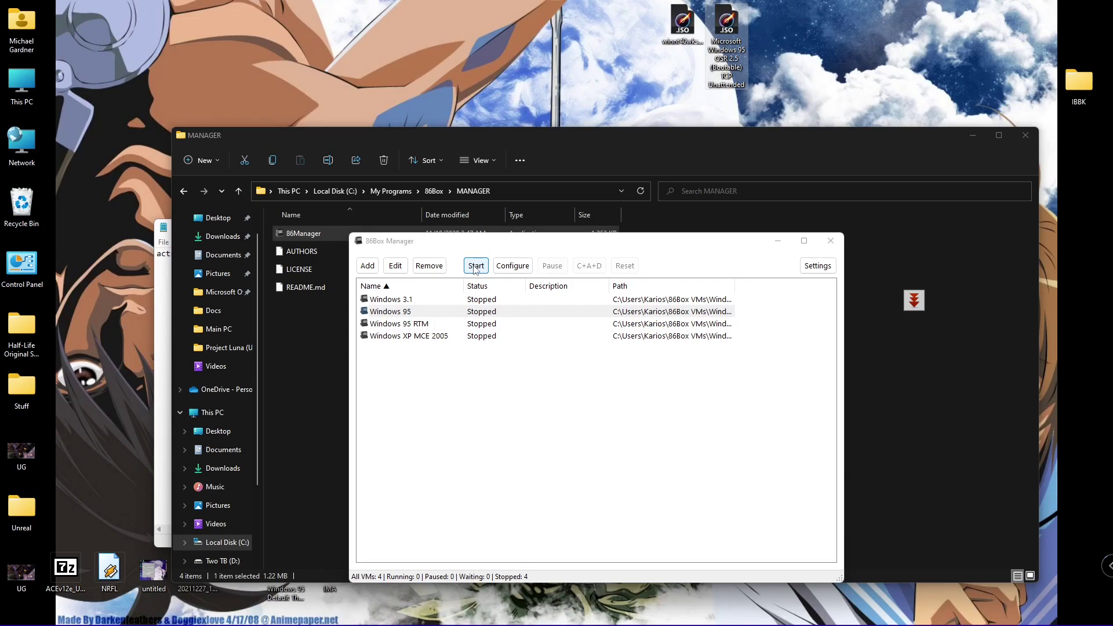
# - Start the Windows 95 VM from 86Box Manager, checking the Media menu without changing anything
pyautogui.click(474, 266)
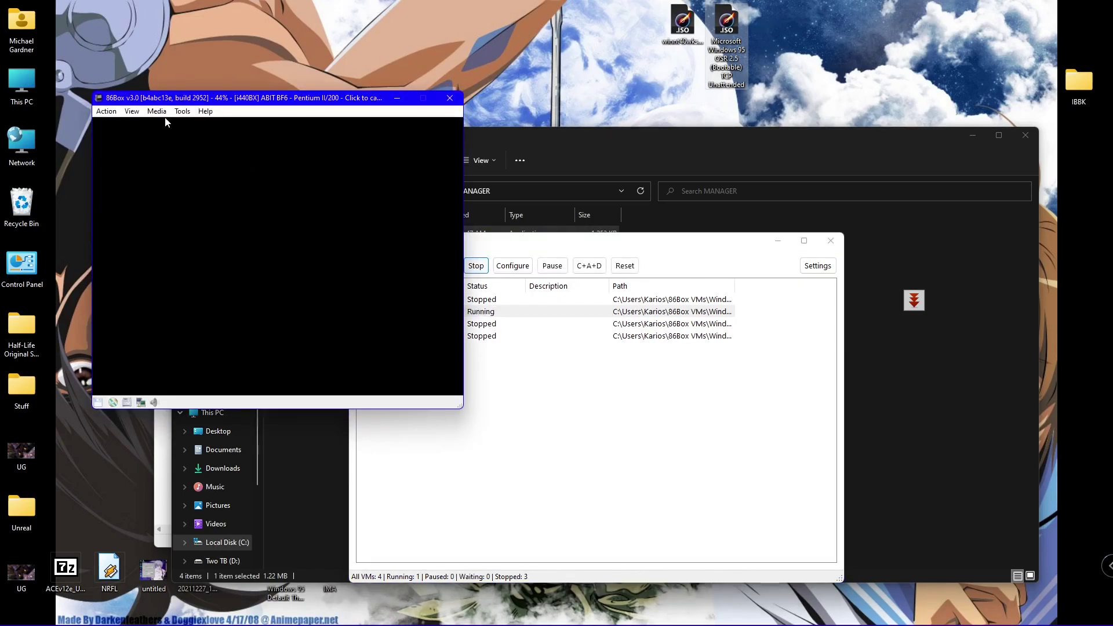
pyautogui.click(157, 111)
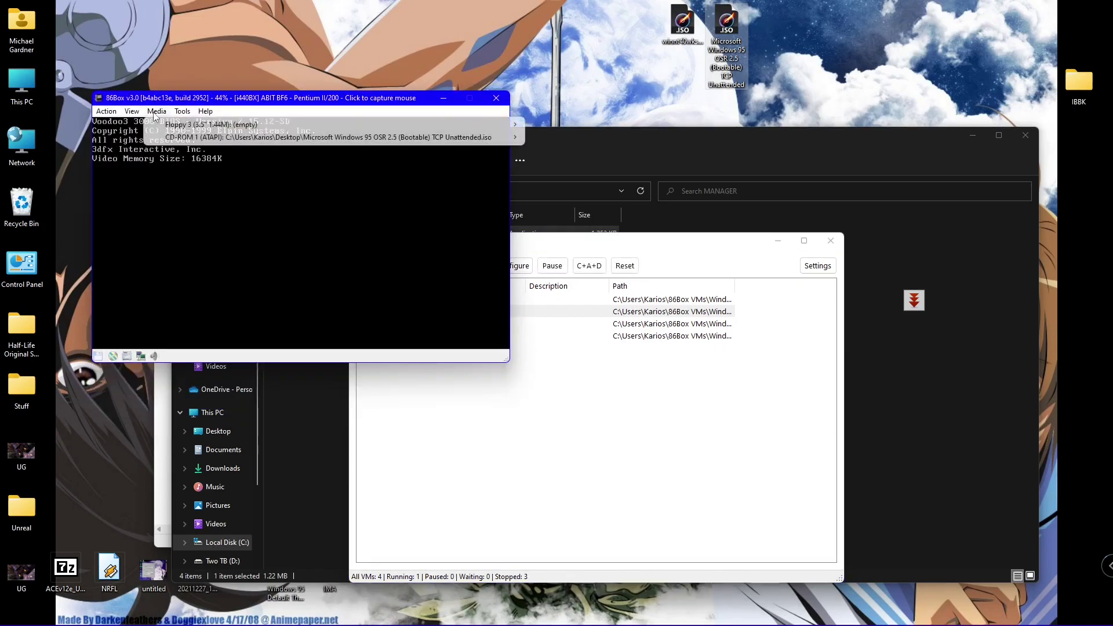
pyautogui.click(271, 101)
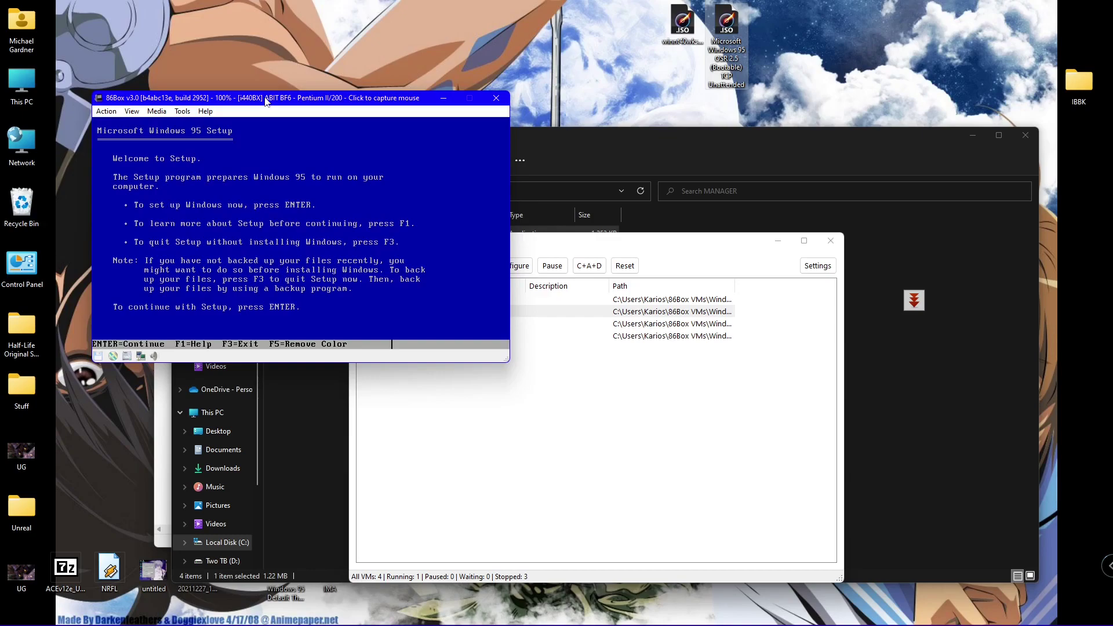
# - Quit Windows 95 Setup and launch FDISK, declining large disk support
pyautogui.press('F3')
pyautogui.press('F3')
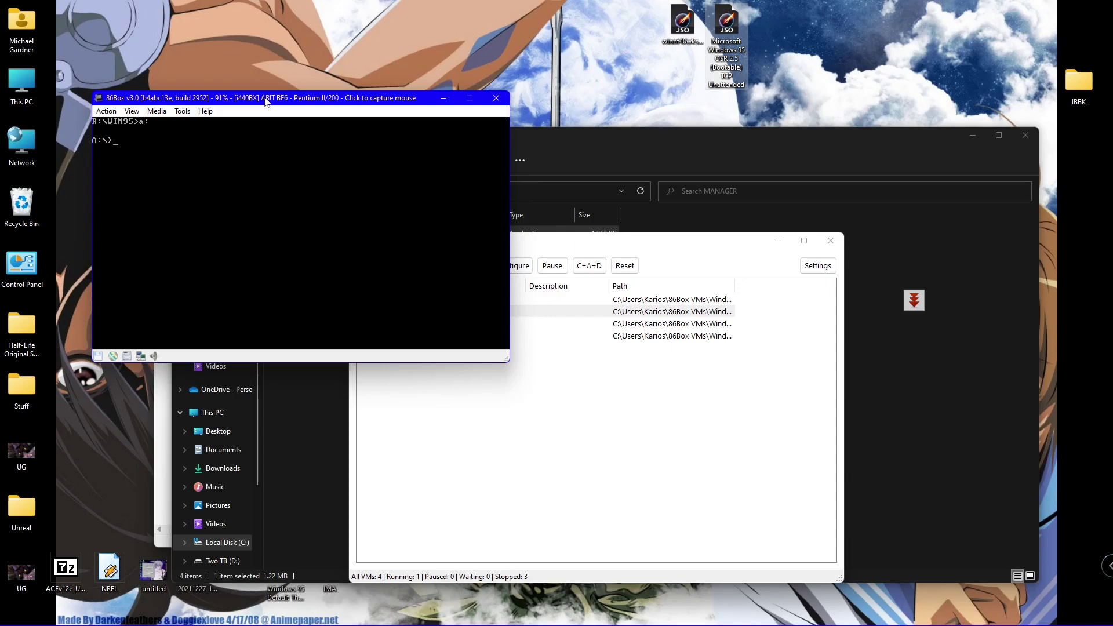
pyautogui.write('disk')
pyautogui.press('Return')
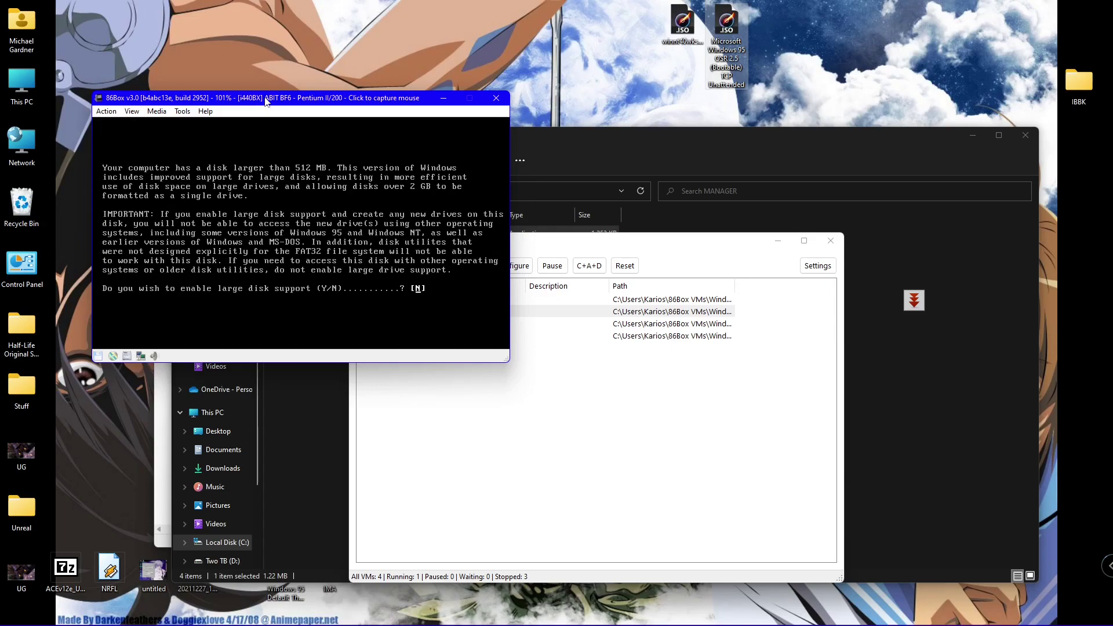
pyautogui.press('Return')
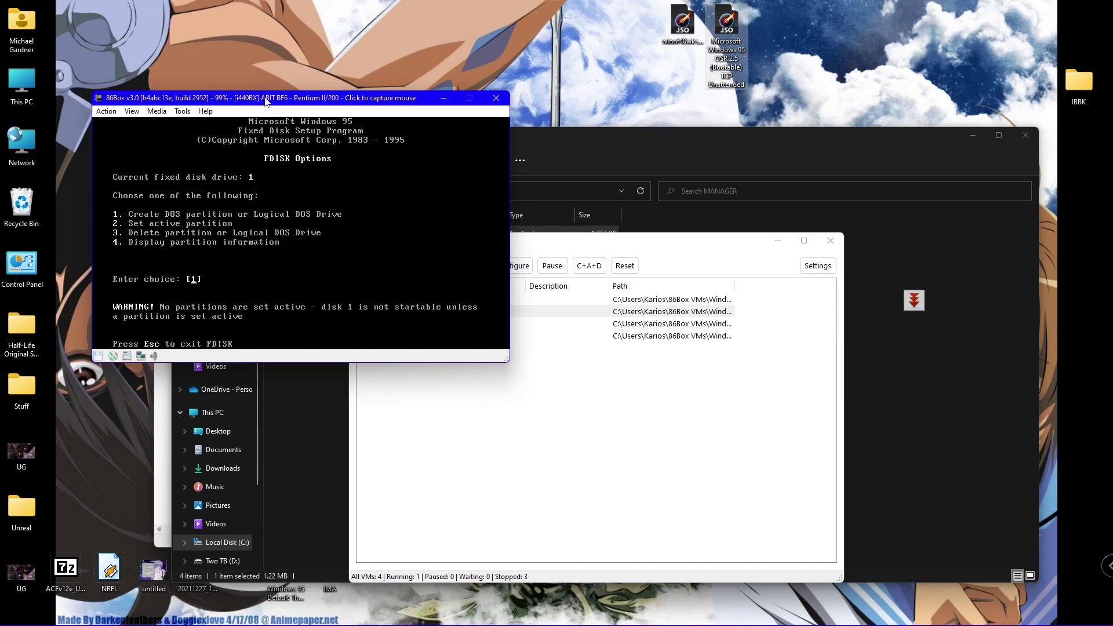
# - Delete primary partition 1, labelled WIN95C
pyautogui.write('3')
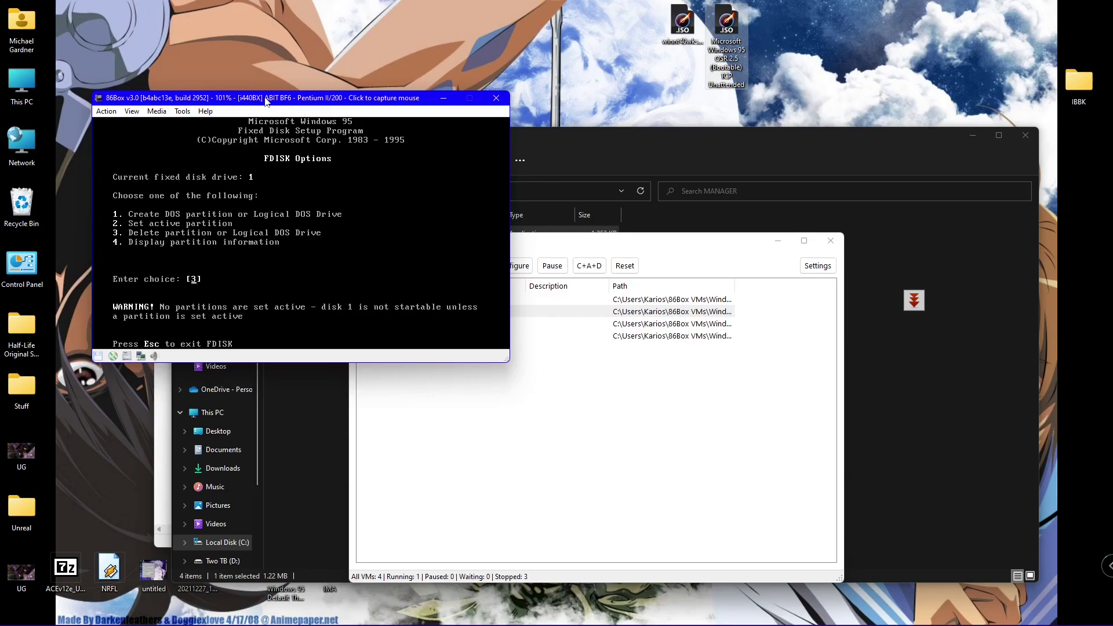
pyautogui.press('Return')
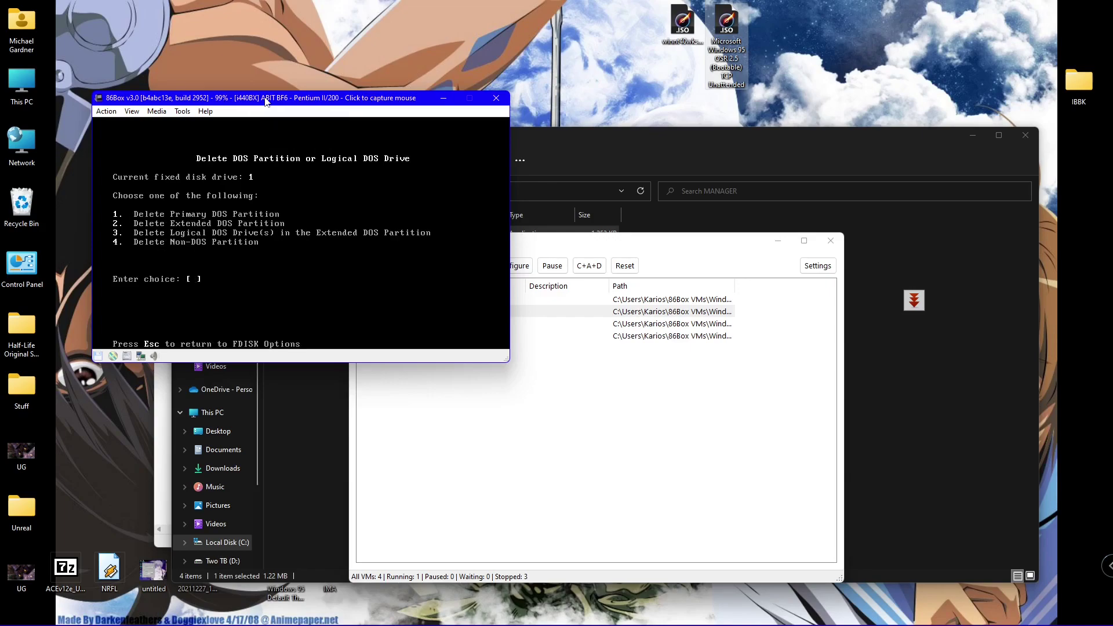
pyautogui.write('1')
pyautogui.press('Return')
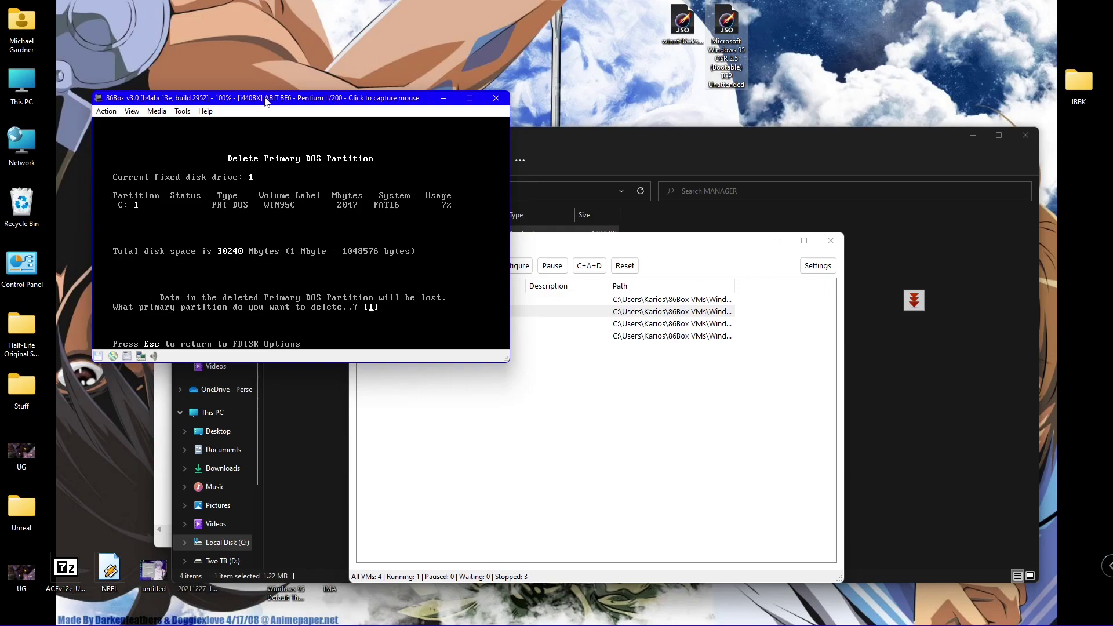
pyautogui.press('Return')
pyautogui.write('WIN95C')
pyautogui.press('Return')
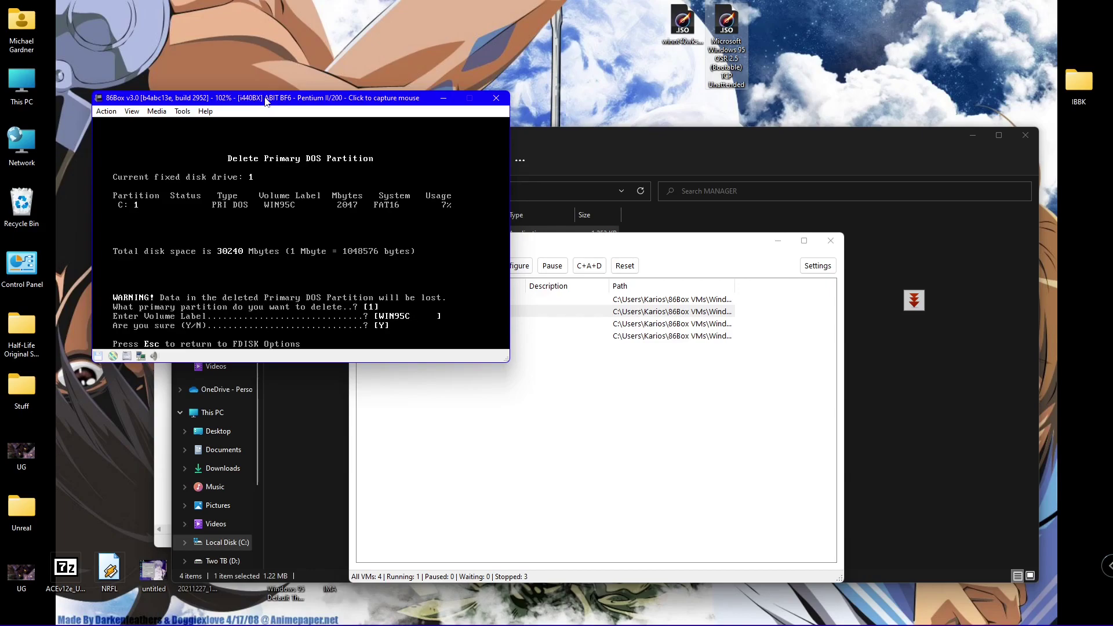
pyautogui.write('y')
pyautogui.press('Return')
# - Create a new maximum-size primary DOS partition
pyautogui.press('Escape')
pyautogui.press('Return')
pyautogui.press('Return')
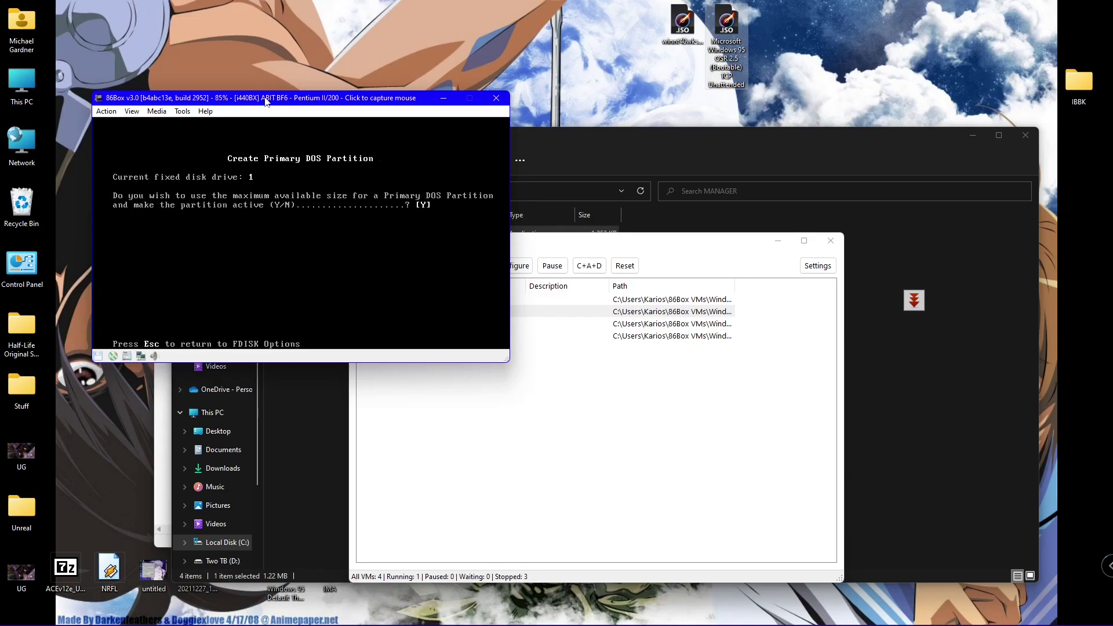
pyautogui.press('Return')
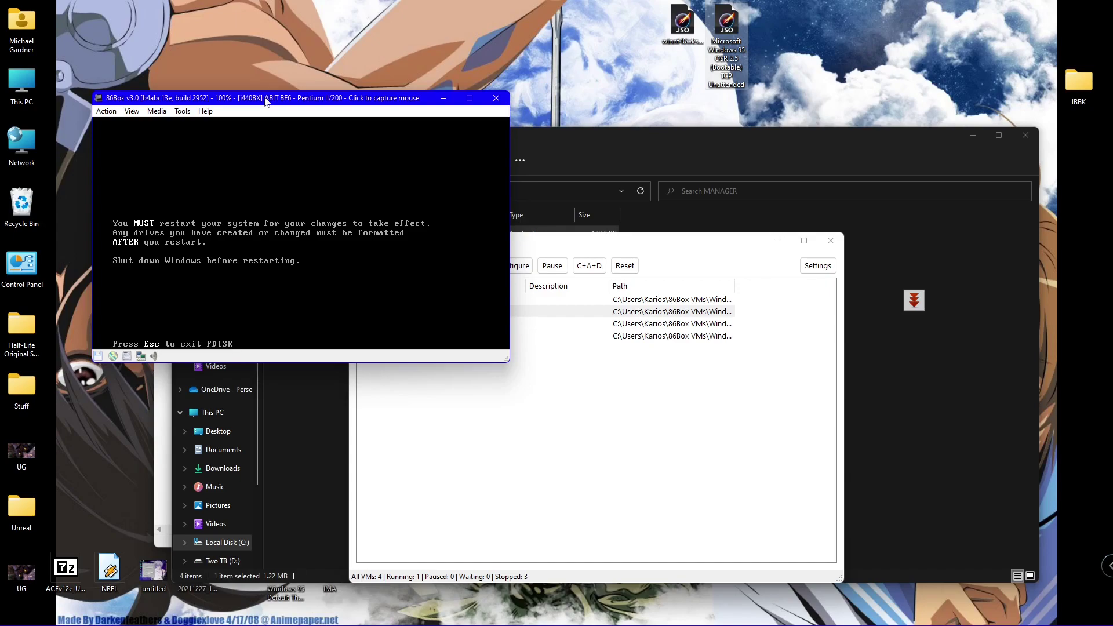
# - Restart the VM with Ctrl+Alt+Del and quit Windows 95 Setup
pyautogui.click(107, 112)
pyautogui.click(126, 155)
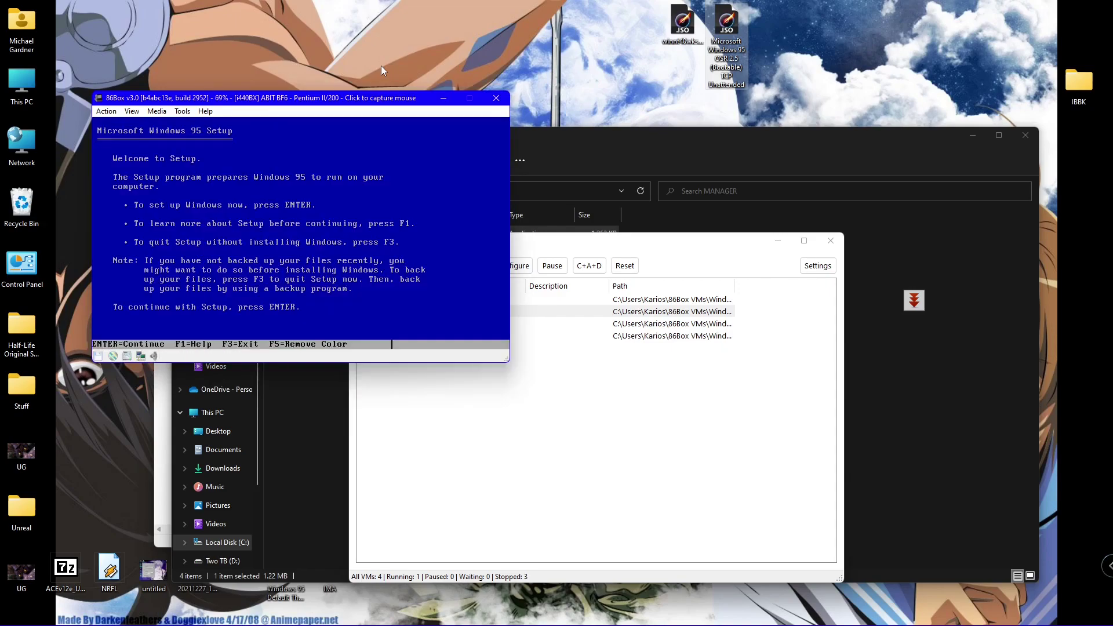
pyautogui.press('F3')
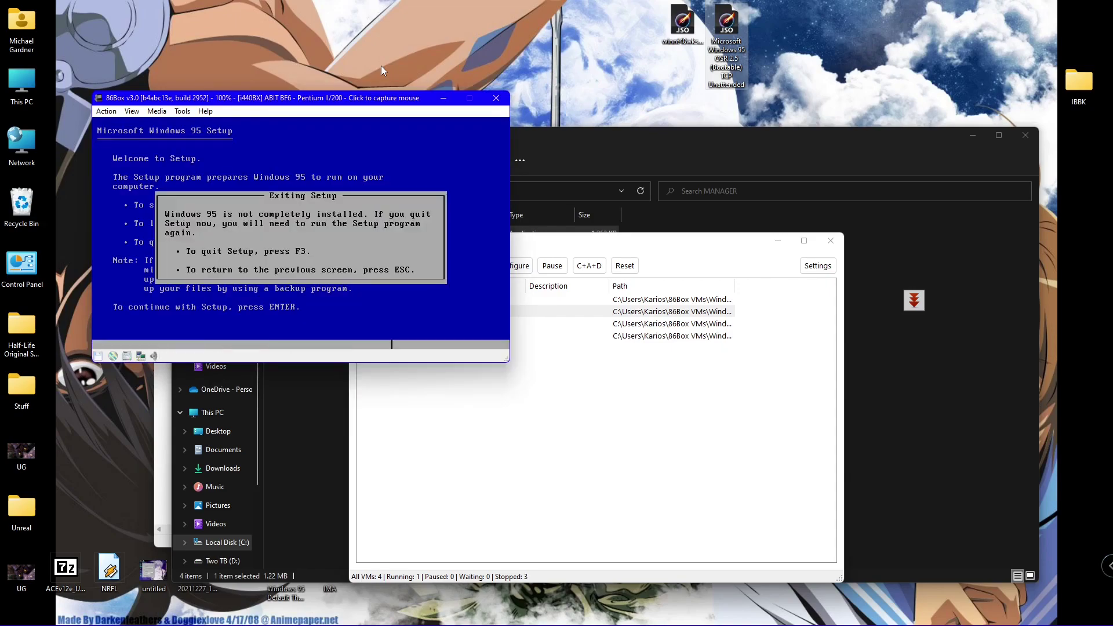
pyautogui.press('F3')
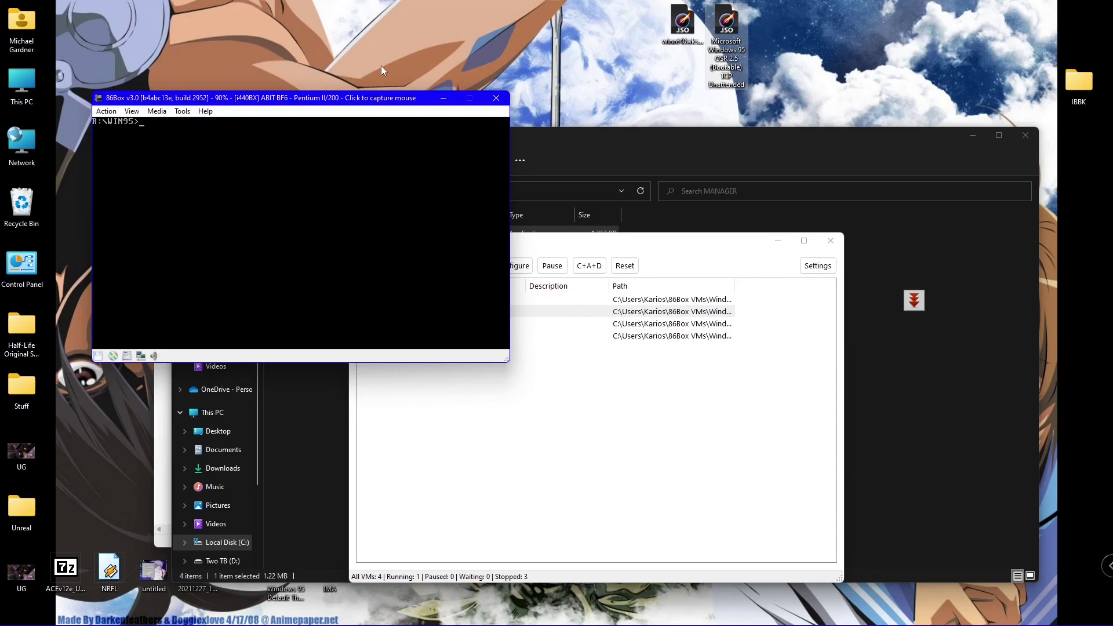
# - Check in FDISK that the new primary partition exists, then exit to A:\
pyautogui.write('fdisk')
pyautogui.press('Return')
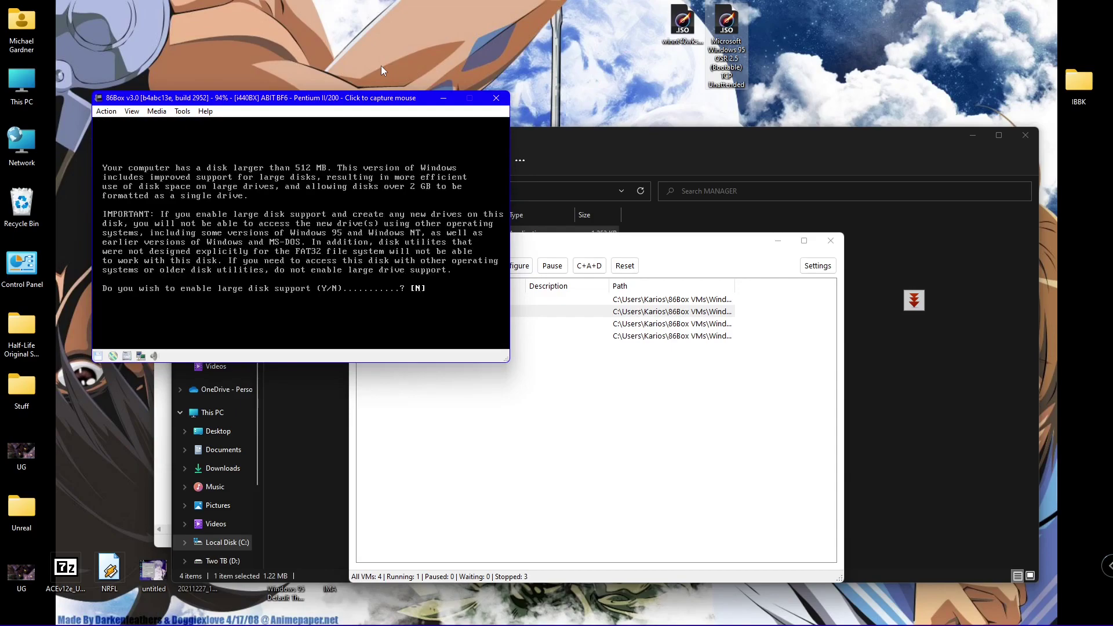
pyautogui.press('Return')
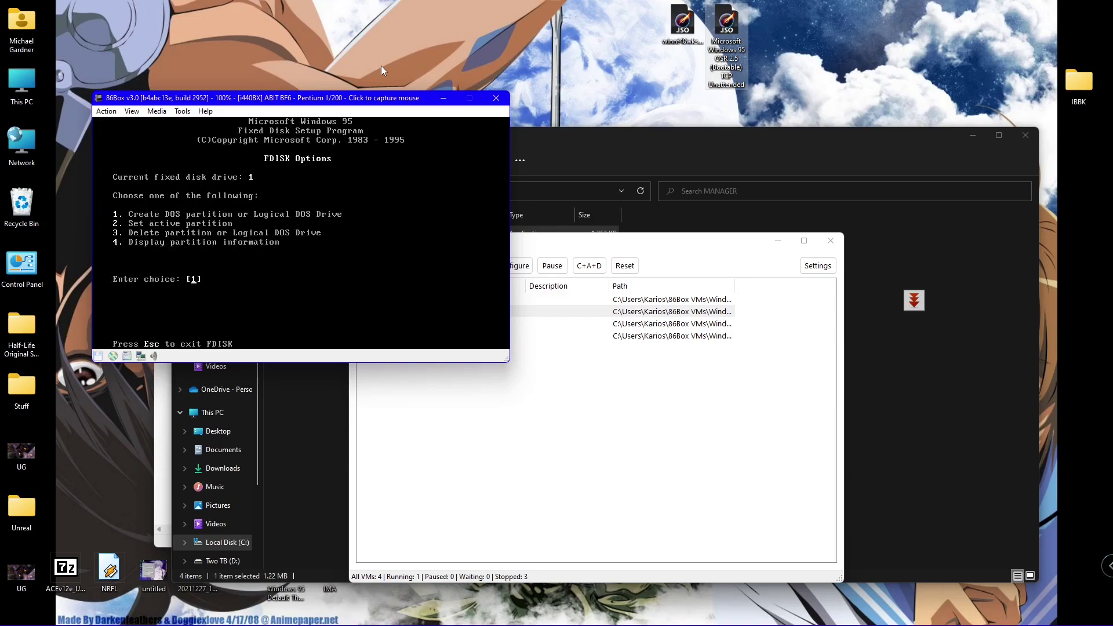
pyautogui.press('Return')
pyautogui.press('Return')
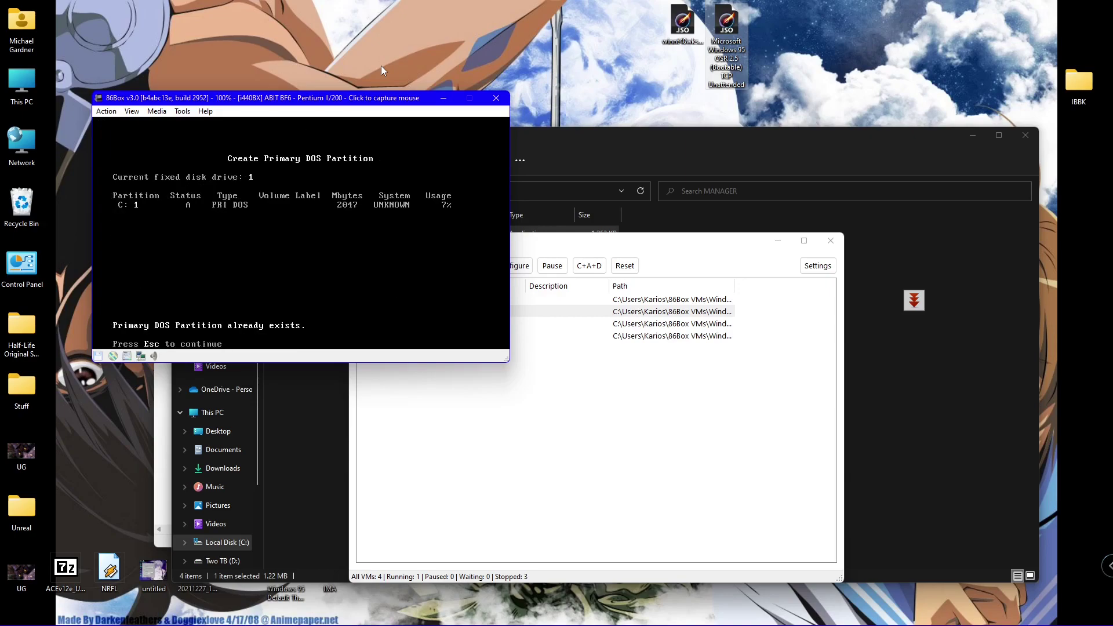
pyautogui.press('Escape')
pyautogui.press('Escape')
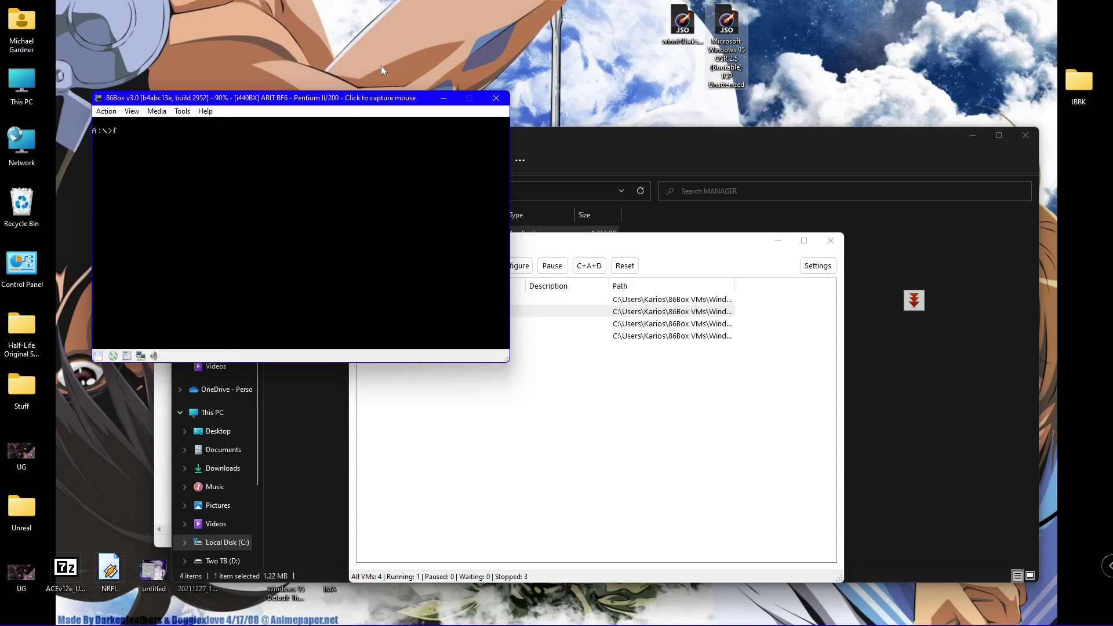
# - Format C: with system files (format c:/s), label it WIN95C, and switch to C:
pyautogui.write('format c:/s')
pyautogui.press('Return')
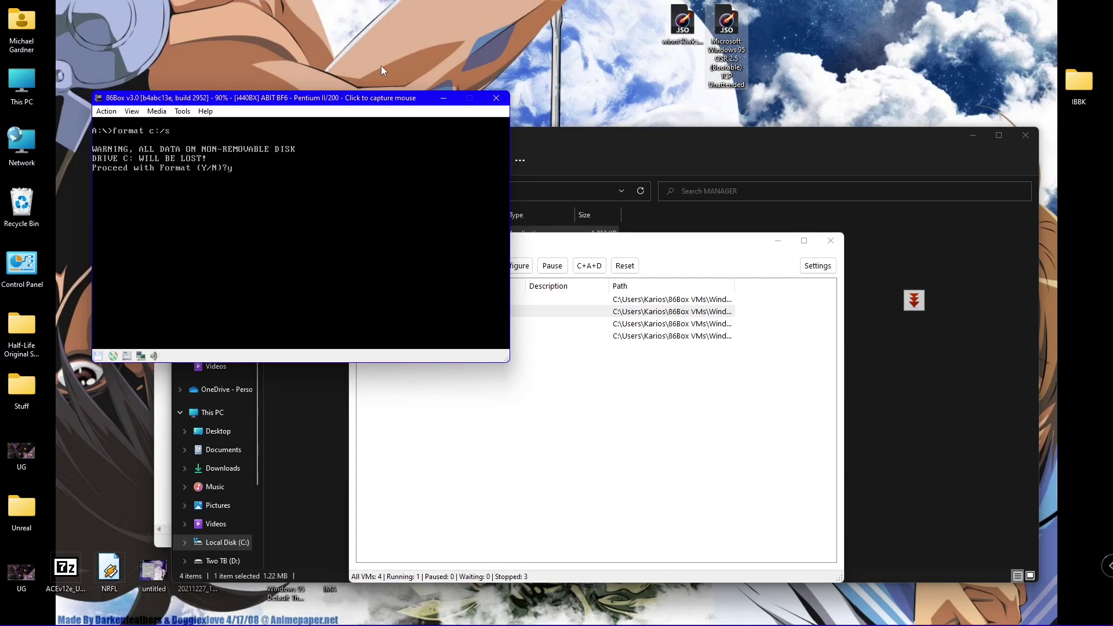
pyautogui.write('y')
pyautogui.press('Return')
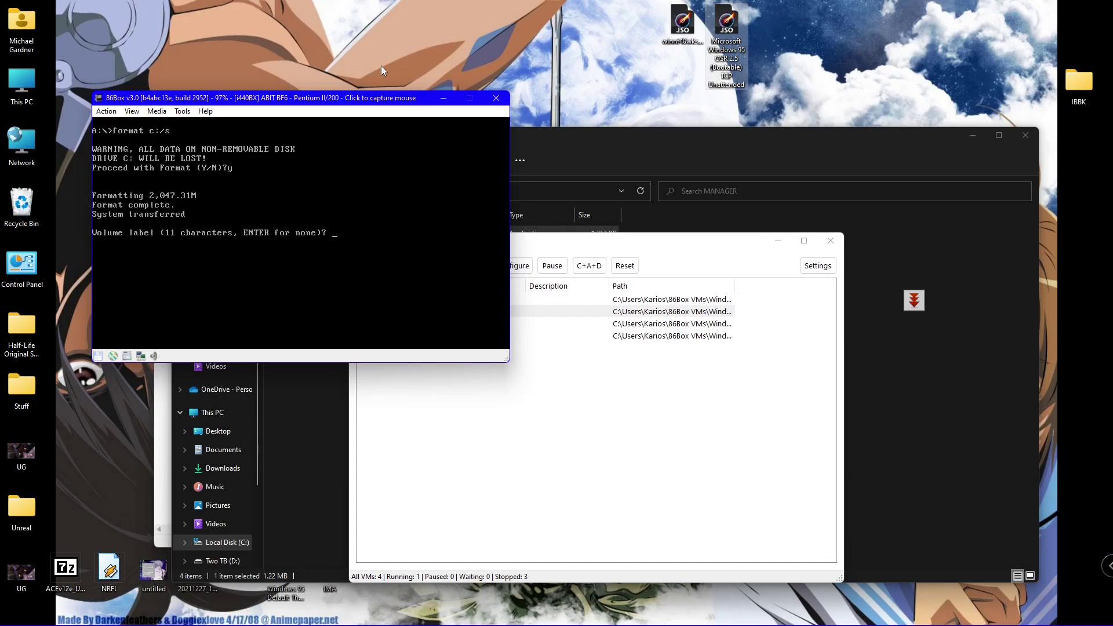
pyautogui.write('WIN95C')
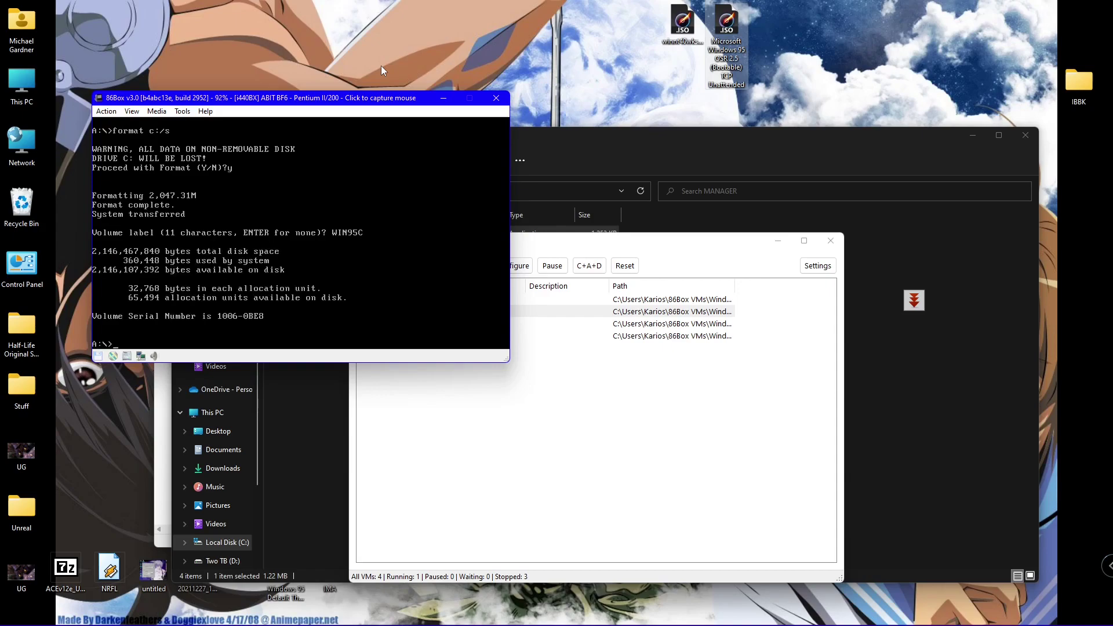
pyautogui.write(':')
pyautogui.press('Return')
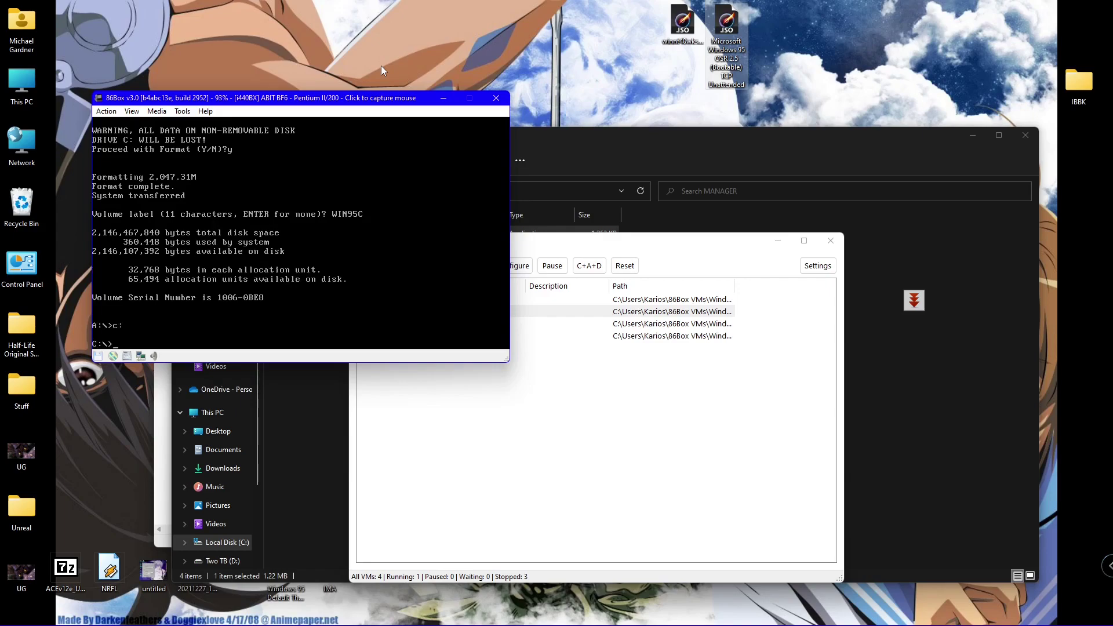
pyautogui.write('md w')
# - Create the WINDOWS, WINDOWS\OPTIONS and WINDOWS\OPTIONS\CABS folders on C:
pyautogui.press('BackSpace')
pyautogui.write('WINDOWS')
pyautogui.press('Return')
pyautogui.write('md WINDOWS')
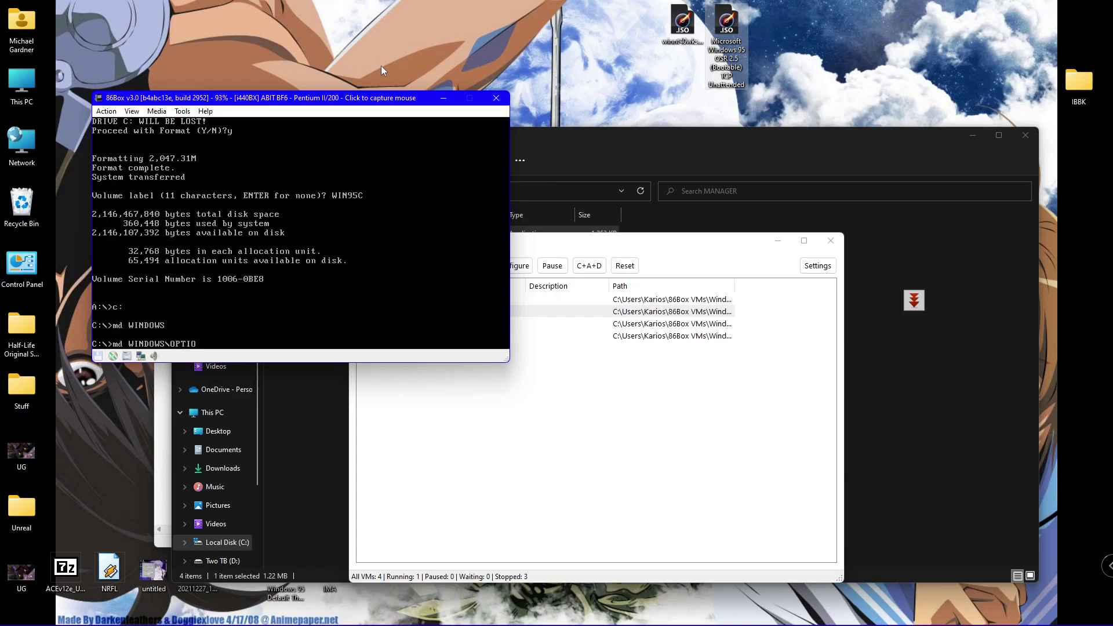
pyautogui.write('S')
pyautogui.press('Return')
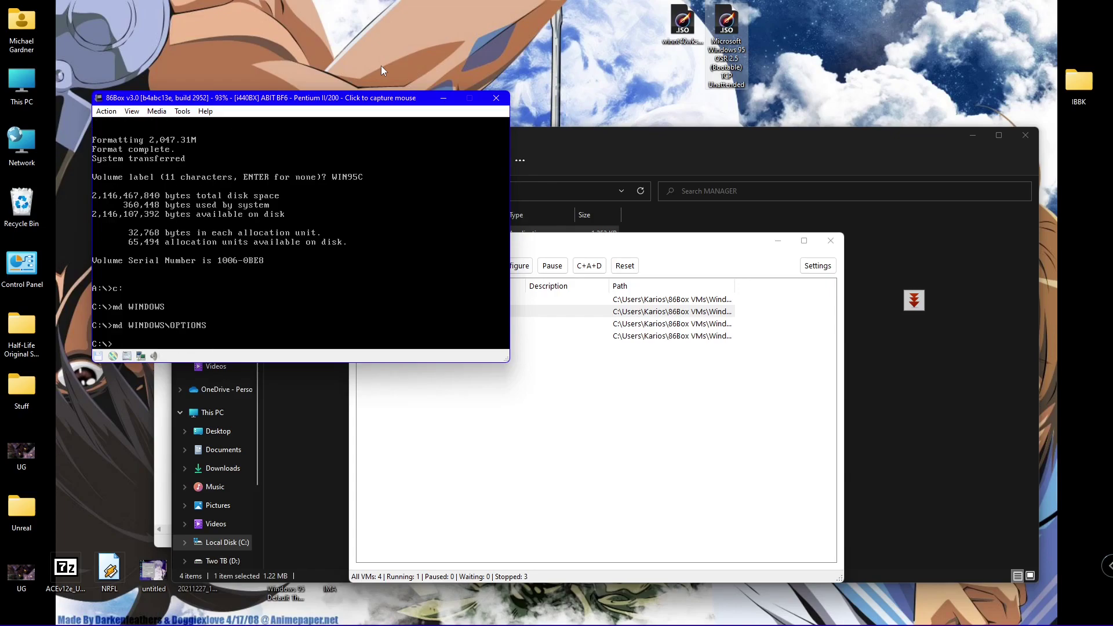
pyautogui.write('md WINDOWS\\OPTIONS\\CABS')
pyautogui.press('Return')
# - Enter WINDOWS\OPTIONS, recreate the CABS folder and make it the current directory
pyautogui.write('cd windows\\option')
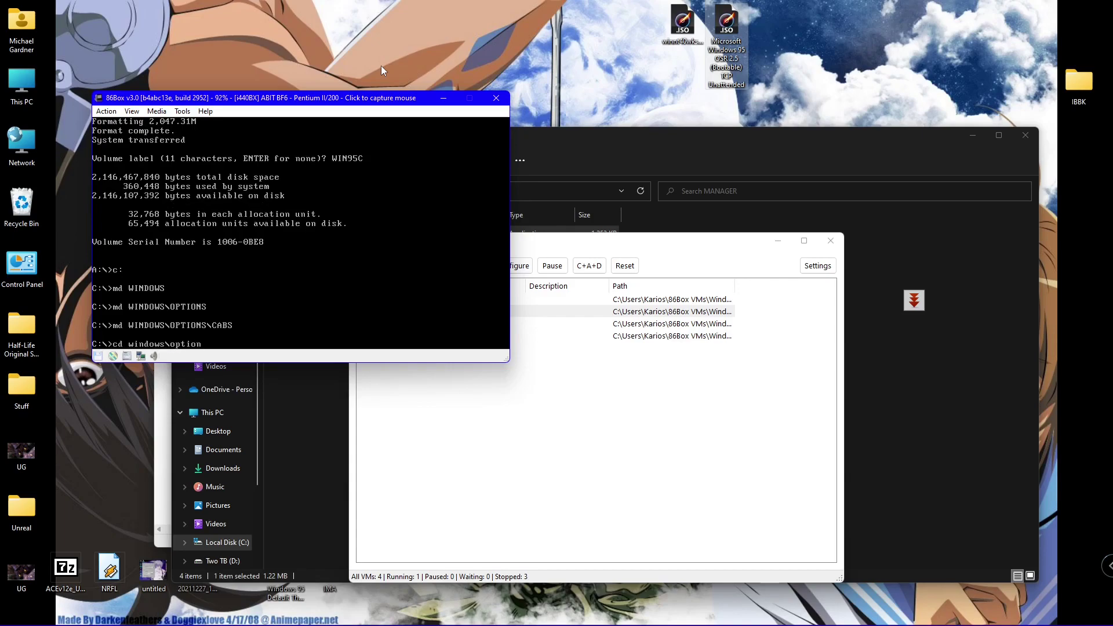
pyautogui.write('s')
pyautogui.press('Return')
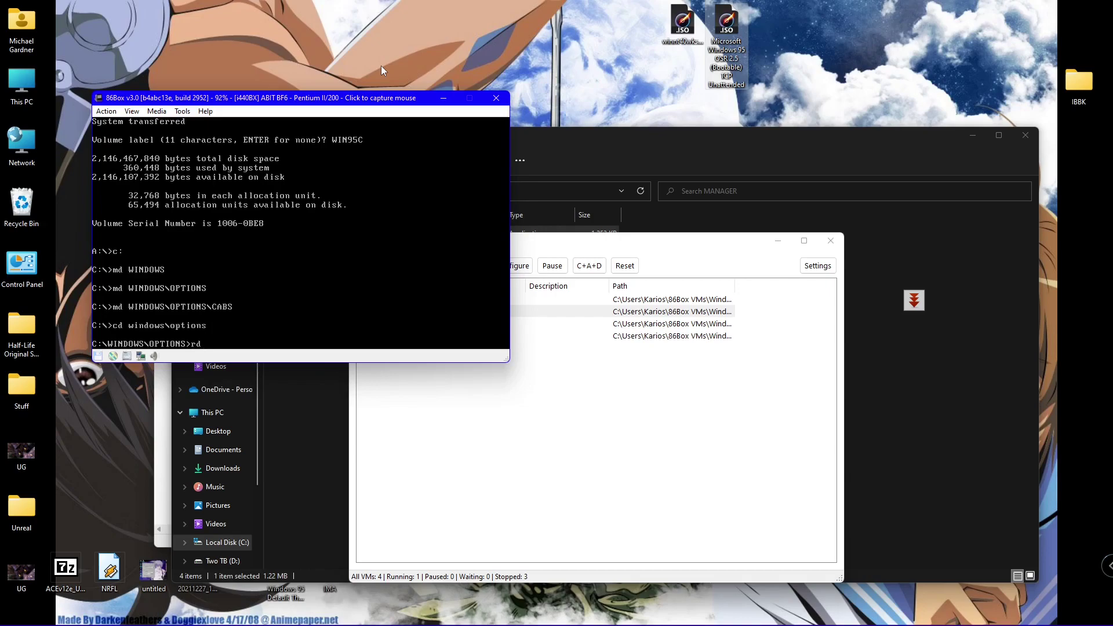
pyautogui.write('rd cabs')
pyautogui.press('Return')
pyautogui.write('cd cabs')
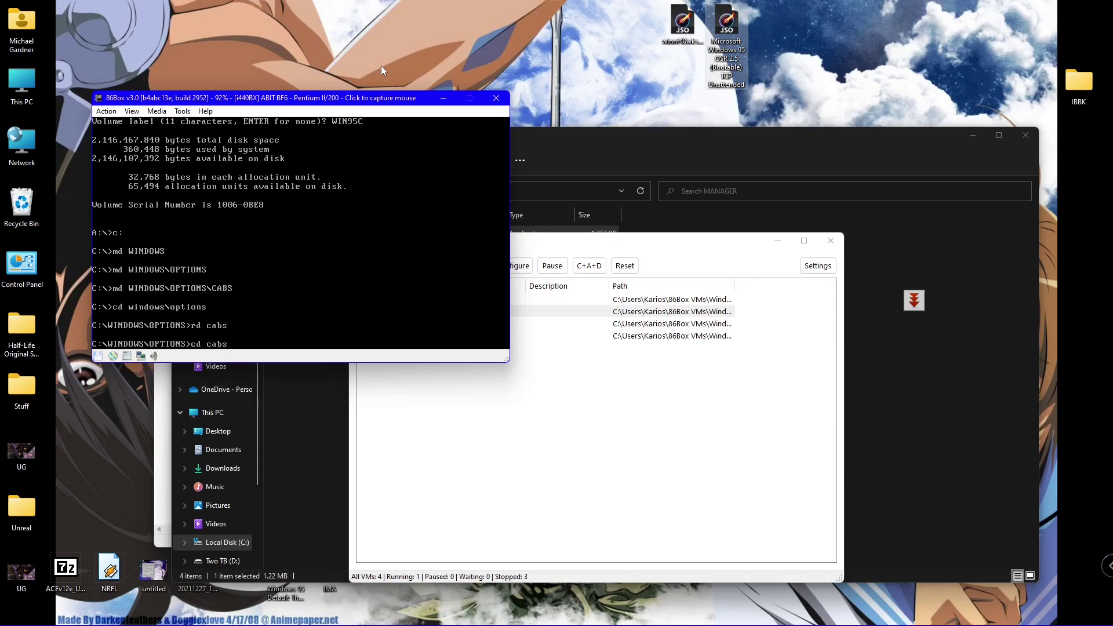
pyautogui.press('Return')
pyautogui.write('md')
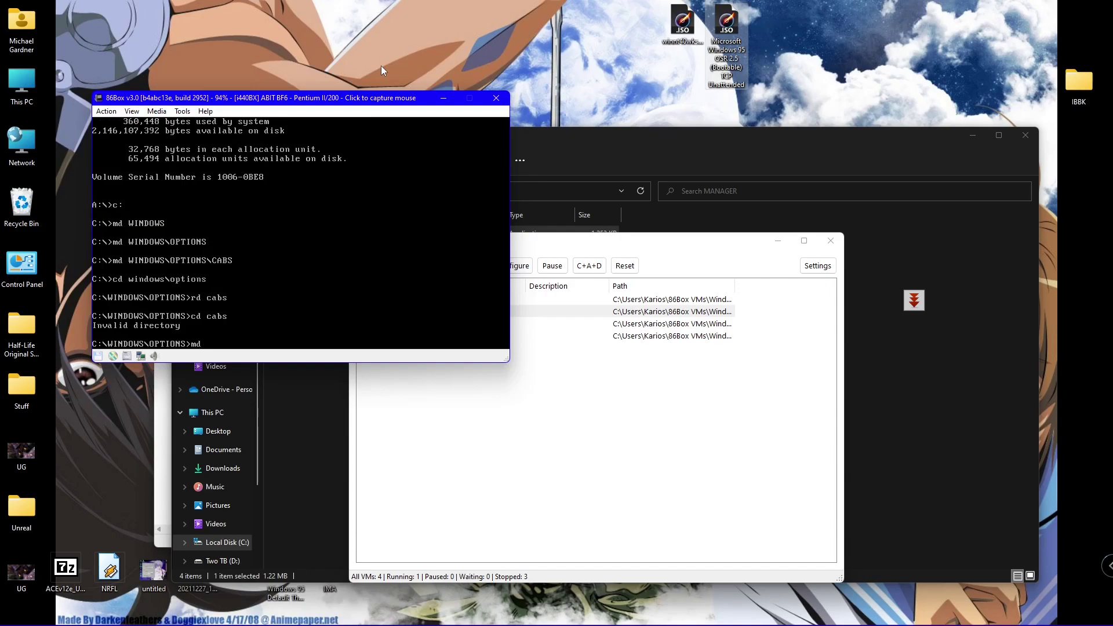
pyautogui.write(' CABS')
pyautogui.press('Return')
pyautogui.write('cd cabs')
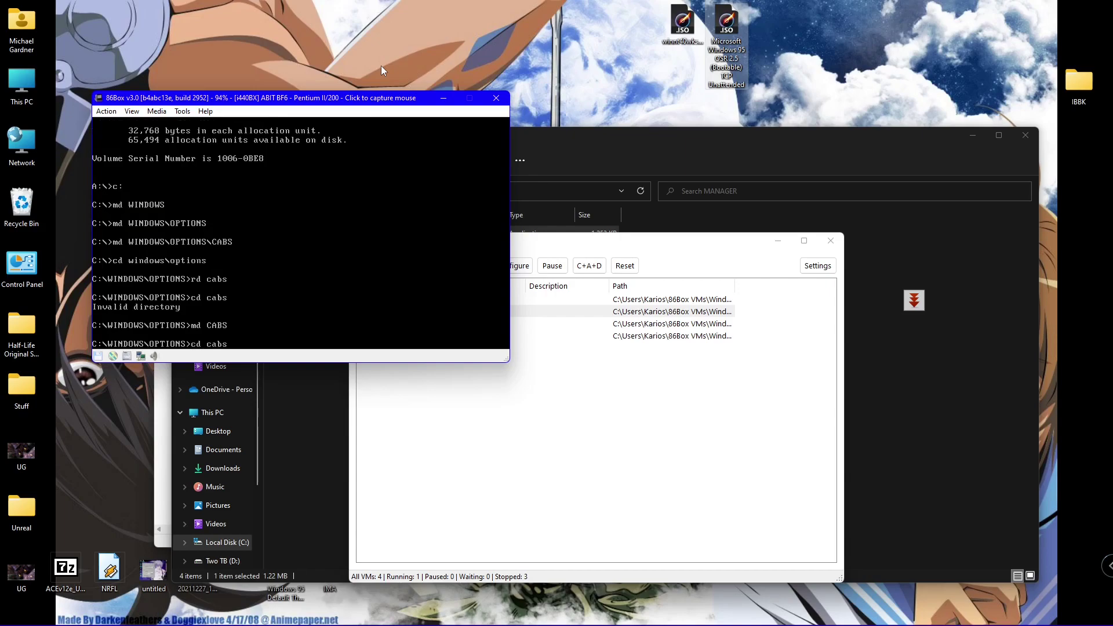
pyautogui.press('Return')
pyautogui.write('copy')
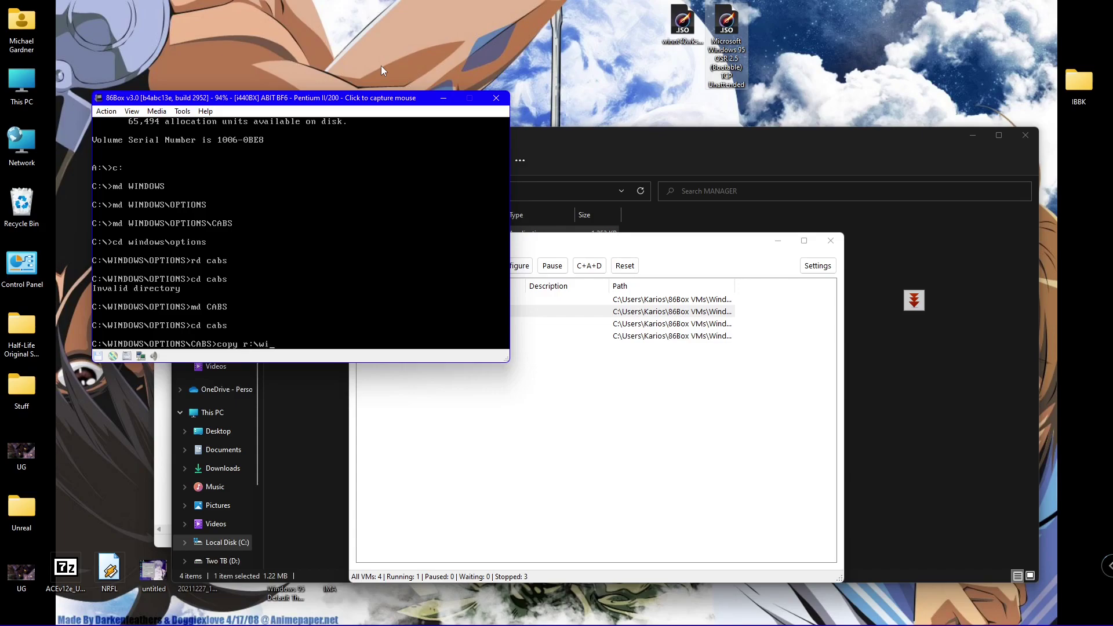
# - Copy all files from R:\win95 into CABS, then delete ie4setup.exe
pyautogui.write('r:\\win95\\*.*')
pyautogui.press('Return')
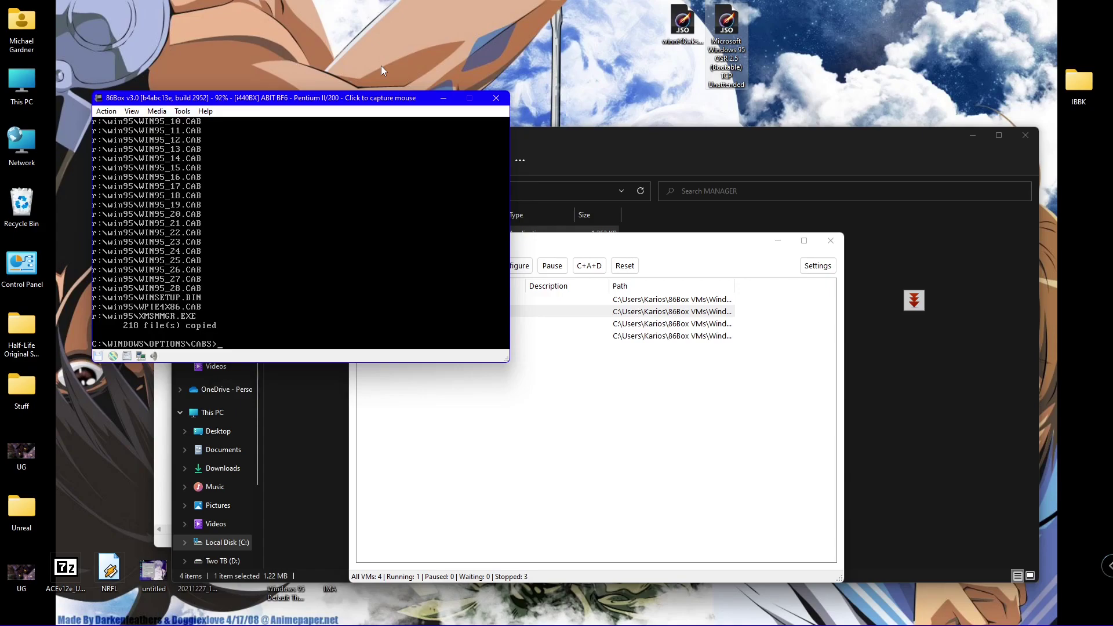
pyautogui.write('del ie4setup.exe')
pyautogui.press('Return')
pyautogui.write('setup')
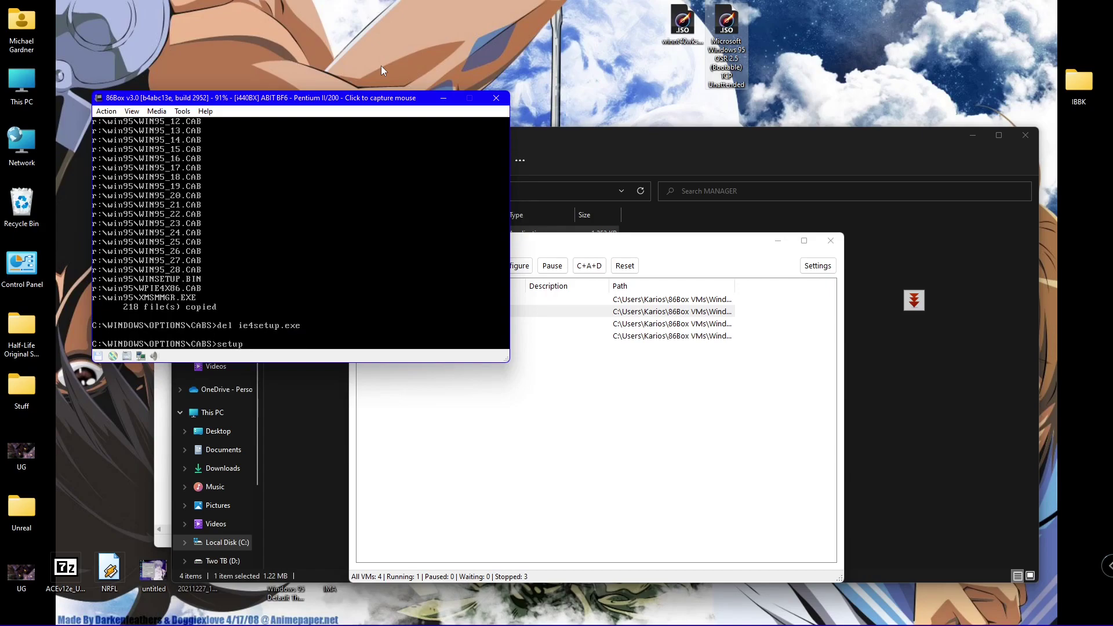
pyautogui.write(' /is')
# - Run Setup, accept the licence, keep C:\WINDOWS, and enter the user's name
pyautogui.press('Return')
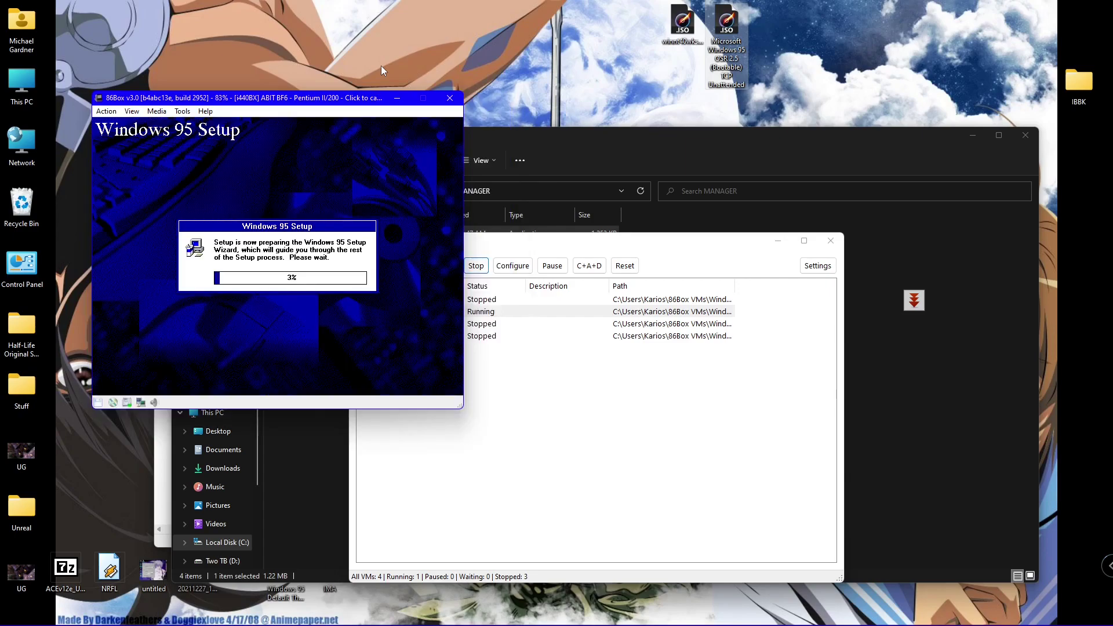
pyautogui.click(94, 323)
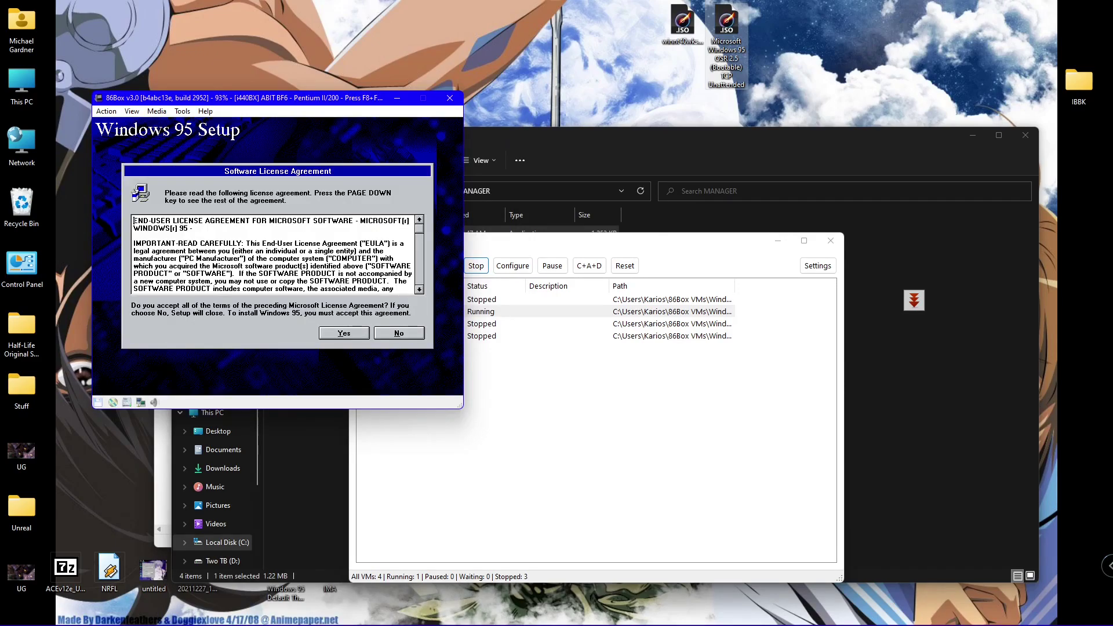
pyautogui.click(348, 333)
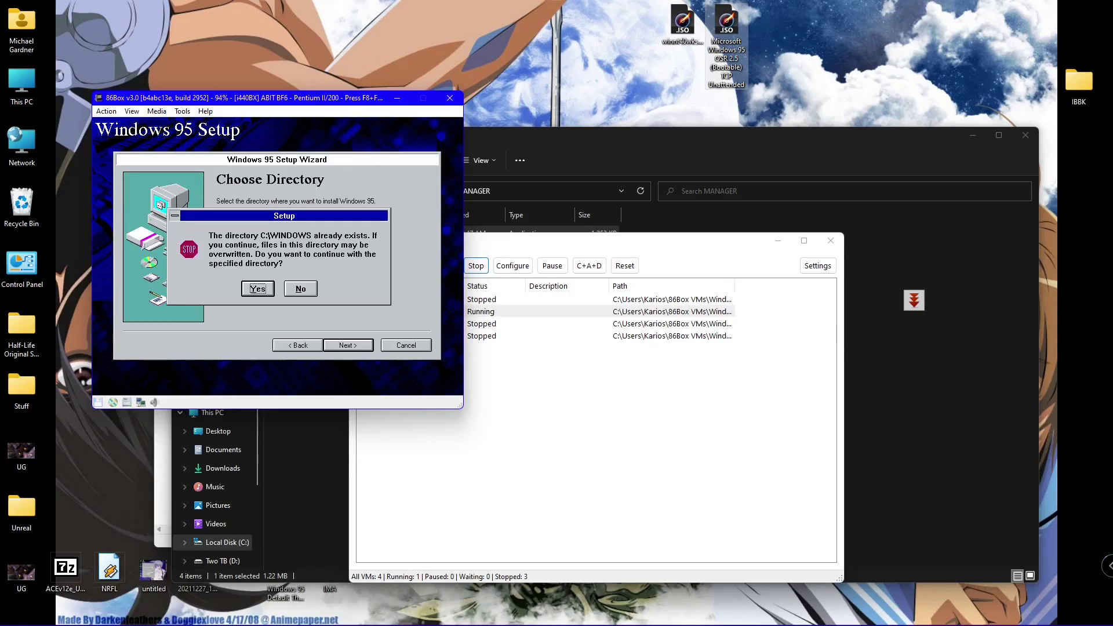
pyautogui.press('Return')
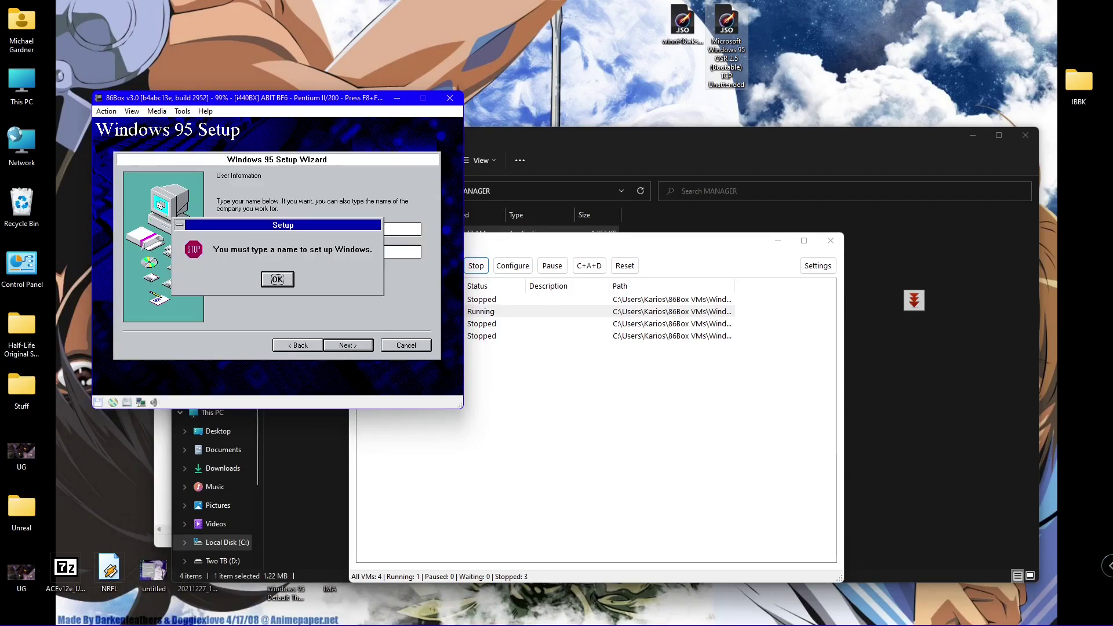
pyautogui.press('Return')
pyautogui.write('Karios')
pyautogui.press('Return')
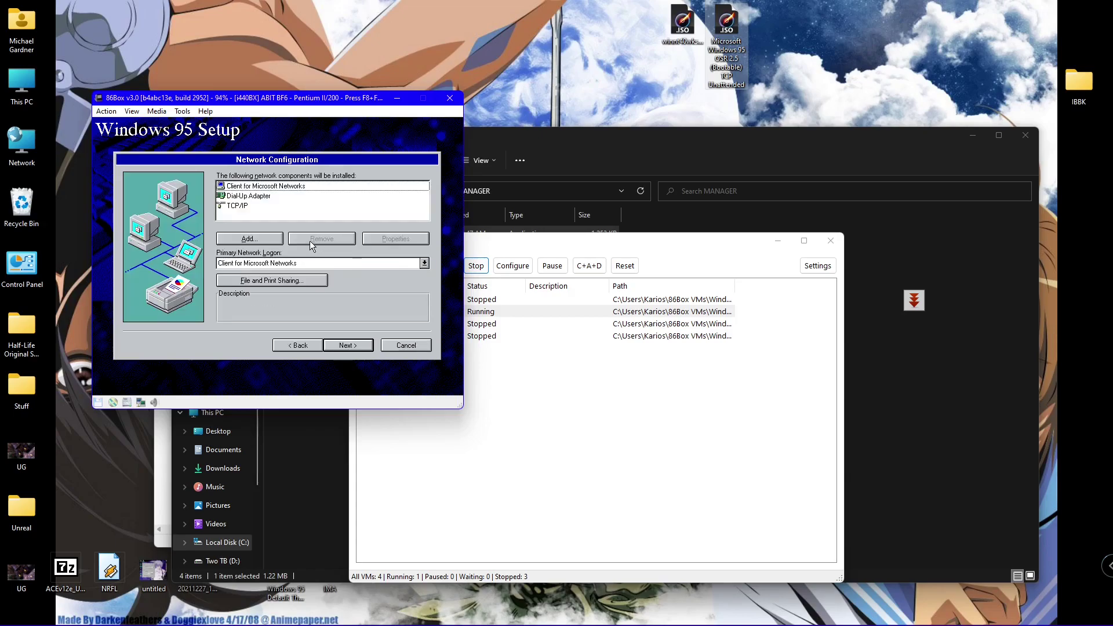
# - Add Microsoft's IPX/SPX-compatible protocol with NetBIOS support enabled
pyautogui.click(257, 239)
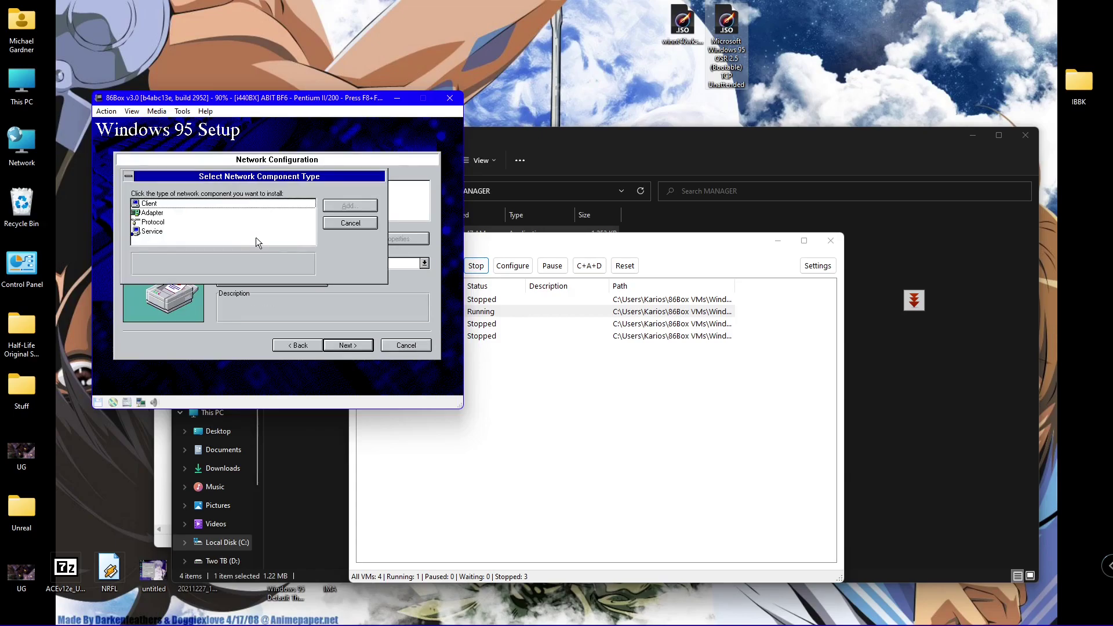
pyautogui.doubleClick(143, 221)
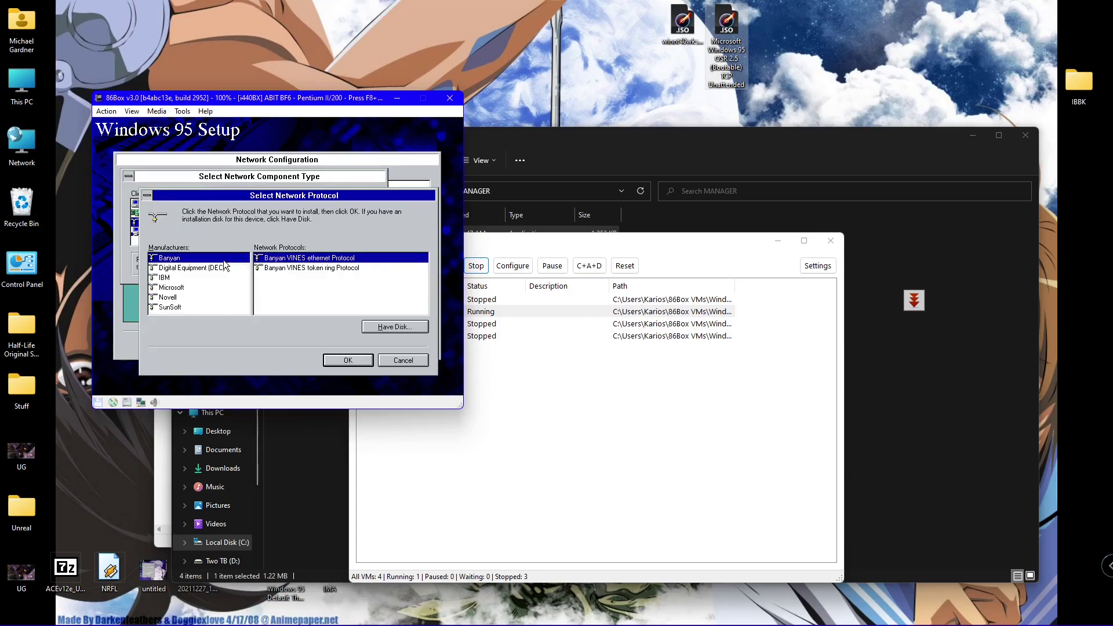
pyautogui.click(167, 288)
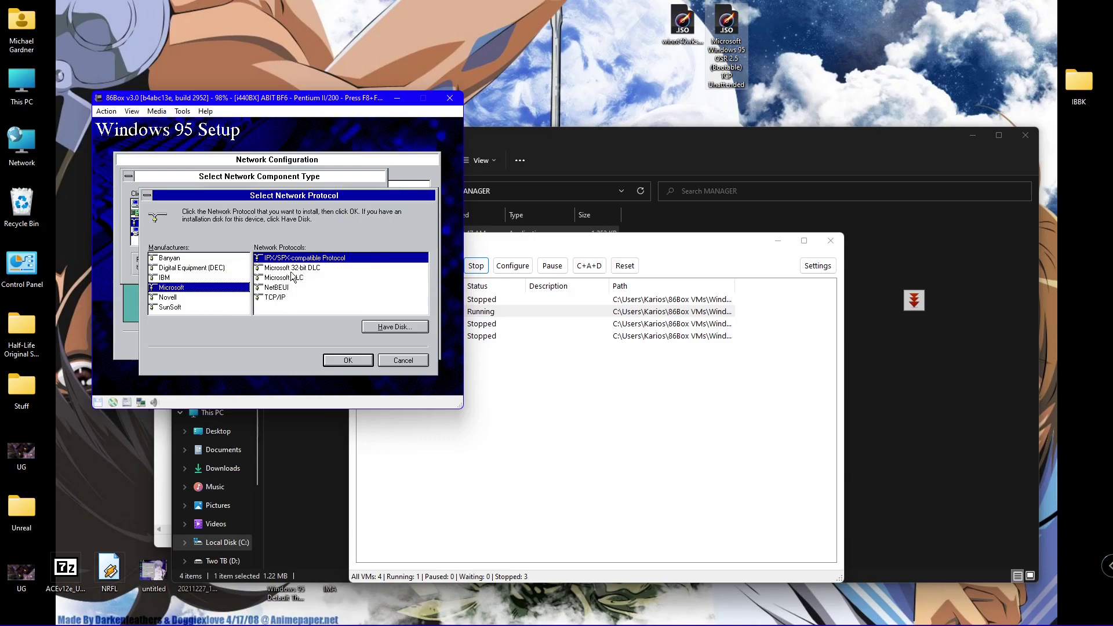
pyautogui.press('End')
pyautogui.press('Return')
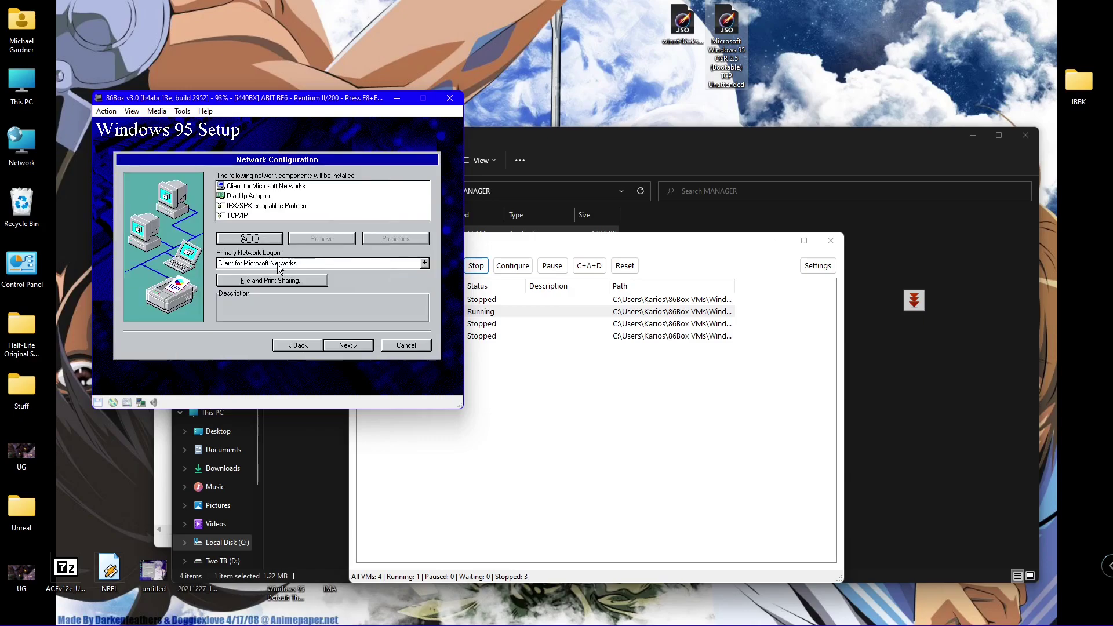
pyautogui.doubleClick(255, 206)
pyautogui.click(254, 230)
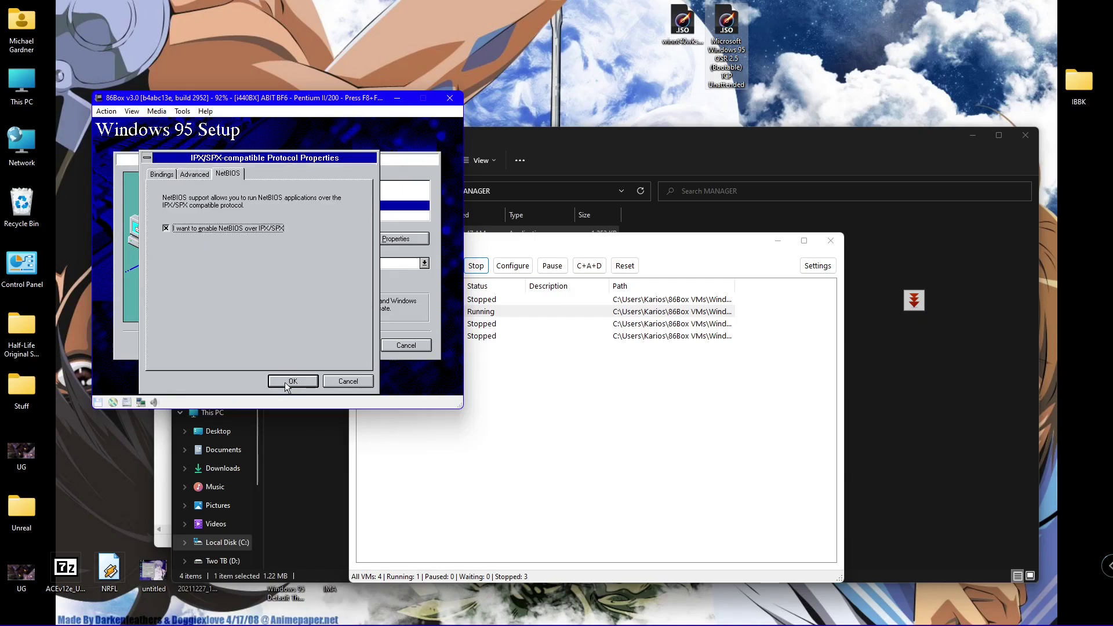
pyautogui.click(284, 382)
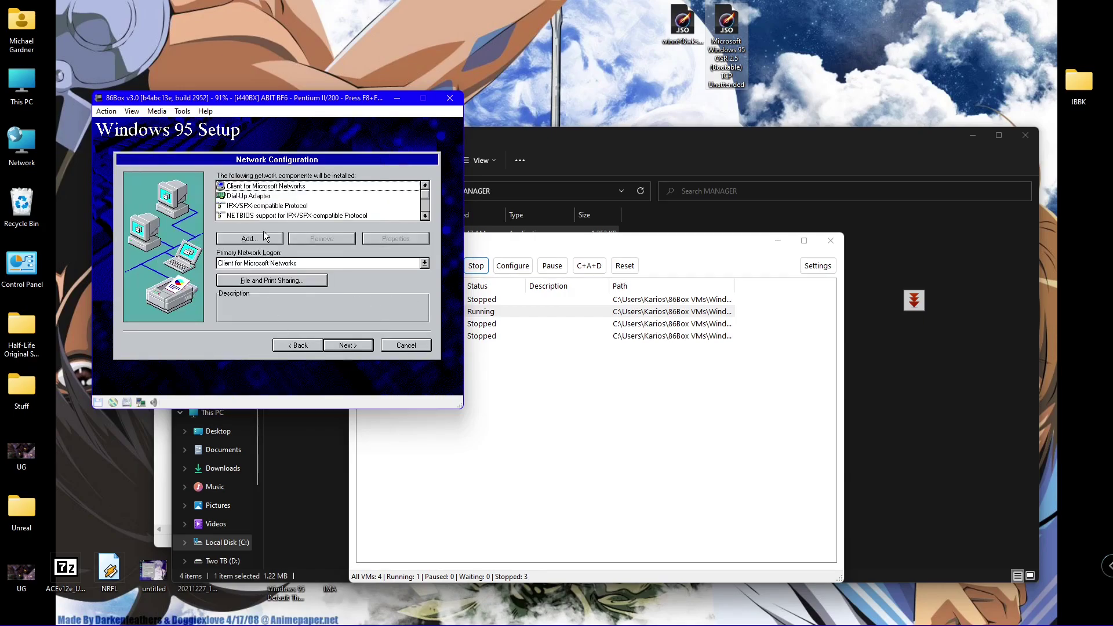
# - Add Microsoft's NetBEUI protocol
pyautogui.click(250, 239)
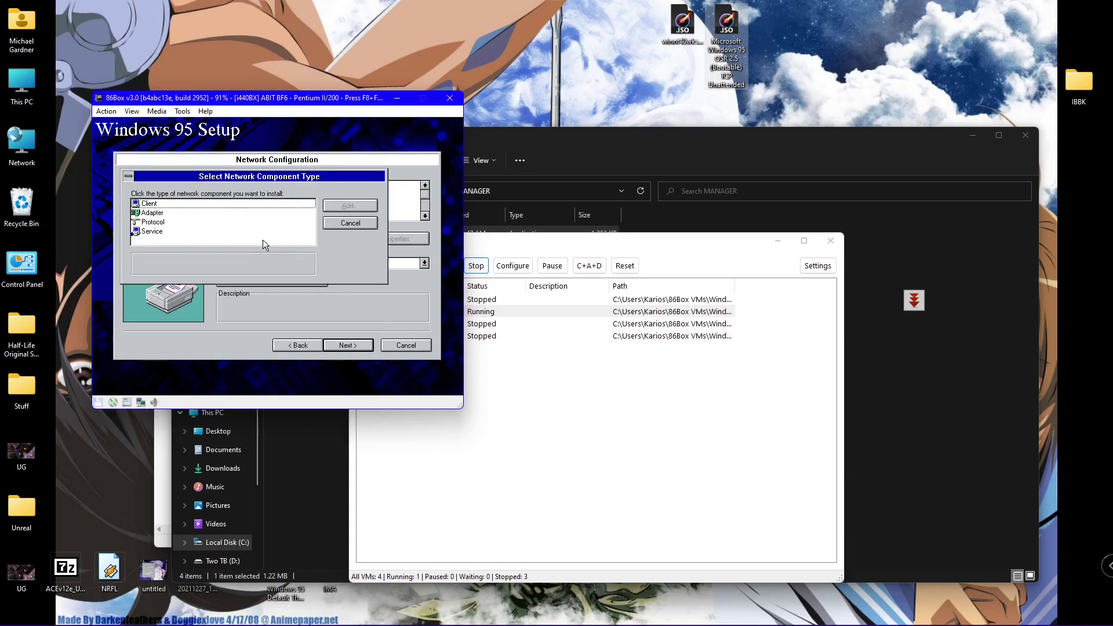
pyautogui.doubleClick(146, 221)
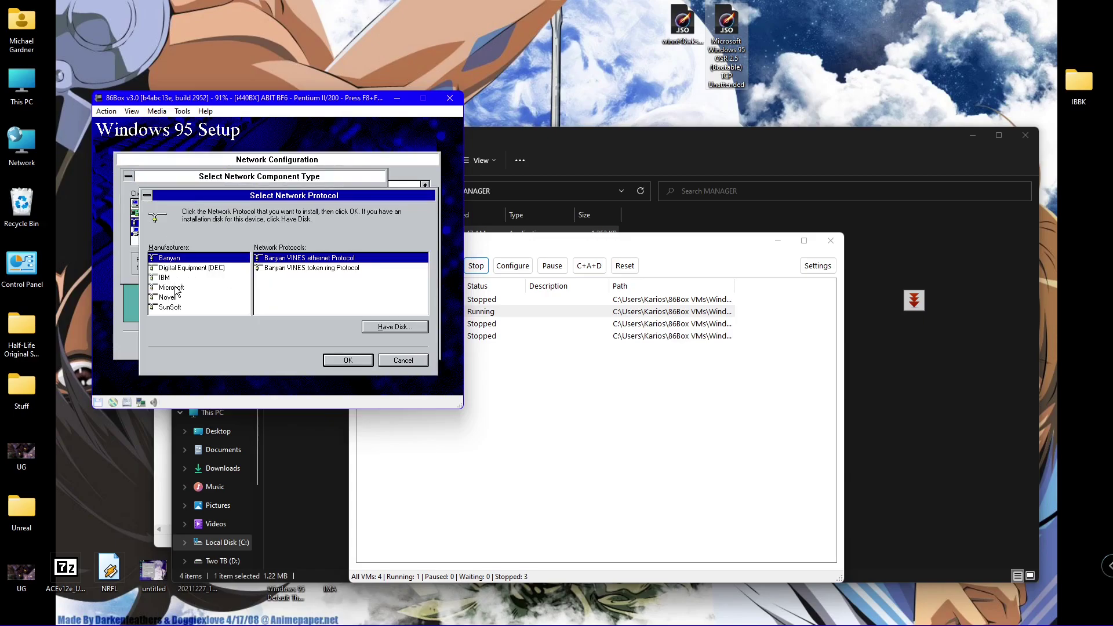
pyautogui.click(177, 288)
pyautogui.doubleClick(276, 287)
# - Add the Microsoft 32-bit DLC protocol, then bring up the network adapter list
pyautogui.click(249, 239)
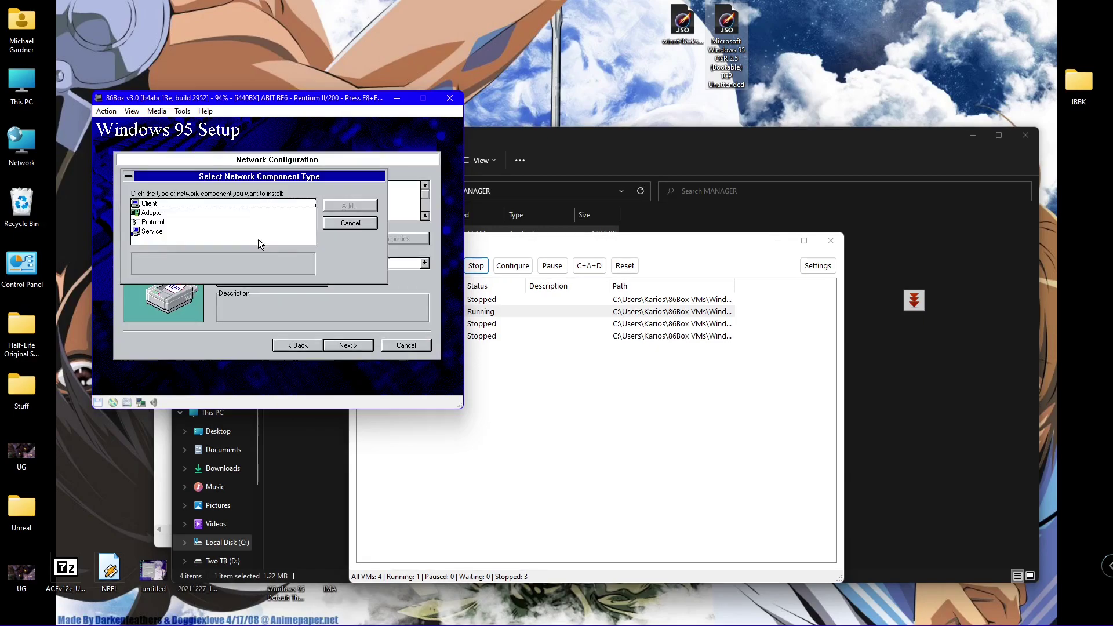
pyautogui.doubleClick(140, 222)
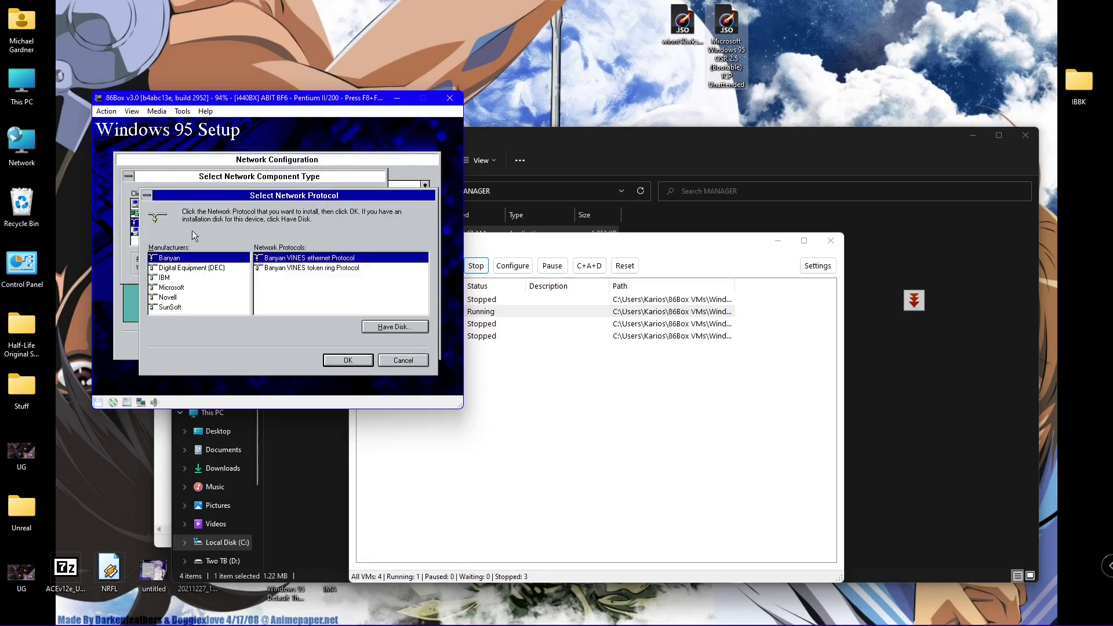
pyautogui.click(181, 286)
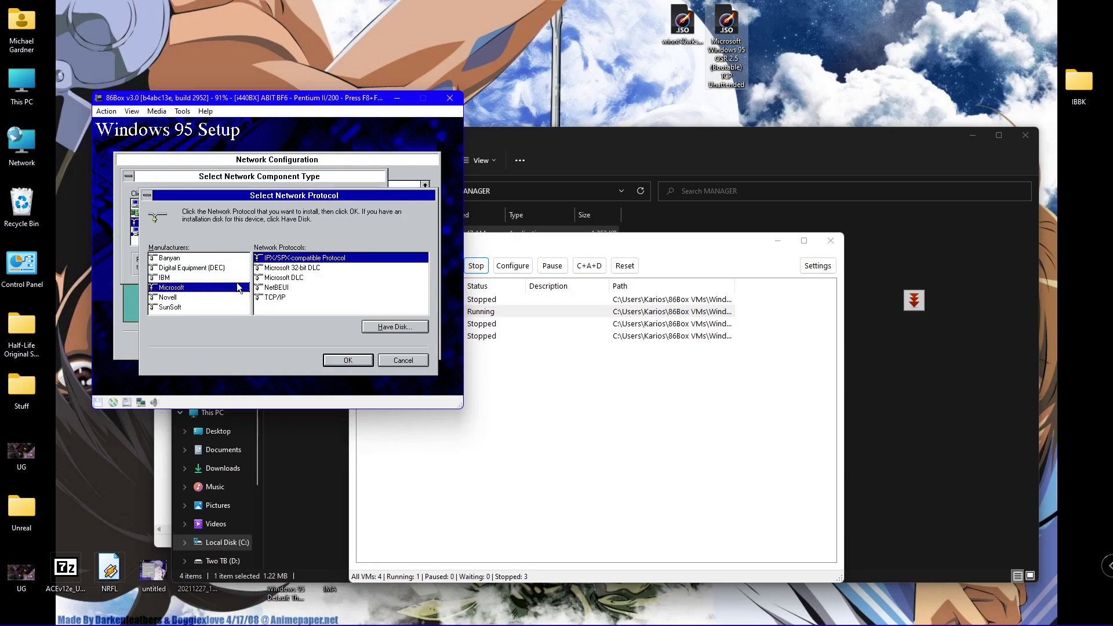
pyautogui.doubleClick(296, 270)
pyautogui.click(252, 238)
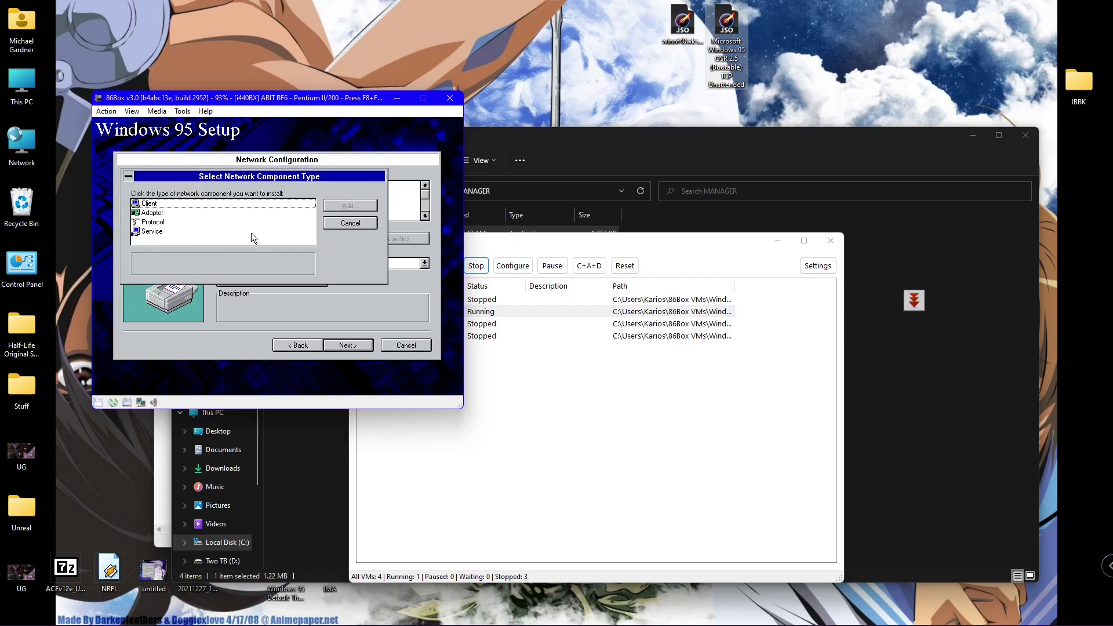
pyautogui.doubleClick(157, 214)
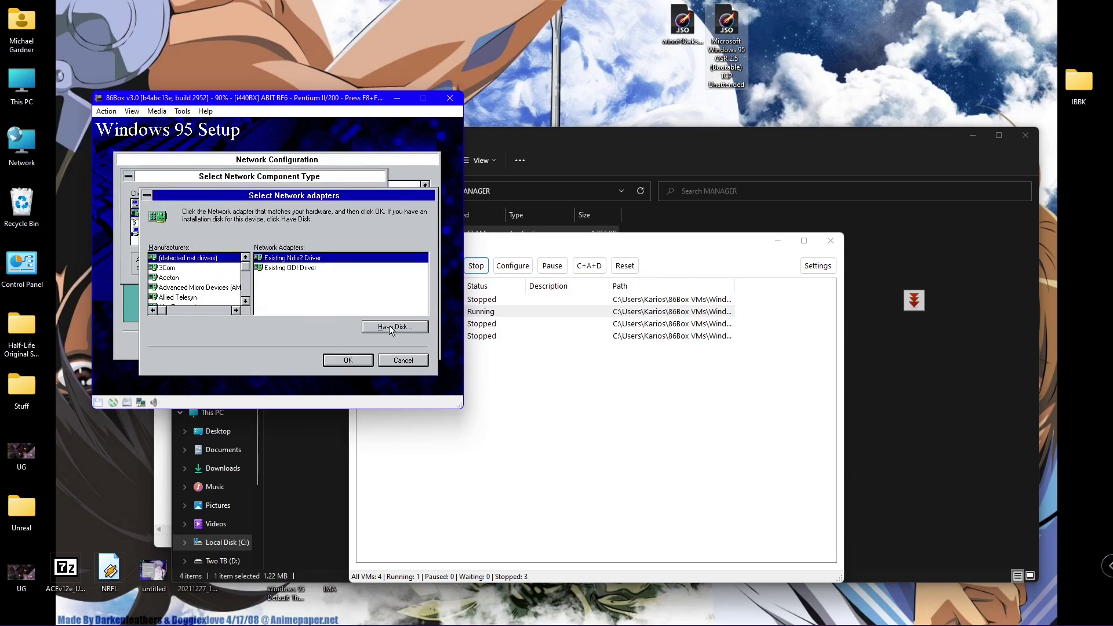
# - Leave the adapter list and browse the available network services by manufacturer
pyautogui.click(393, 359)
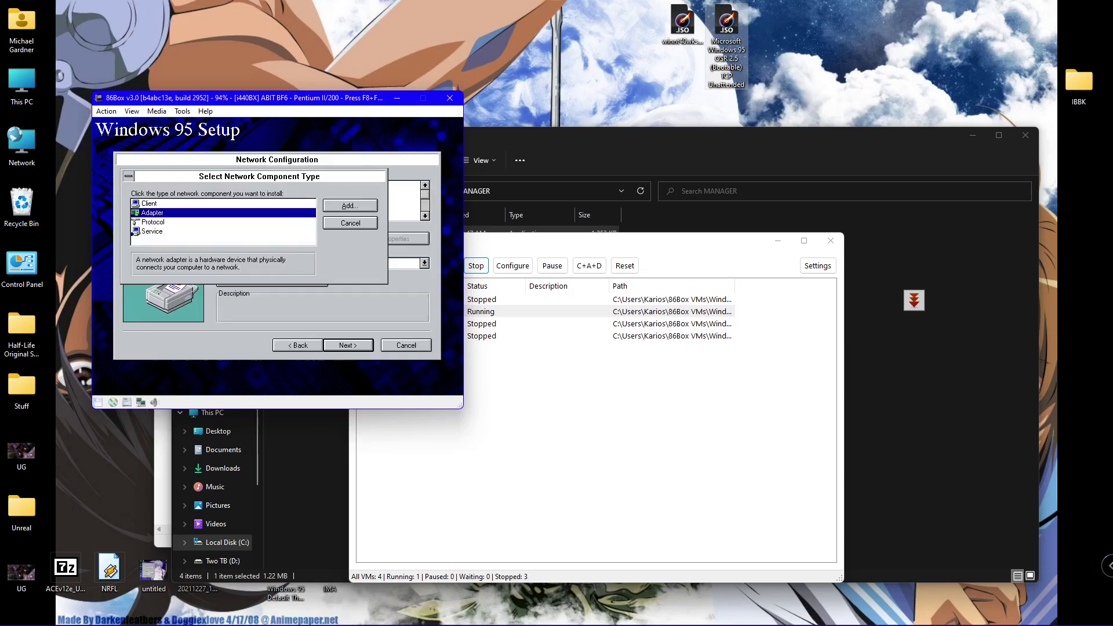
pyautogui.click(357, 224)
pyautogui.click(261, 241)
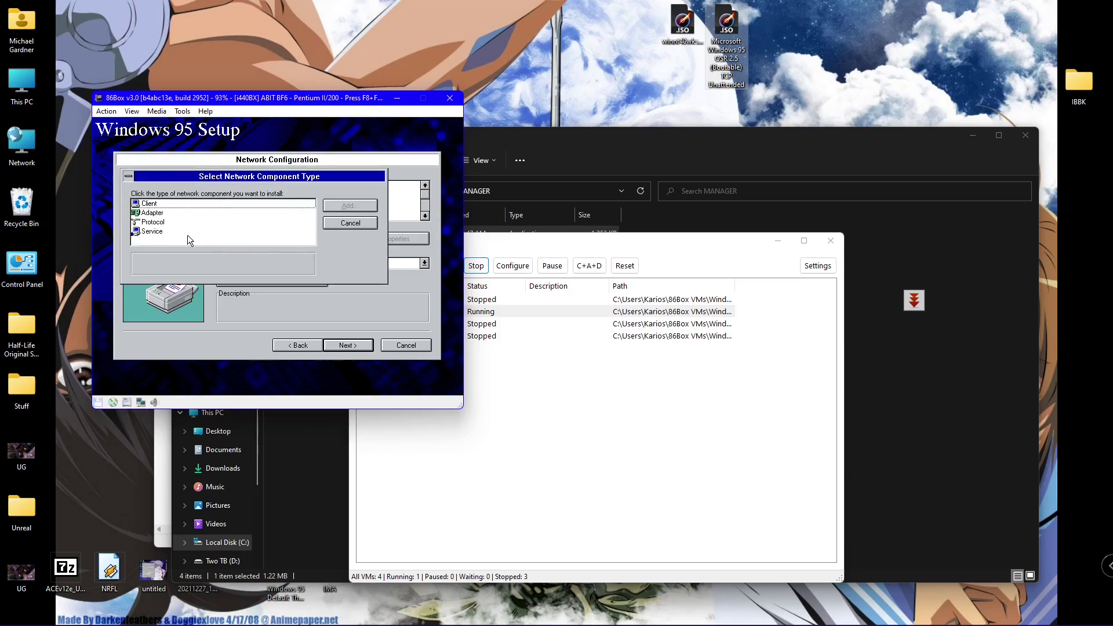
pyautogui.doubleClick(145, 234)
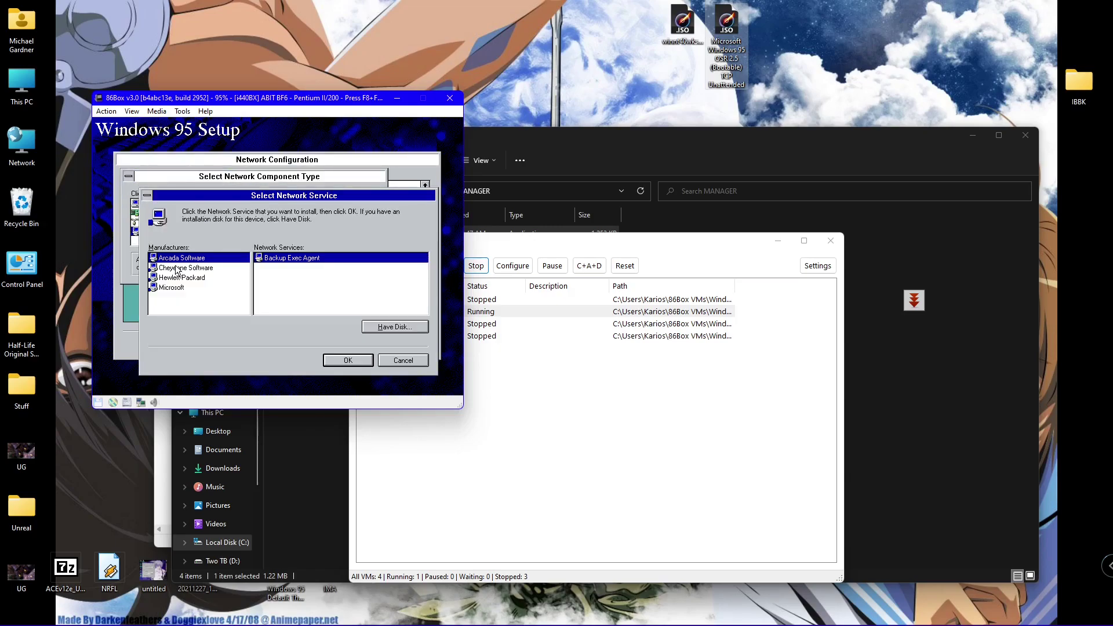
pyautogui.click(176, 268)
pyautogui.click(178, 278)
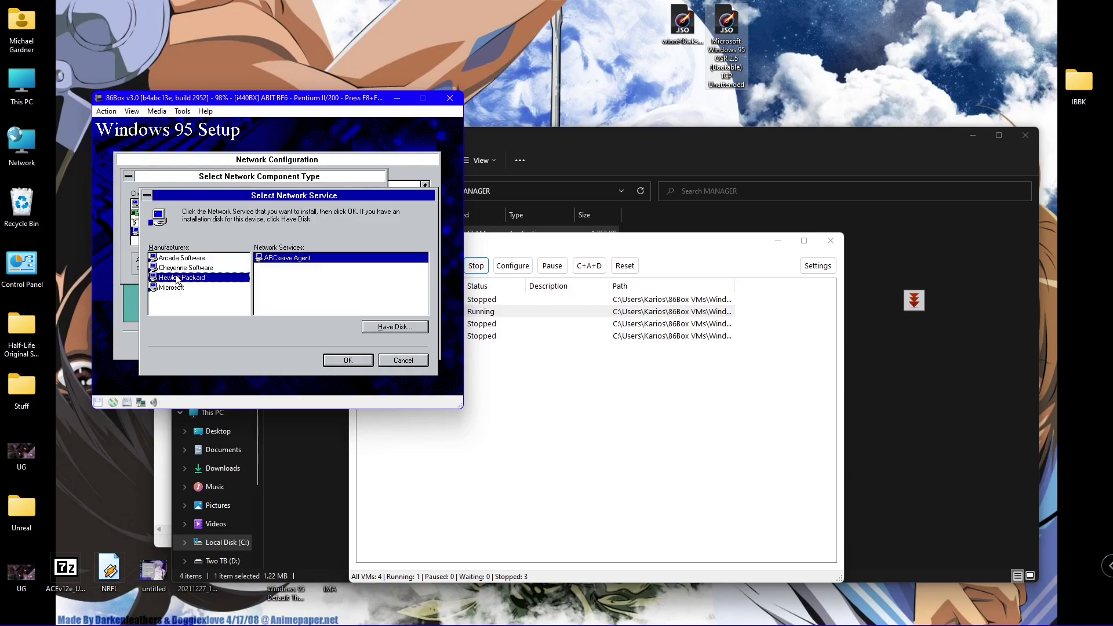
pyautogui.click(177, 287)
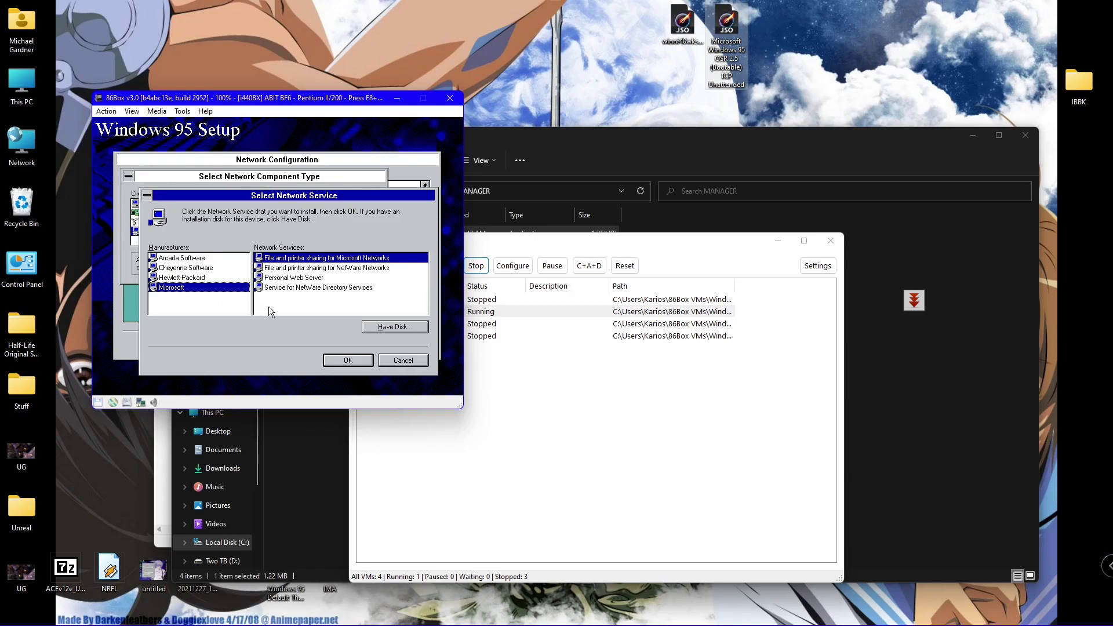
pyautogui.click(342, 363)
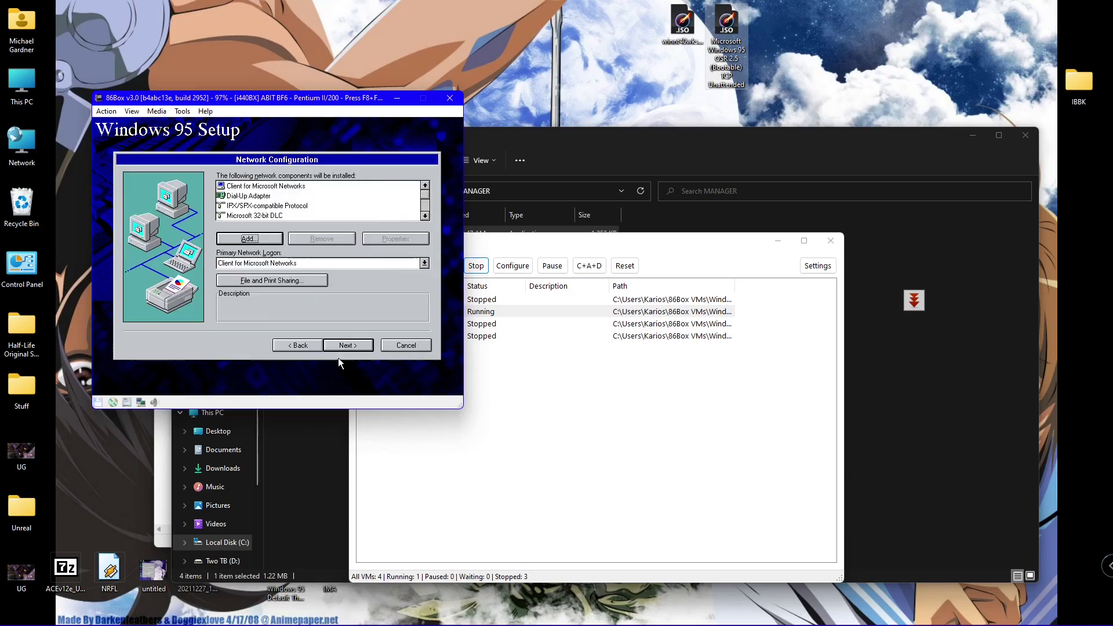
# - Add Microsoft Personal Web Server as a network service
pyautogui.click(249, 239)
pyautogui.doubleClick(138, 232)
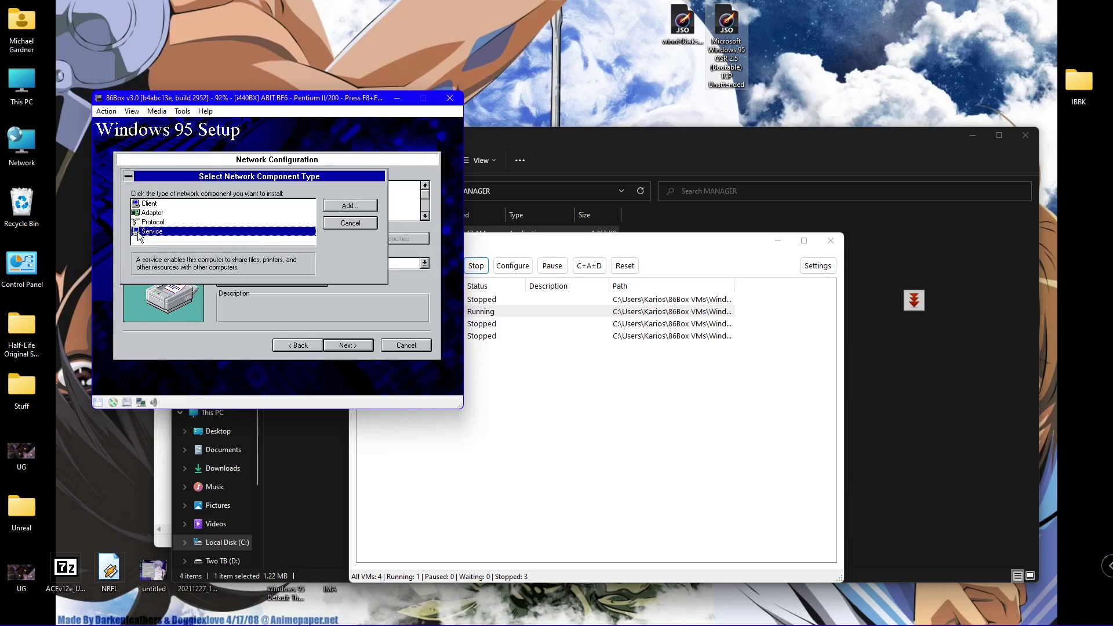
pyautogui.click(180, 287)
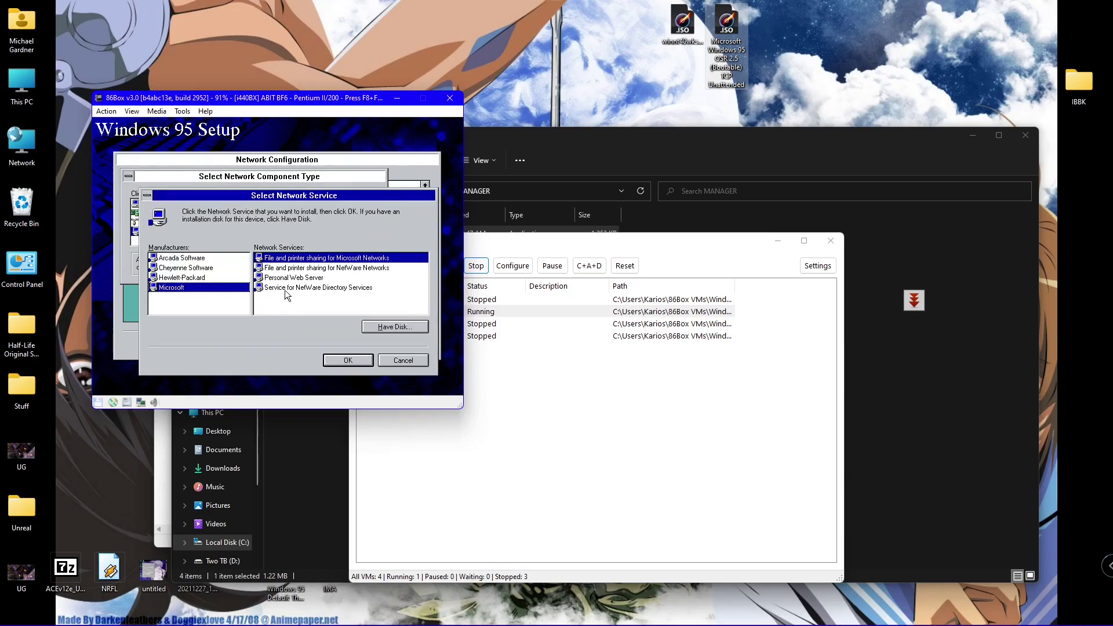
pyautogui.doubleClick(311, 278)
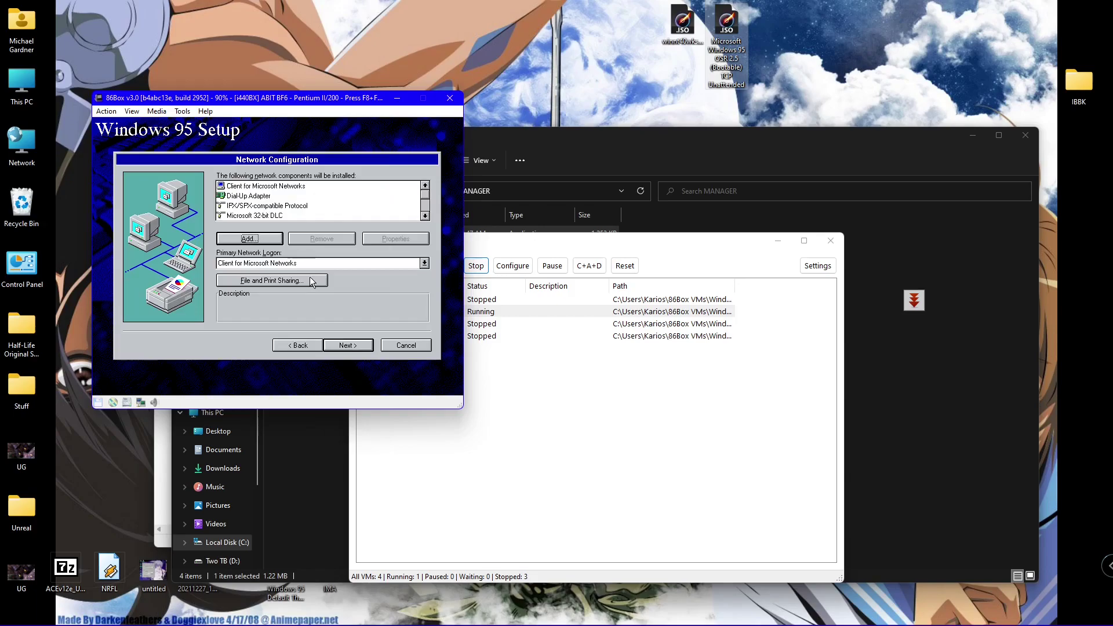
pyautogui.doubleClick(425, 215)
pyautogui.click(425, 216)
pyautogui.click(426, 215)
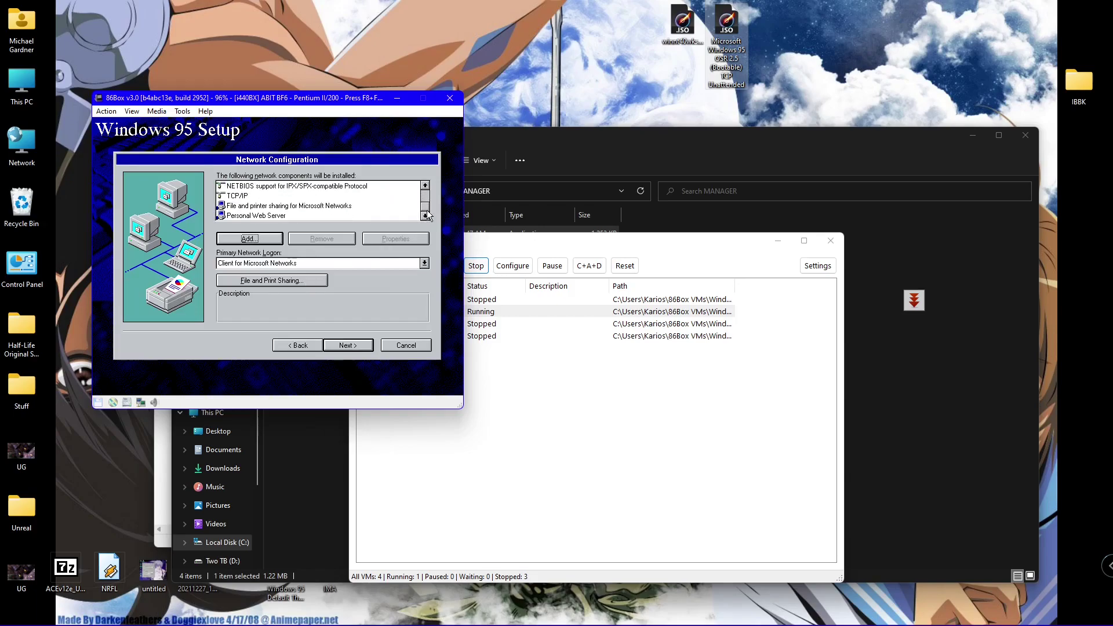
pyautogui.doubleClick(426, 185)
pyautogui.click(425, 185)
pyautogui.click(425, 186)
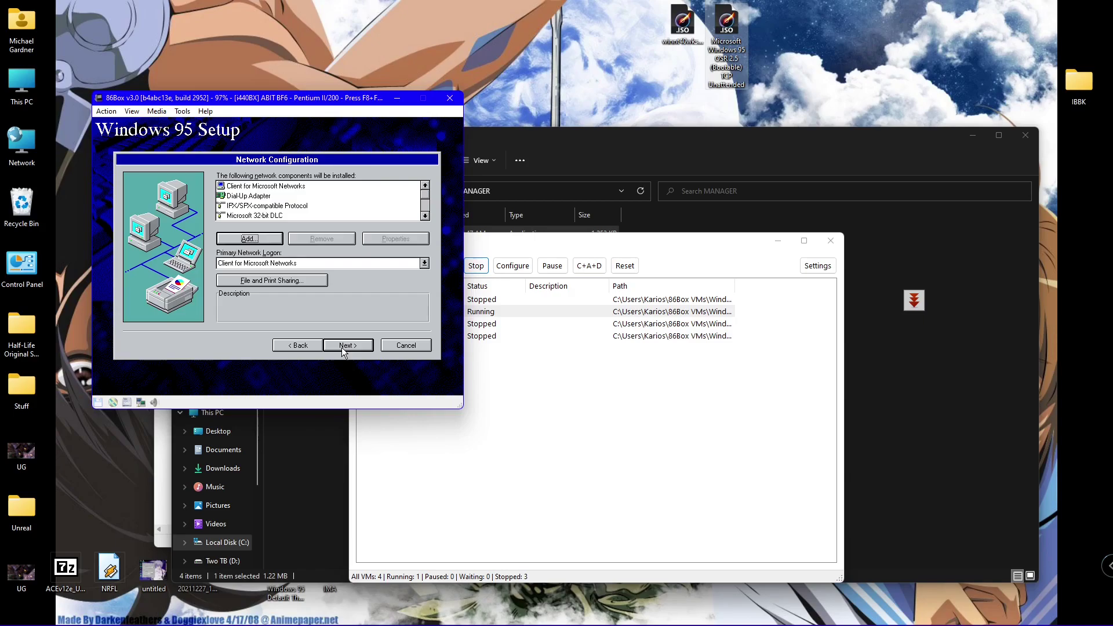
# - Keep Client for Microsoft Networks as primary logon and continue past identification
pyautogui.click(358, 262)
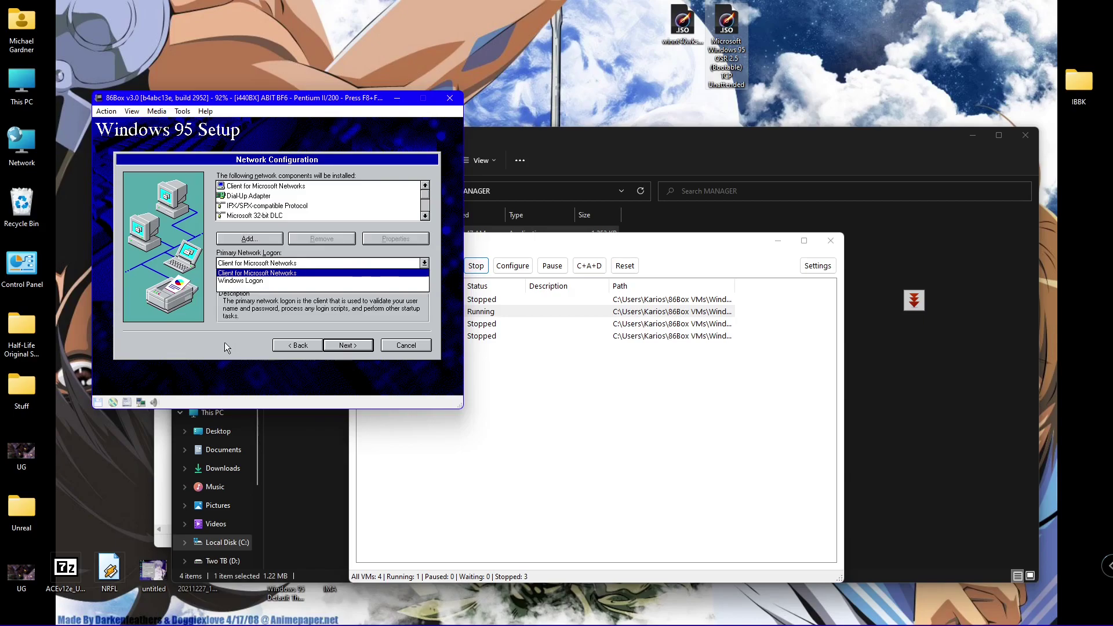
pyautogui.press('Return')
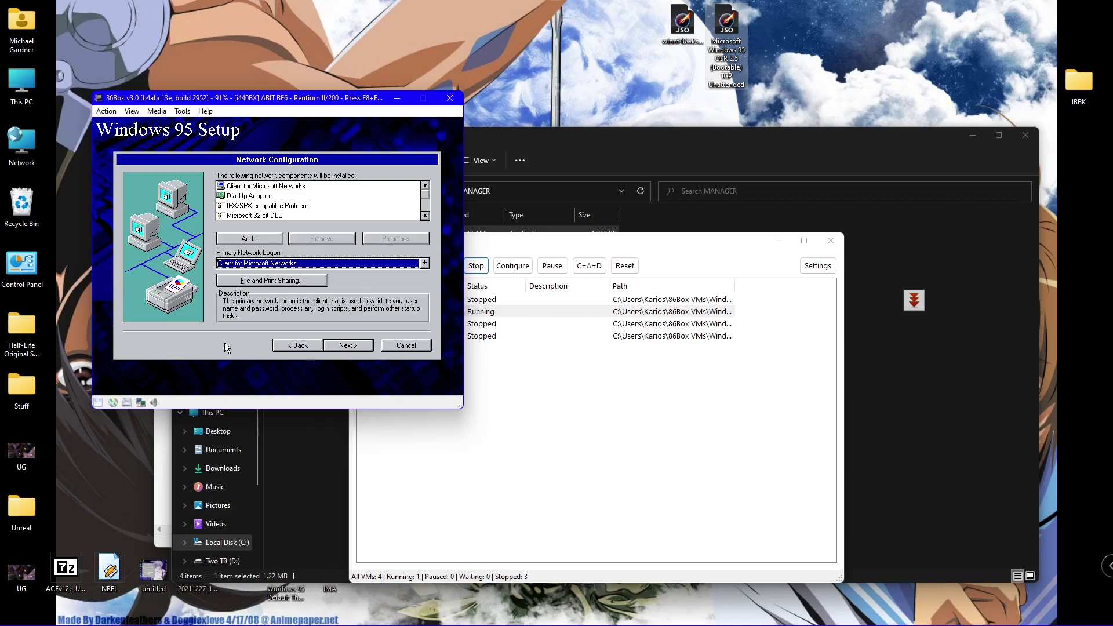
pyautogui.click(348, 345)
pyautogui.click(353, 345)
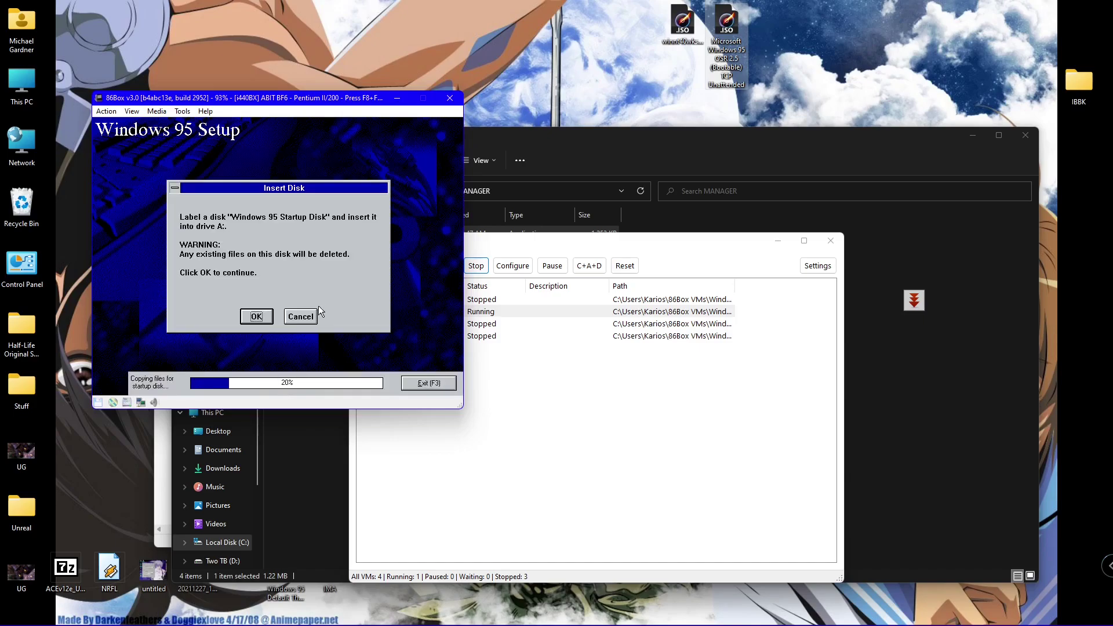
# - Skip the startup disk and return to the VM window while Setup copies files
pyautogui.click(308, 313)
pyautogui.click(276, 280)
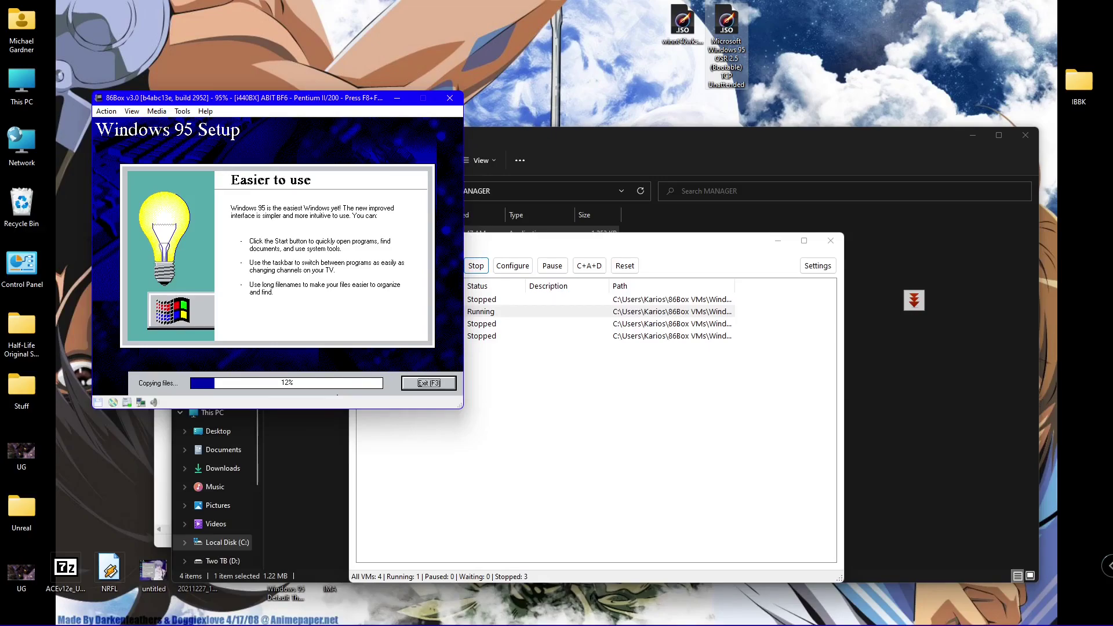
pyautogui.hotkey('F8', 'F12')
pyautogui.click(556, 313)
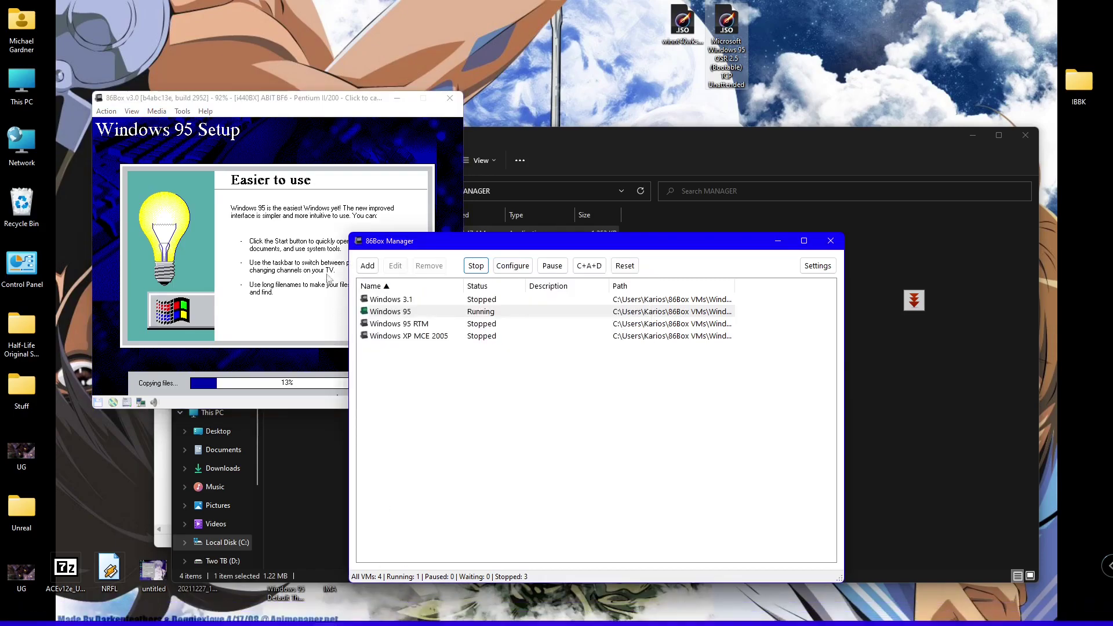
pyautogui.click(309, 112)
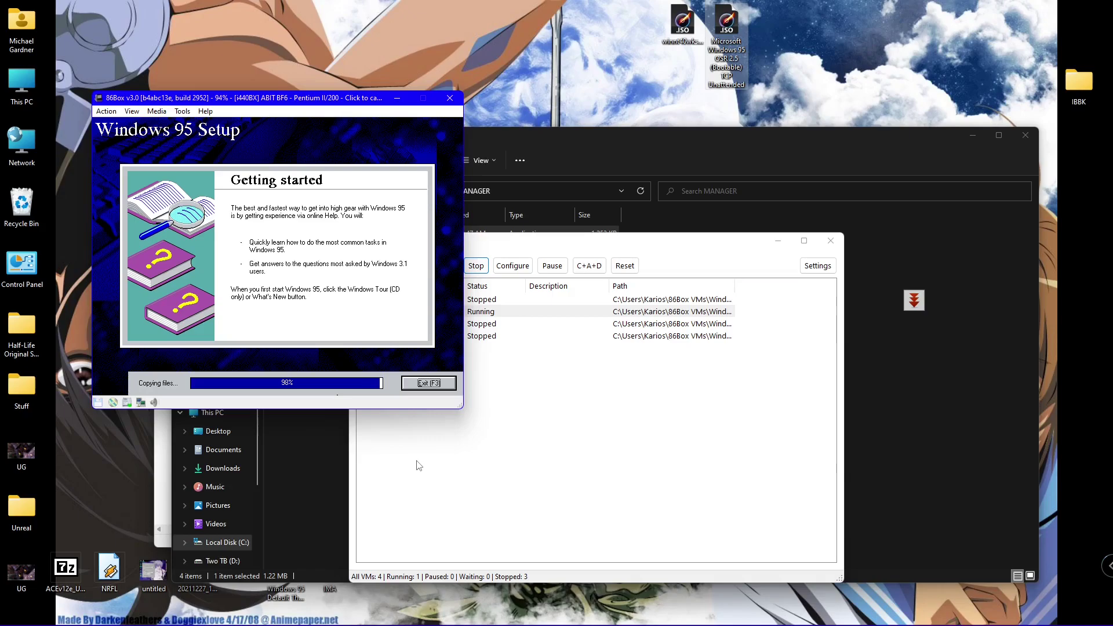
# - Eject the current disc image from CD-ROM 1
pyautogui.click(182, 111)
pyautogui.moveTo(163, 112)
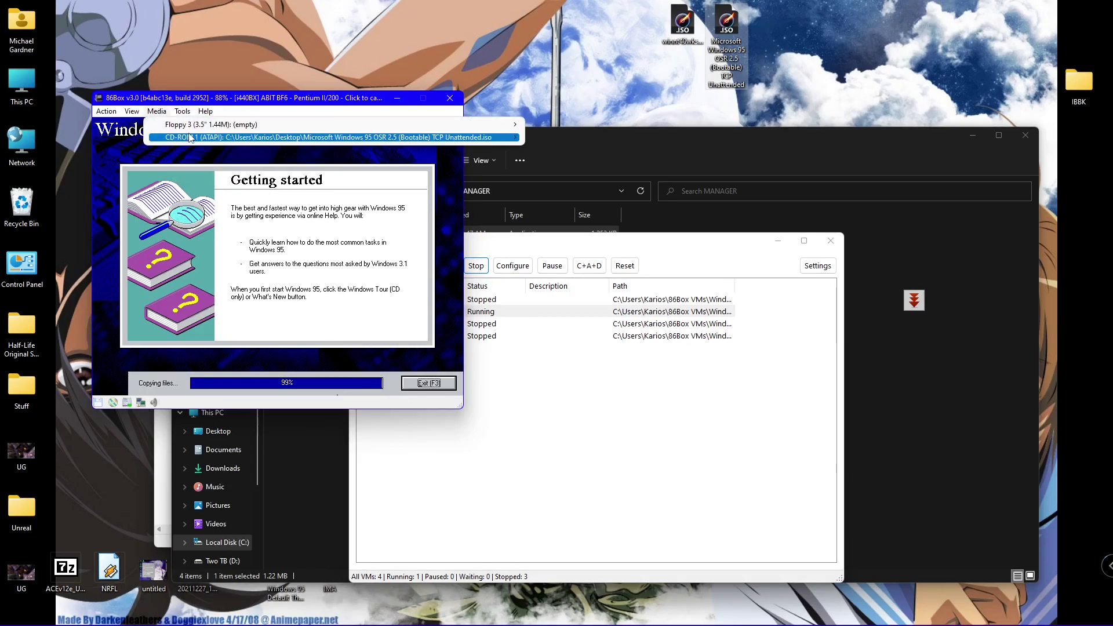
pyautogui.moveTo(463, 137)
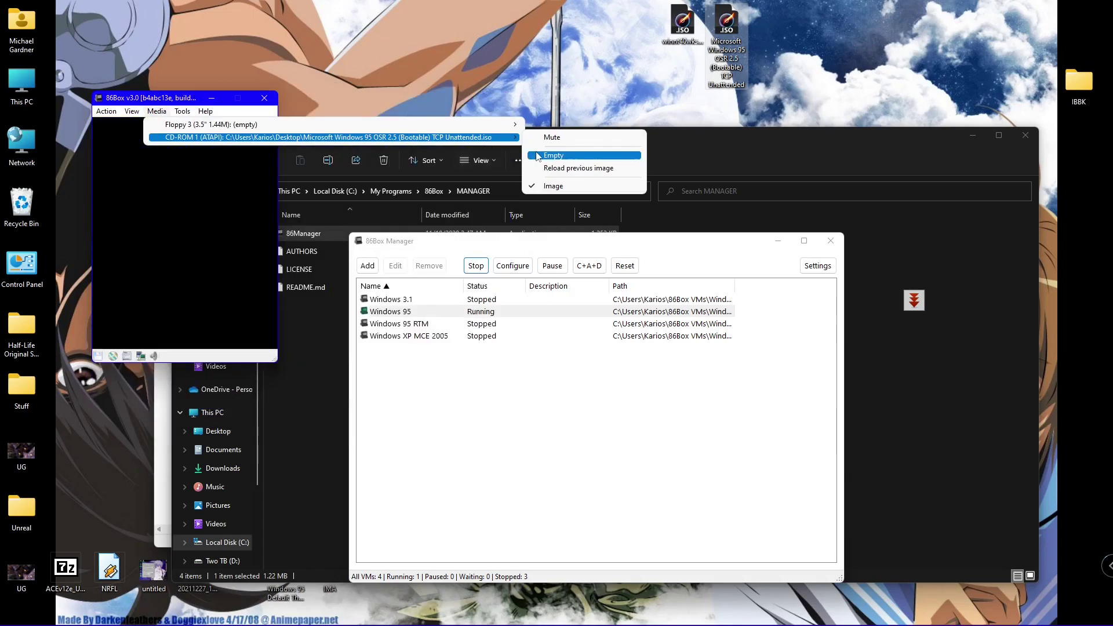
pyautogui.click(161, 112)
# - Mount the Windows 95 OSR 2.5 ISO in CD-ROM 1
pyautogui.click(161, 112)
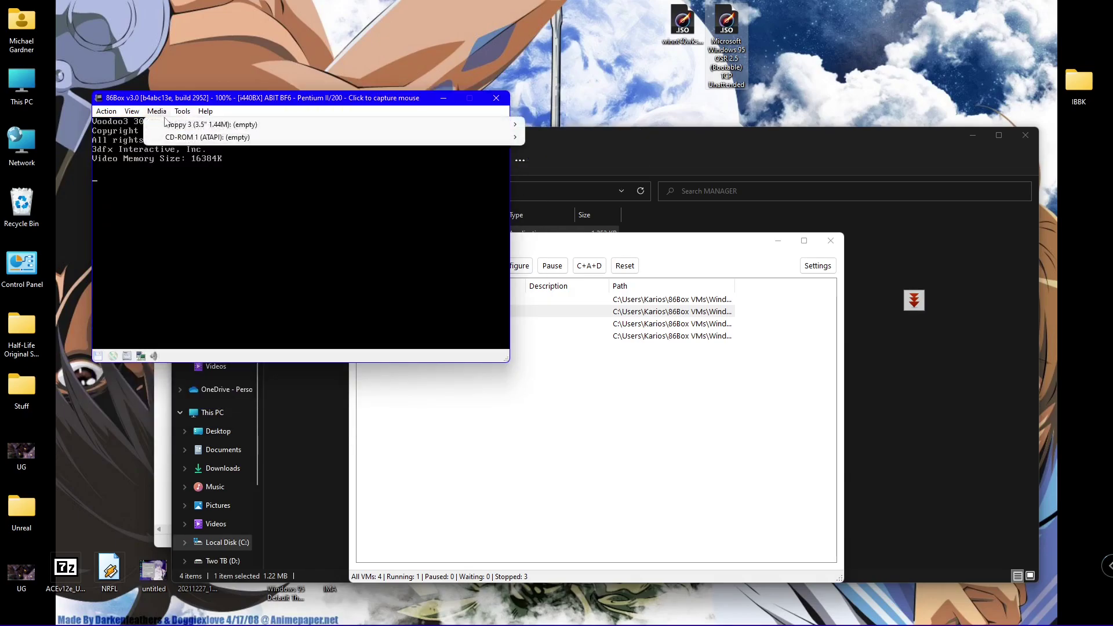
pyautogui.moveTo(510, 138)
pyautogui.click(543, 186)
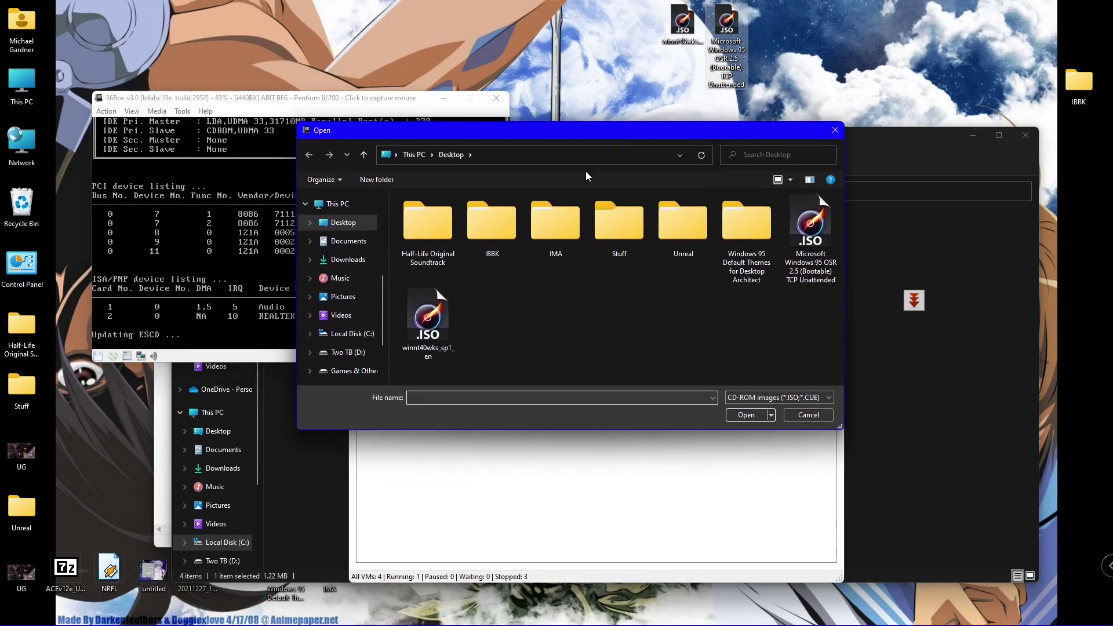
pyautogui.doubleClick(809, 244)
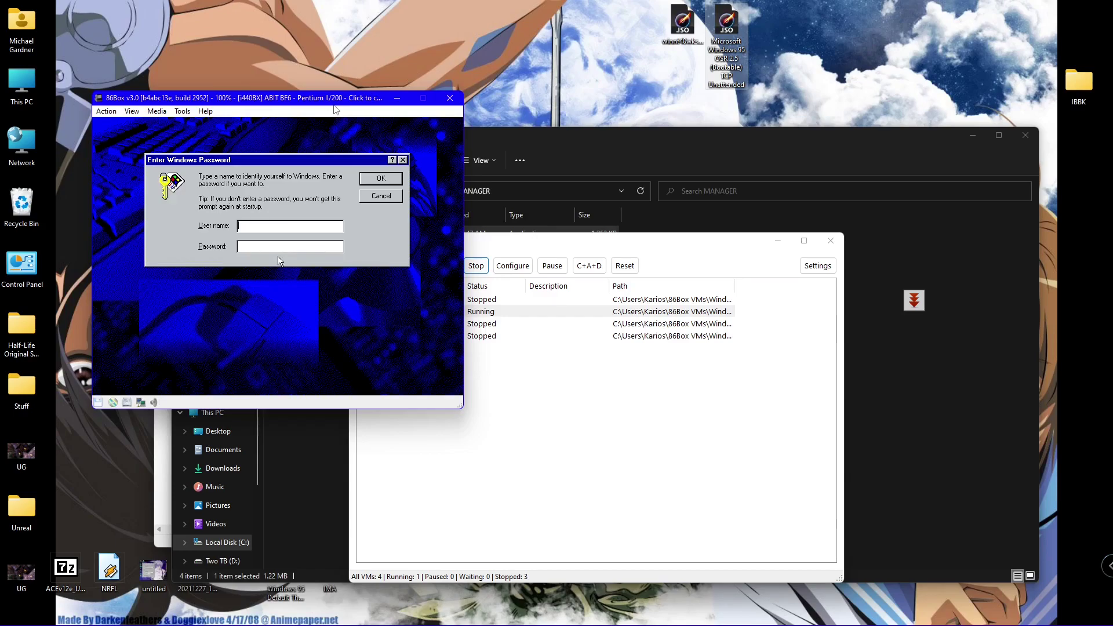
# - Enter a user name at the Windows password prompt and capture the mouse in the VM
pyautogui.write('ario')
pyautogui.press('Return')
pyautogui.press('Return')
pyautogui.click(335, 122)
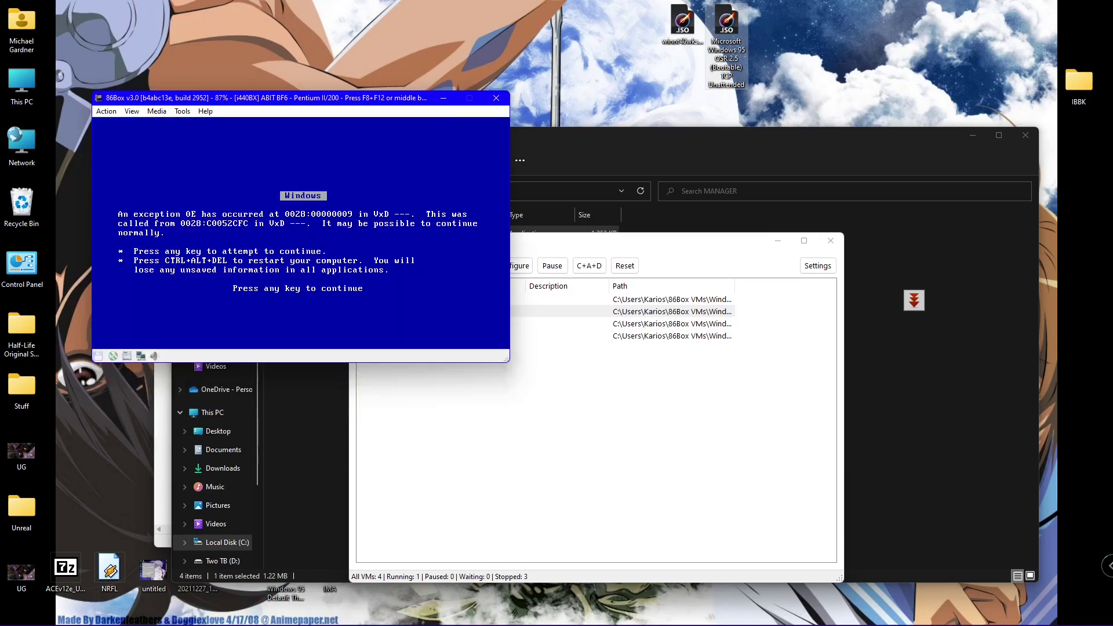
# - Dismiss the exception 0E error and return the mouse to the guest
pyautogui.press('Return')
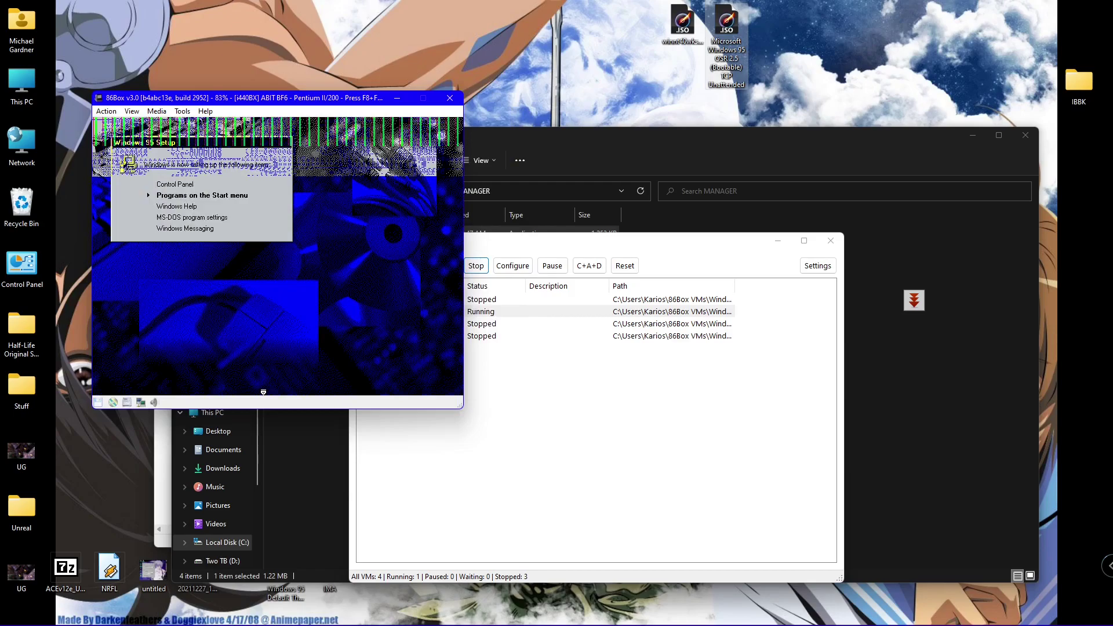
pyautogui.hotkey('alt', 'Tab')
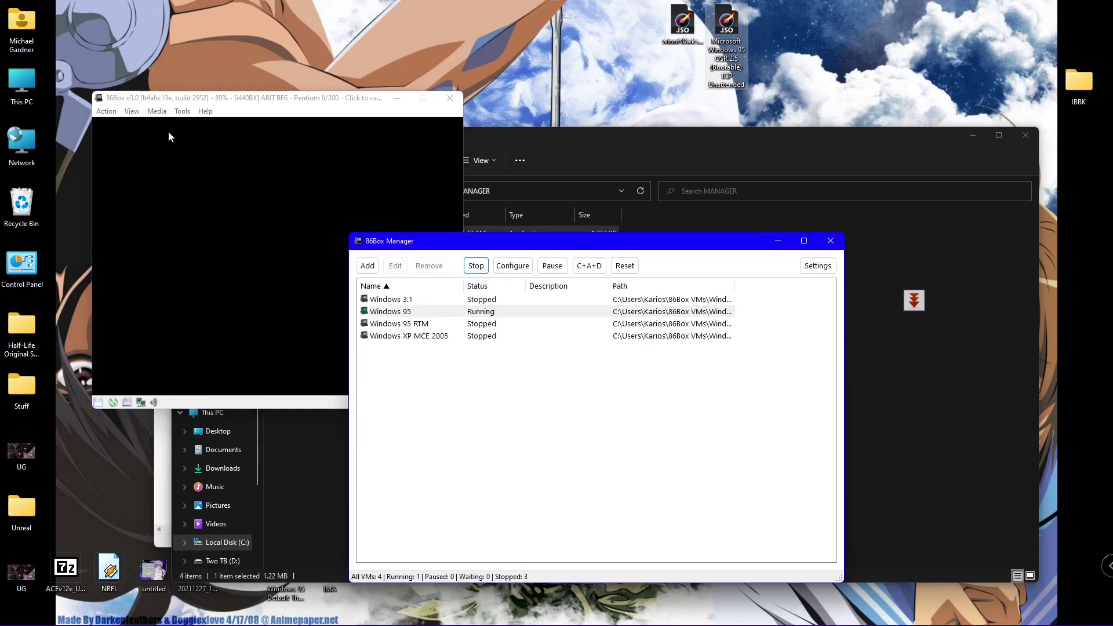
pyautogui.click(274, 109)
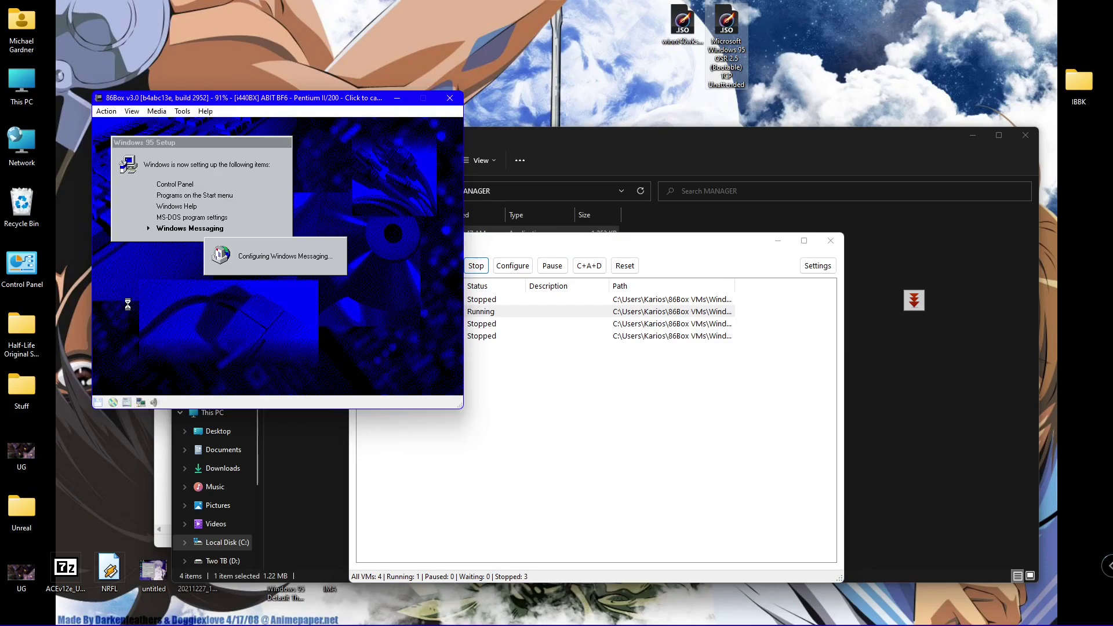
pyautogui.click(205, 392)
# - Cancel the Windows Messaging Inbox Setup Wizard and release the mouse
pyautogui.click(376, 323)
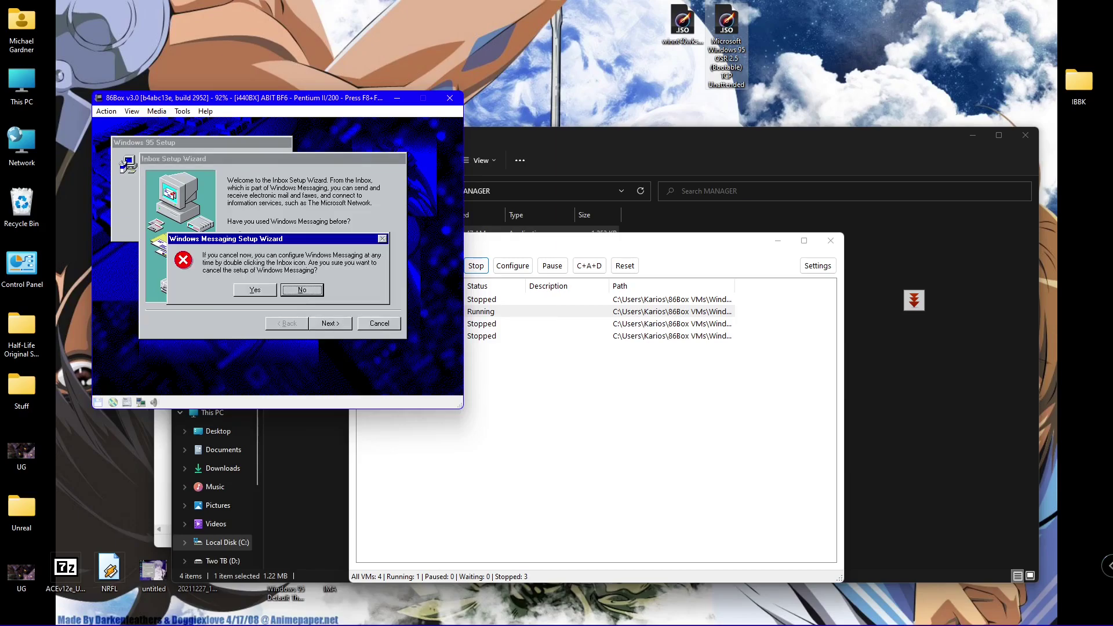
pyautogui.click(269, 296)
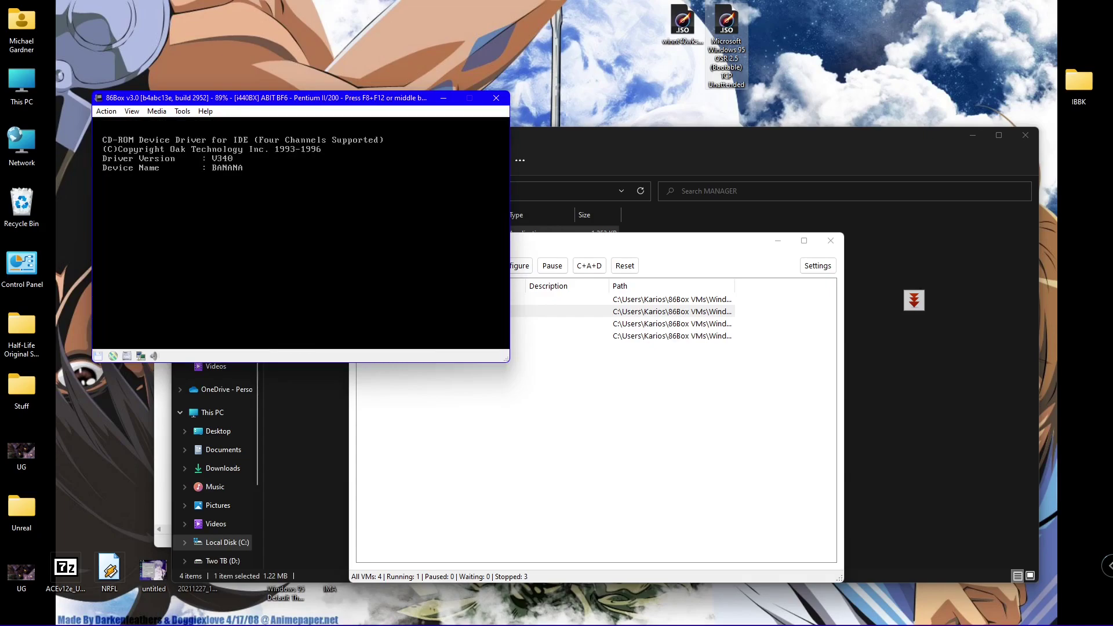
pyautogui.middleClick(246, 147)
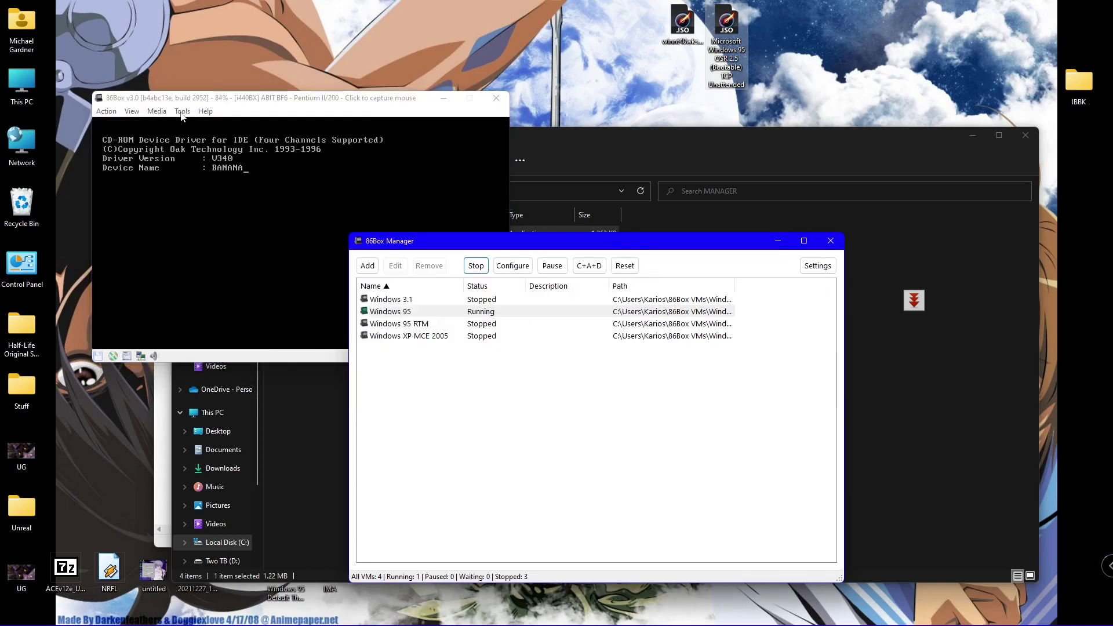
# - Leave CD-ROM 1 unchanged and hard-reset the virtual machine
pyautogui.click(182, 111)
pyautogui.moveTo(156, 110)
pyautogui.moveTo(237, 141)
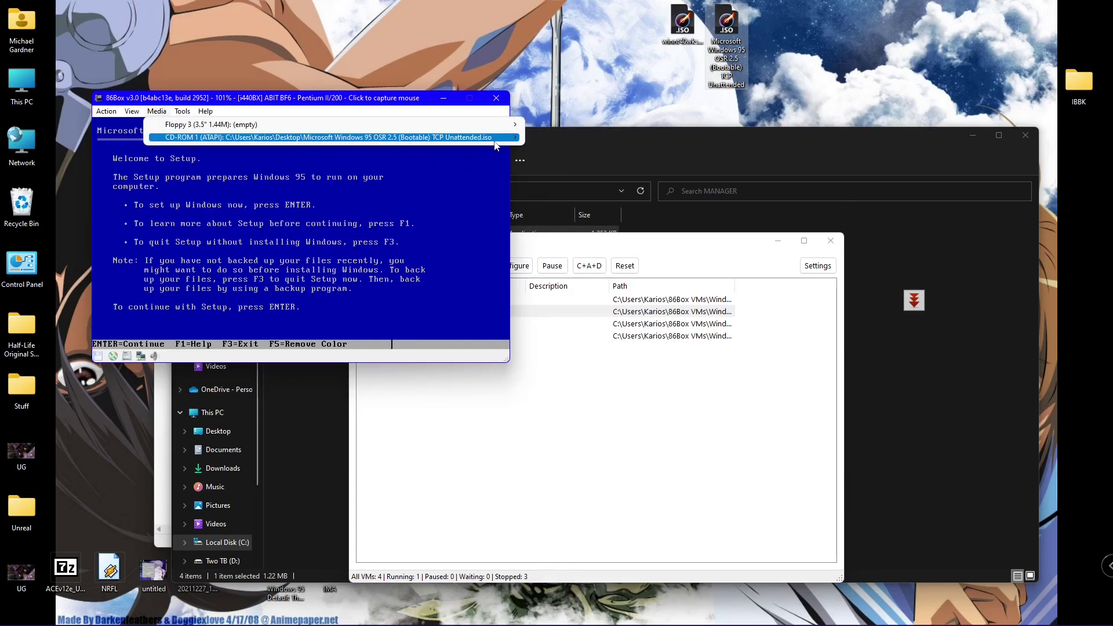
pyautogui.click(431, 147)
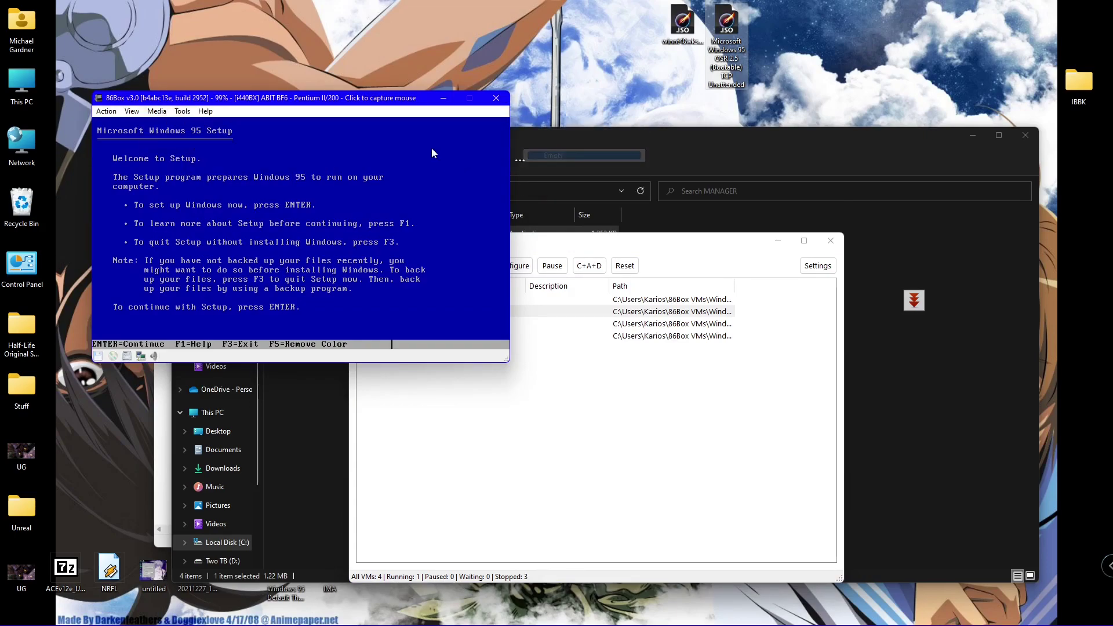
pyautogui.click(106, 112)
pyautogui.click(125, 156)
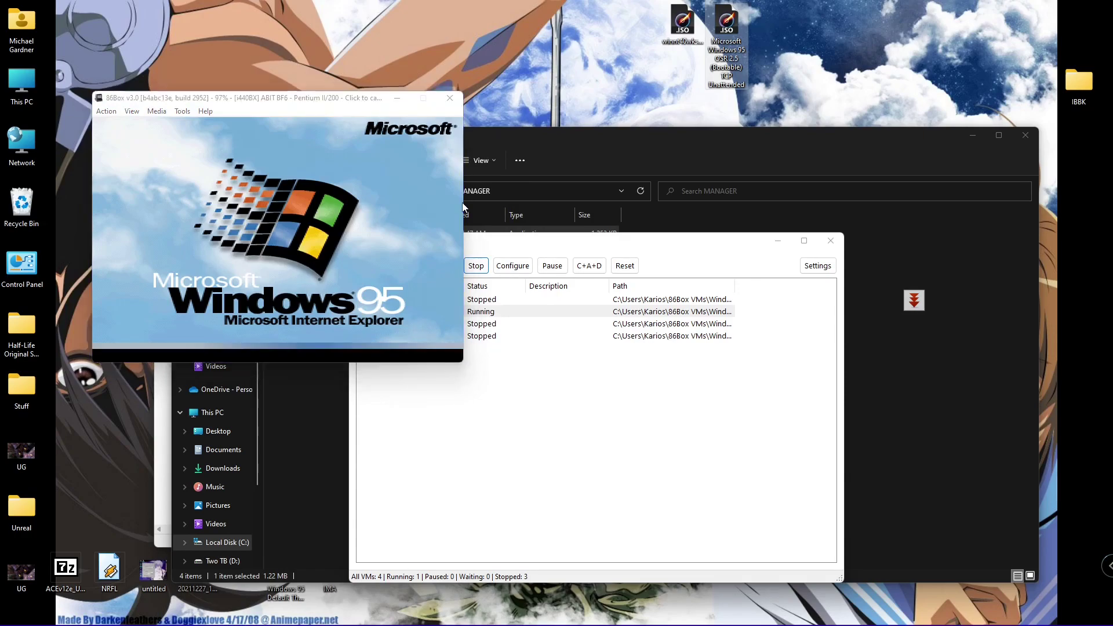
# - Allow 86Box through the firewall, skip the network password, and capture the mouse on the desktop
pyautogui.click(913, 493)
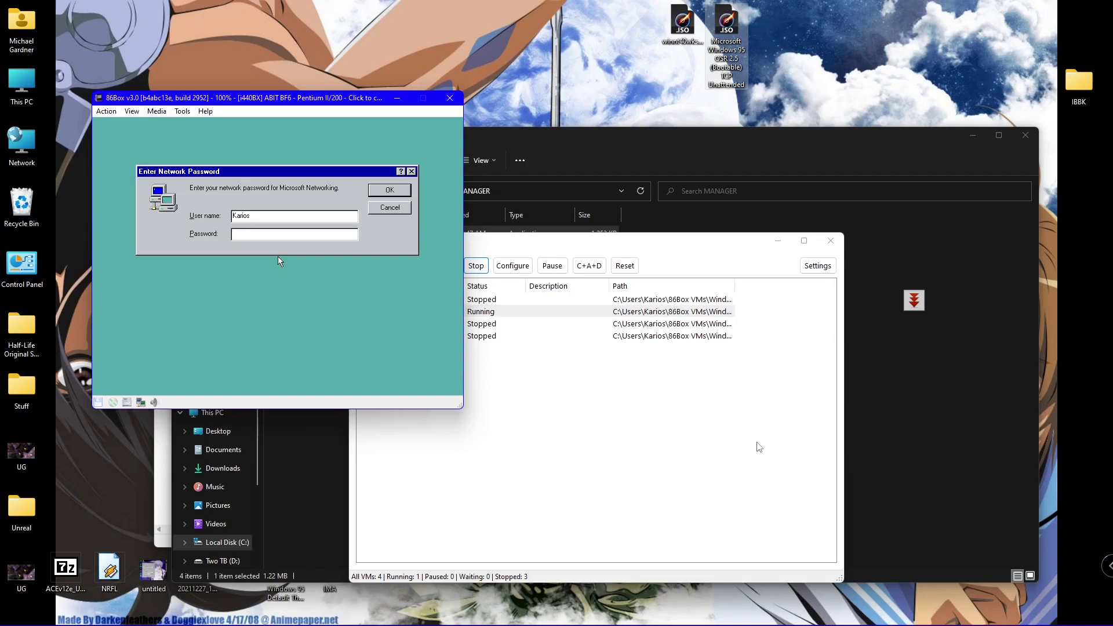
pyautogui.press('Return')
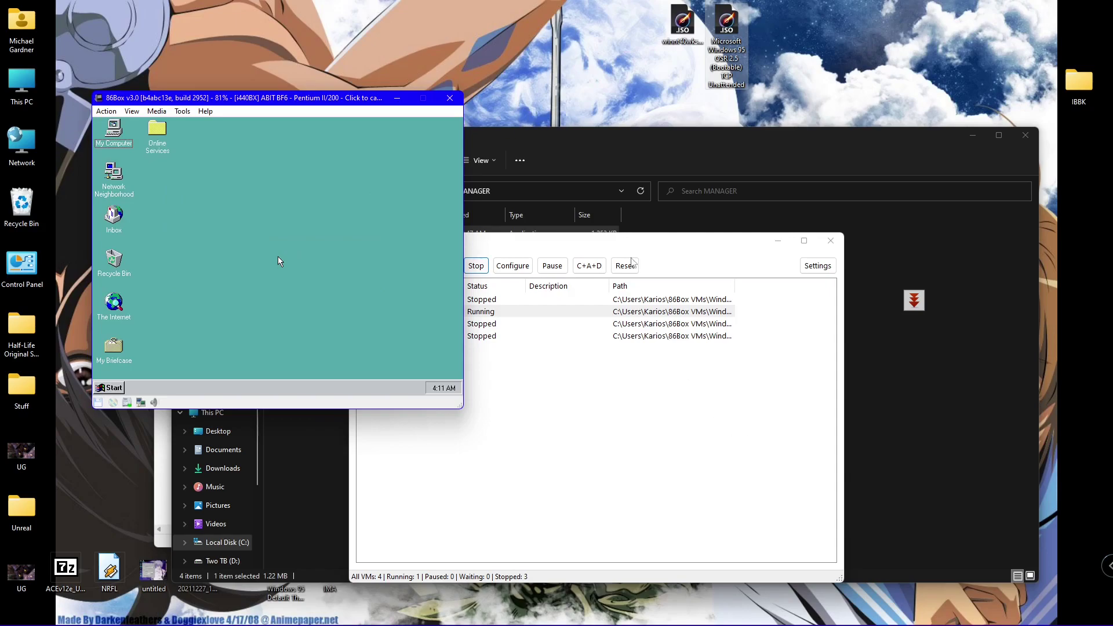
pyautogui.click(278, 261)
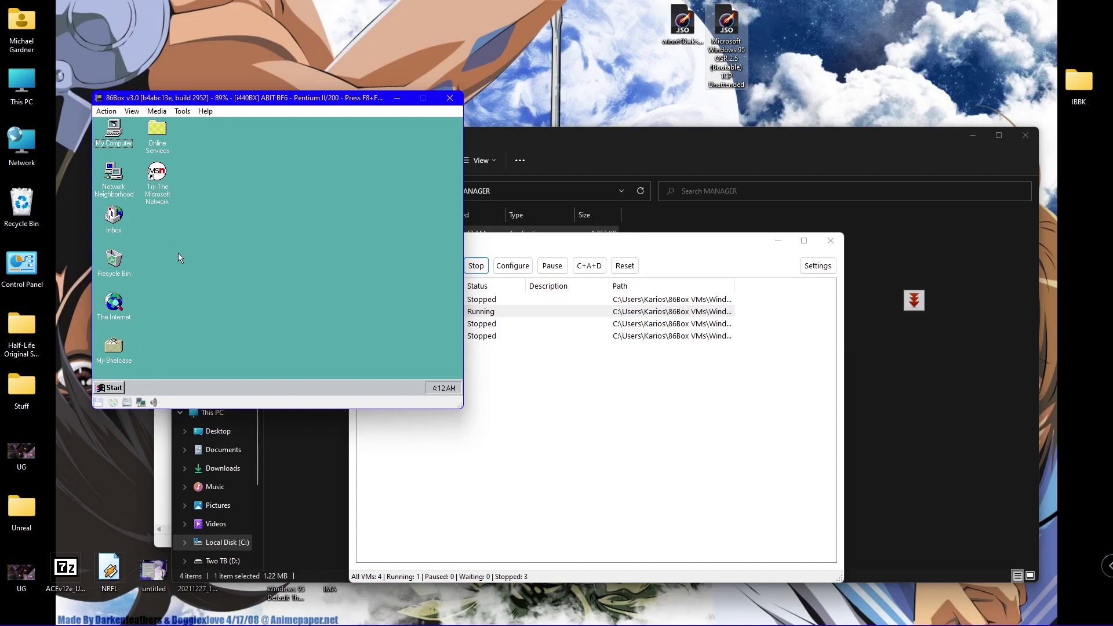
# - Shut down the Windows 95 guest from its Start menu
pyautogui.click(102, 386)
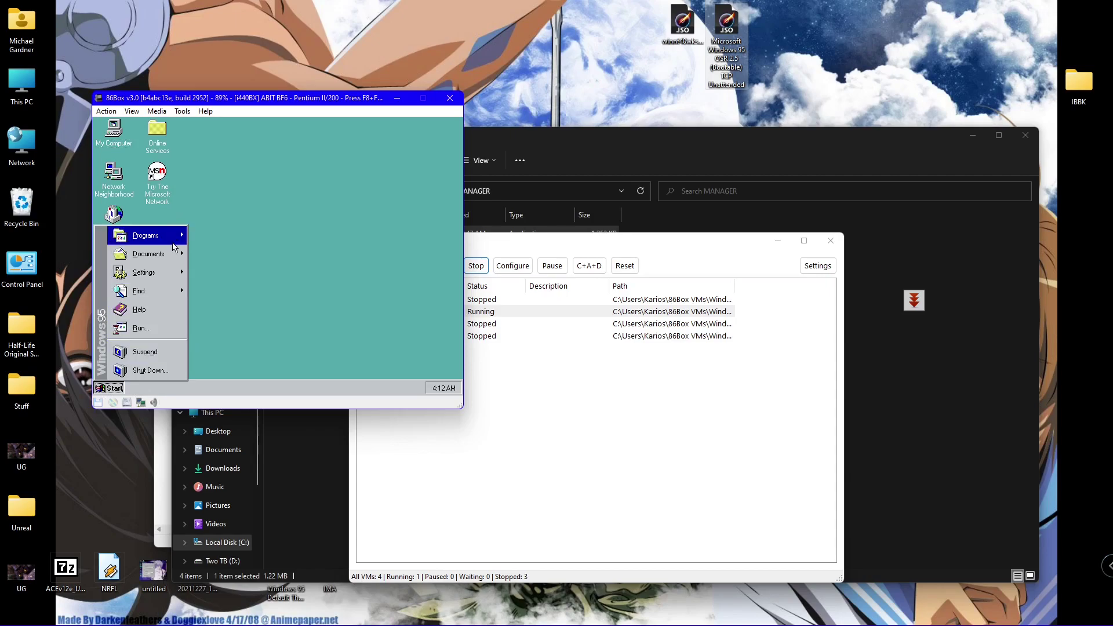
pyautogui.moveTo(175, 241)
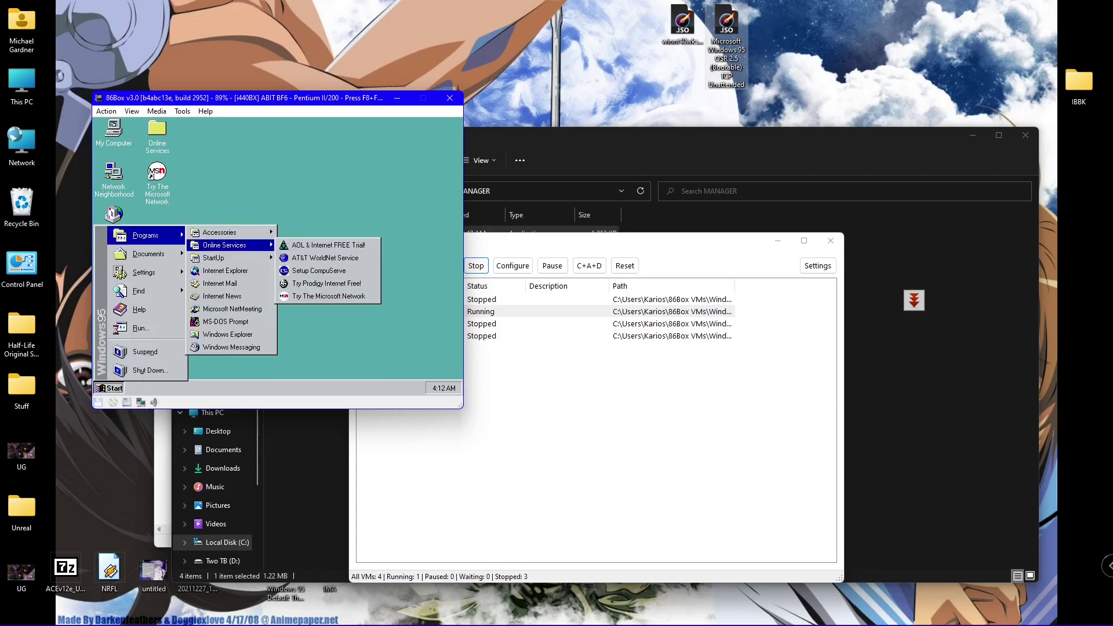
pyautogui.click(125, 372)
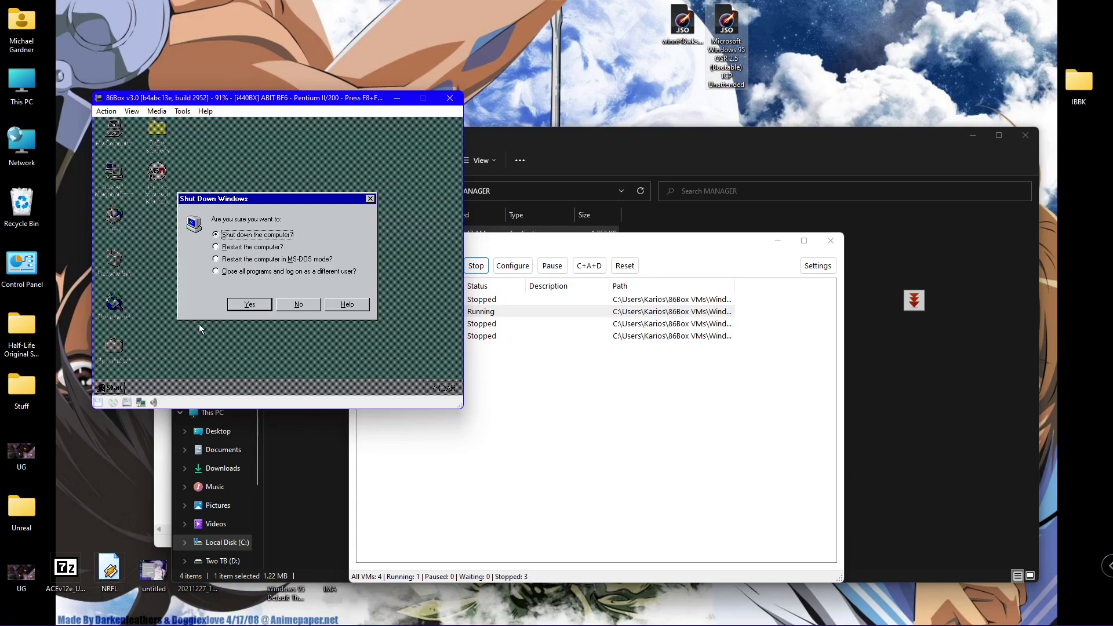
pyautogui.click(249, 304)
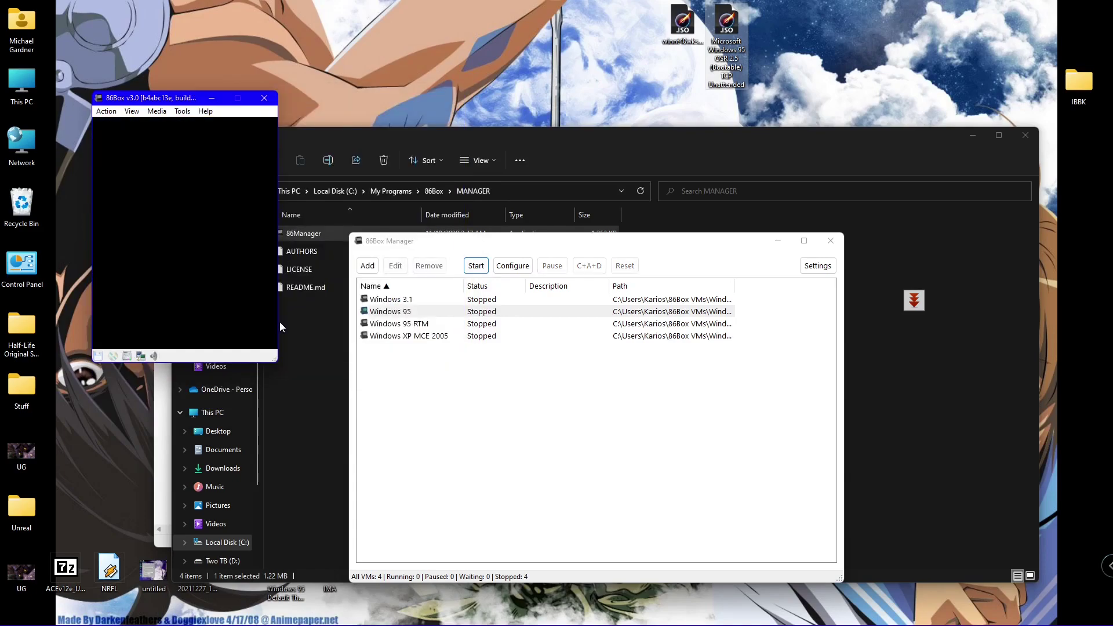
# - Start the Windows 95 VM and insert the winnt40wks_sp1_en disc image in CD-ROM 1
pyautogui.click(477, 268)
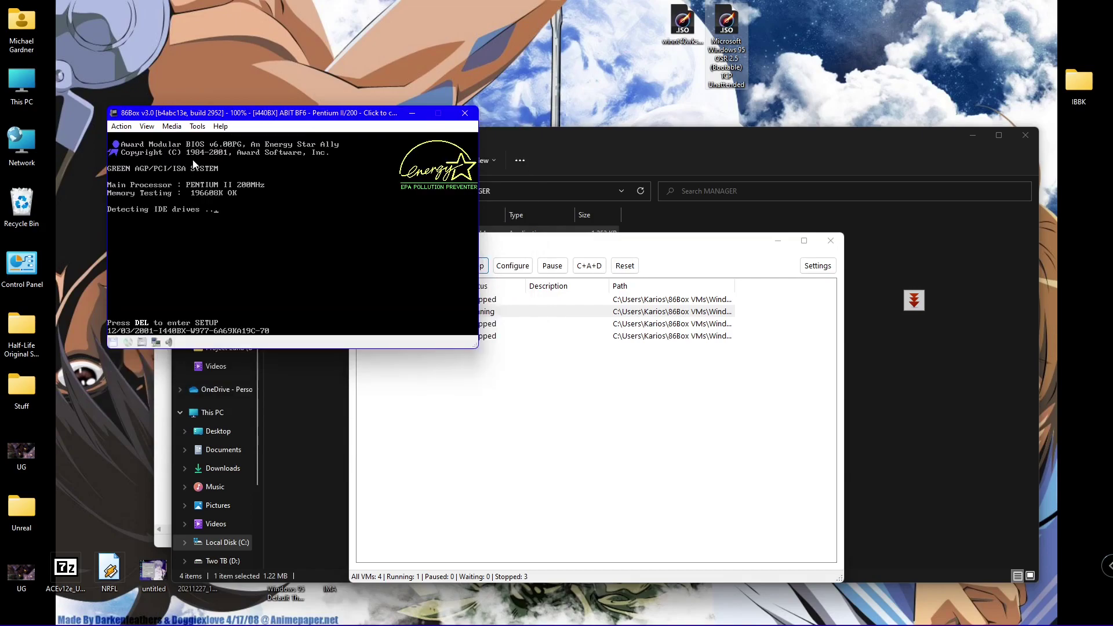
pyautogui.click(198, 127)
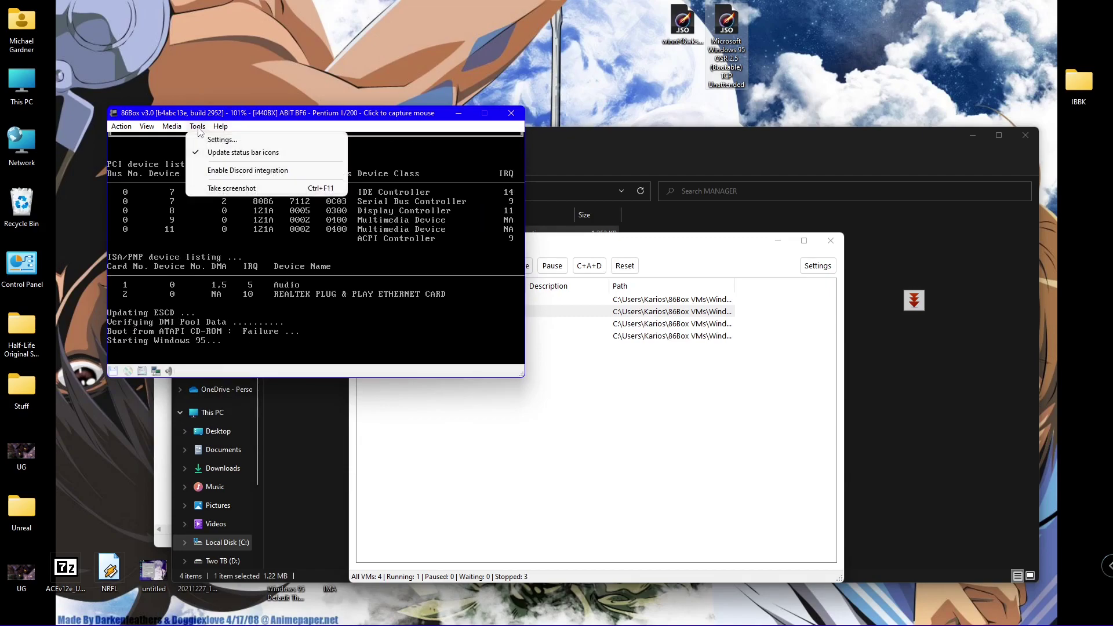
pyautogui.moveTo(182, 129)
pyautogui.moveTo(272, 153)
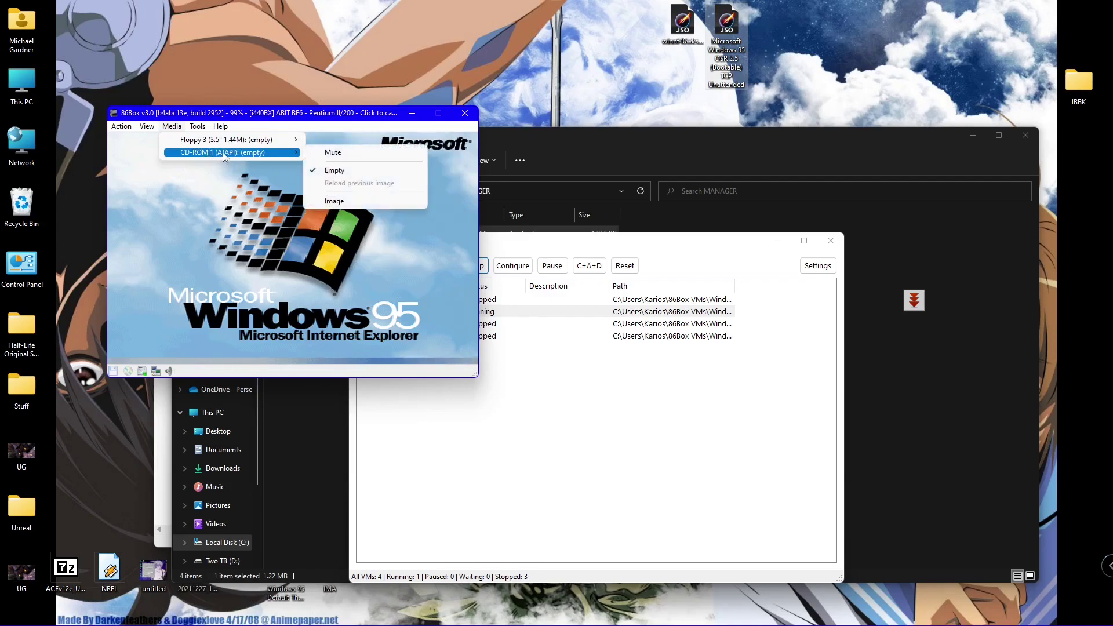
pyautogui.click(335, 201)
pyautogui.doubleClick(254, 332)
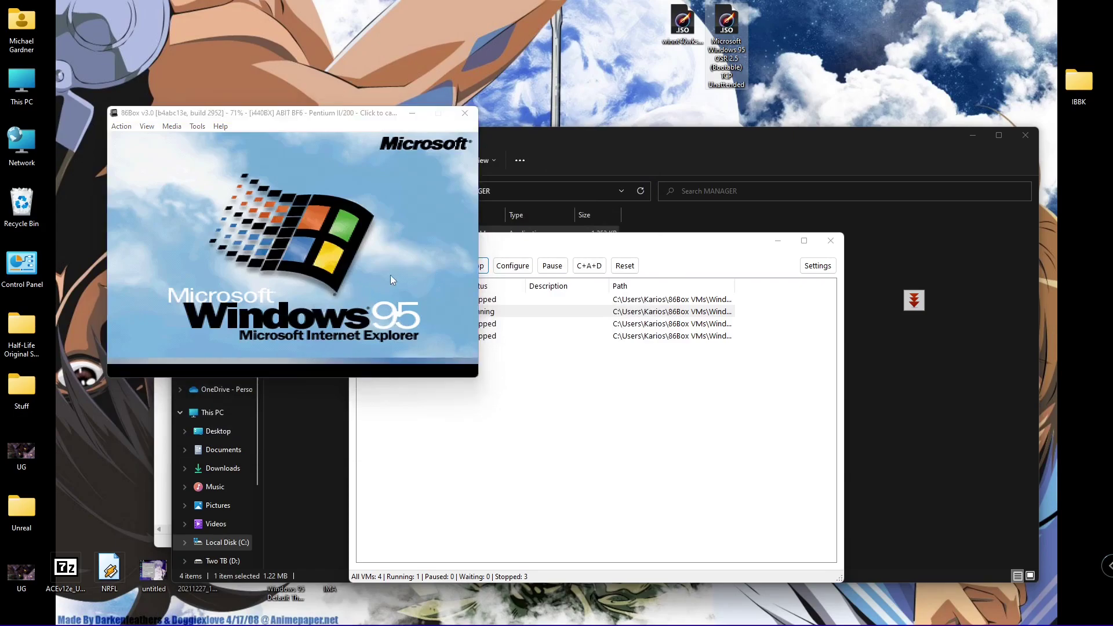
# - Allow both firewall prompts for 86Box and dismiss the network password dialog
pyautogui.click(885, 490)
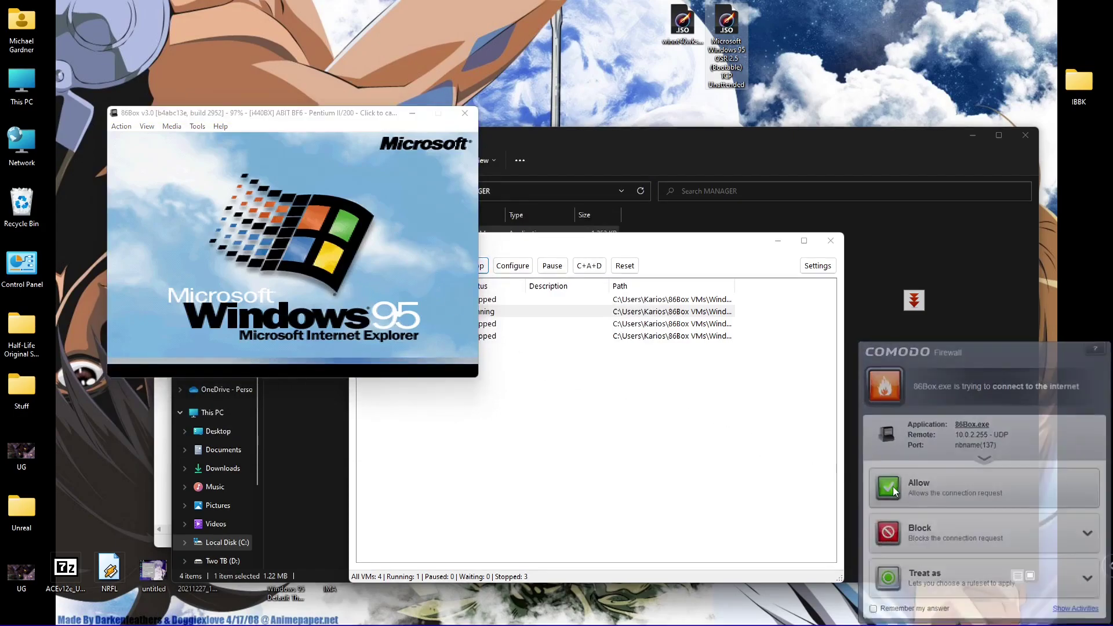
pyautogui.click(890, 488)
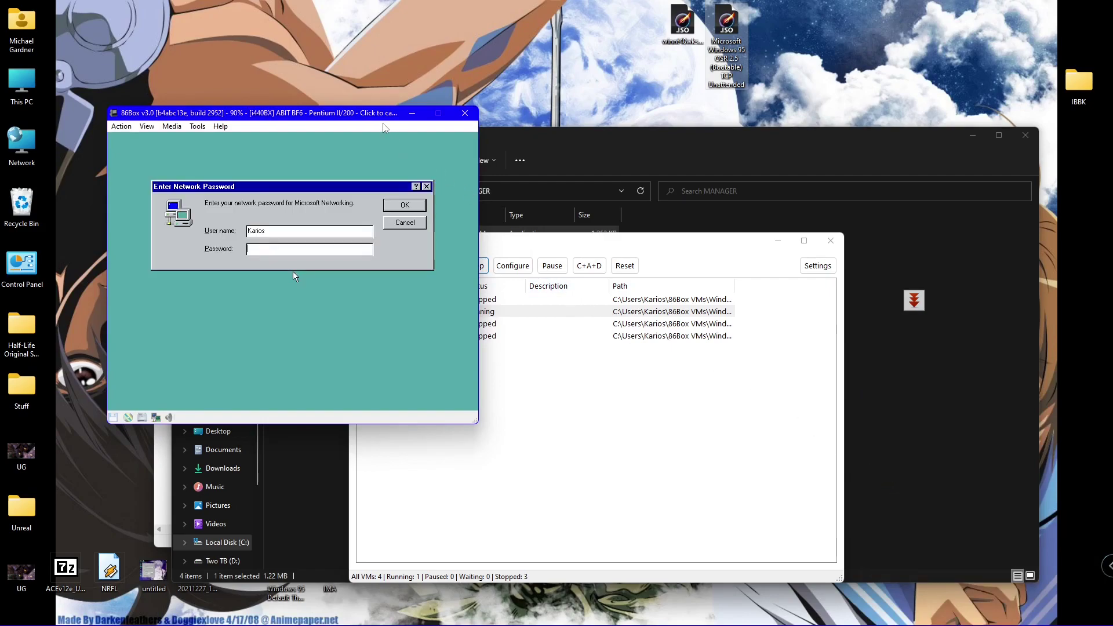
pyautogui.press('Return')
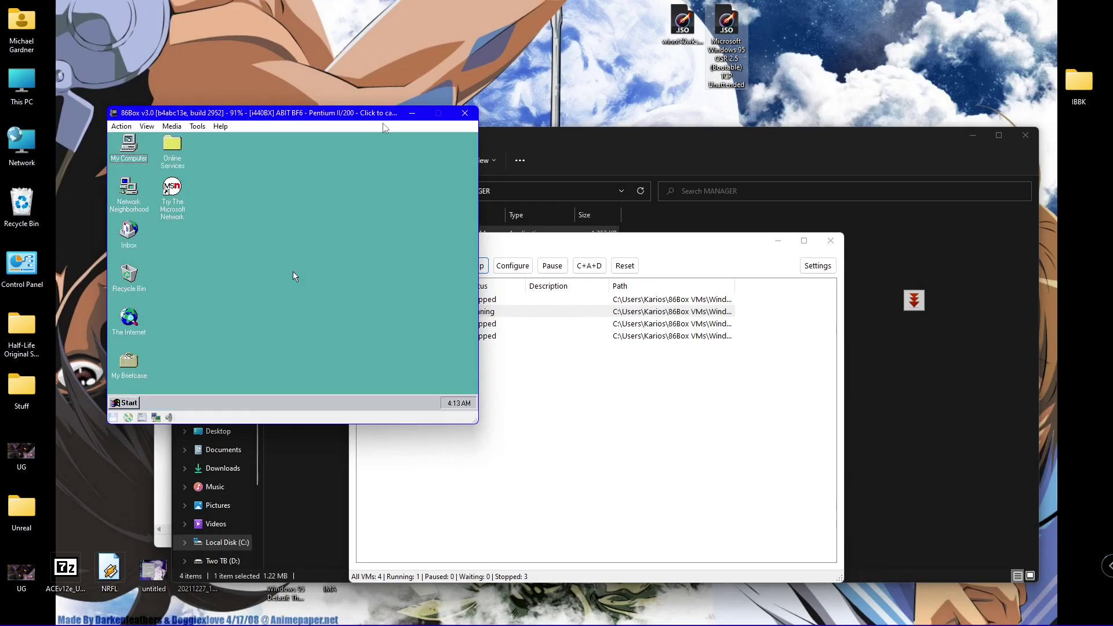
# - Restart the Windows 95 guest so it boots from the NT 4.0 disc
pyautogui.click(301, 271)
pyautogui.click(123, 402)
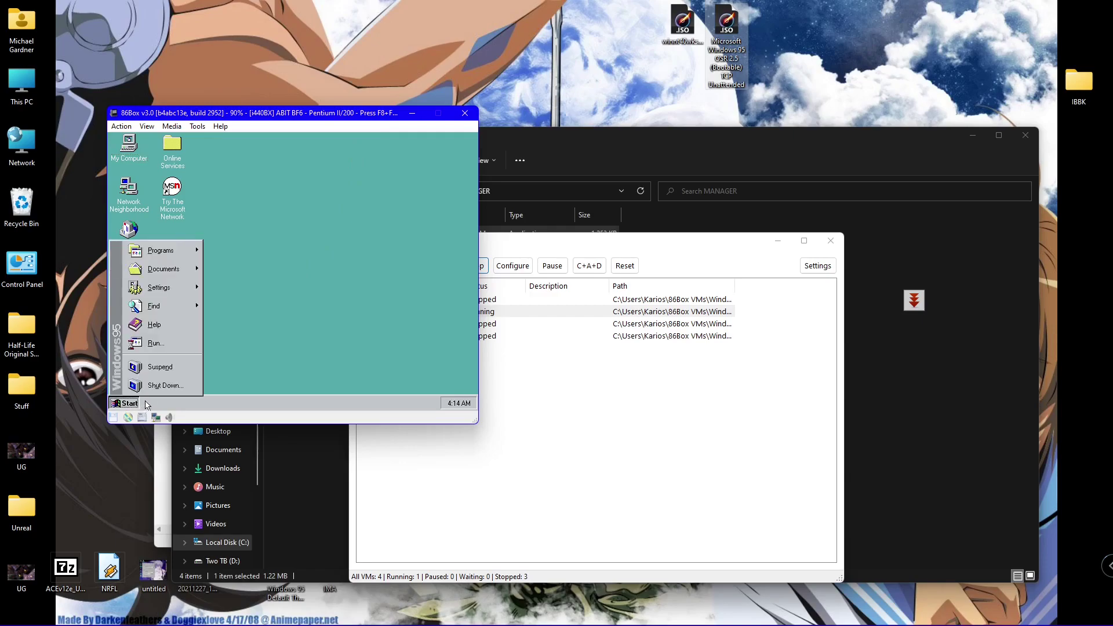
pyautogui.click(156, 384)
pyautogui.press('Down')
pyautogui.press('Return')
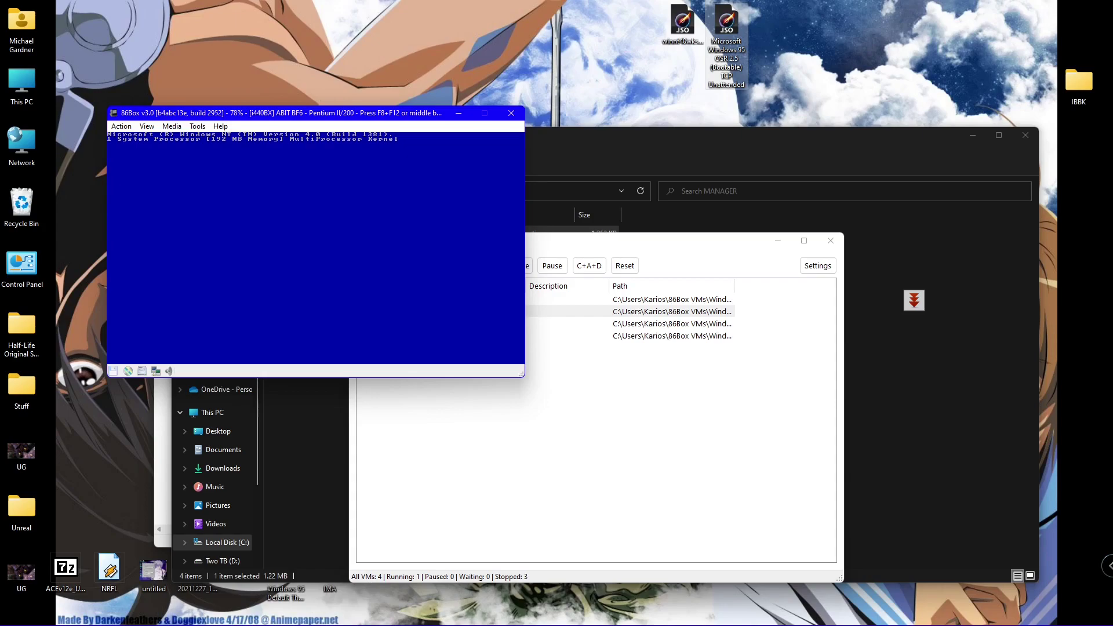
pyautogui.hotkey('alt', 'Tab')
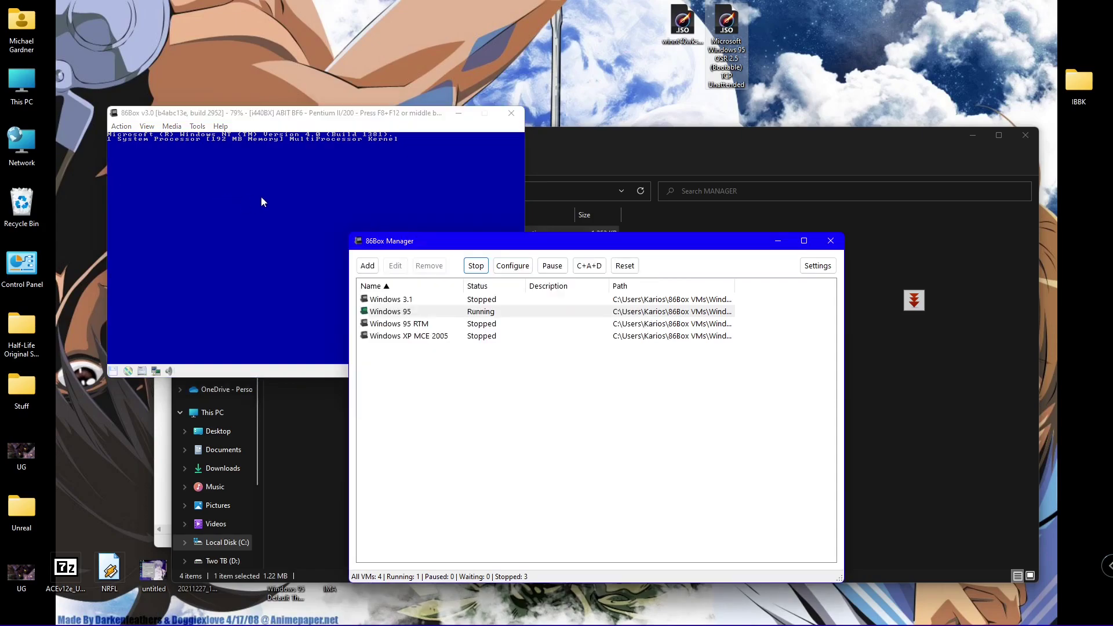
# - Close File Explorer and the untitled Notepad window without saving
pyautogui.click(1025, 139)
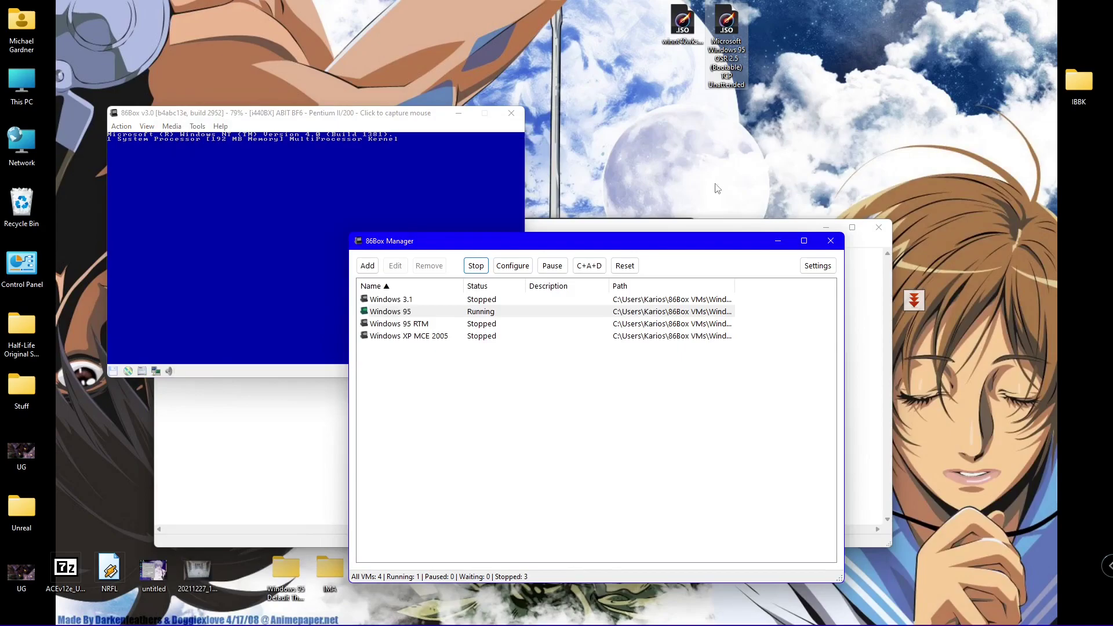
pyautogui.click(878, 244)
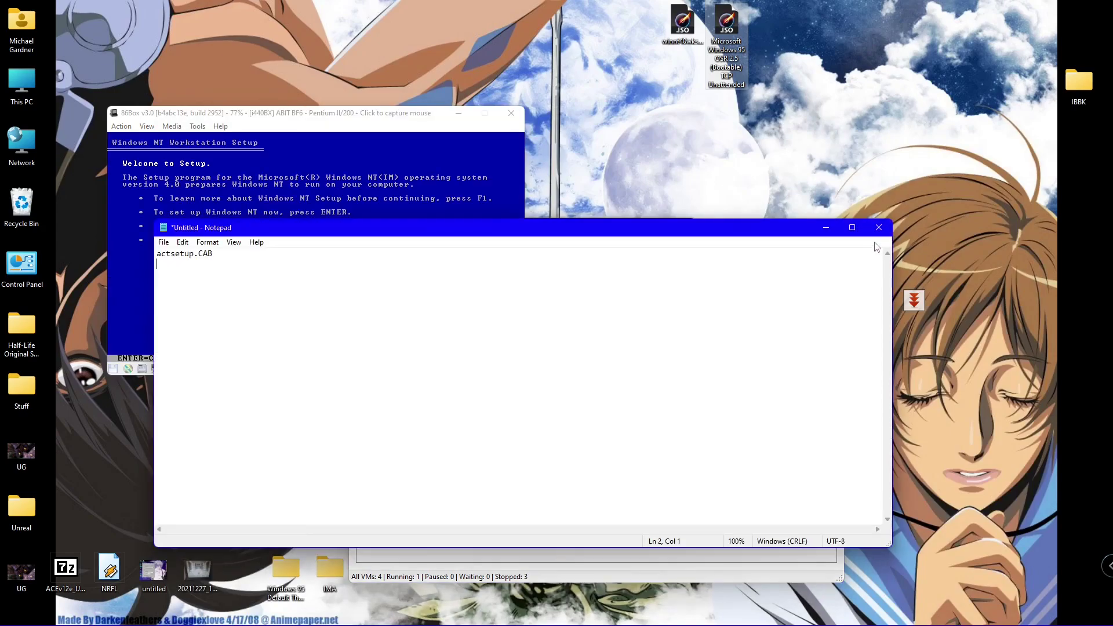
pyautogui.click(877, 227)
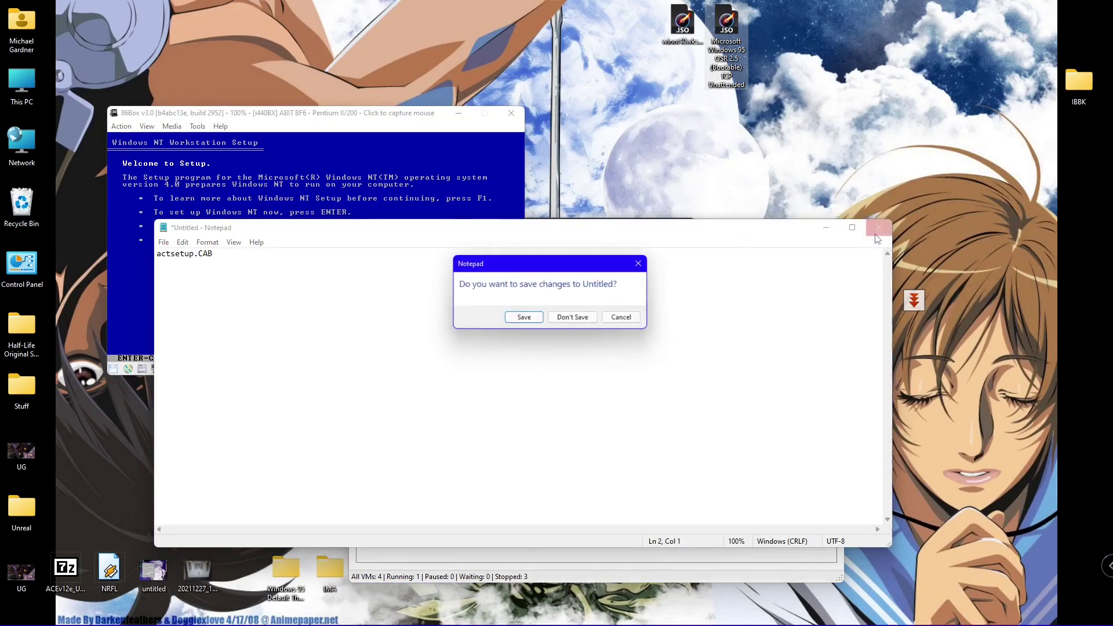
pyautogui.click(576, 319)
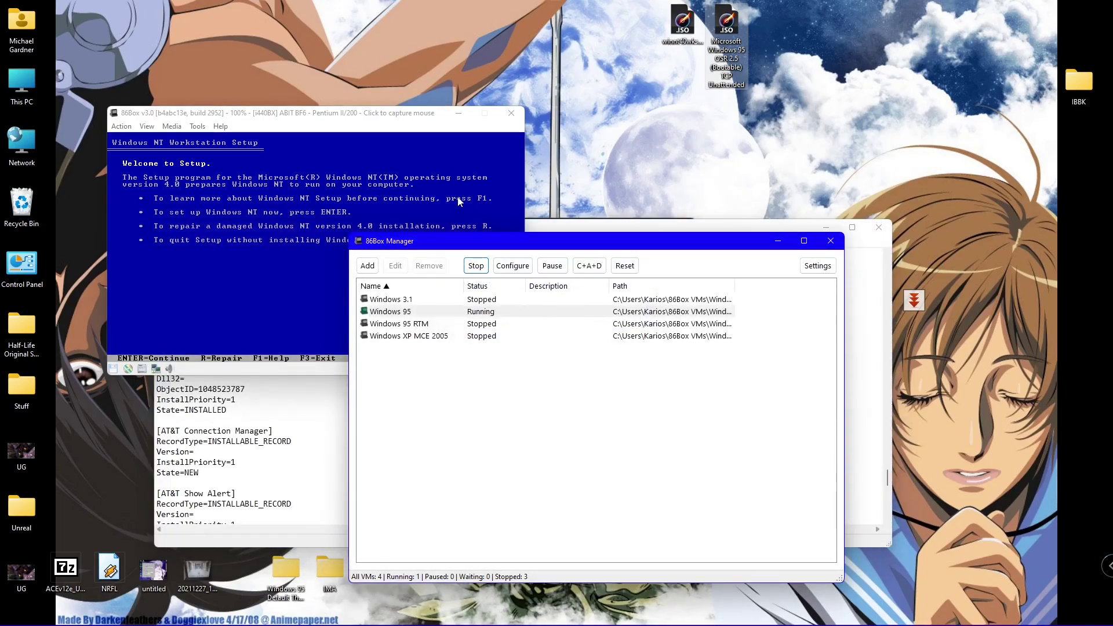
# - Power off the virtual machine and start it again from 86Box Manager
pyautogui.click(413, 116)
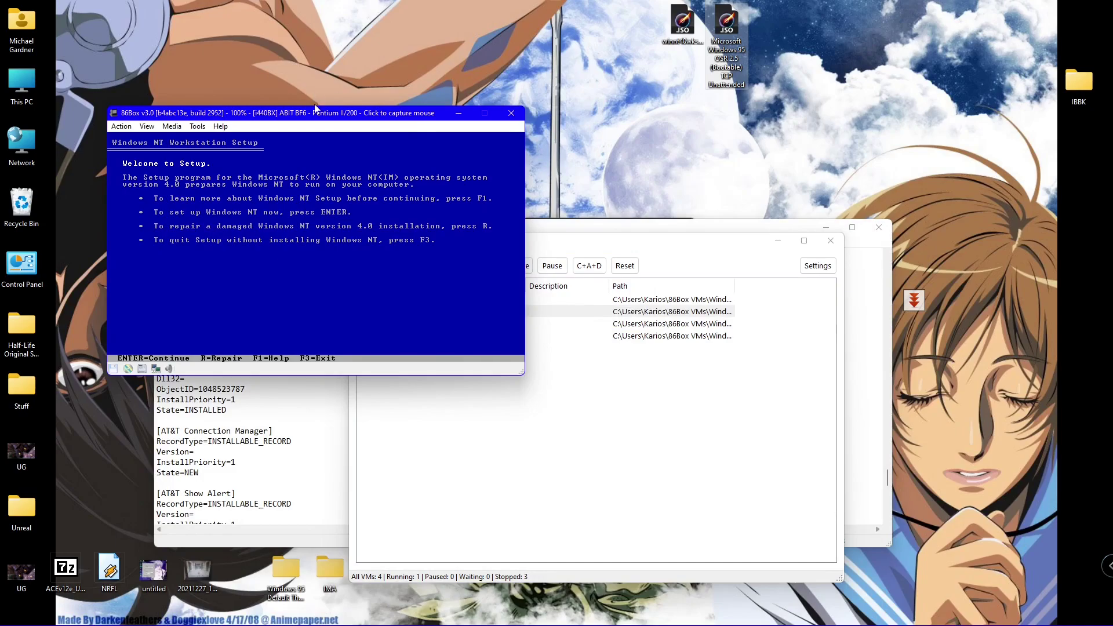
pyautogui.click(319, 204)
pyautogui.hotkey('alt', 'Tab')
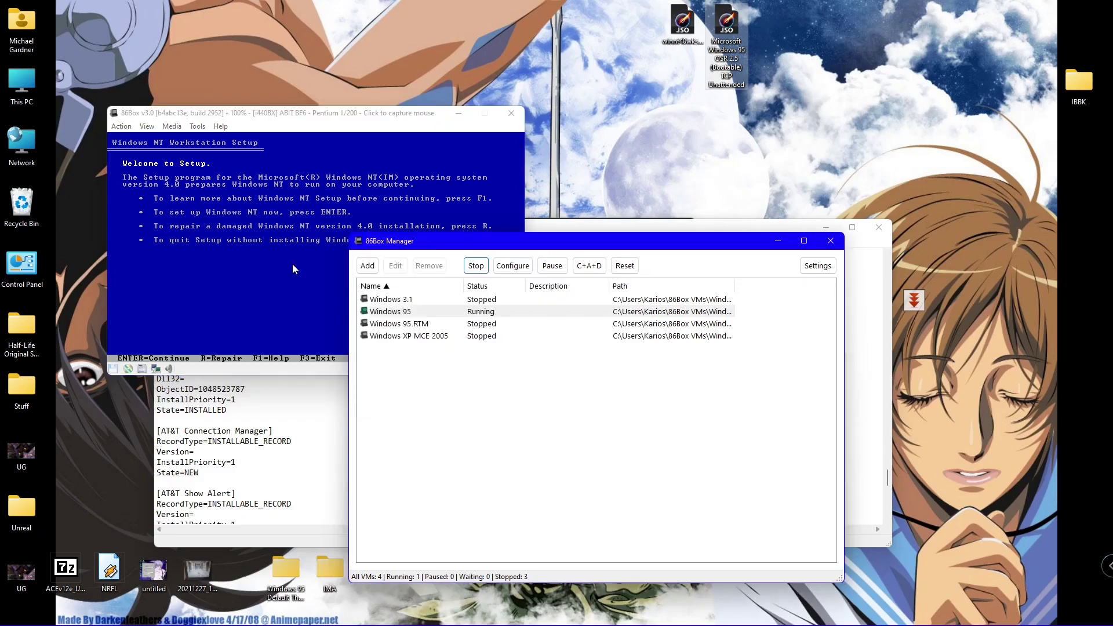
pyautogui.click(385, 128)
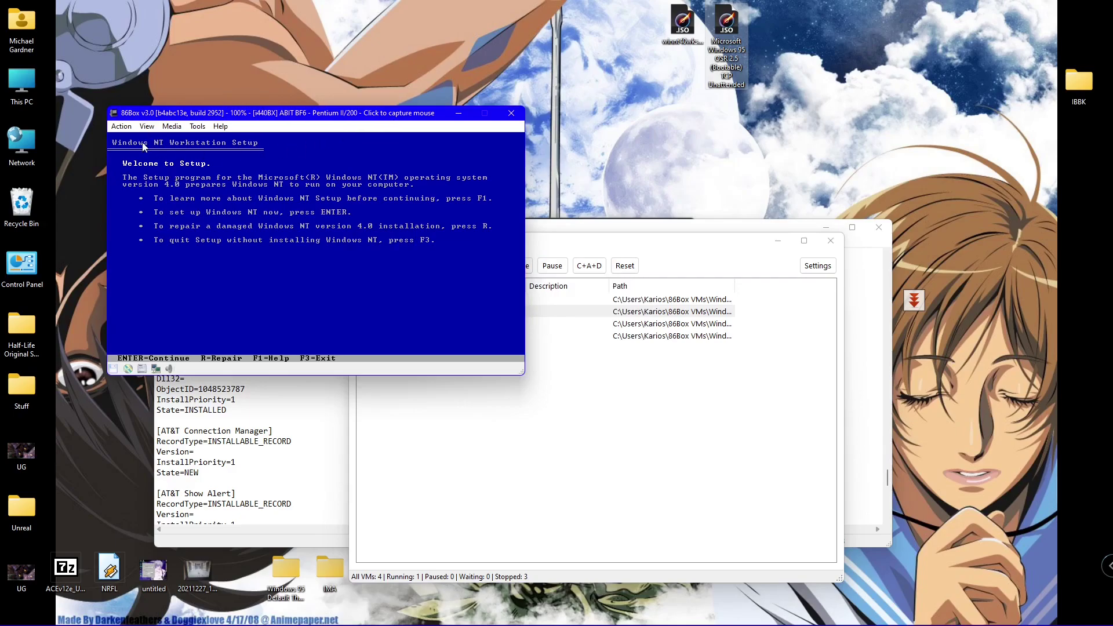
pyautogui.click(129, 127)
pyautogui.click(145, 170)
pyautogui.click(512, 112)
pyautogui.click(475, 266)
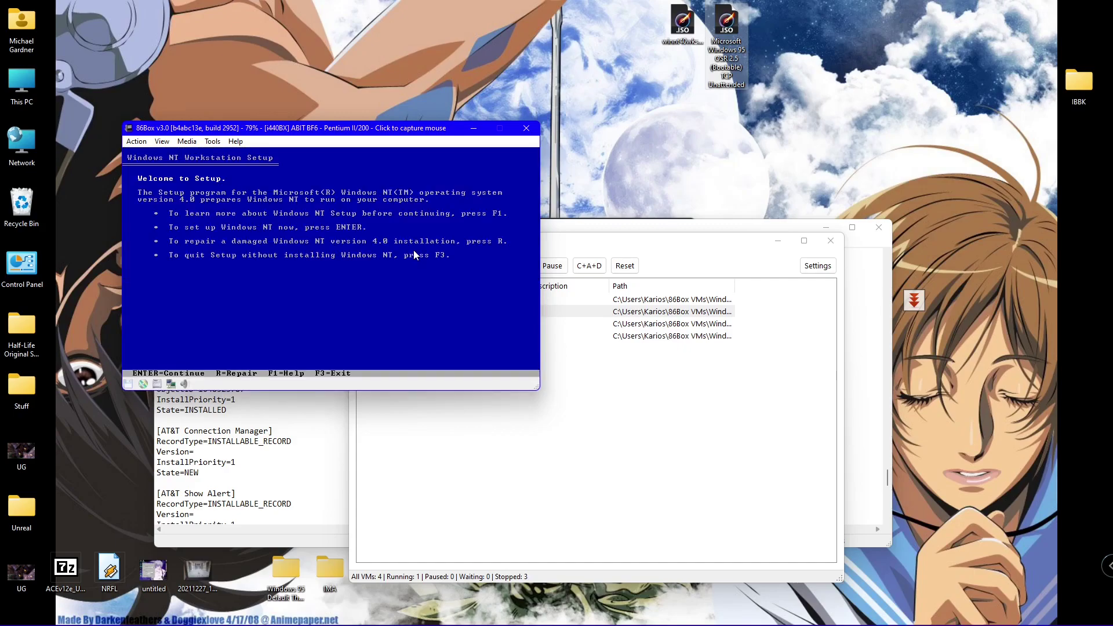
# - Accept the NT licence with F8, confirm the hardware, and select the unpartitioned space
pyautogui.press('Return')
pyautogui.press('Return')
pyautogui.press('Return')
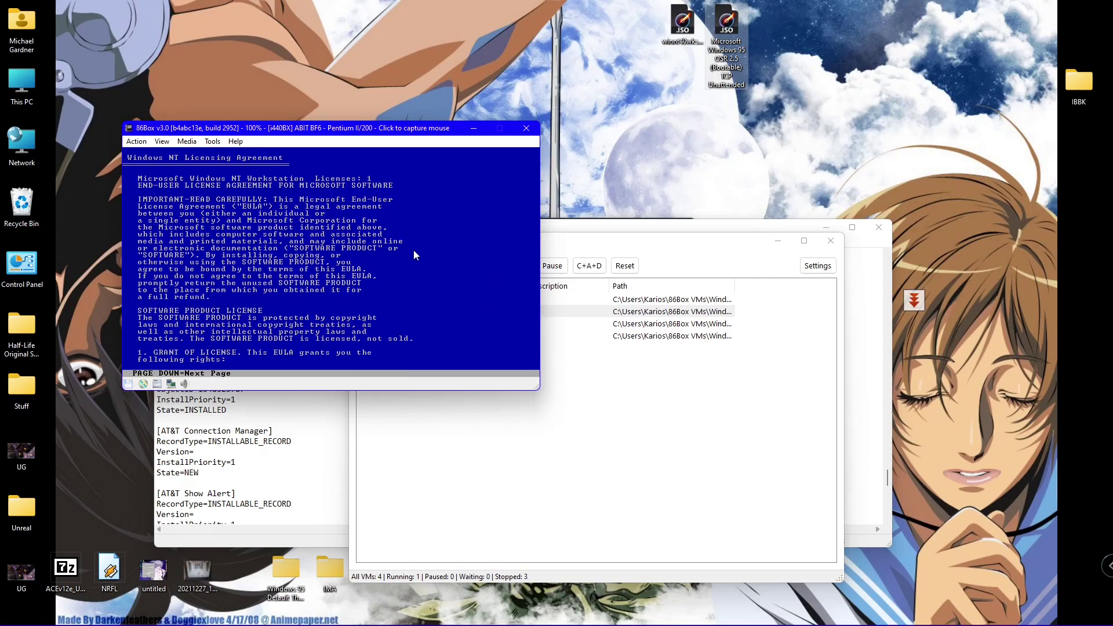
pyautogui.press('pagedown')
pyautogui.press('pagedown')
pyautogui.press('pagedown')
pyautogui.press('pagedown')
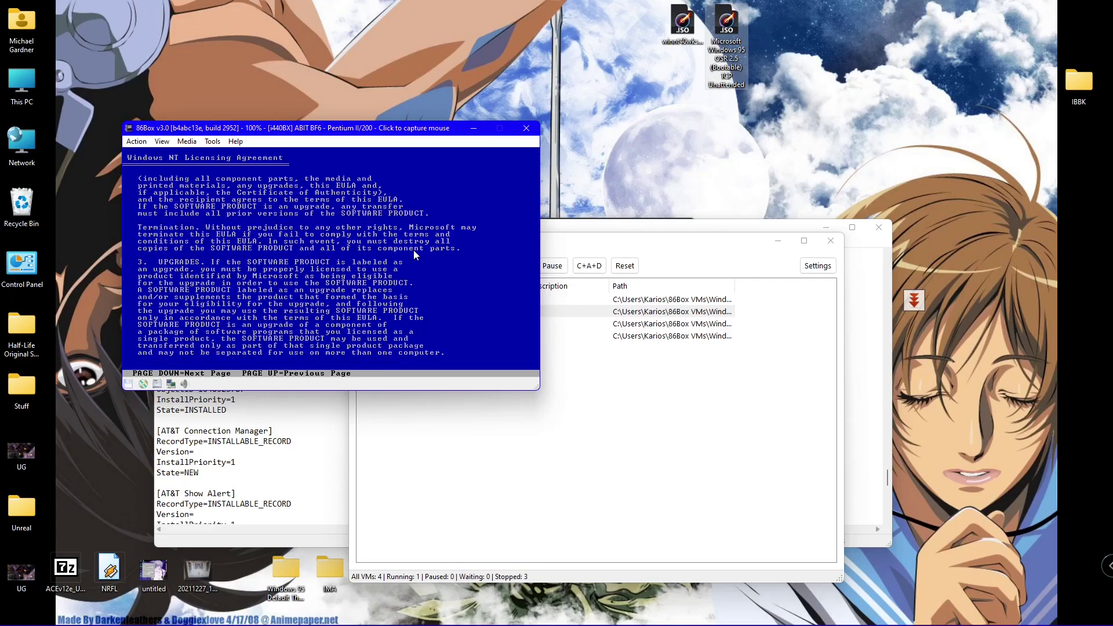
pyautogui.press('pagedown')
pyautogui.press('pagedown')
pyautogui.press('pagedown')
pyautogui.press('pagedown')
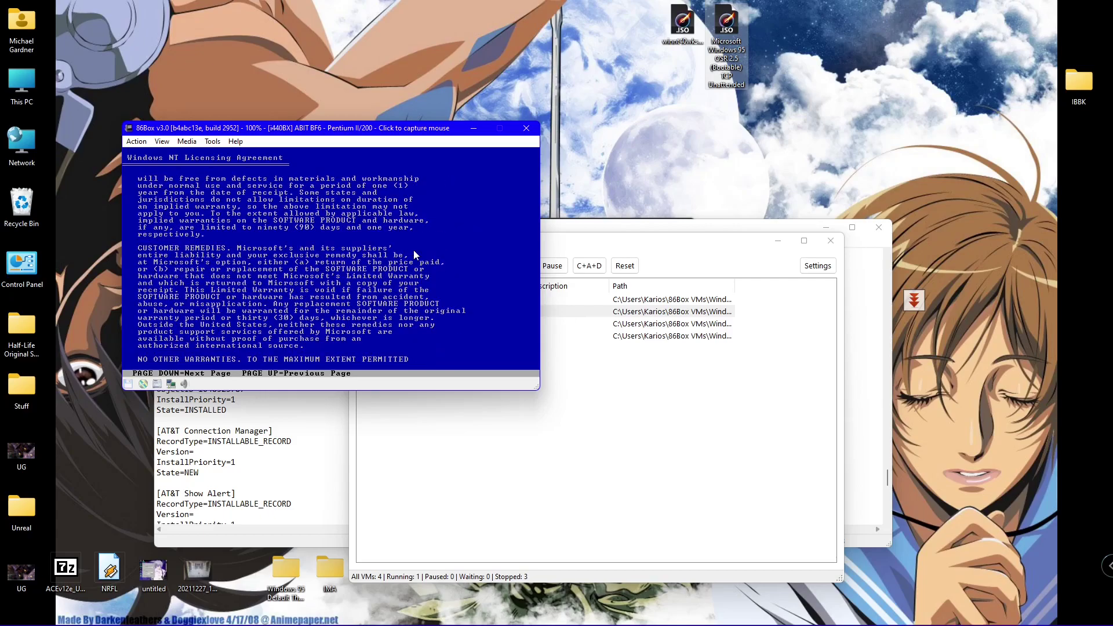
pyautogui.press('pagedown')
pyautogui.press('pagedown')
pyautogui.press('pagedown')
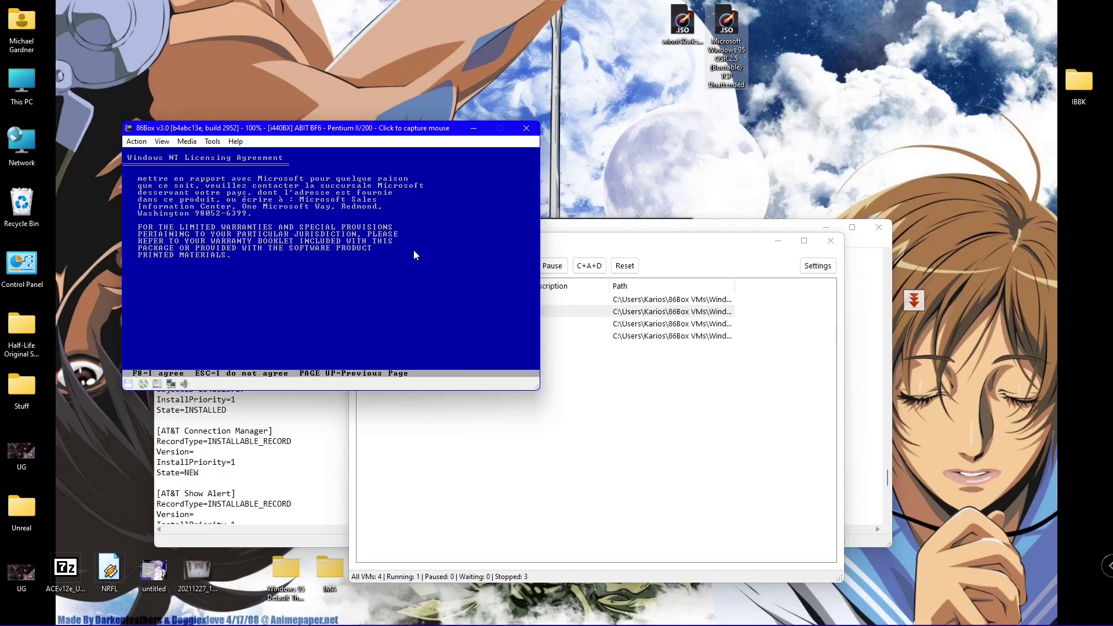
pyautogui.press('F8')
pyautogui.press('Return')
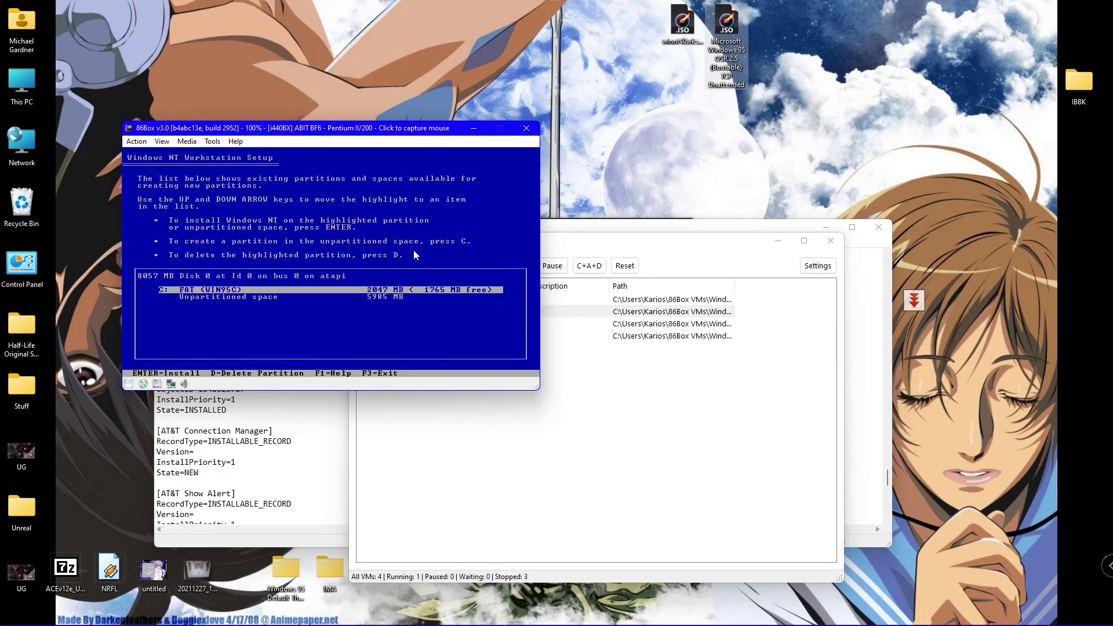
pyautogui.press('Down')
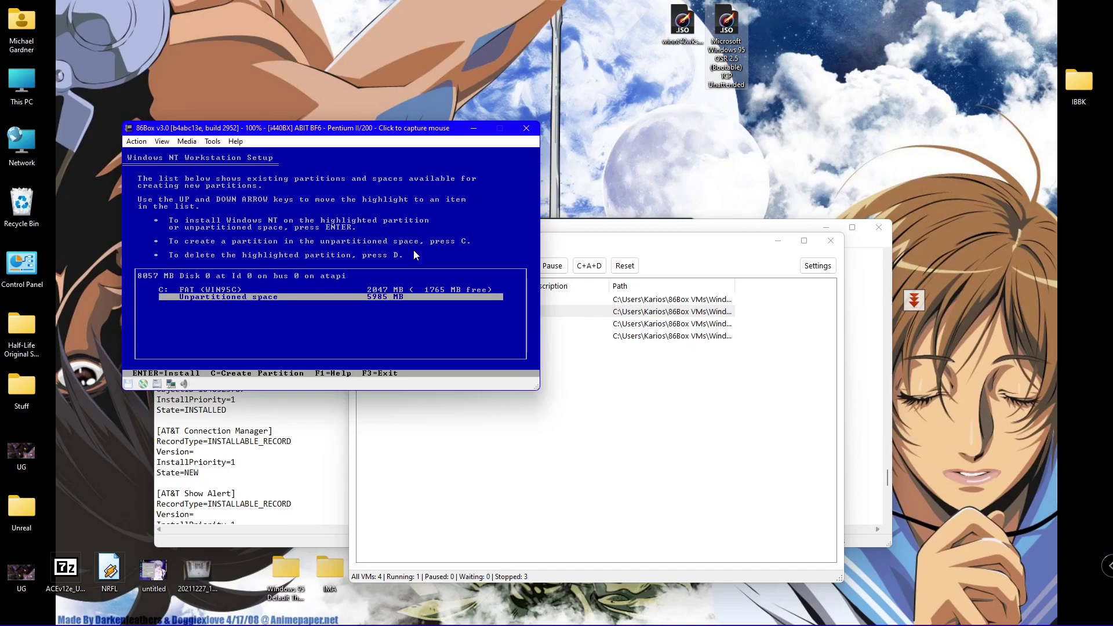
# - Create a 2047 MB partition in the free disk space
pyautogui.press('c')
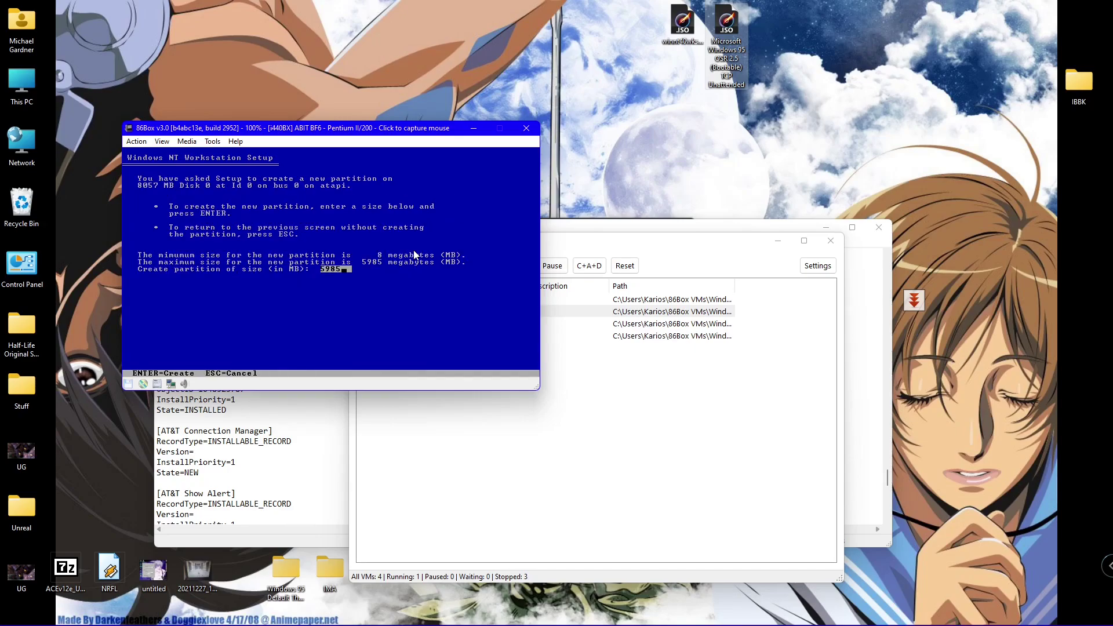
pyautogui.press('BackSpace')
pyautogui.press('BackSpace')
pyautogui.press('BackSpace')
pyautogui.press('BackSpace')
pyautogui.write('2047')
pyautogui.press('Return')
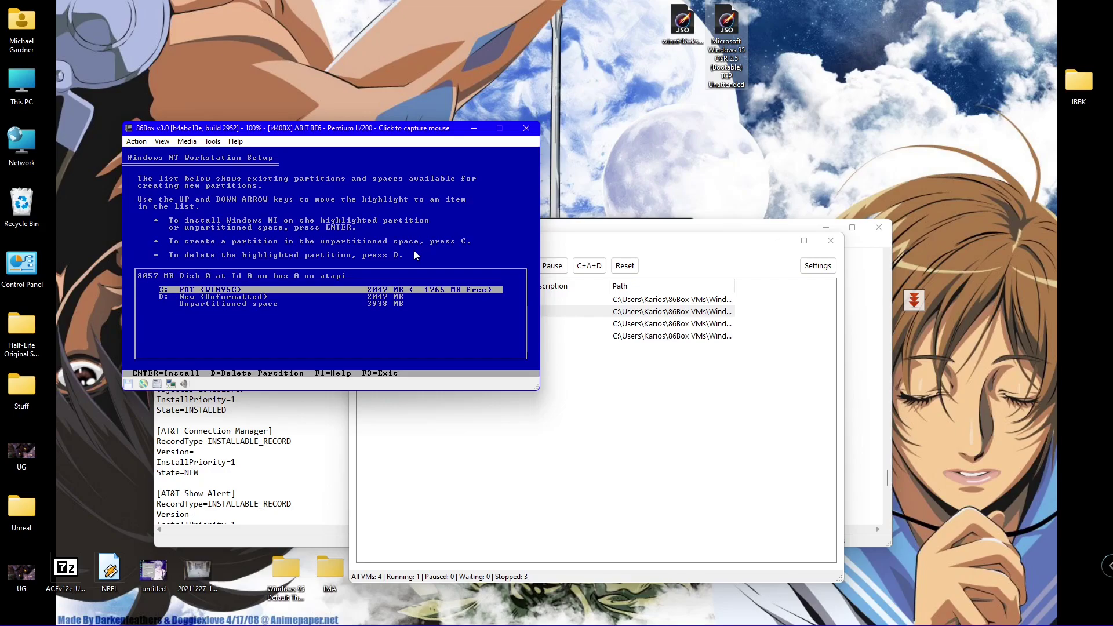
# - Install Windows NT onto the new unformatted D: partition, formatted with FAT
pyautogui.press('Down')
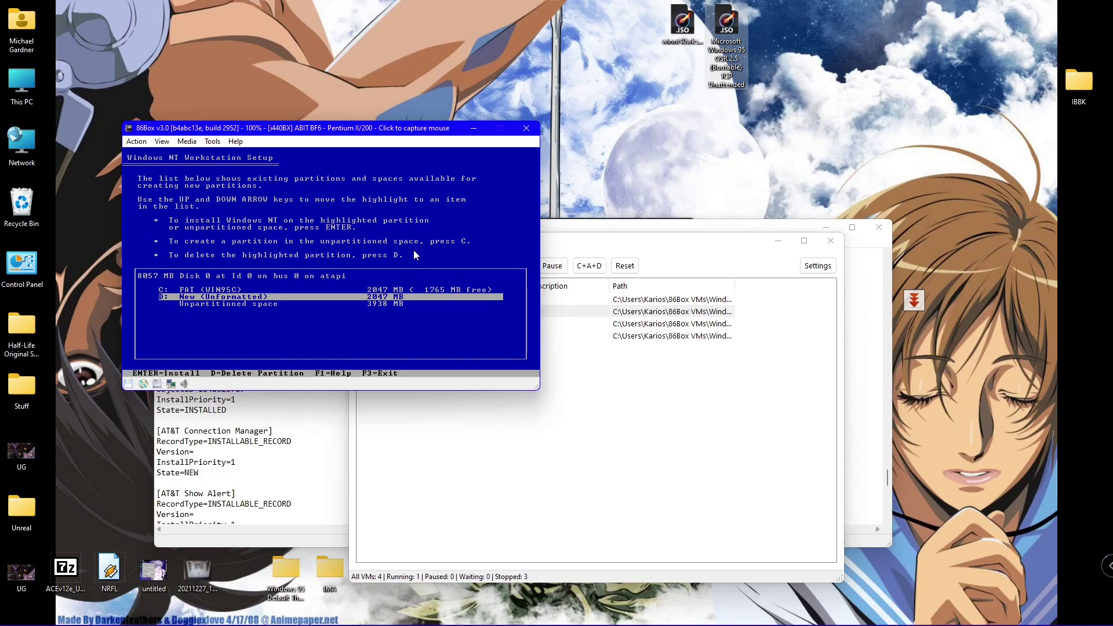
pyautogui.press('Return')
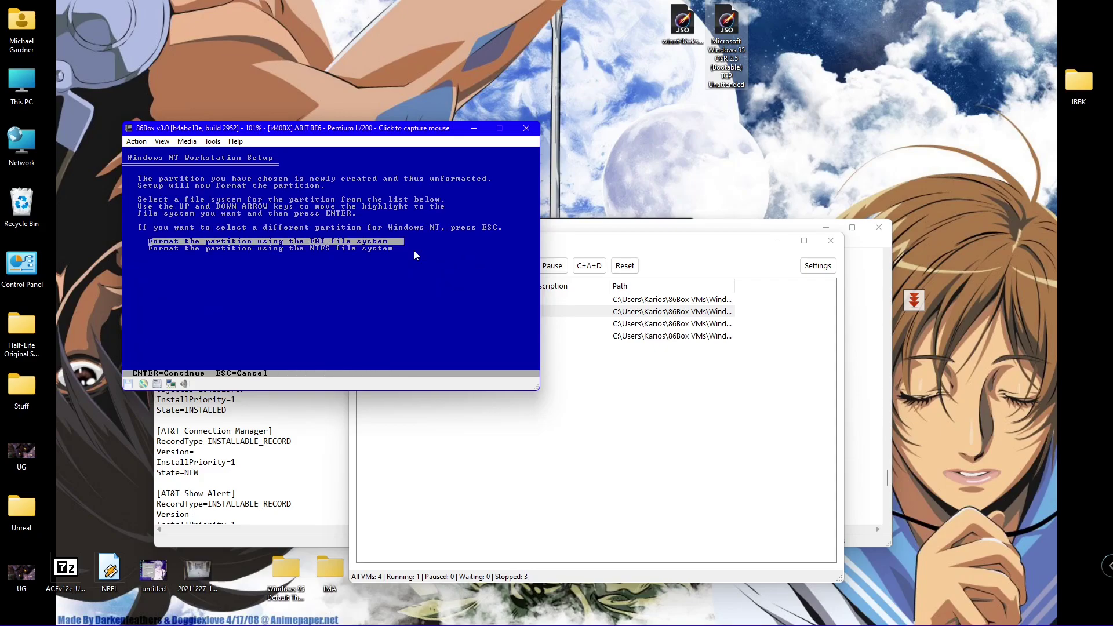
pyautogui.press('Return')
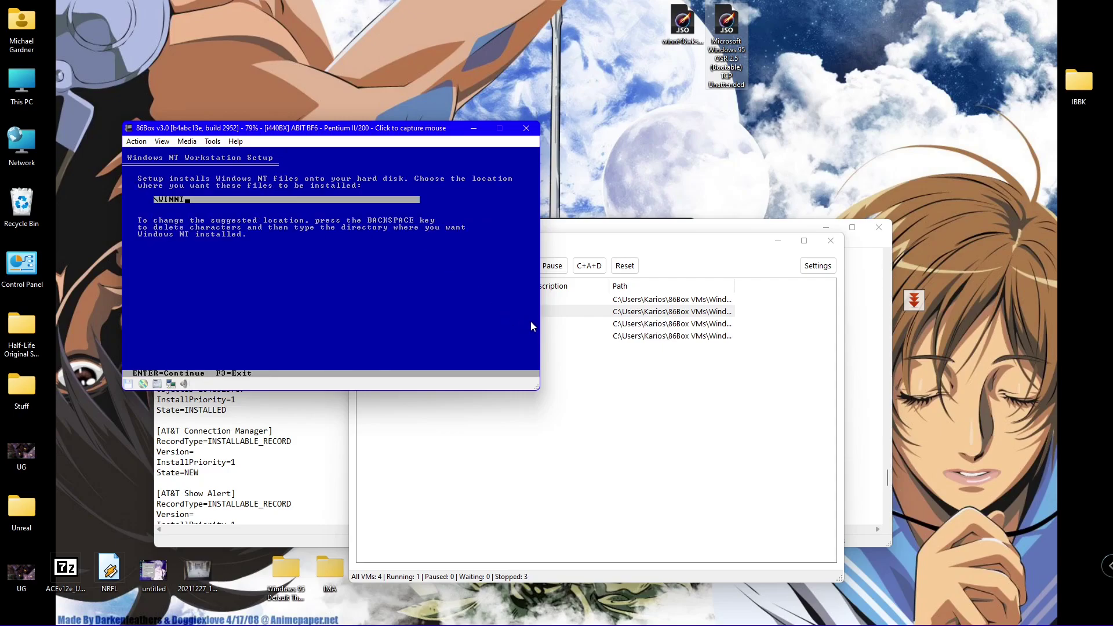
# - Accept \WINNT as the install folder and skip the exhaustive secondary disk examination
pyautogui.press('Return')
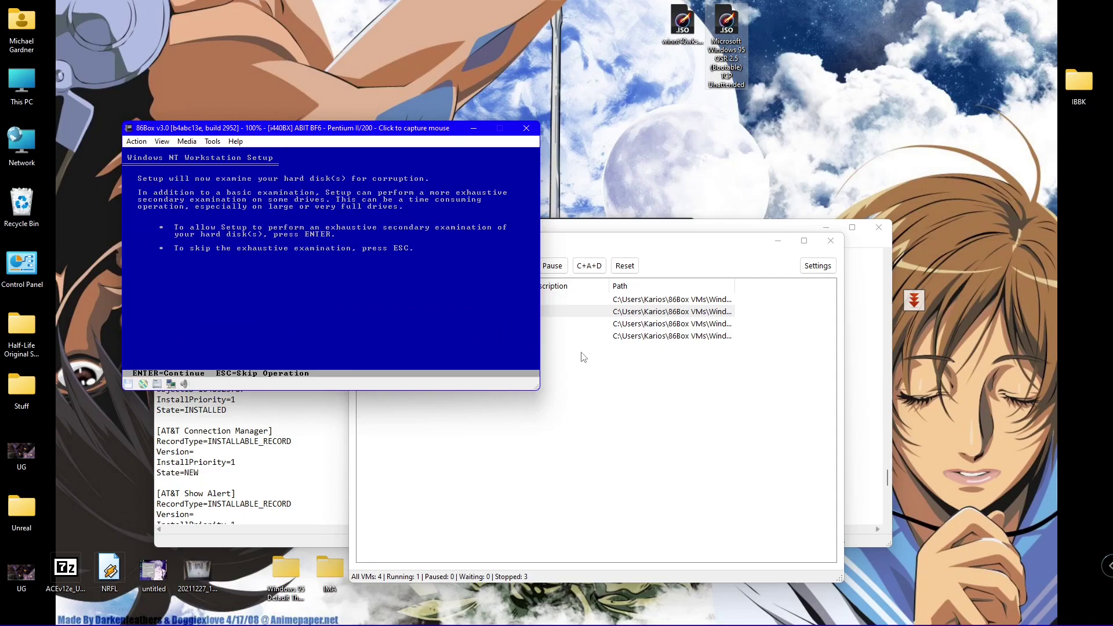
pyautogui.press('Escape')
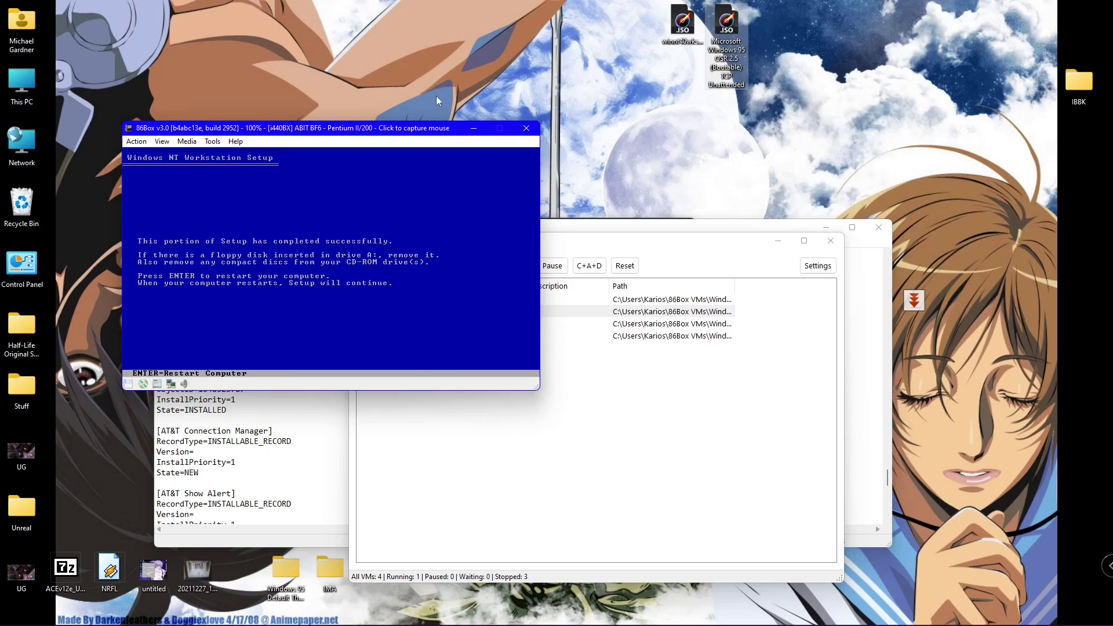
# - Eject the setup disc from CD-ROM 1 and restart the virtual computer
pyautogui.click(214, 145)
pyautogui.moveTo(228, 168)
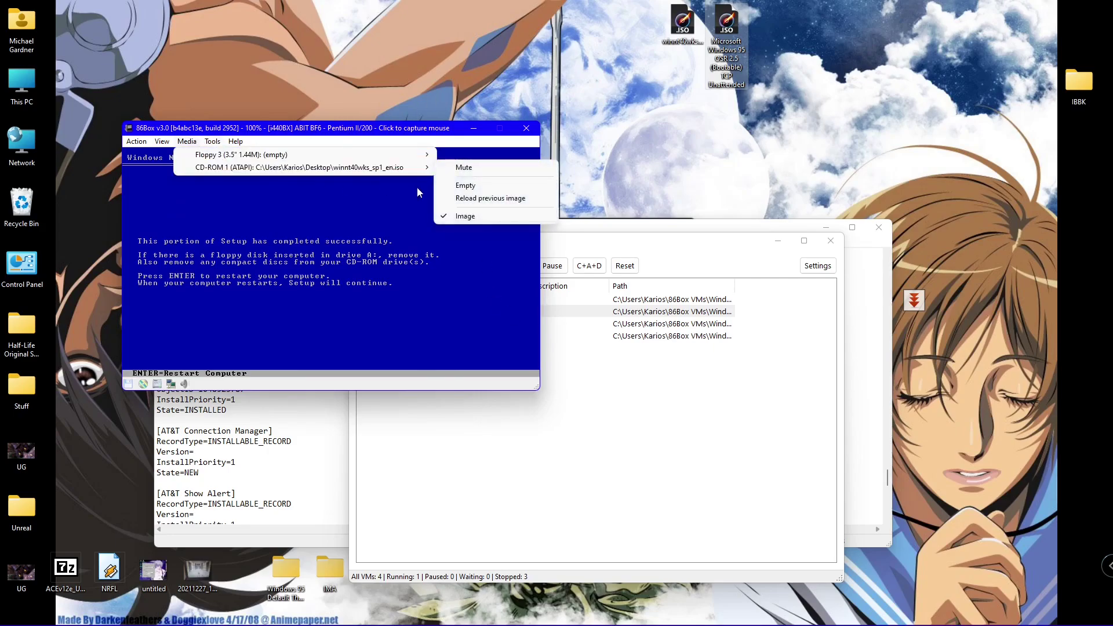
pyautogui.click(465, 184)
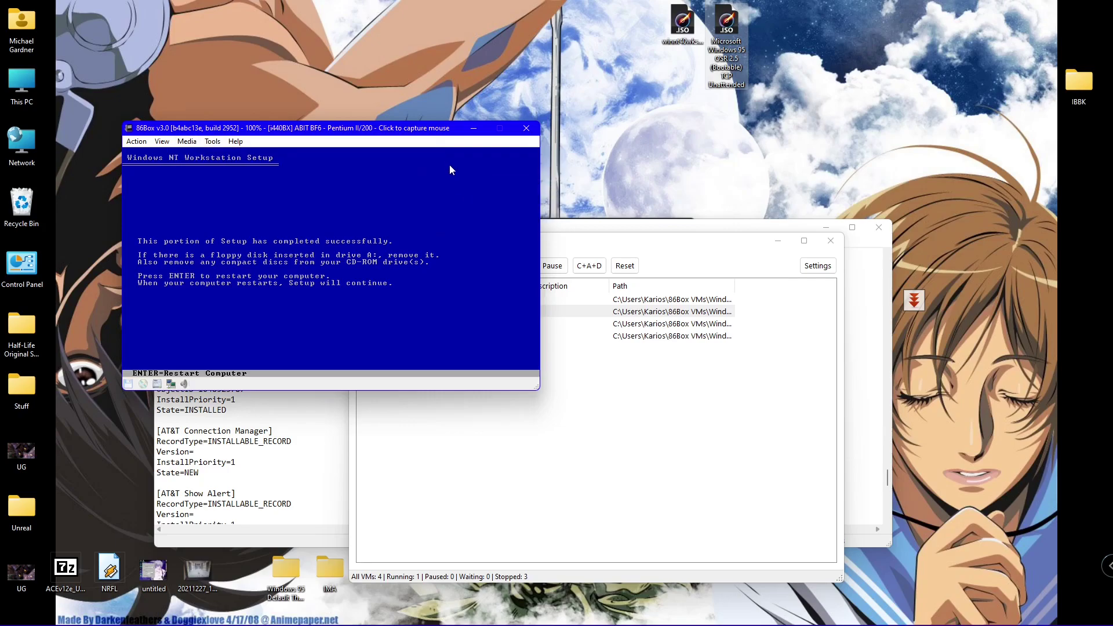
pyautogui.press('Return')
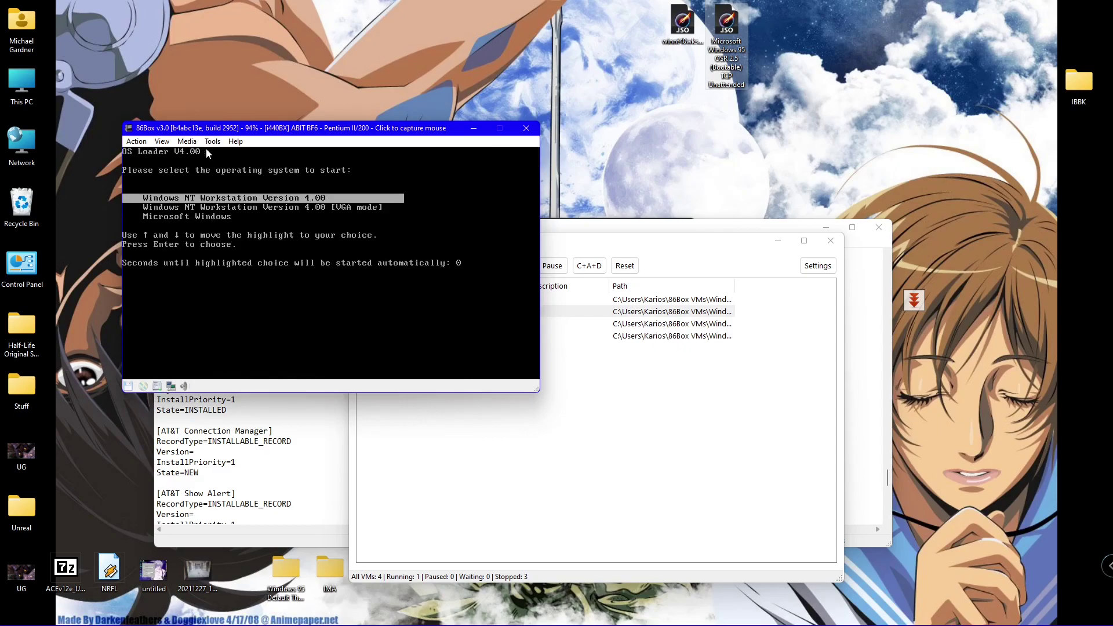
# - Load winnt40wks_sp1_en.iso into CD-ROM 1 and verify the disc is inserted
pyautogui.click(187, 142)
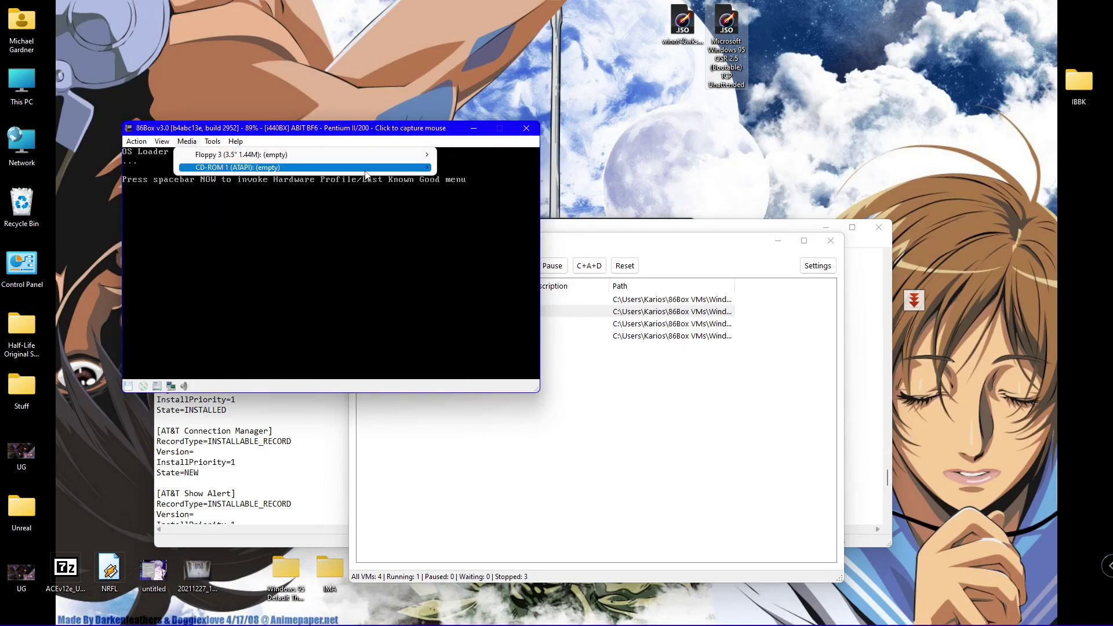
pyautogui.moveTo(365, 169)
pyautogui.click(470, 216)
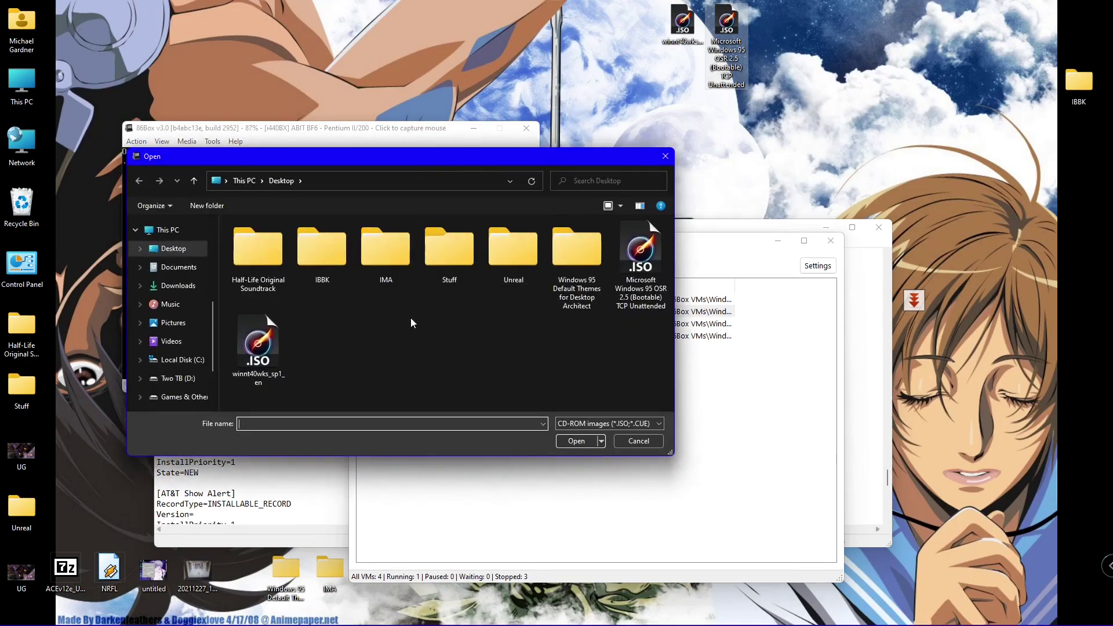
pyautogui.doubleClick(259, 346)
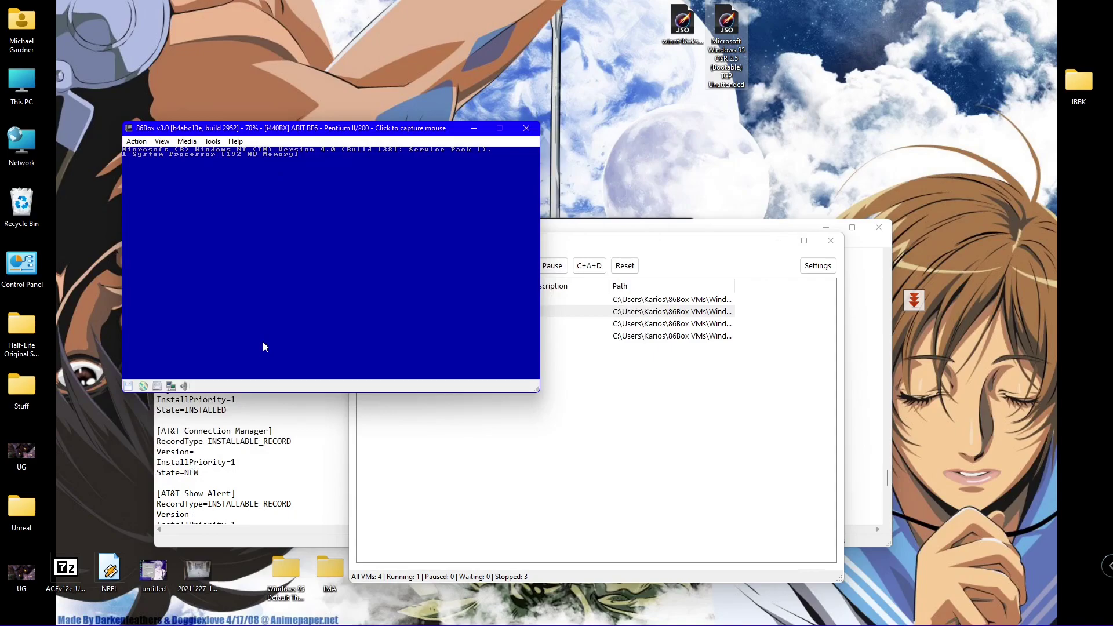
pyautogui.click(187, 142)
pyautogui.moveTo(236, 171)
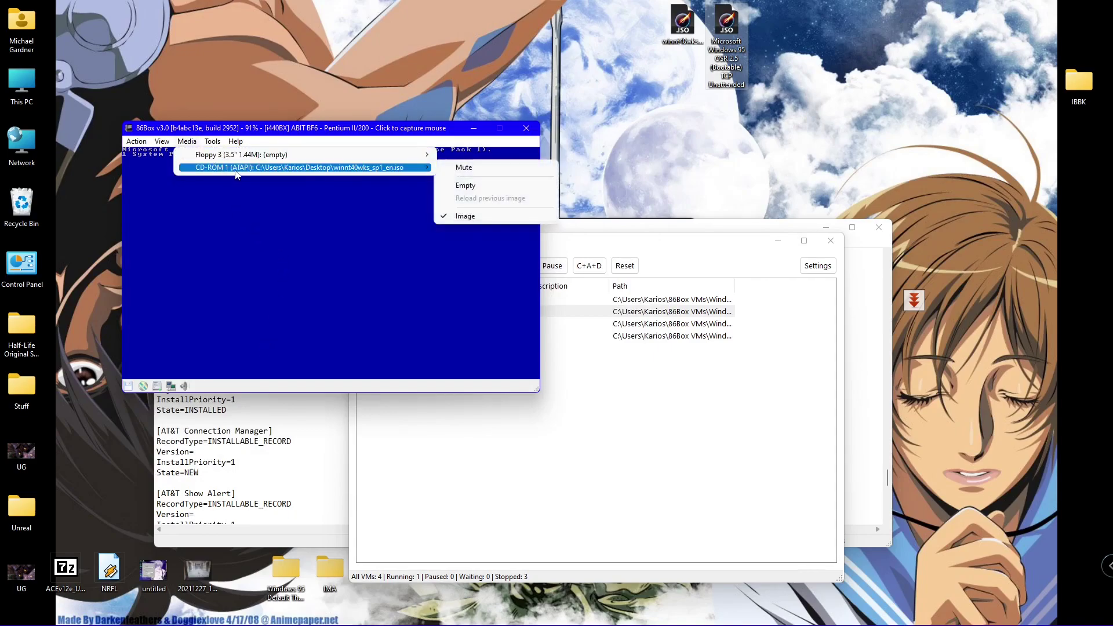
pyautogui.click(345, 135)
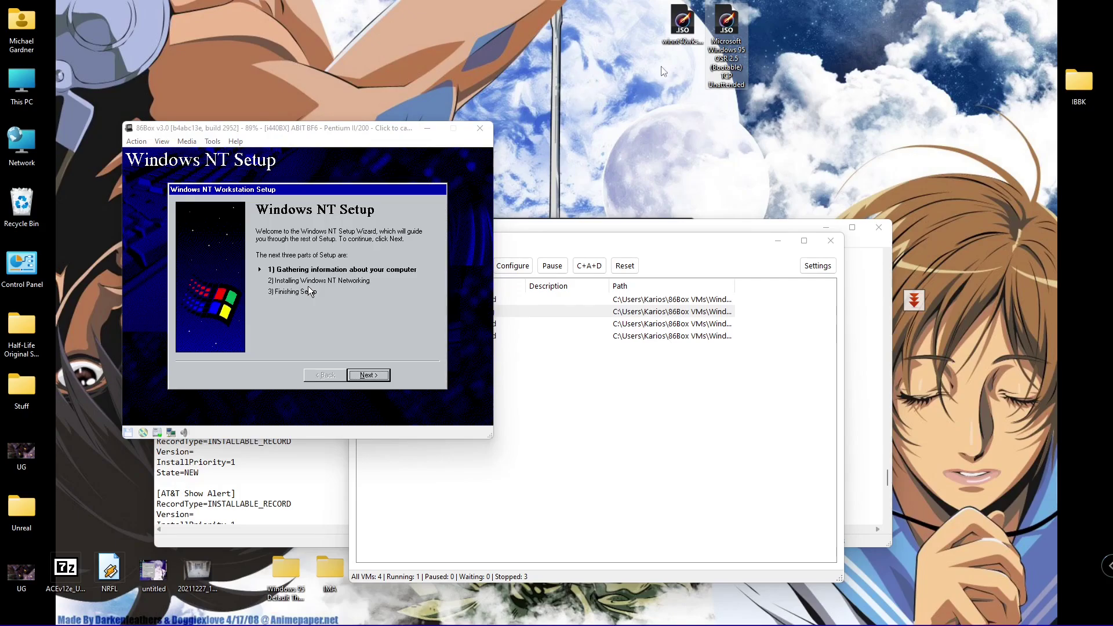
# - Capture the mouse in the VM and continue past the Setup Wizard welcome page
pyautogui.click(347, 273)
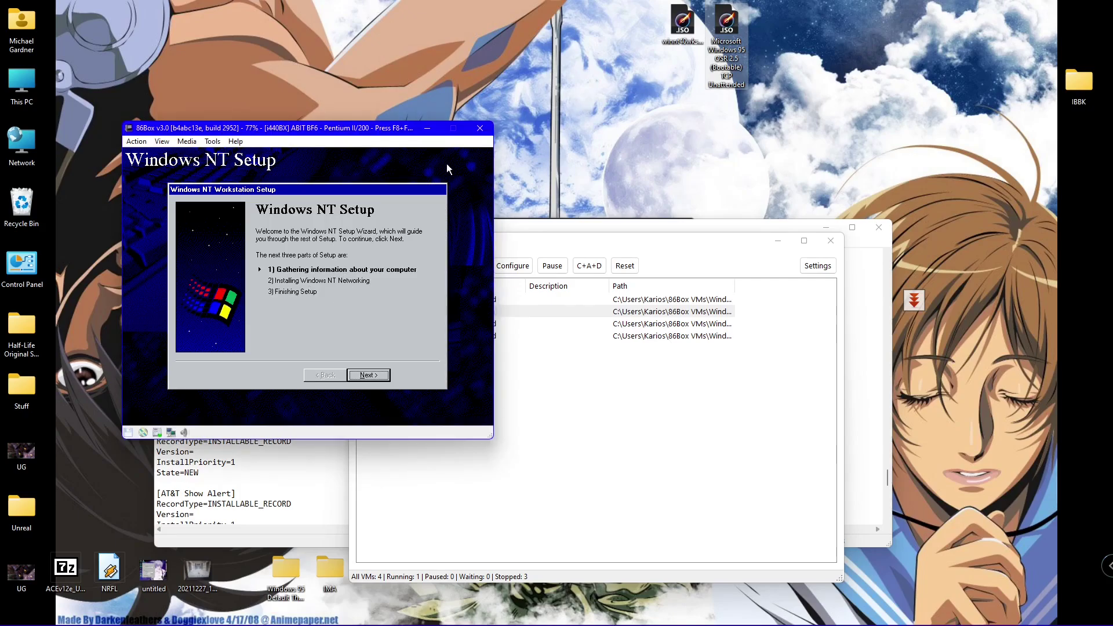
pyautogui.click(370, 375)
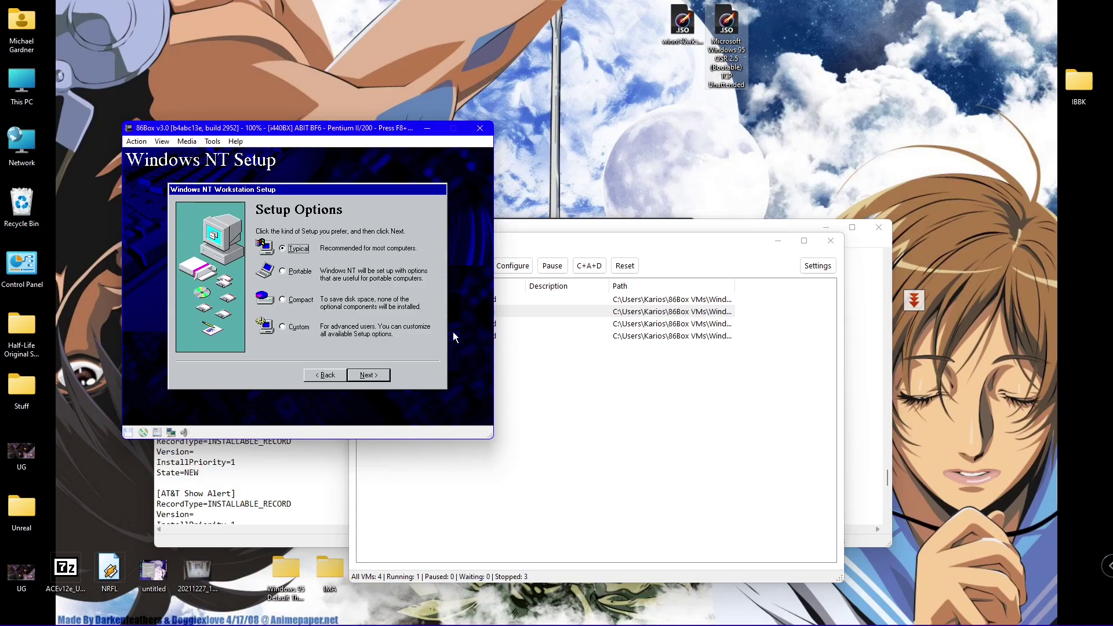
# - Choose the Custom setup type and enter the owner's name
pyautogui.click(305, 327)
pyautogui.click(380, 376)
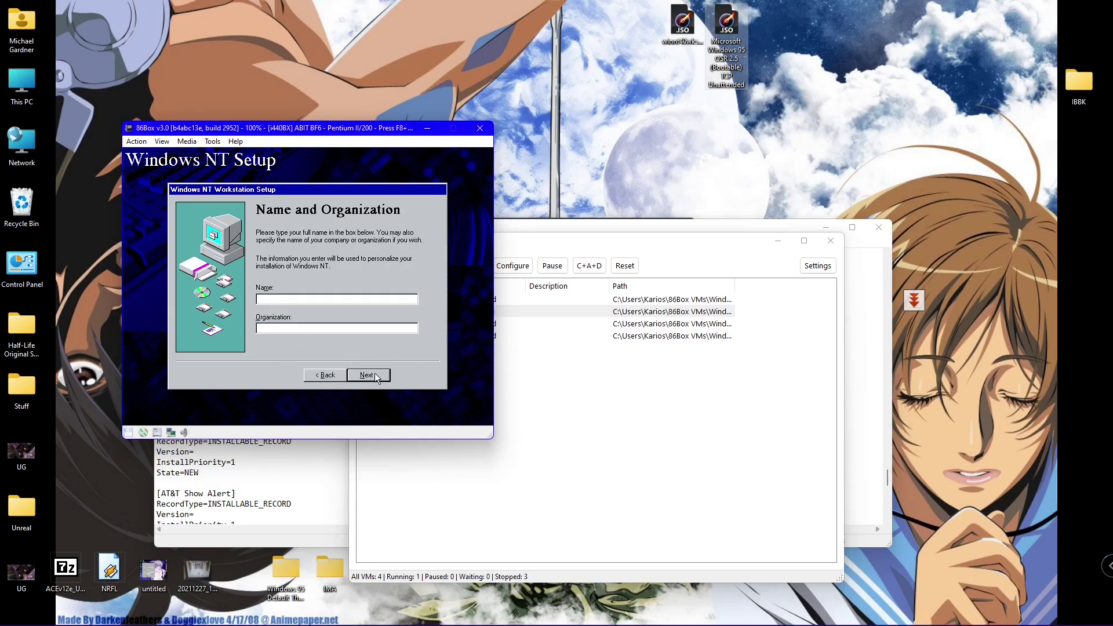
pyautogui.write('Karios')
pyautogui.click(385, 375)
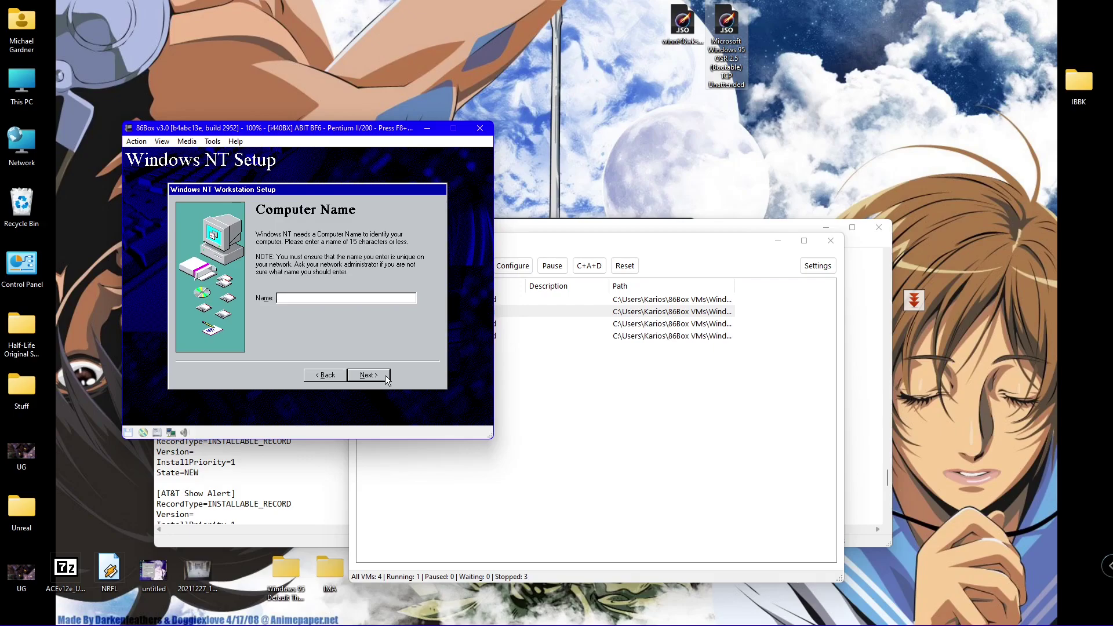
# - Name the computer NT4BOX, confirm the administrator password, and decline an emergency repair disk
pyautogui.write('NT4BOX')
pyautogui.press('Return')
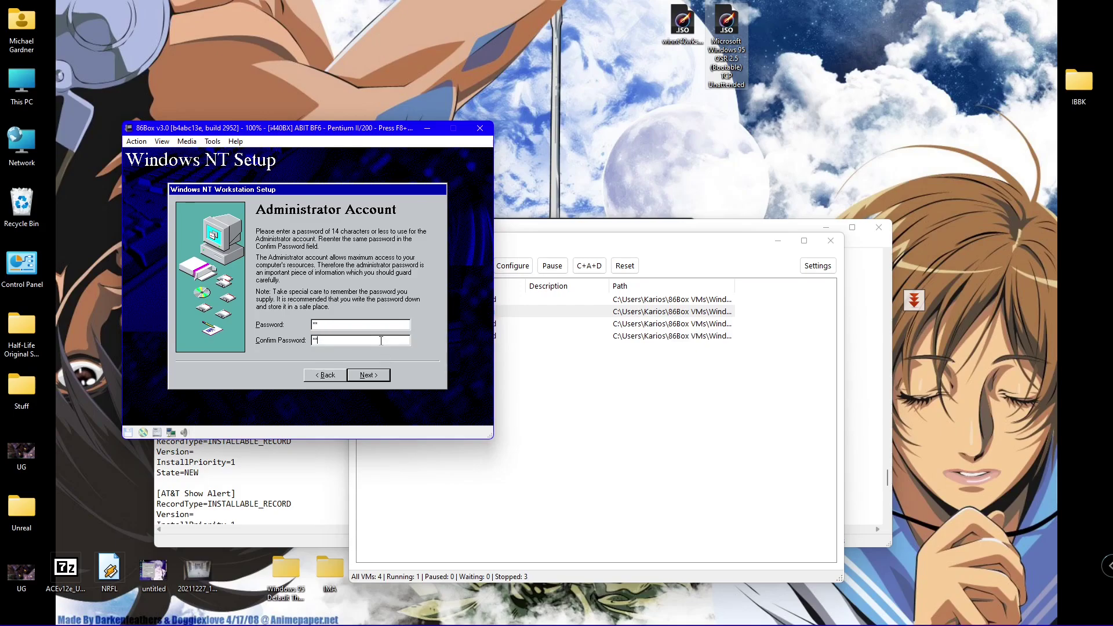
pyautogui.press('Return')
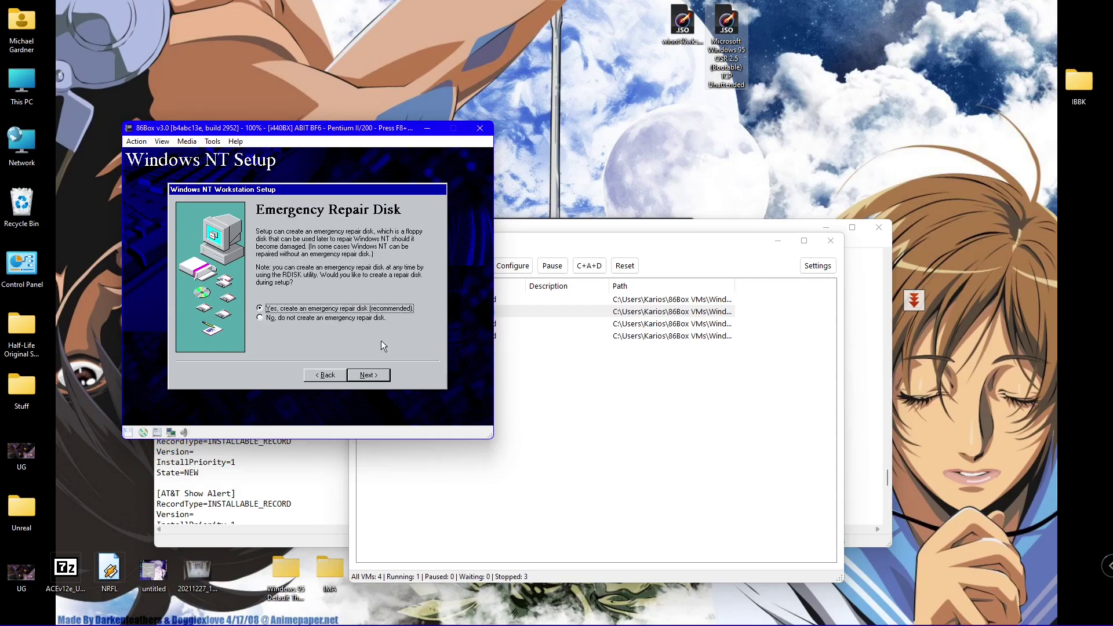
pyautogui.press('Down')
pyautogui.press('Return')
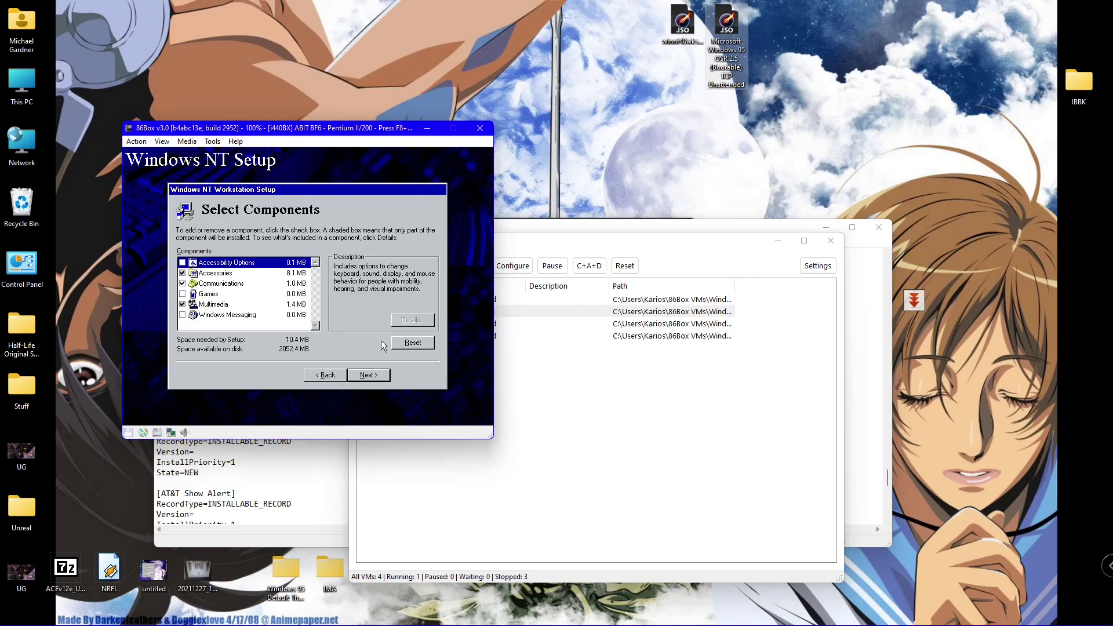
# - Toggle the component checkboxes down the list through Multimedia and Windows Messaging
pyautogui.press('space')
pyautogui.press('Down')
pyautogui.press('space')
pyautogui.press('Down')
pyautogui.press('space')
pyautogui.press('Down')
pyautogui.press('Down')
pyautogui.press('space')
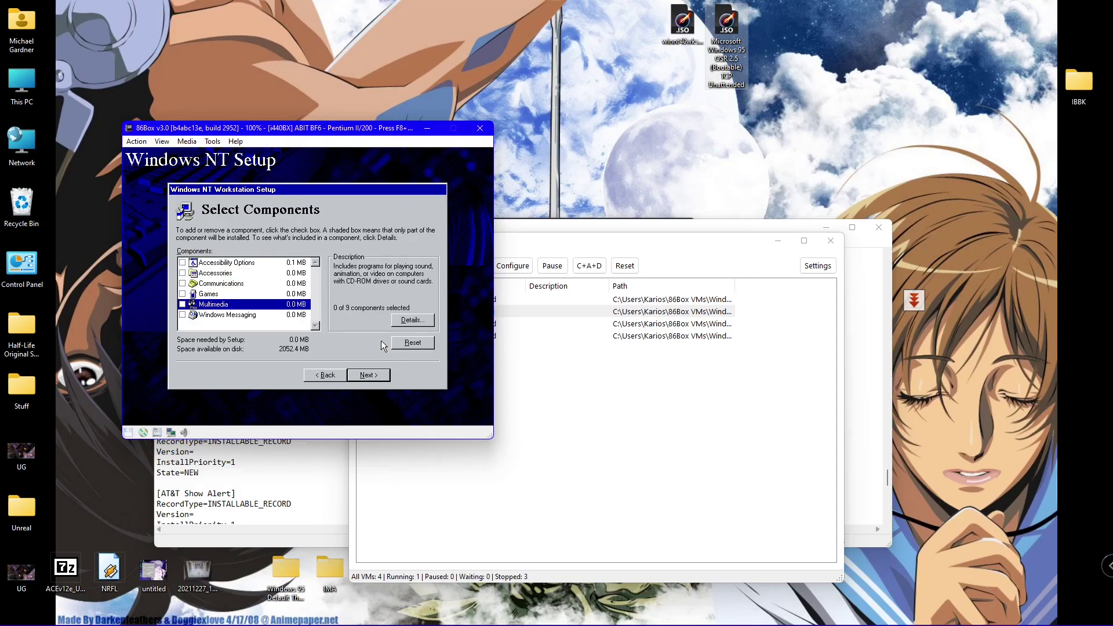
pyautogui.press('Down')
pyautogui.press('space')
# - Tick every component up to Accessibility Options (31.4 MB total) and start networking setup
pyautogui.press('Up')
pyautogui.press('space')
pyautogui.press('Up')
pyautogui.press('space')
pyautogui.press('Up')
pyautogui.press('space')
pyautogui.press('Up')
pyautogui.press('space')
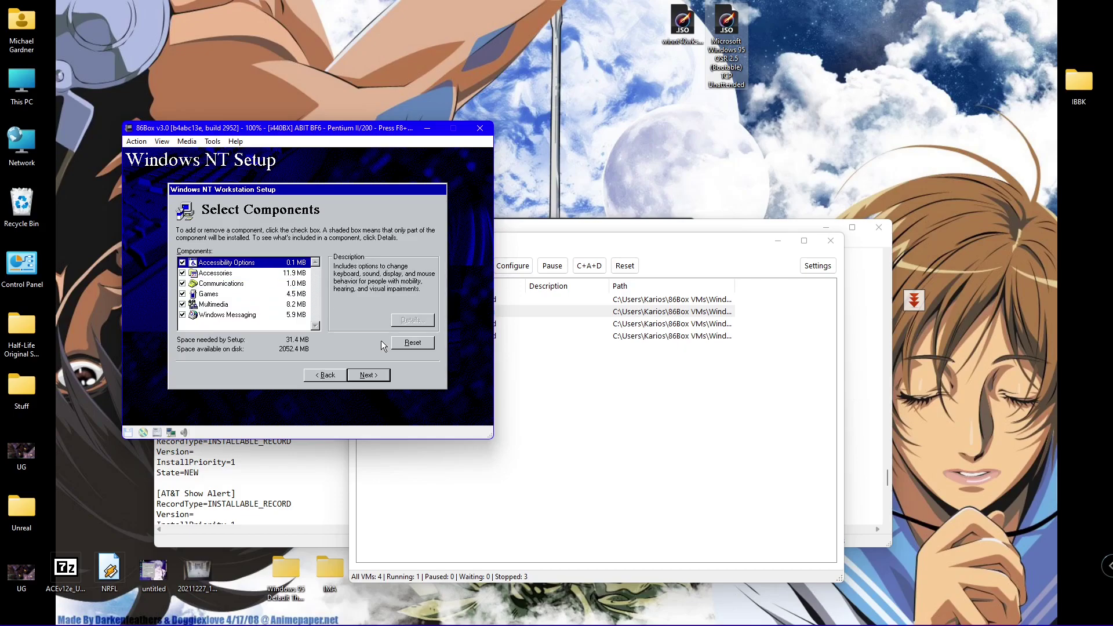
pyautogui.press('Return')
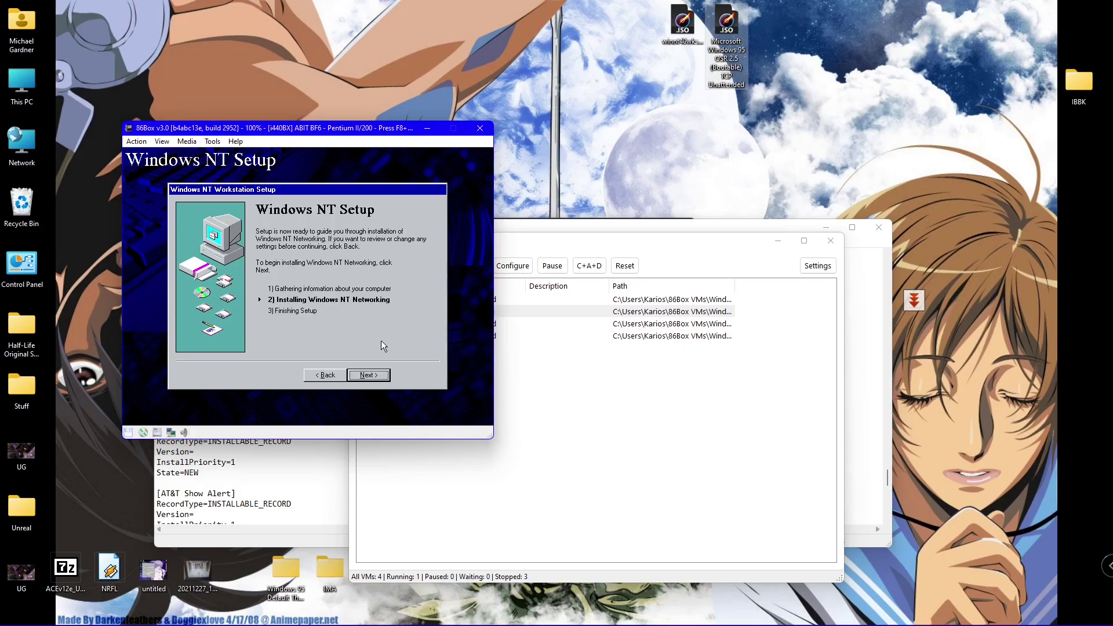
pyautogui.press('Return')
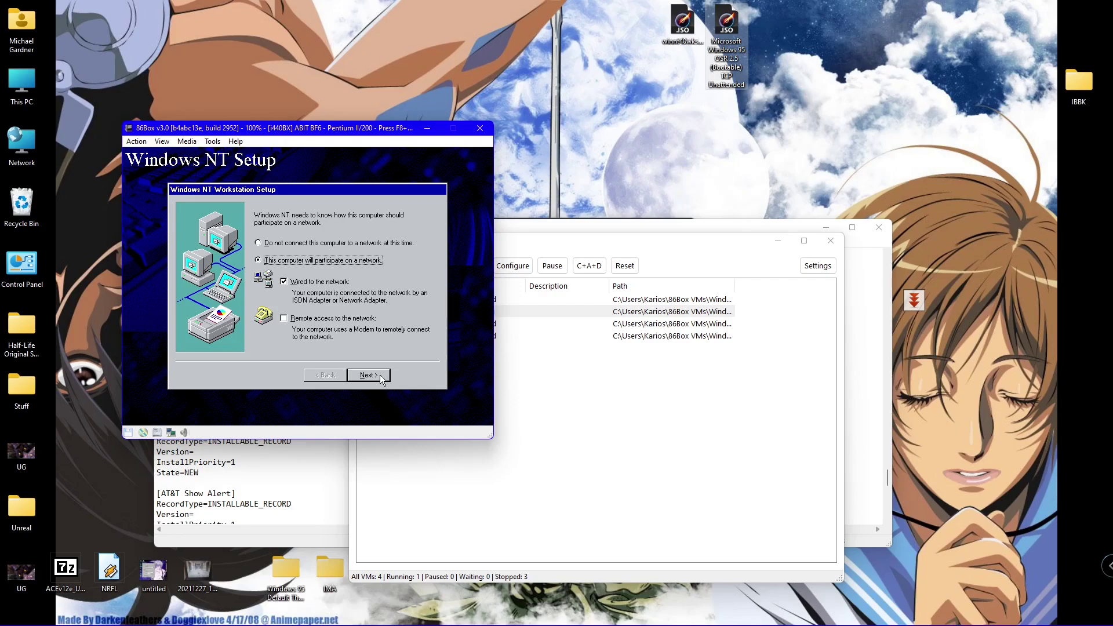
# - Set the computer as wired to the network and, after auto-search, choose the adapter manually
pyautogui.click(380, 374)
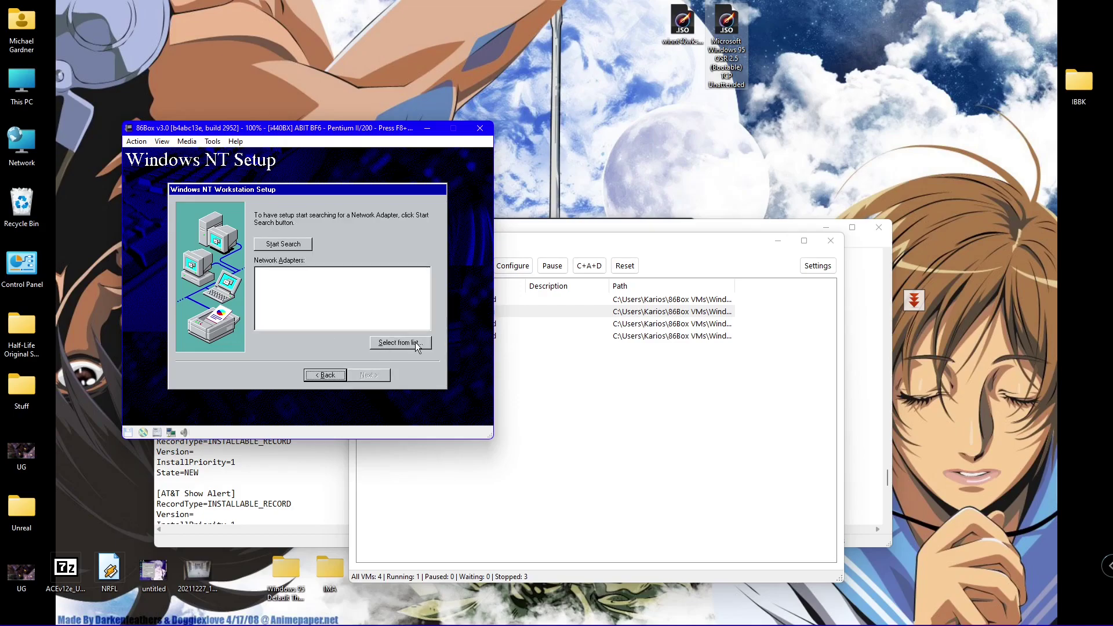
pyautogui.click(288, 243)
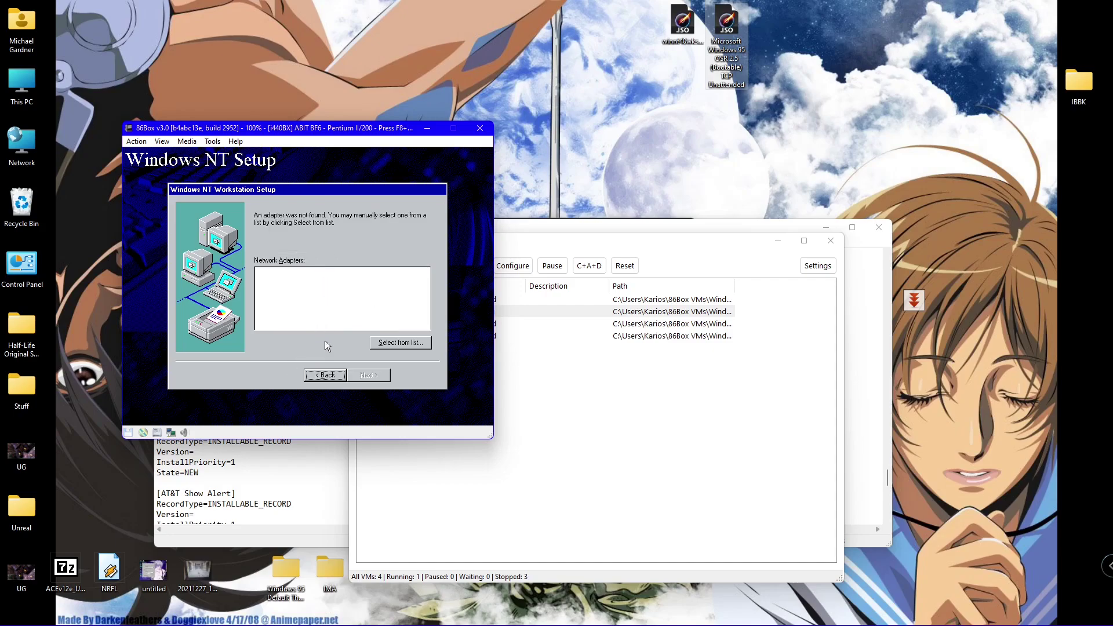
pyautogui.click(385, 343)
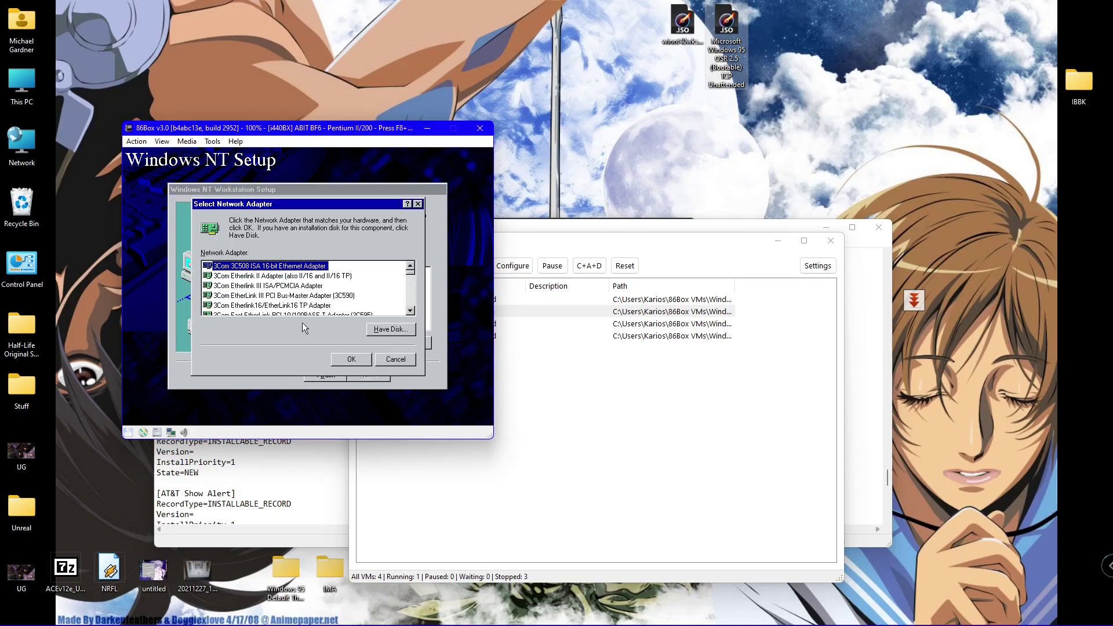
# - Scroll the Select Network Adapter list and pick Novell NE2000 Compatible Adapter
pyautogui.click(410, 311)
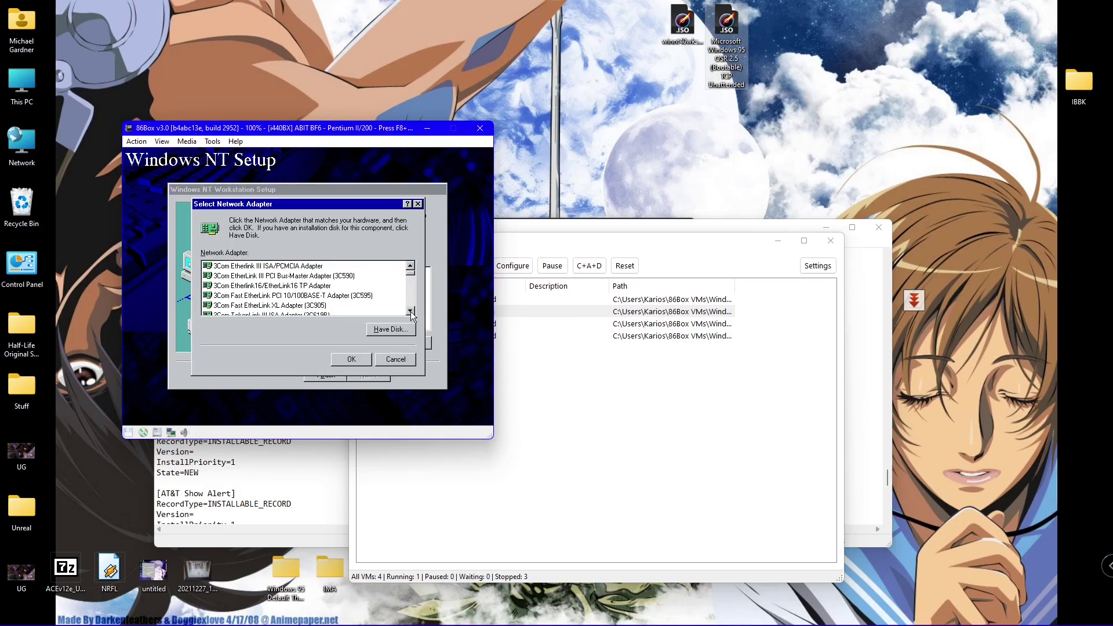
pyautogui.click(411, 311)
pyautogui.click(410, 311)
pyautogui.click(410, 311)
pyautogui.click(410, 311)
pyautogui.click(410, 312)
pyautogui.click(410, 311)
pyautogui.click(411, 312)
pyautogui.click(411, 311)
pyautogui.click(411, 311)
pyautogui.click(410, 312)
pyautogui.click(411, 311)
pyautogui.click(410, 311)
pyautogui.click(410, 312)
pyautogui.click(410, 311)
pyautogui.click(410, 311)
pyautogui.click(410, 312)
pyautogui.click(410, 311)
pyautogui.click(410, 311)
pyautogui.click(410, 311)
pyautogui.click(410, 311)
pyautogui.click(411, 311)
pyautogui.click(410, 311)
pyautogui.click(411, 311)
pyautogui.click(411, 311)
pyautogui.click(411, 311)
pyautogui.click(410, 311)
pyautogui.click(410, 311)
pyautogui.click(411, 311)
pyautogui.click(411, 311)
pyautogui.click(411, 311)
pyautogui.click(411, 312)
pyautogui.click(411, 311)
pyautogui.click(411, 312)
pyautogui.click(410, 311)
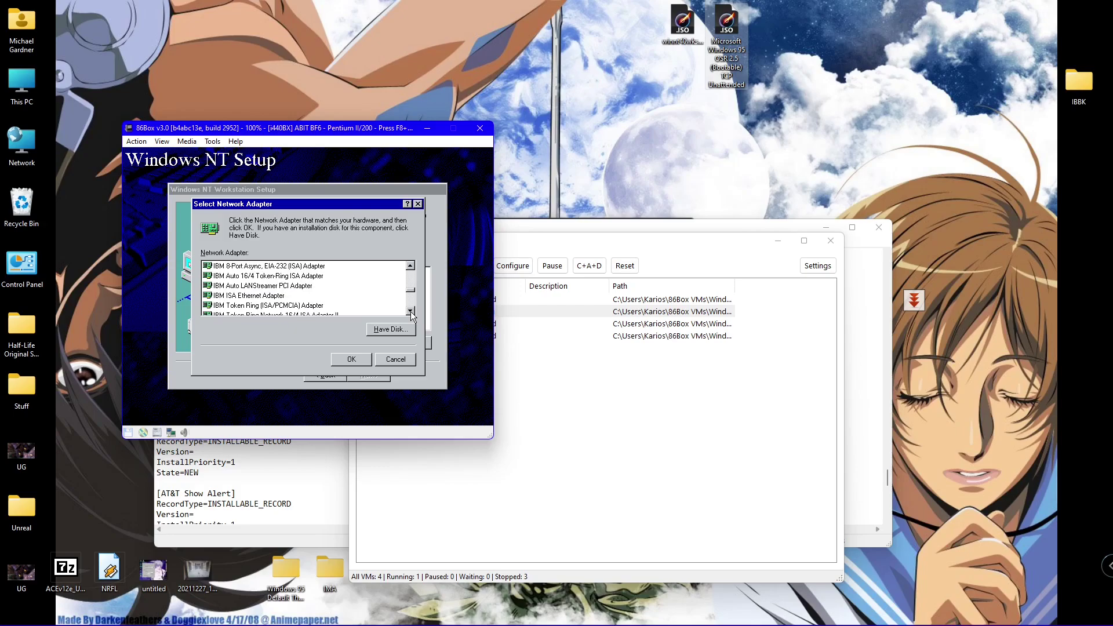
pyautogui.click(410, 312)
pyautogui.click(410, 312)
pyautogui.click(411, 311)
pyautogui.click(410, 311)
pyautogui.click(410, 312)
pyautogui.click(411, 311)
pyautogui.click(411, 311)
pyautogui.click(411, 311)
pyautogui.click(410, 311)
pyautogui.click(410, 311)
pyautogui.click(410, 311)
pyautogui.click(411, 311)
pyautogui.click(411, 311)
pyautogui.click(411, 312)
pyautogui.click(411, 311)
pyautogui.click(410, 312)
pyautogui.click(410, 311)
pyautogui.click(411, 311)
pyautogui.click(410, 311)
pyautogui.click(410, 311)
pyautogui.click(410, 311)
pyautogui.click(411, 311)
pyautogui.click(410, 311)
pyautogui.click(410, 311)
pyautogui.click(410, 312)
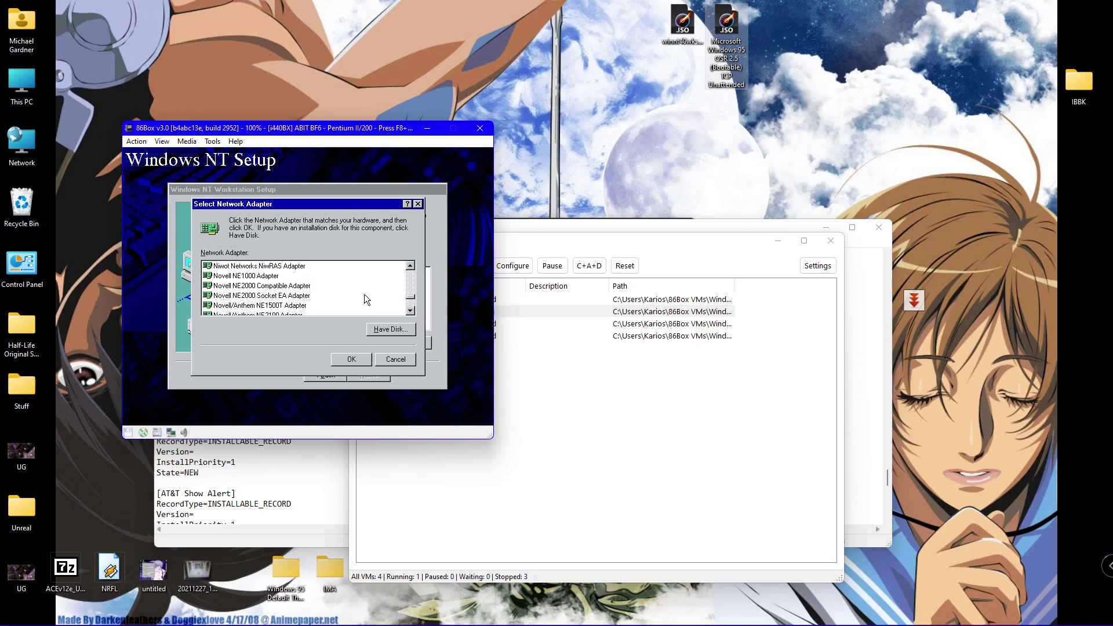
pyautogui.doubleClick(294, 286)
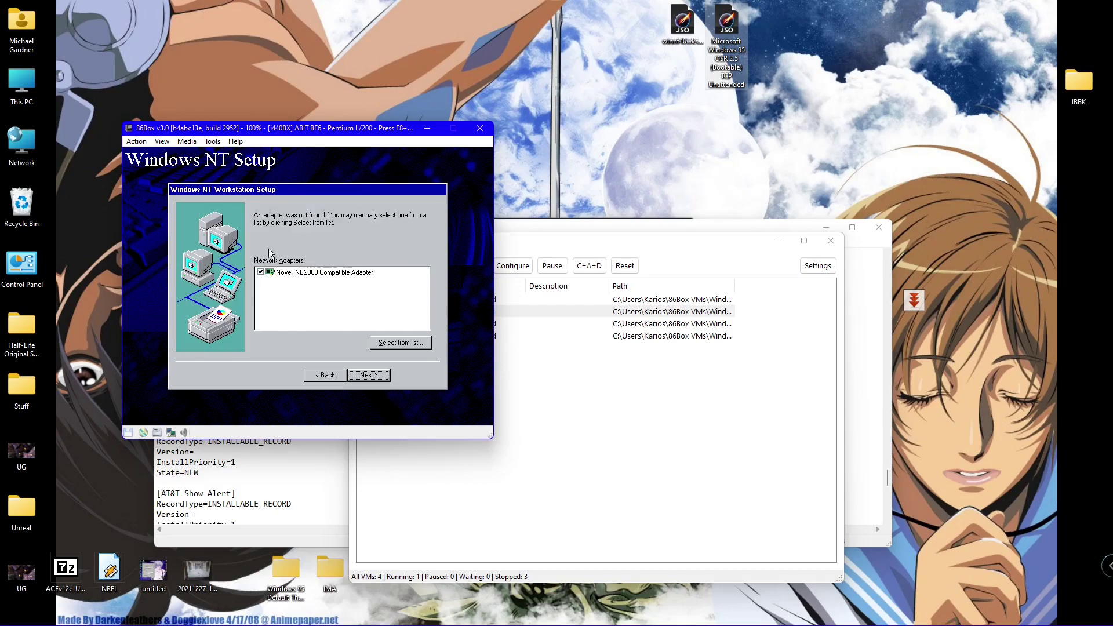
pyautogui.hotkey('alt', 'Tab')
pyautogui.click(212, 142)
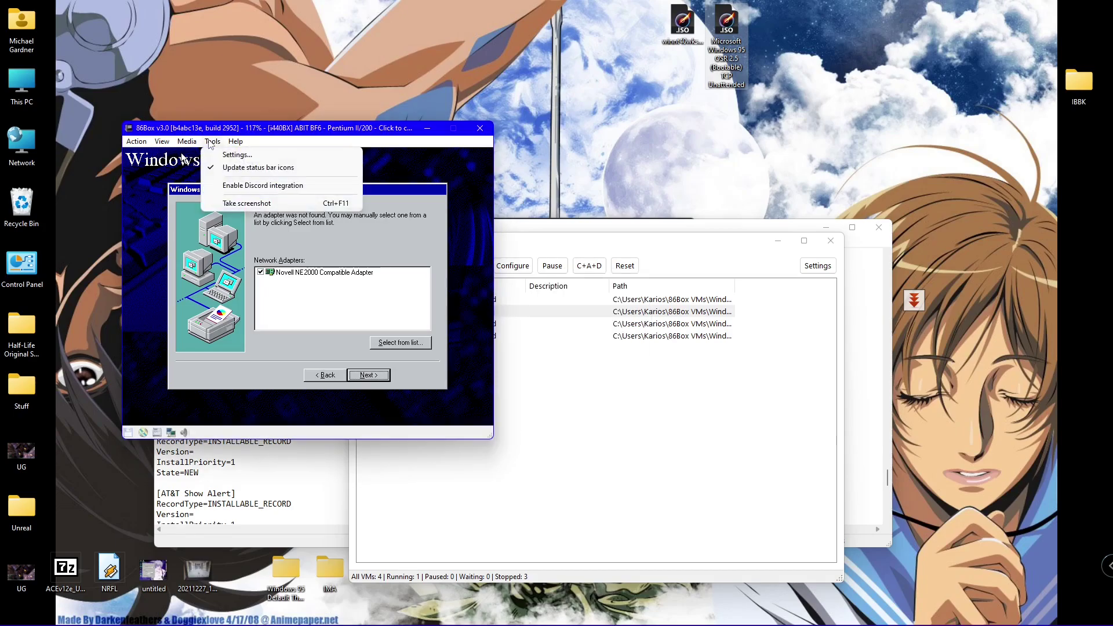
pyautogui.click(232, 155)
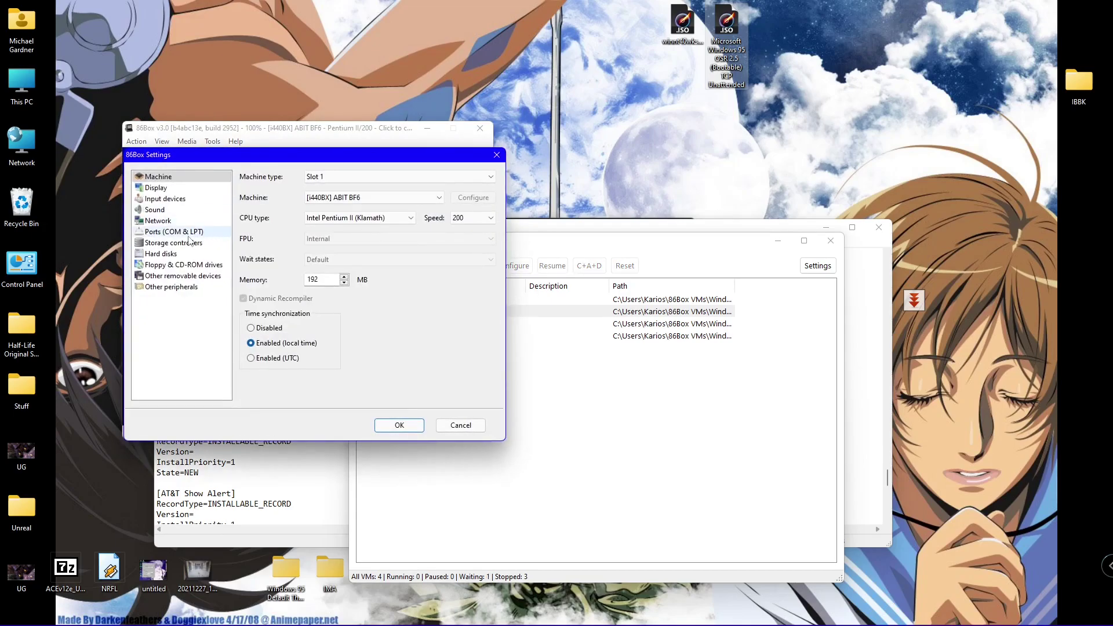
pyautogui.click(172, 223)
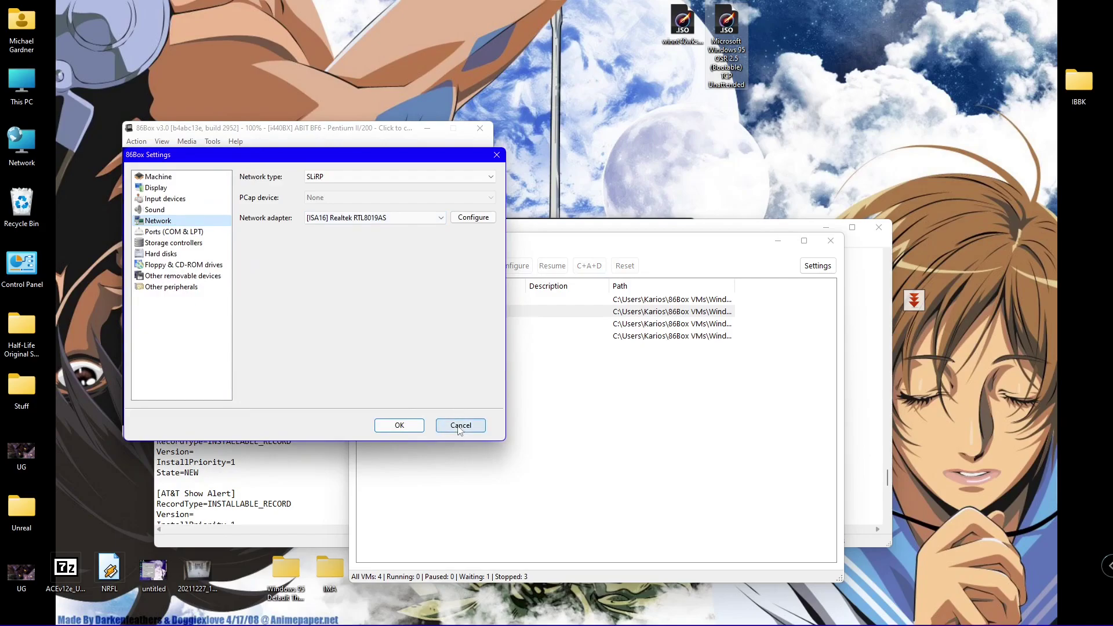
pyautogui.click(460, 425)
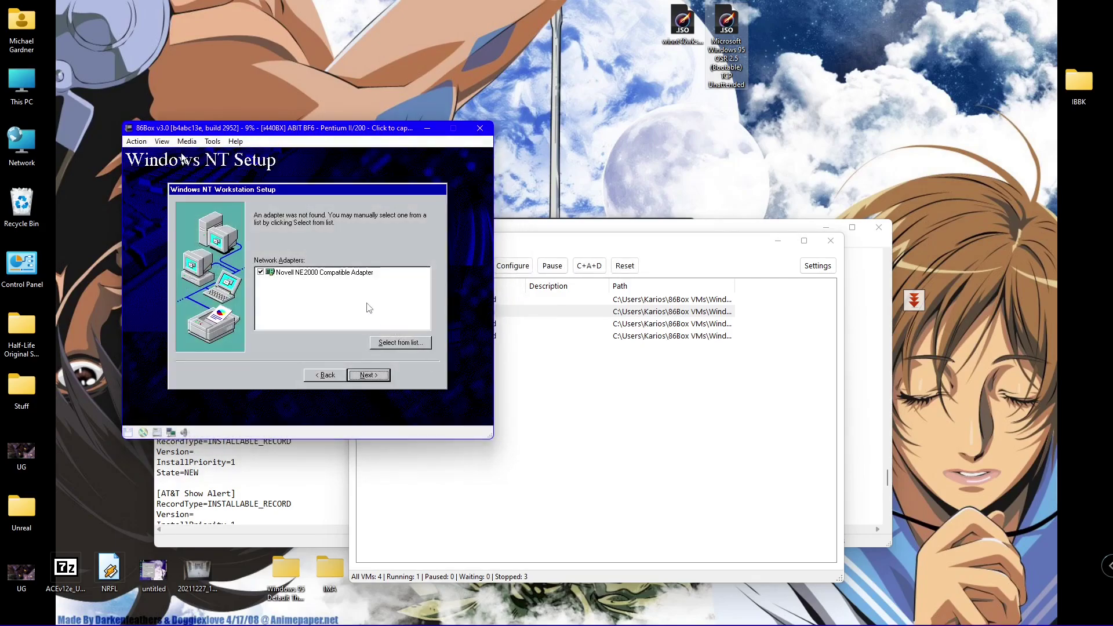
# - Browse the guest's full adapter list, then close it and keep the NE2000 adapter ticked
pyautogui.click(126, 153)
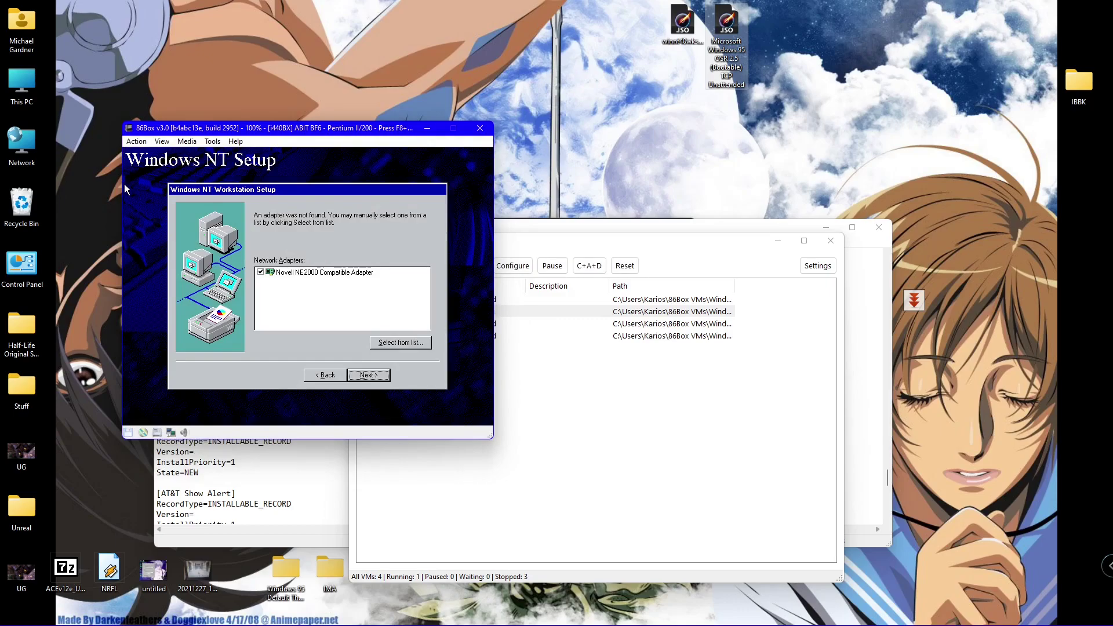
pyautogui.click(263, 272)
pyautogui.click(261, 271)
pyautogui.click(397, 343)
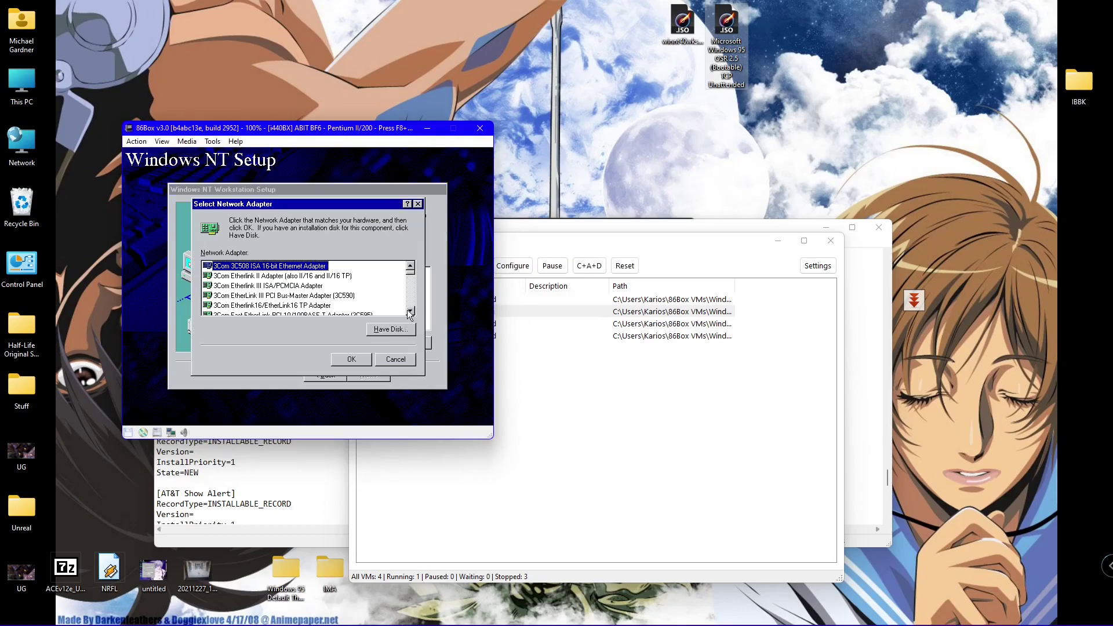
pyautogui.click(410, 288)
pyautogui.moveTo(409, 294); pyautogui.dragTo(410, 304)
pyautogui.click(410, 312)
pyautogui.click(410, 312)
pyautogui.click(410, 312)
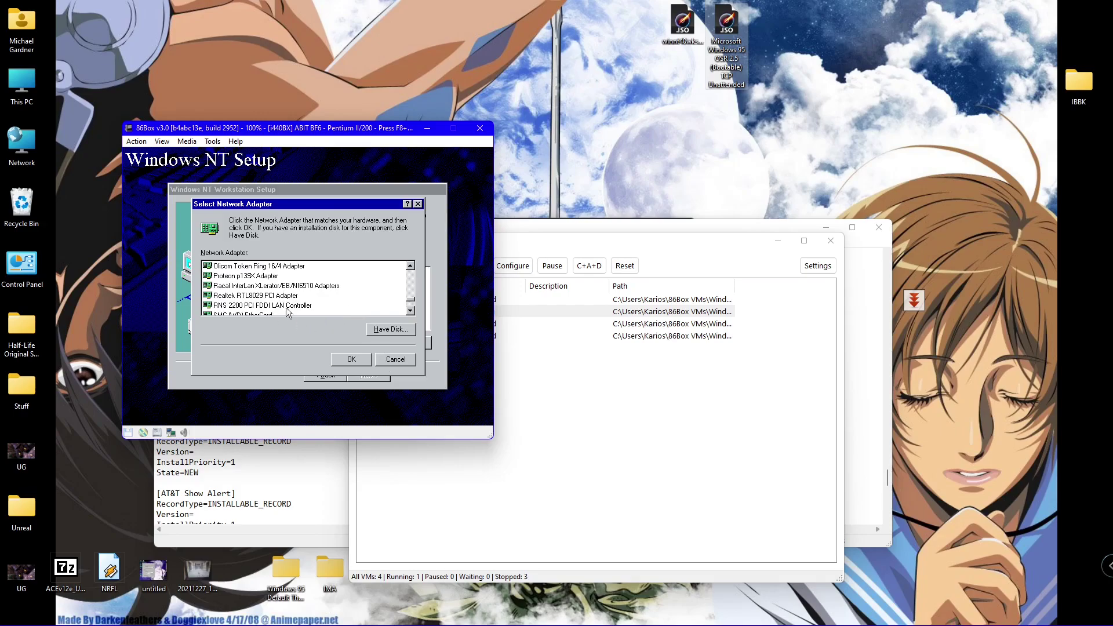
pyautogui.click(411, 308)
pyautogui.click(411, 309)
pyautogui.click(412, 309)
pyautogui.click(411, 308)
pyautogui.click(411, 308)
pyautogui.click(412, 312)
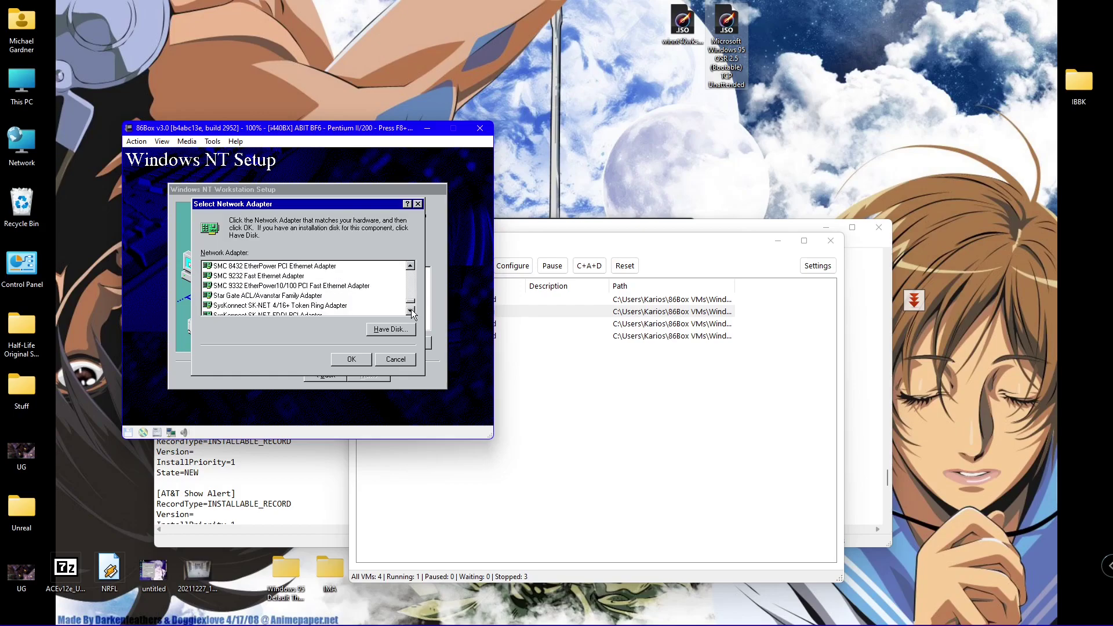
pyautogui.click(394, 360)
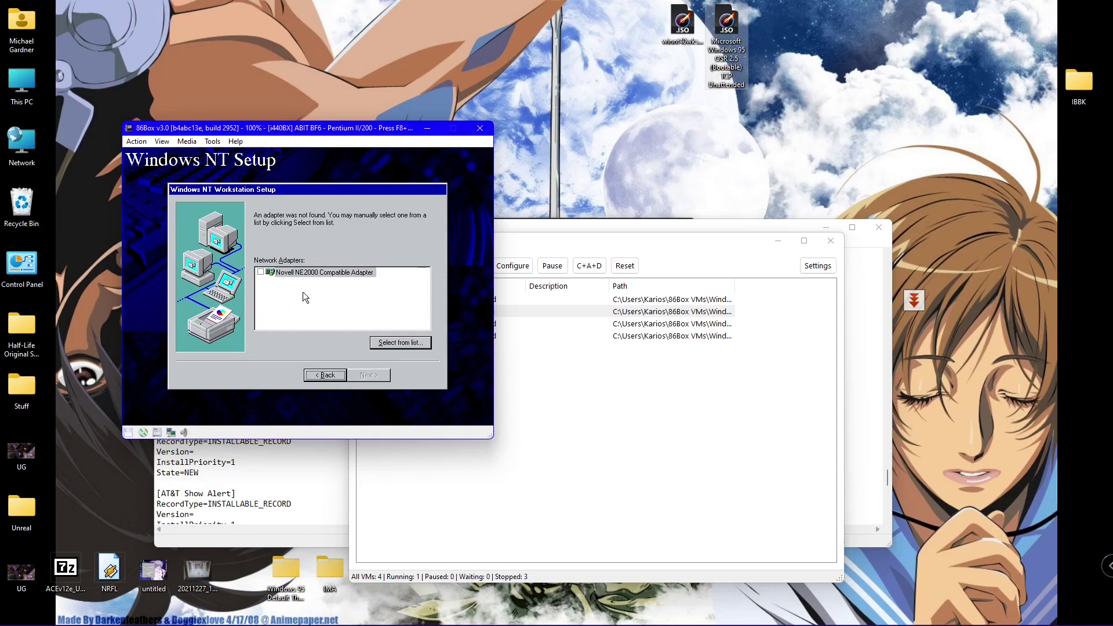
pyautogui.click(260, 271)
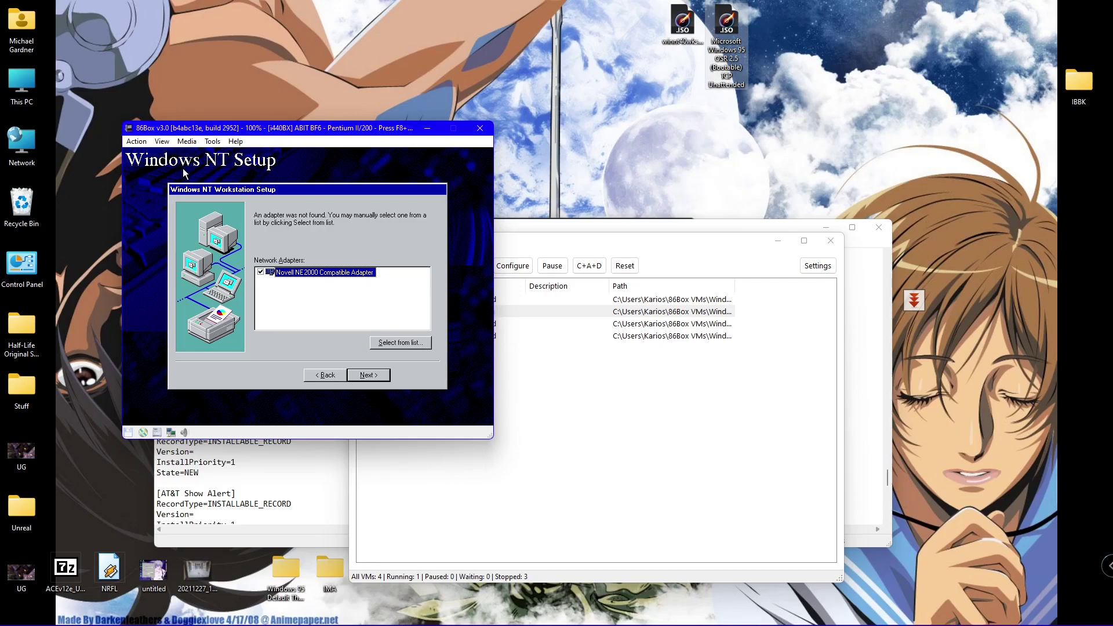
# - Change 86Box's network adapter to [ISA16] Novell NE2000 and save, resetting the machine
pyautogui.hotkey('F8', 'F12')
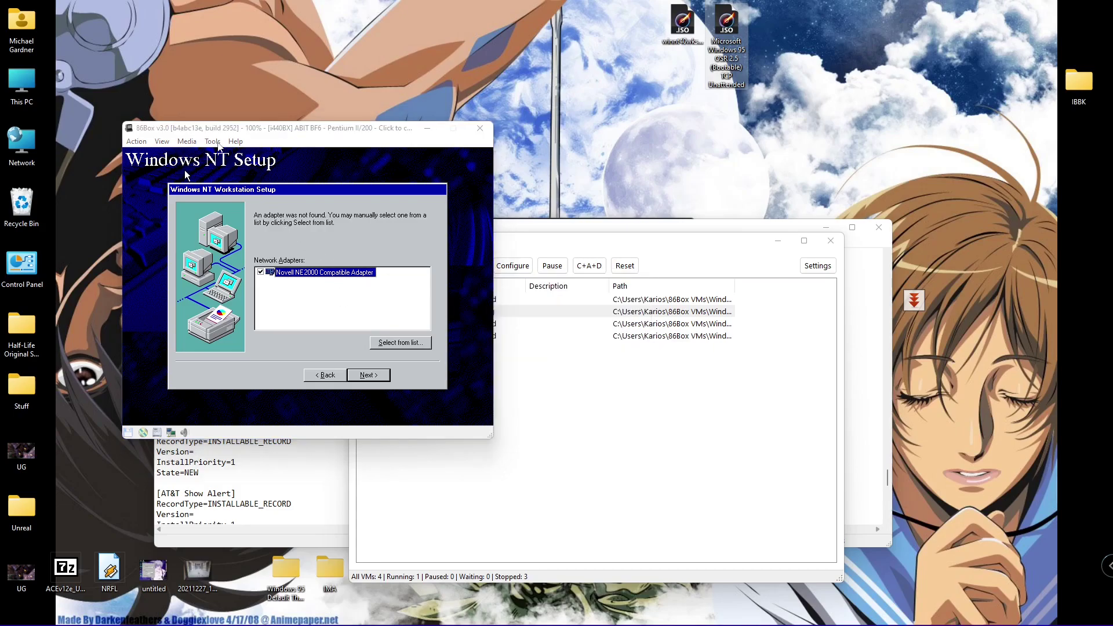
pyautogui.click(218, 143)
pyautogui.click(227, 157)
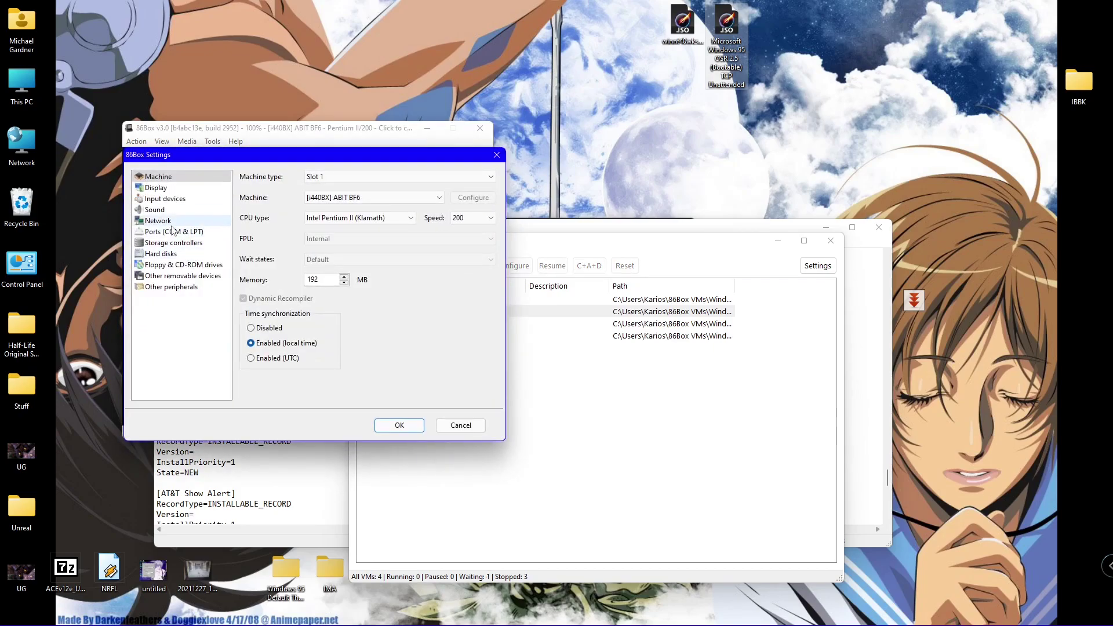
pyautogui.click(171, 224)
pyautogui.click(317, 220)
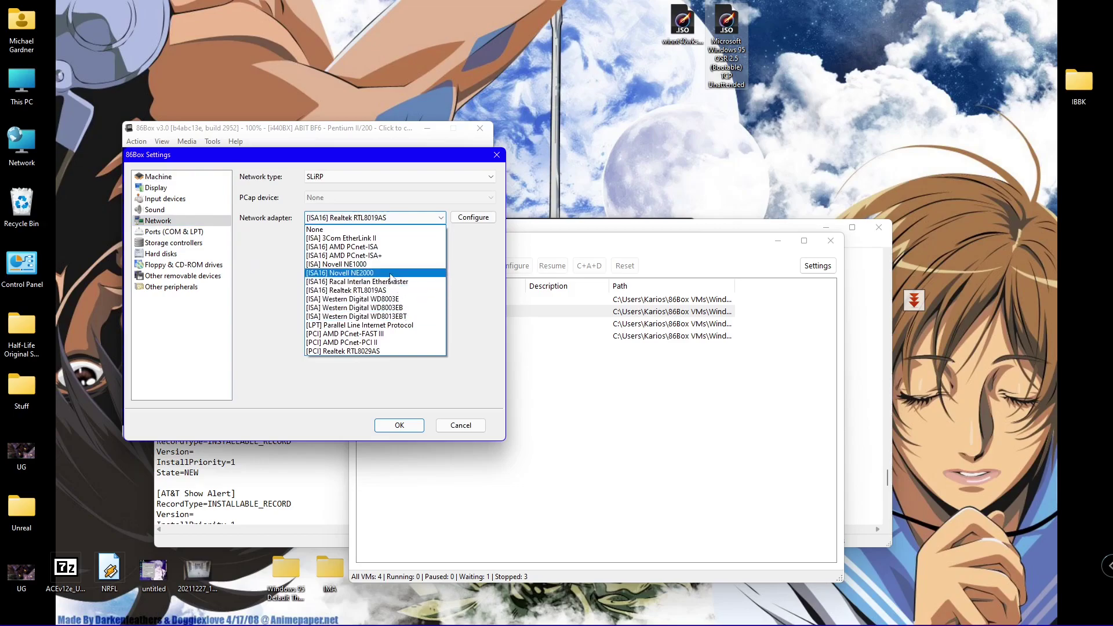
pyautogui.click(391, 277)
pyautogui.click(399, 425)
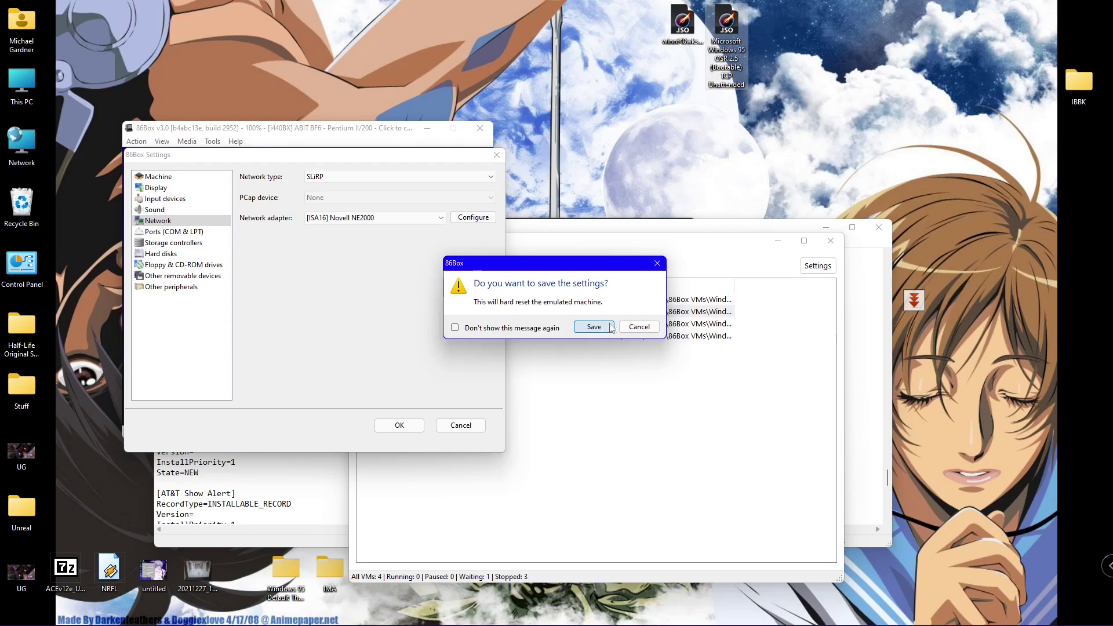
pyautogui.click(638, 327)
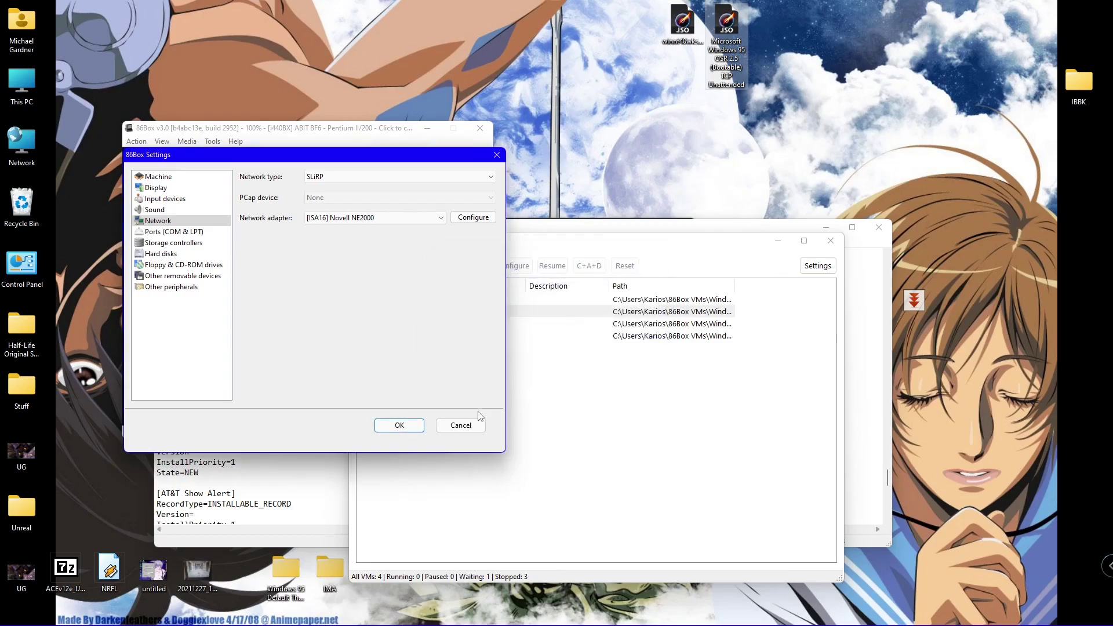
# - Close the 86Box settings dialog and advance NT Setup to the network protocols step
pyautogui.click(461, 425)
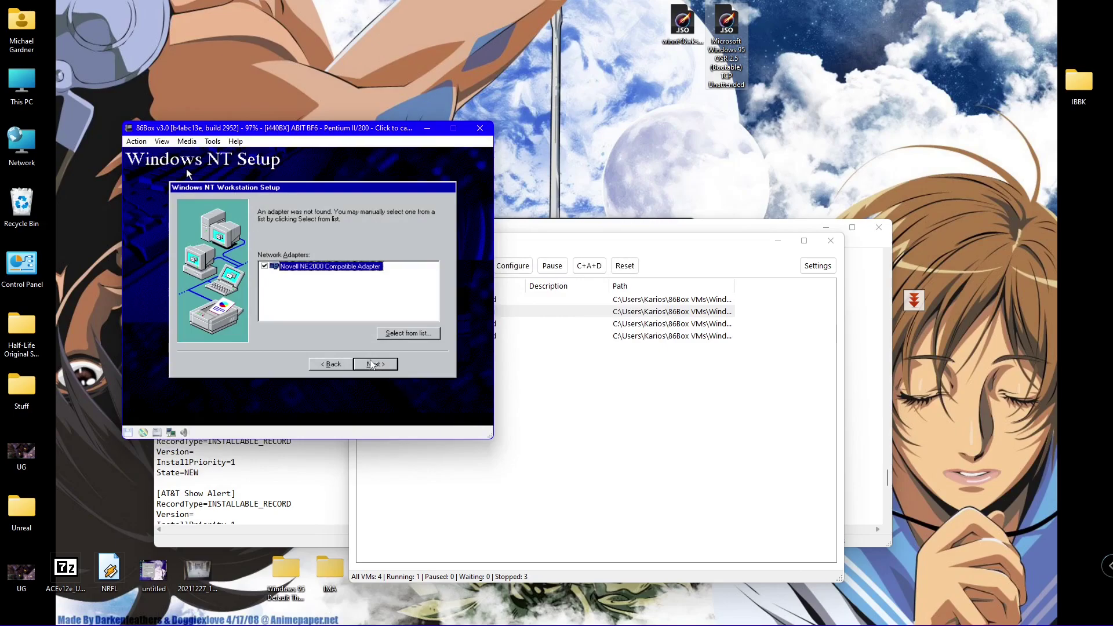
pyautogui.click(186, 168)
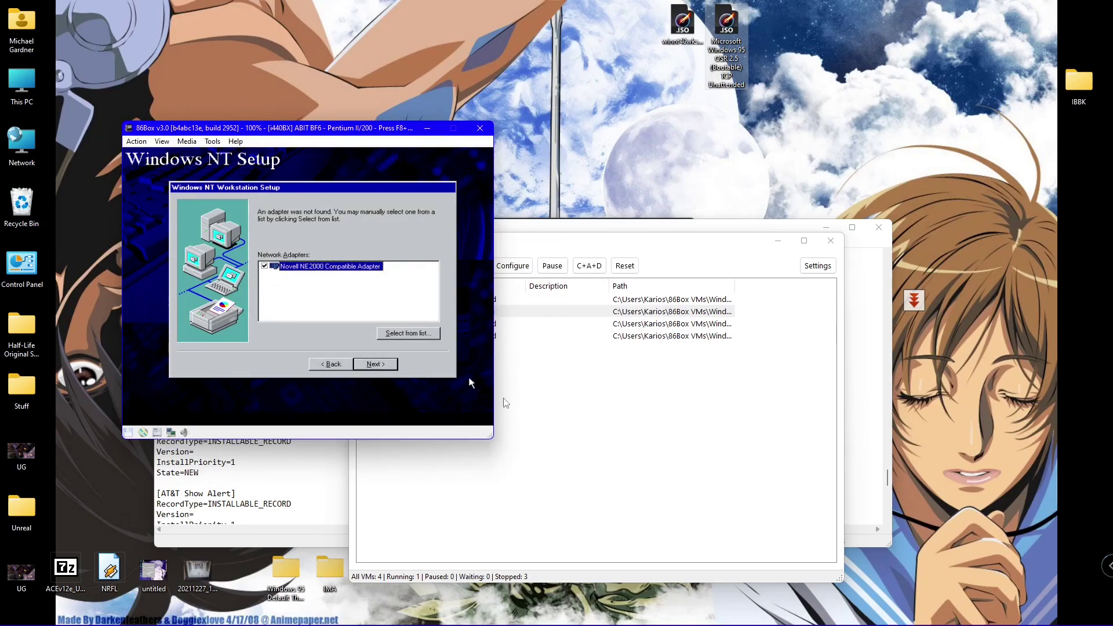
pyautogui.click(387, 365)
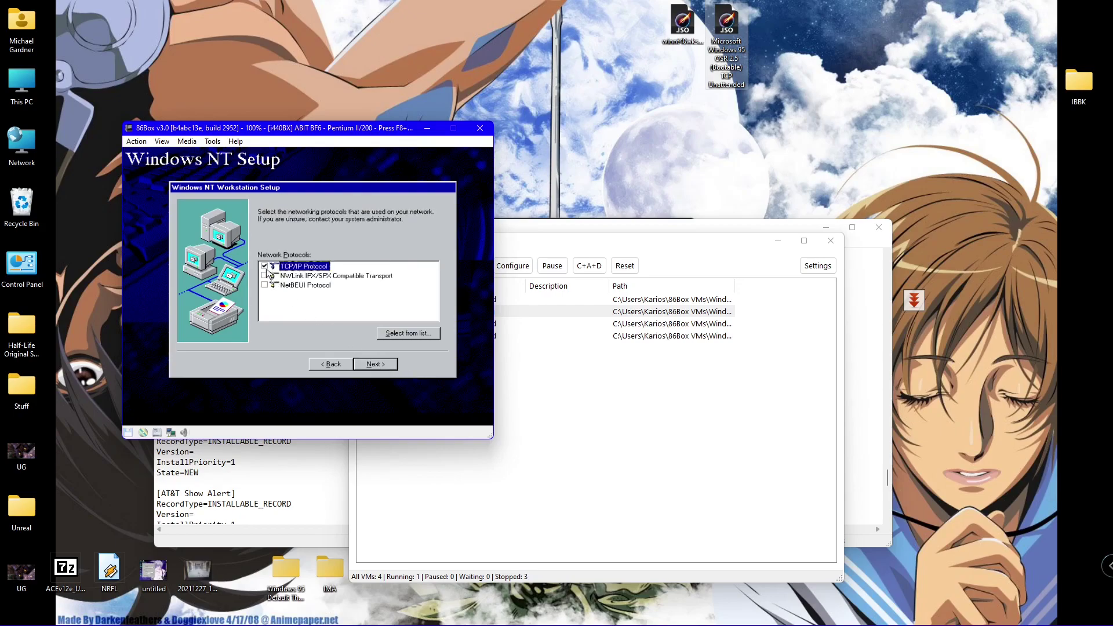
# - Keep TCP/IP as the only protocol, adding nothing from the list, and reach network services
pyautogui.click(390, 334)
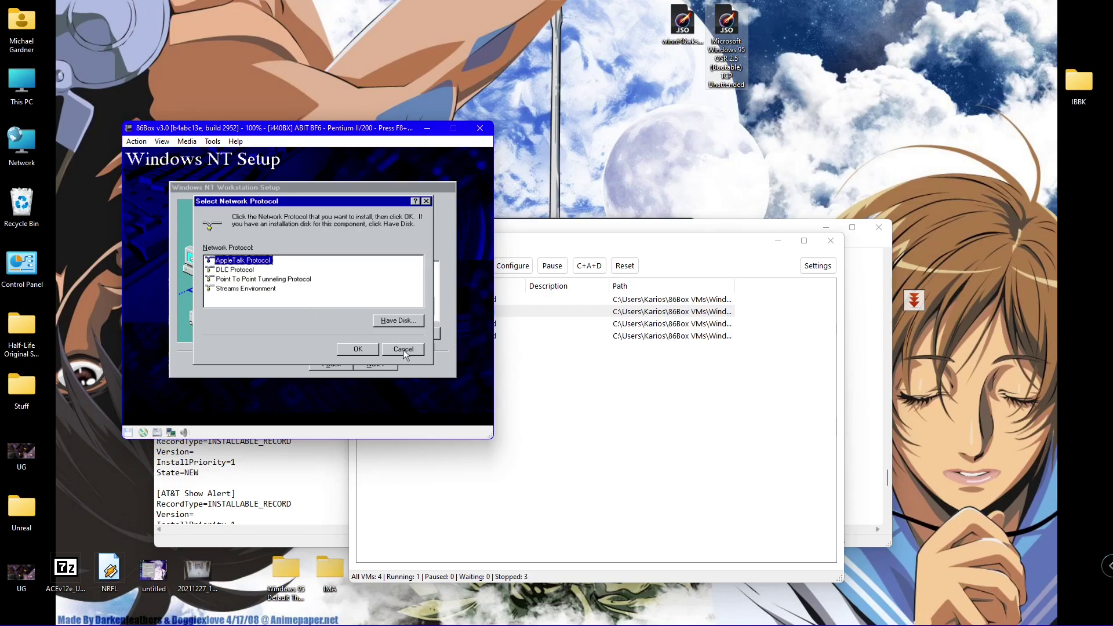
pyautogui.click(404, 350)
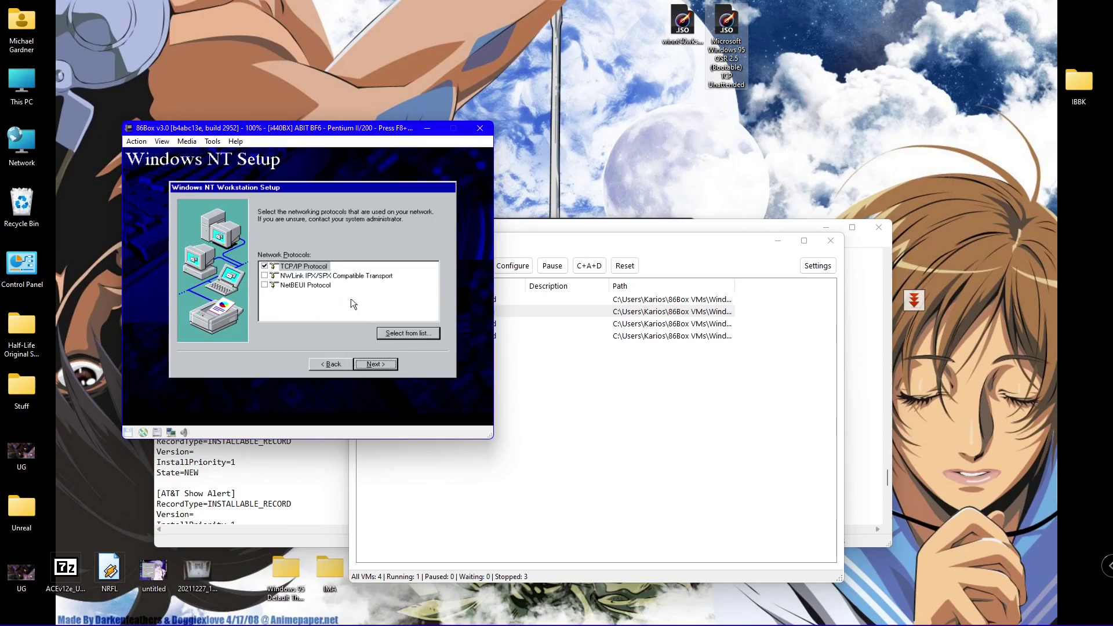
pyautogui.click(390, 334)
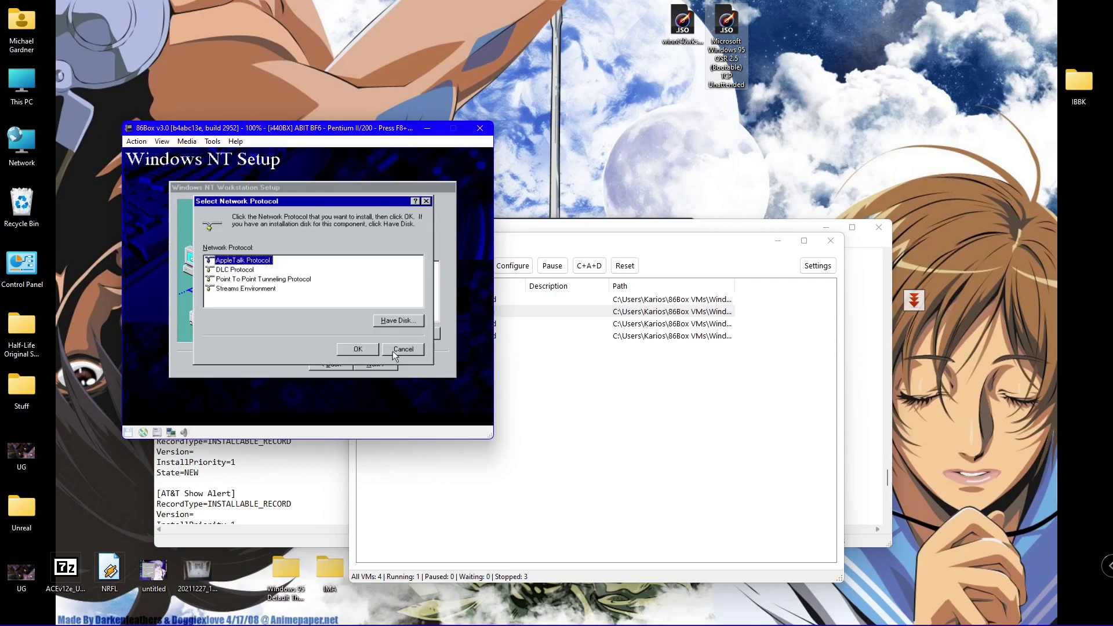
pyautogui.click(392, 350)
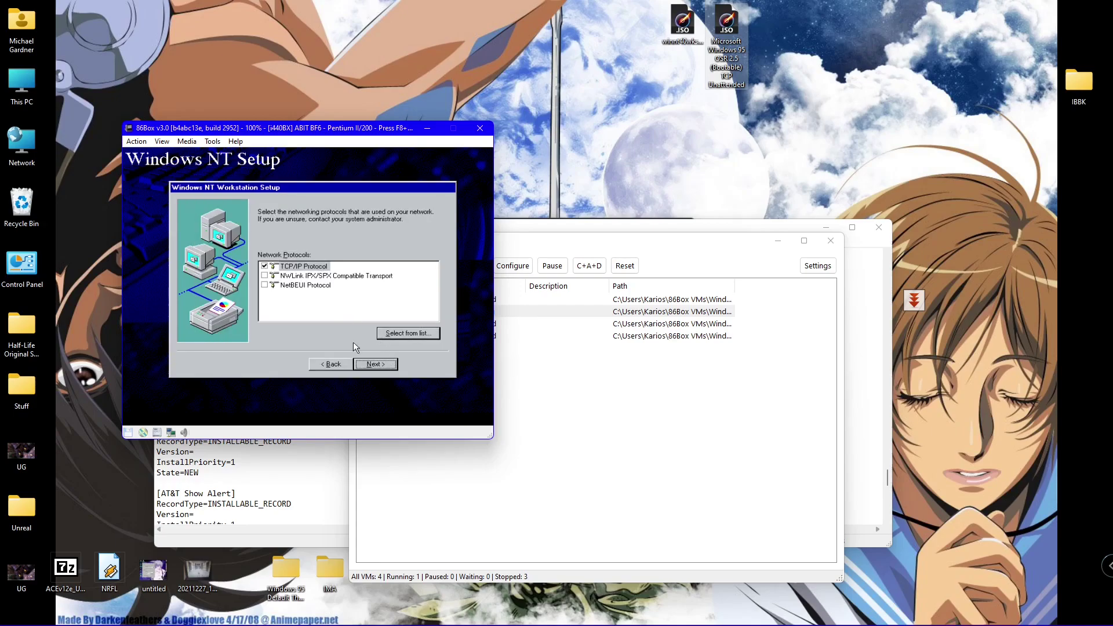
pyautogui.click(367, 364)
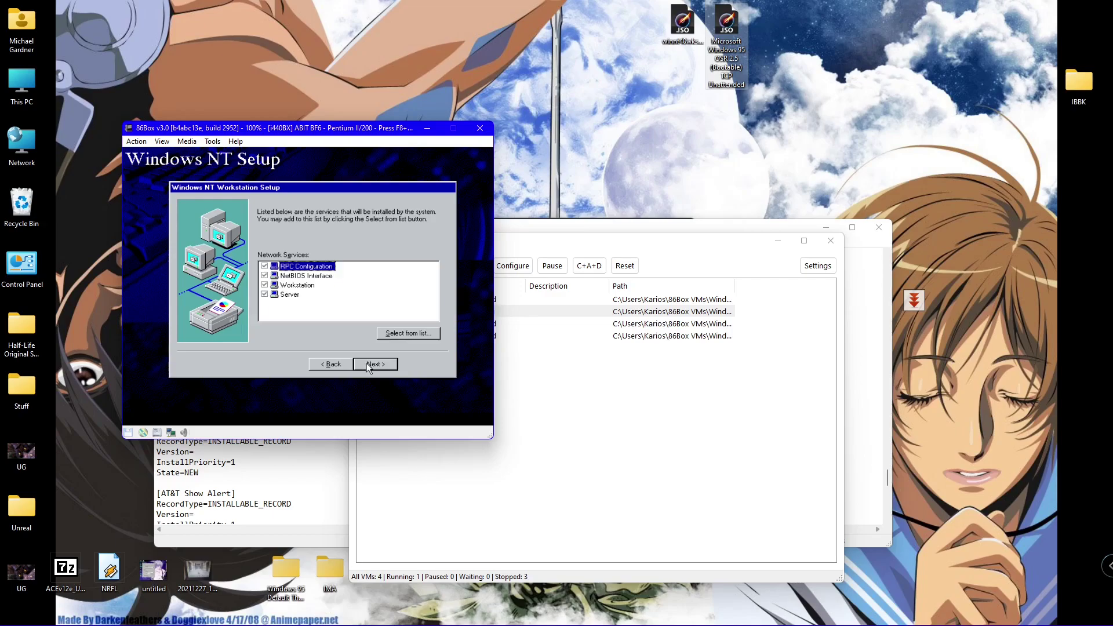
# - Start installing the selected networking components, leaving the VM settings unchanged
pyautogui.click(367, 363)
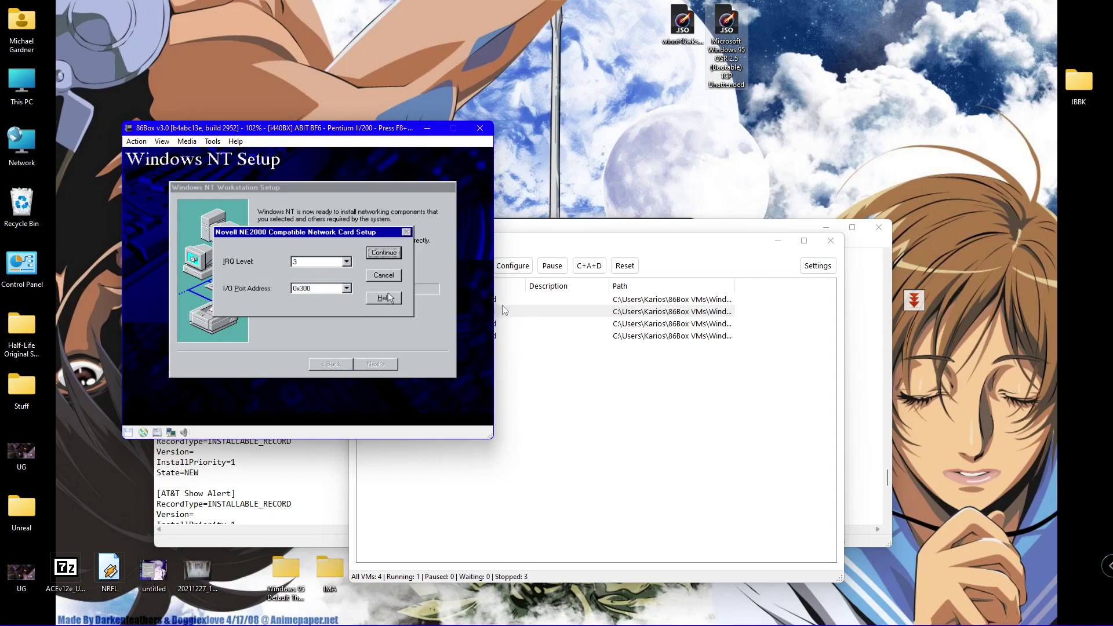
pyautogui.click(503, 268)
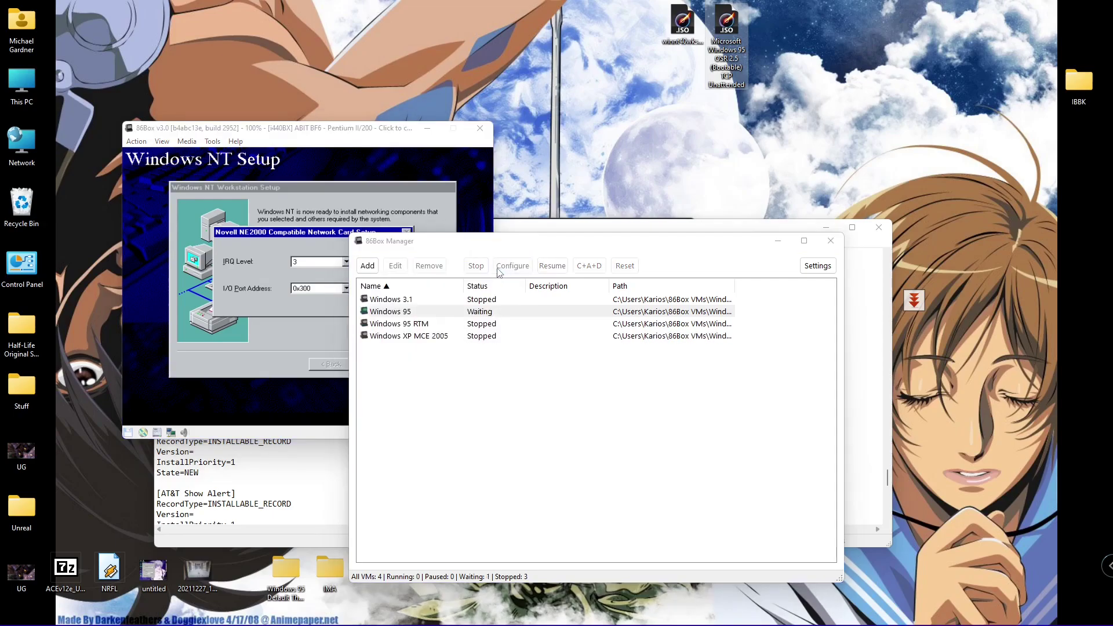
pyautogui.click(461, 424)
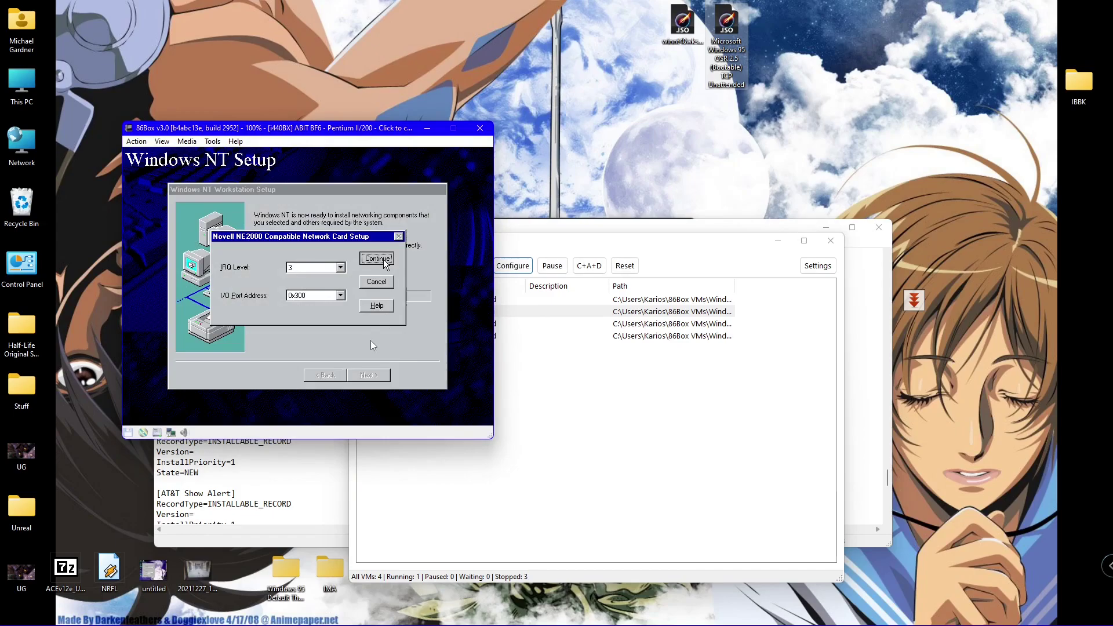
pyautogui.click(371, 340)
# - Accept the NE2000 card settings on the ISA bus and have TCP/IP use DHCP
pyautogui.click(373, 258)
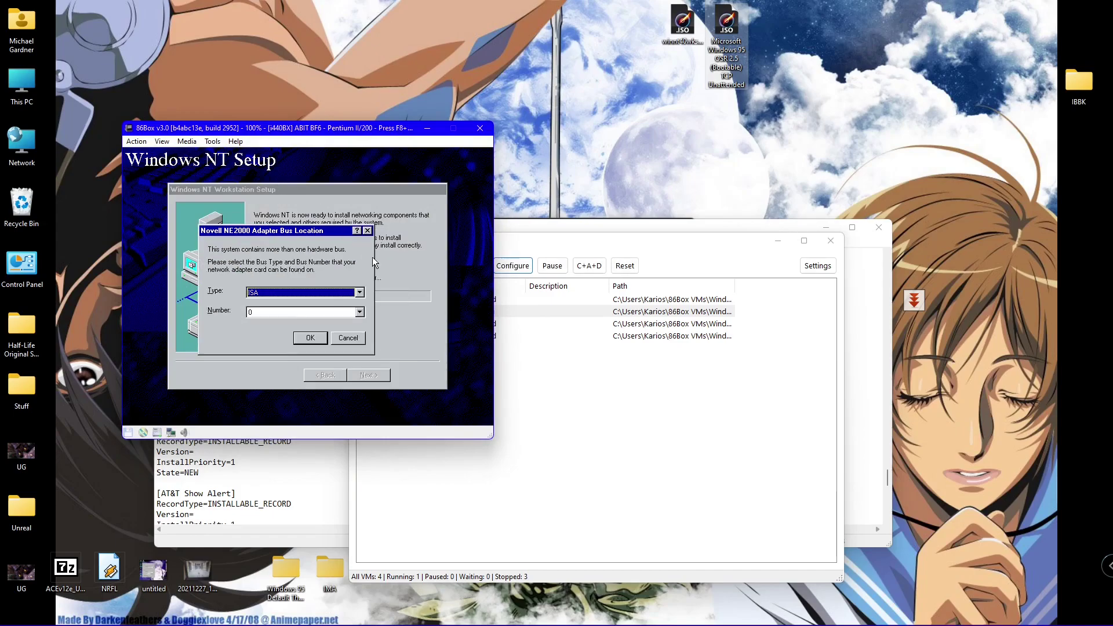
pyautogui.click(307, 339)
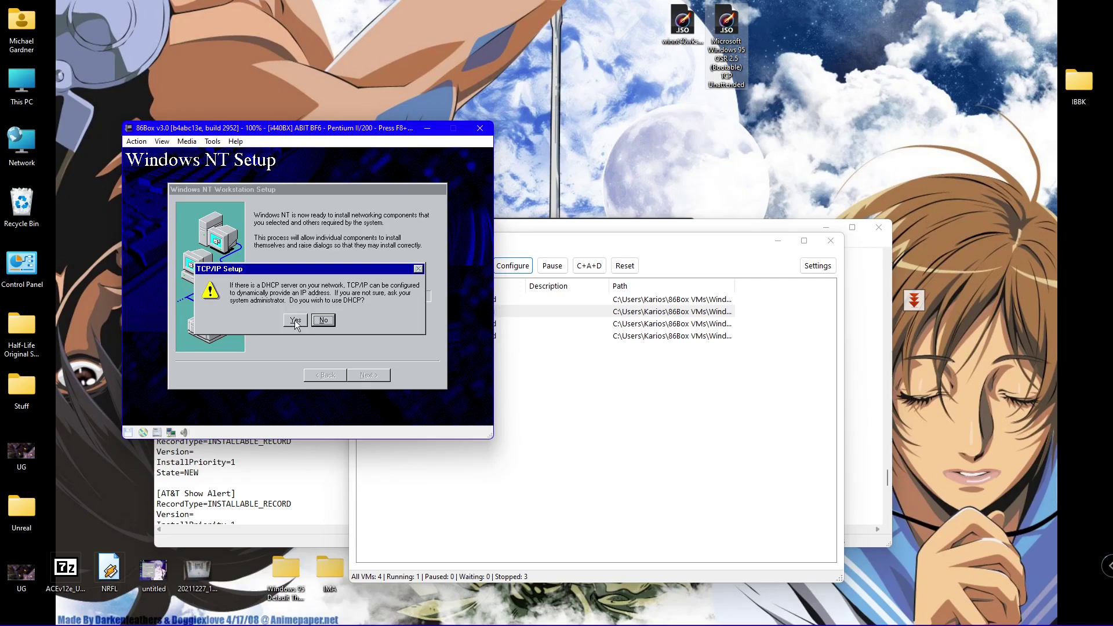
pyautogui.click(294, 320)
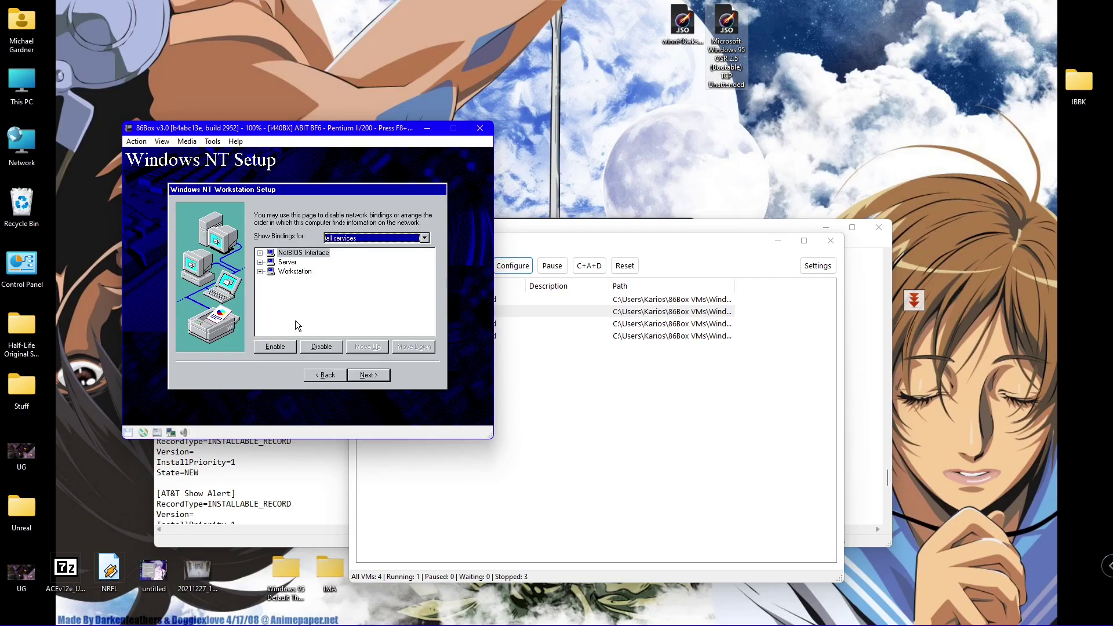
# - Expand the NetBIOS Interface, Server and Workstation bindings to confirm each is bound to the NE2000 adapter
pyautogui.click(260, 252)
pyautogui.click(259, 251)
pyautogui.click(260, 252)
pyautogui.click(270, 262)
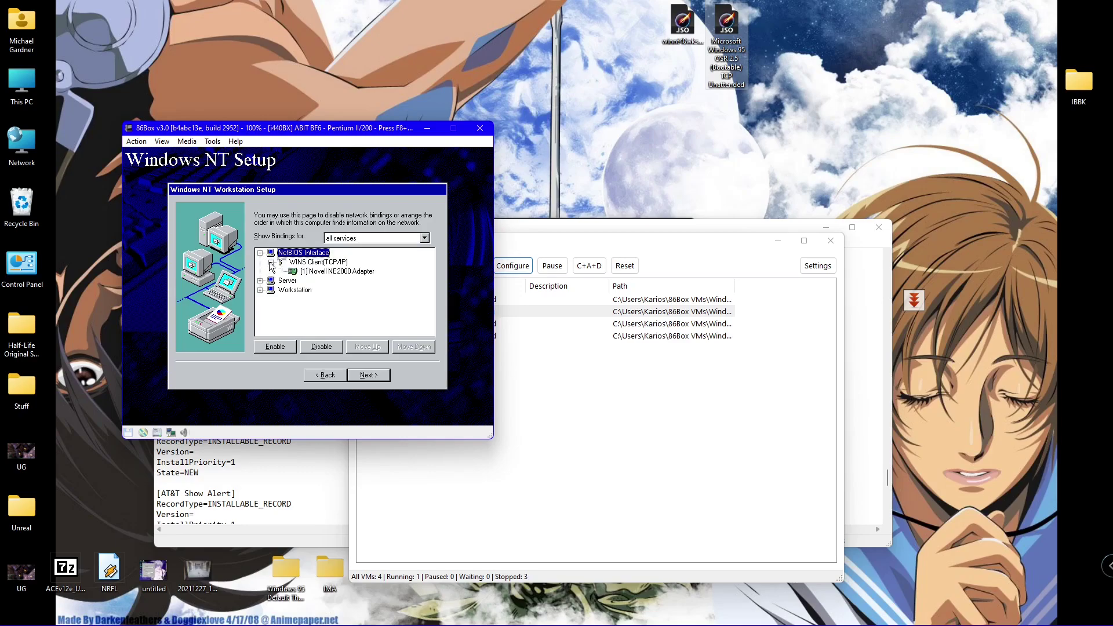
pyautogui.click(260, 280)
pyautogui.click(270, 290)
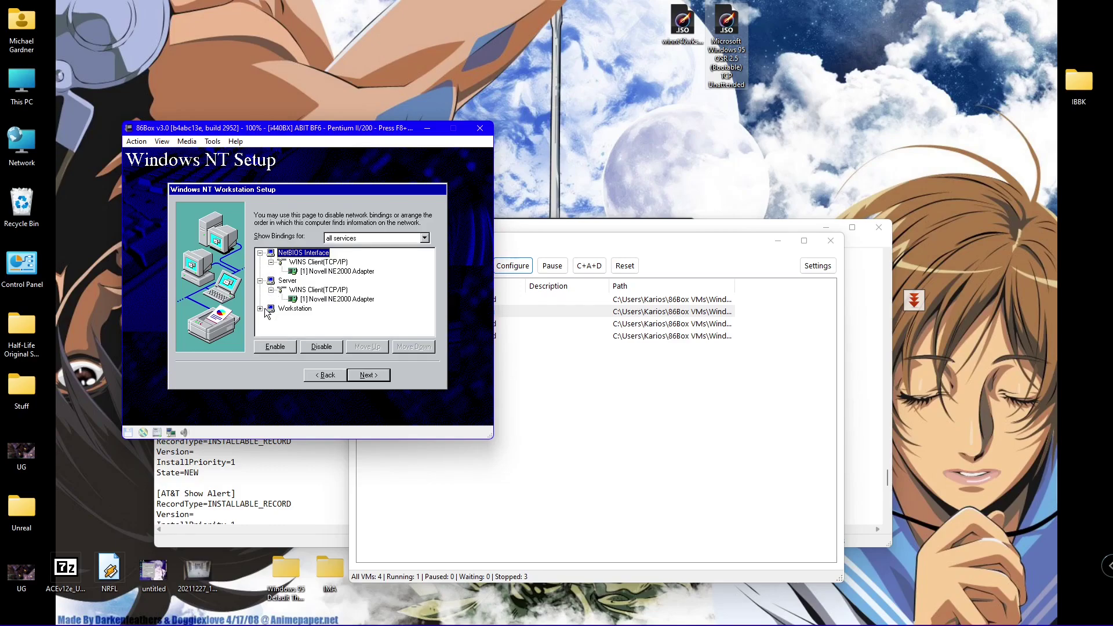
pyautogui.click(260, 309)
pyautogui.click(270, 317)
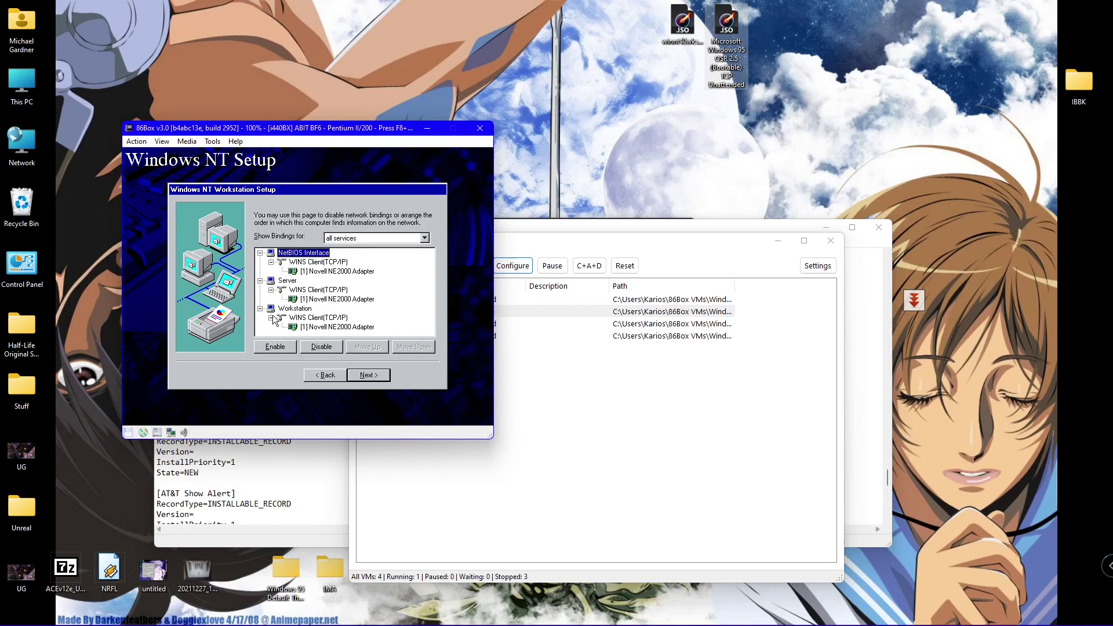
# - Start the network and keep the computer in the WORKGROUP workgroup
pyautogui.click(360, 375)
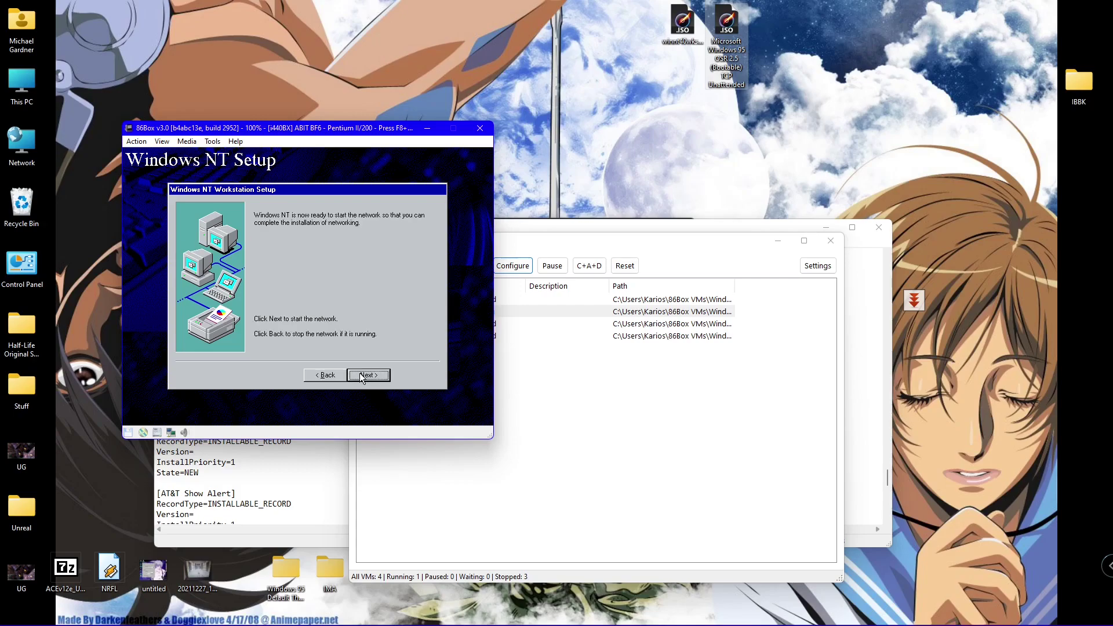
pyautogui.click(360, 375)
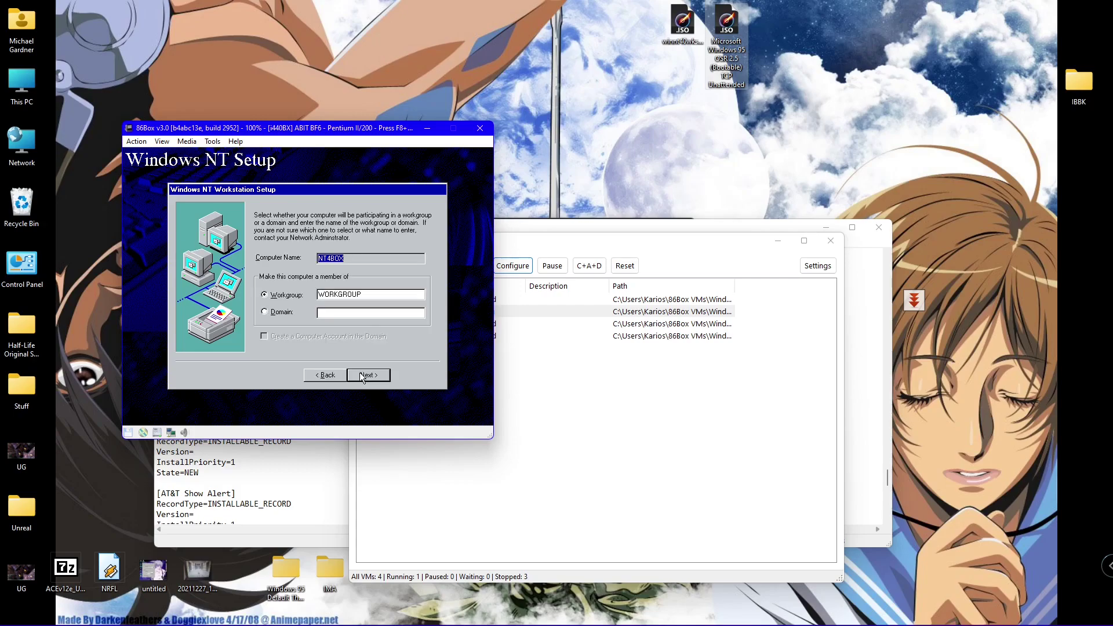
pyautogui.click(360, 374)
pyautogui.click(359, 374)
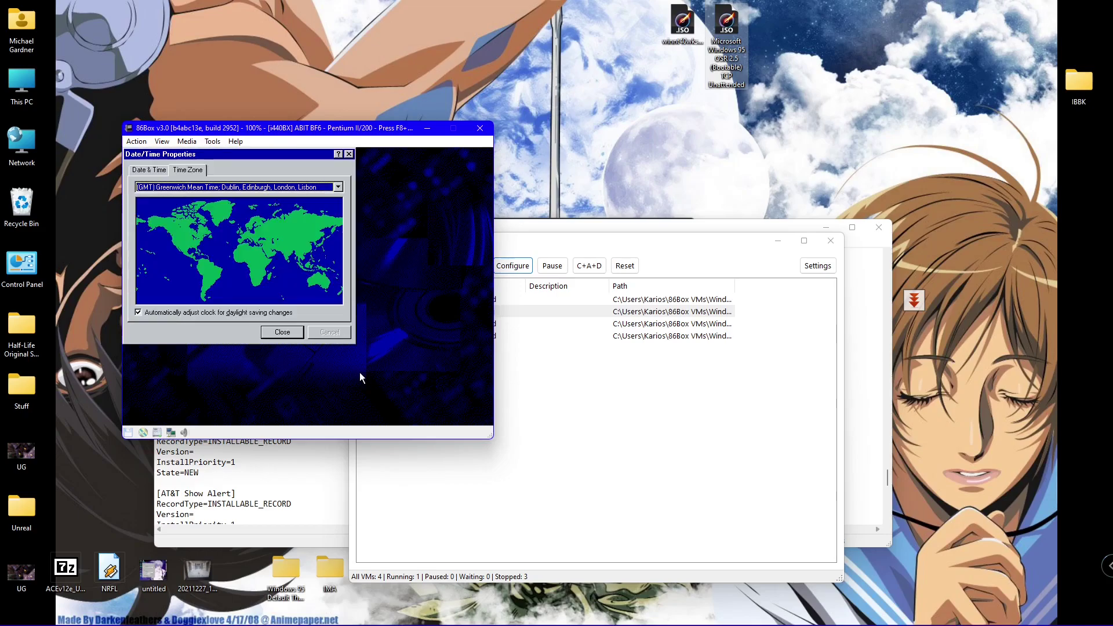
# - Step through the time zone list, passing GMT+06:00 Almaty, Dhaka and GMT+12:00 Fiji
pyautogui.press('Down')
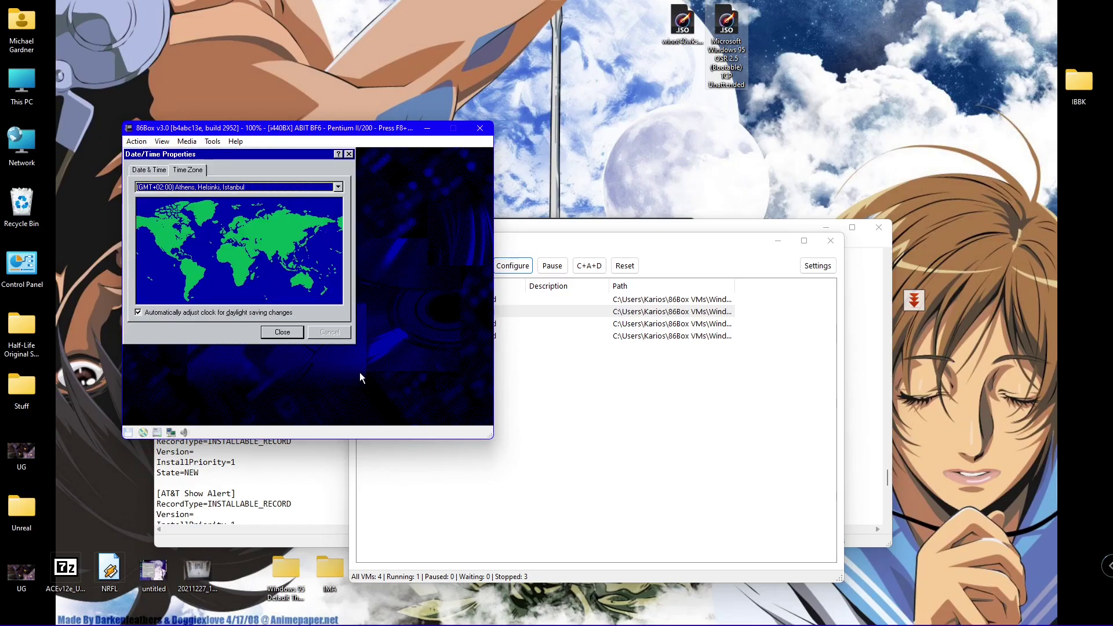
pyautogui.press('Down')
pyautogui.press('Down')
pyautogui.press('Down')
pyautogui.press('Down')
pyautogui.press('Down')
pyautogui.press('Down')
pyautogui.press('Down')
pyautogui.press('Down')
pyautogui.press('Down')
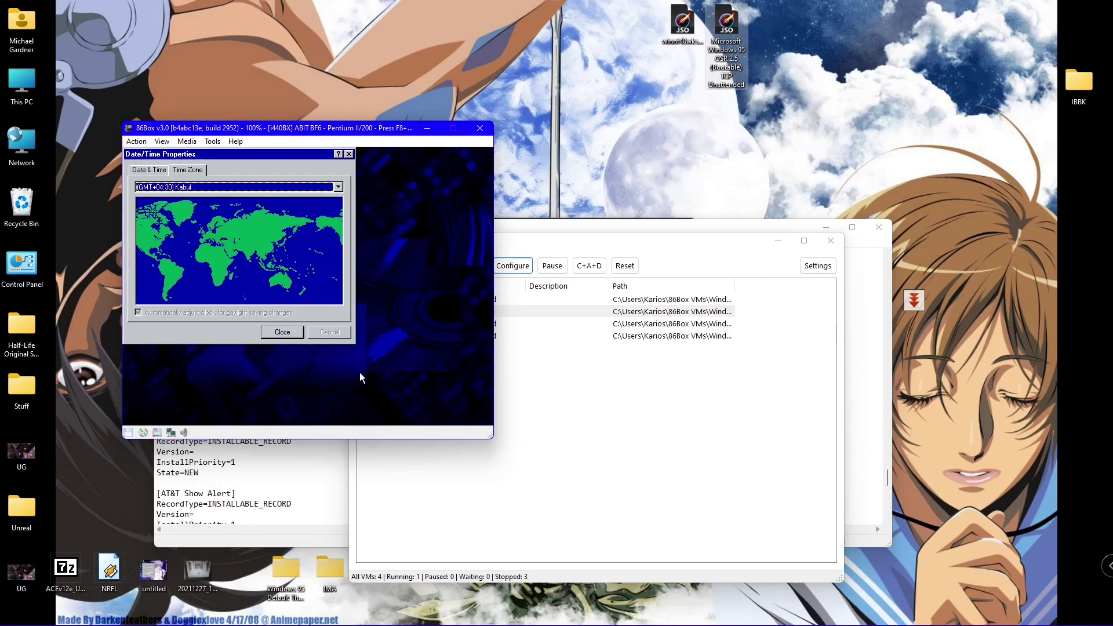
pyautogui.press('Up')
pyautogui.press('Up')
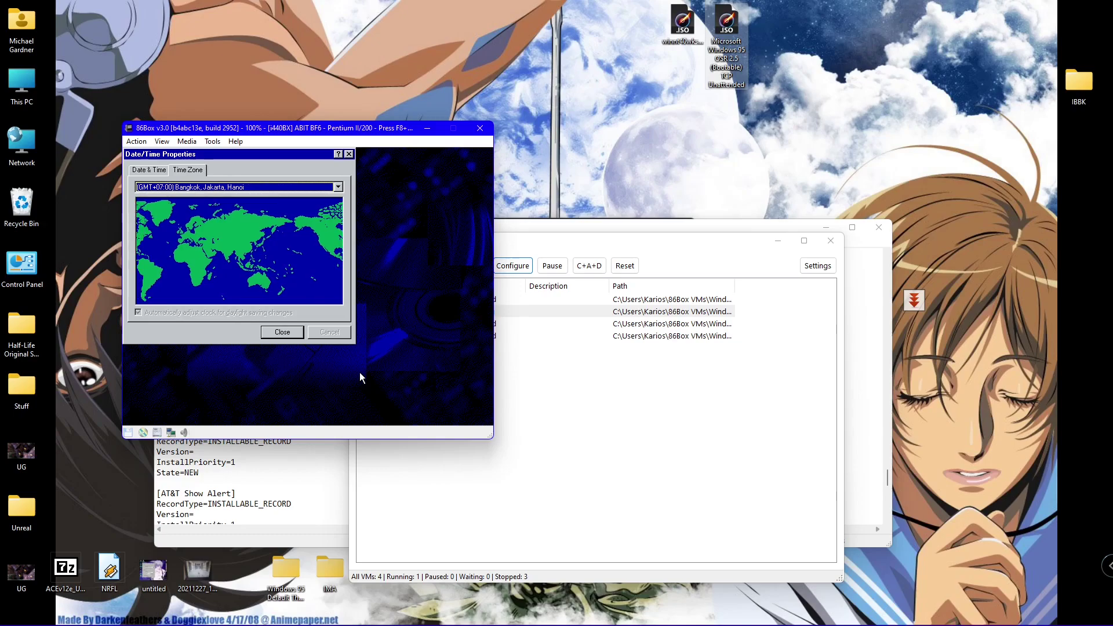
pyautogui.press('Down')
pyautogui.press('Down')
pyautogui.press('Down')
pyautogui.press('Down')
pyautogui.press('Down')
pyautogui.press('Down')
pyautogui.press('Down')
pyautogui.press('Down')
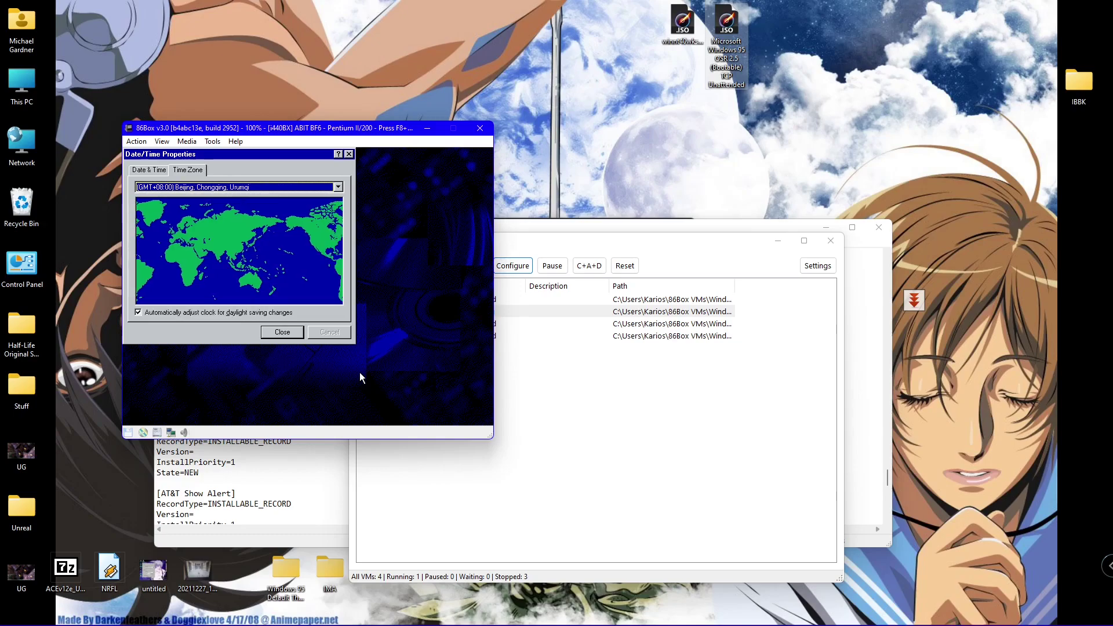
pyautogui.press('Down')
pyautogui.press('Down')
pyautogui.press('Down')
pyautogui.press('Down')
pyautogui.press('Down')
pyautogui.press('Down')
pyautogui.press('Down')
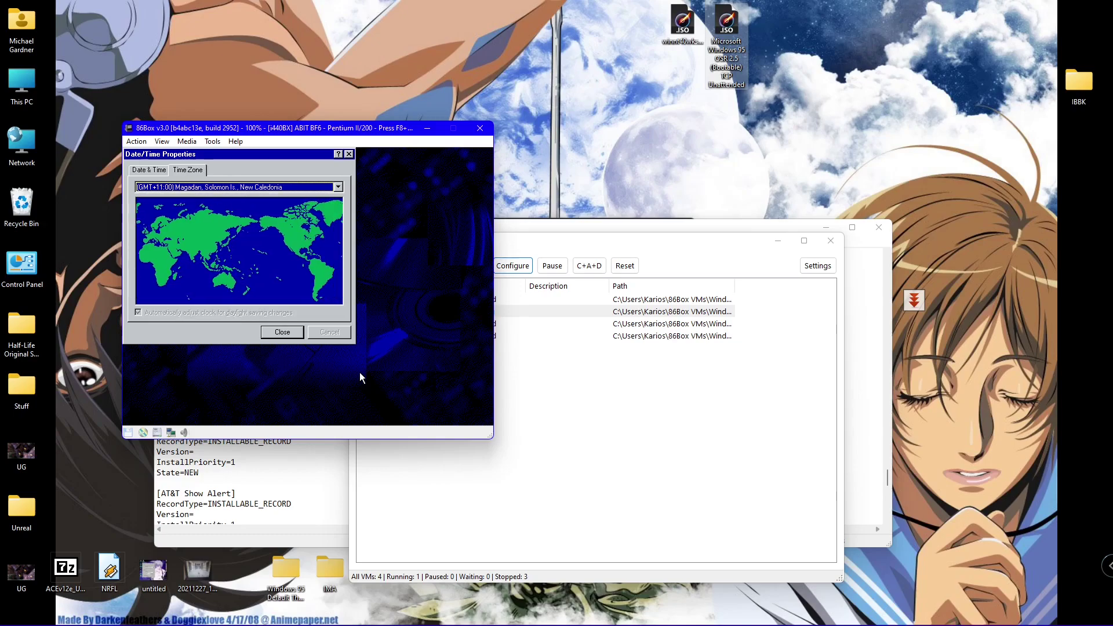
# - Select (GMT-07:00) Mountain Time (US & Canada) from the full time zone list and close Date/Time Properties
pyautogui.click(144, 171)
pyautogui.click(198, 172)
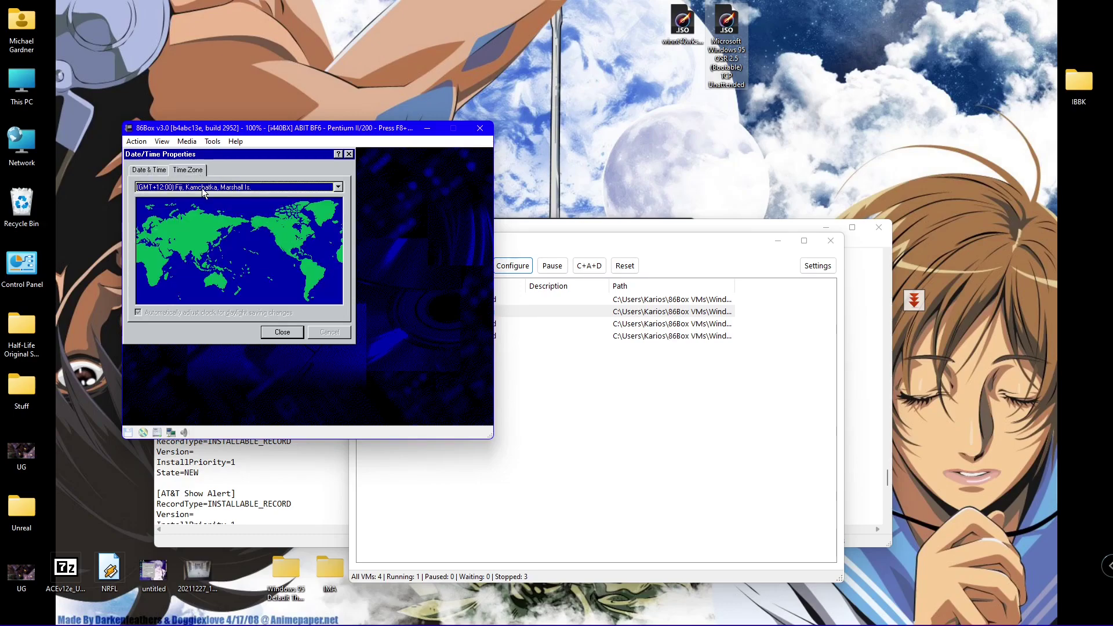
pyautogui.click(203, 190)
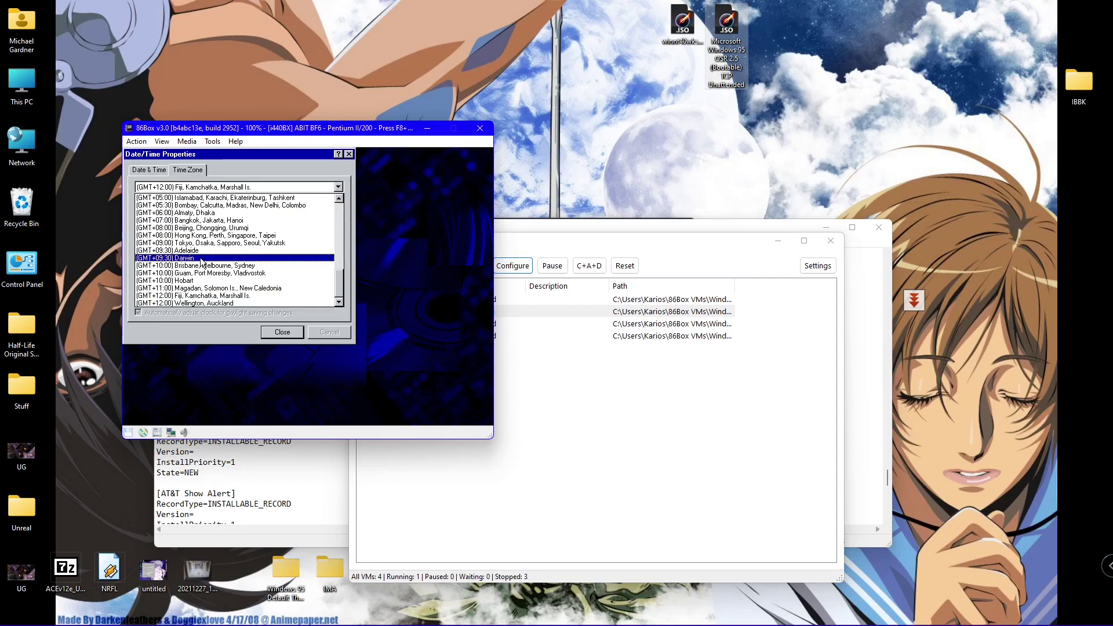
pyautogui.moveTo(339, 283); pyautogui.dragTo(340, 204)
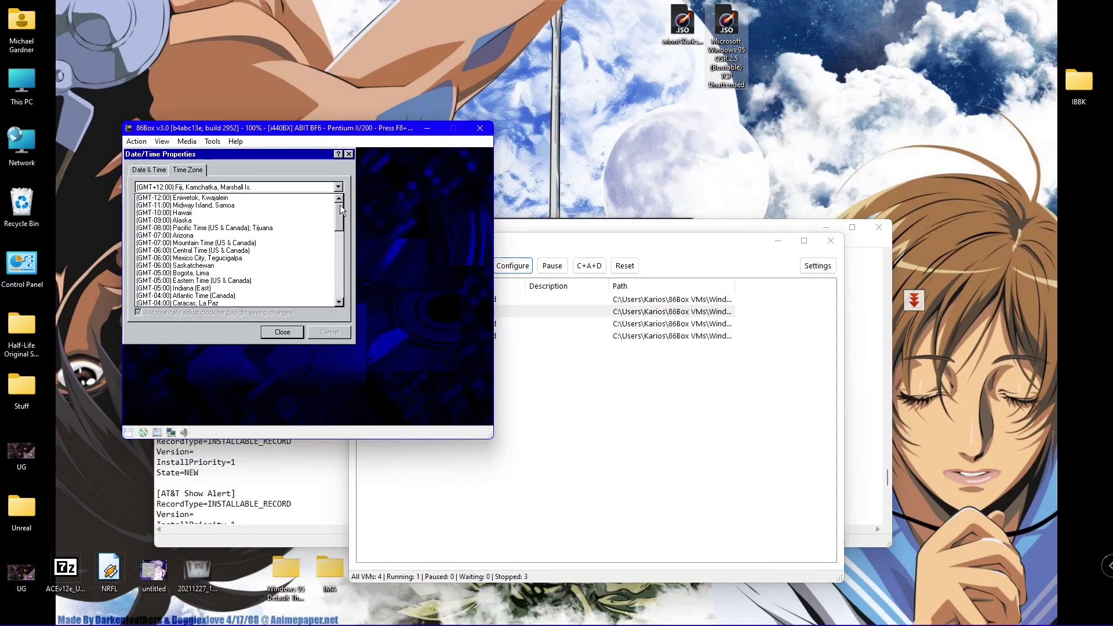
pyautogui.click(238, 243)
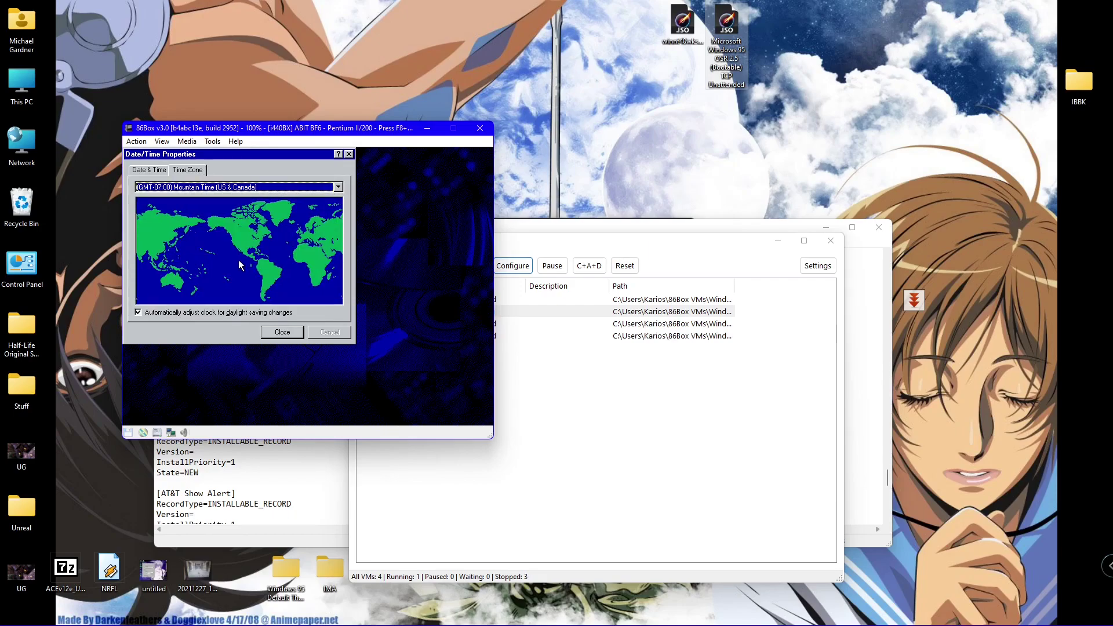
pyautogui.click(275, 332)
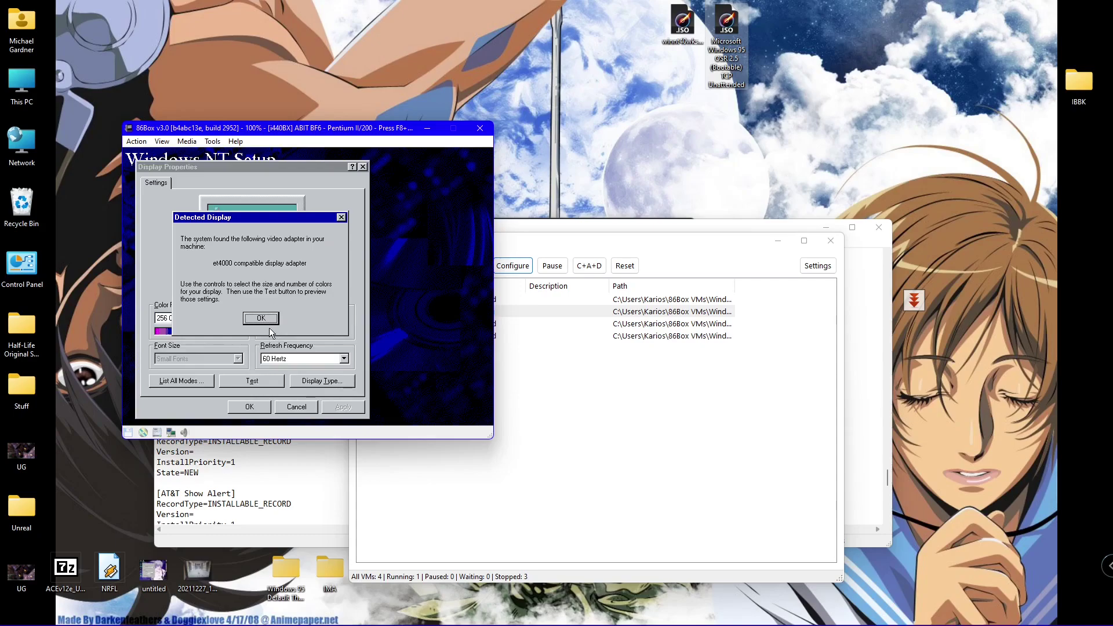
# - Dismiss the detected et4000 display notice and try applying 65536 colours, dismissing the untested-settings warning
pyautogui.click(261, 319)
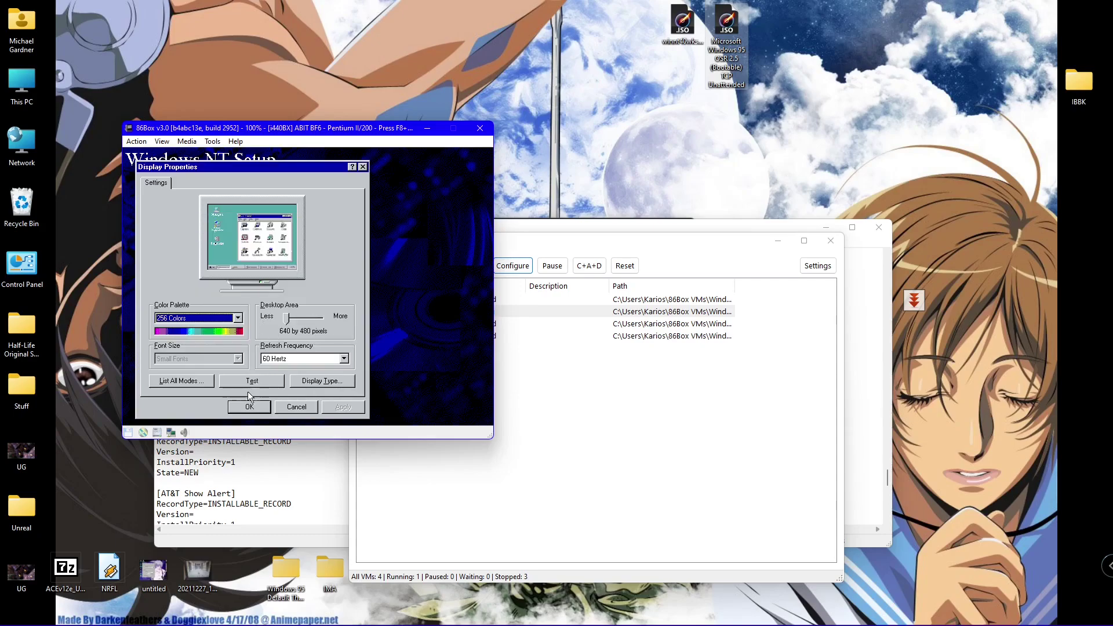
pyautogui.click(225, 317)
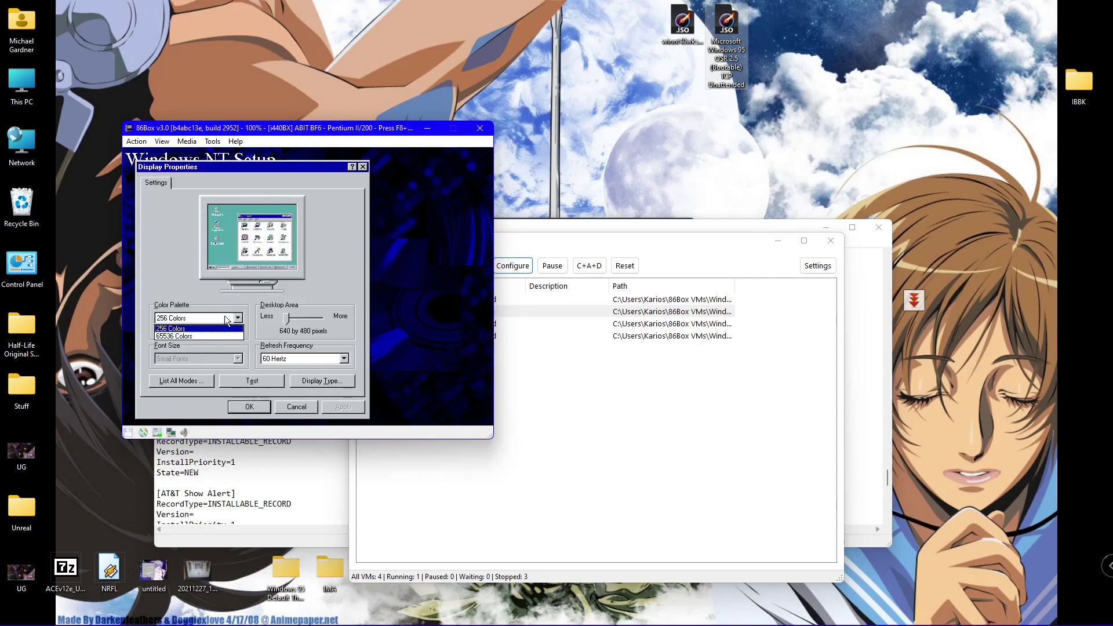
pyautogui.click(216, 336)
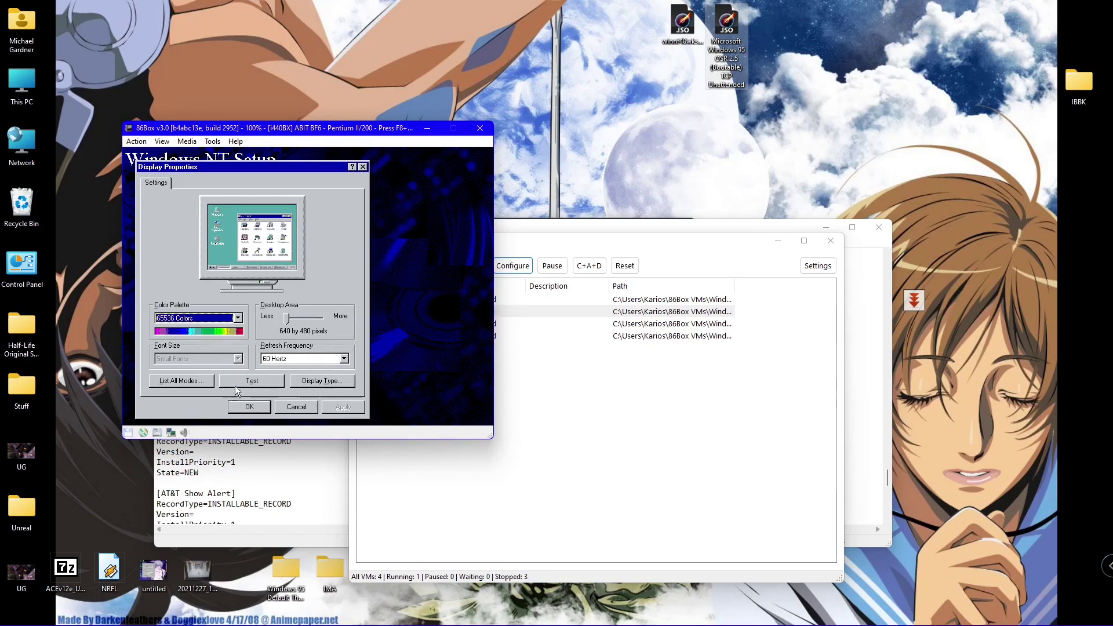
pyautogui.click(242, 407)
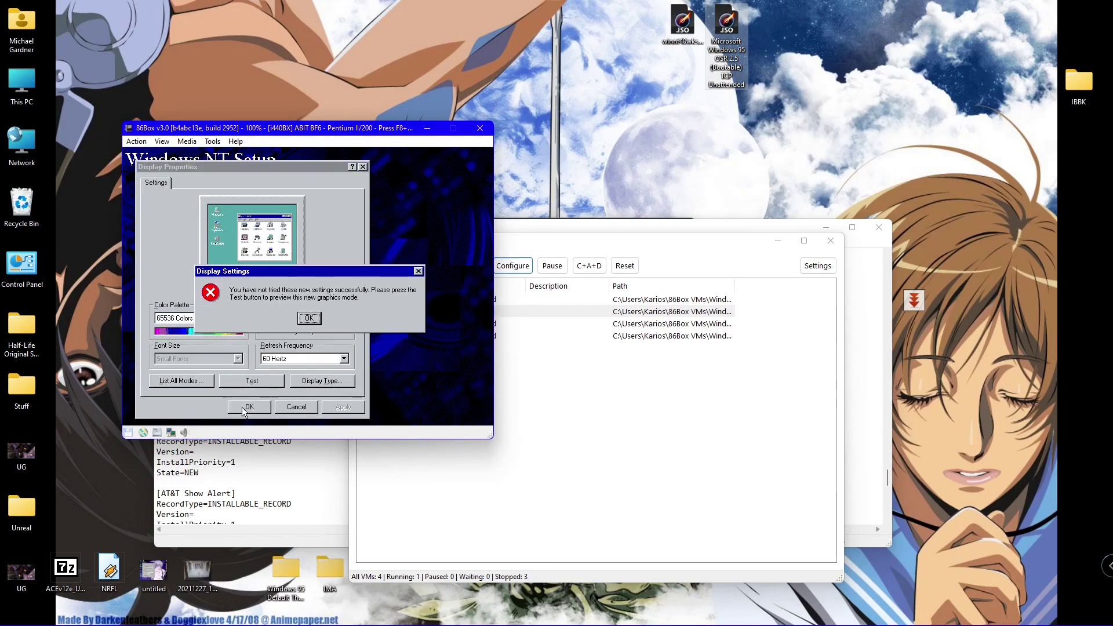
pyautogui.click(303, 322)
# - Revert to 256 colours at 640 by 480 and close Display Properties
pyautogui.click(198, 317)
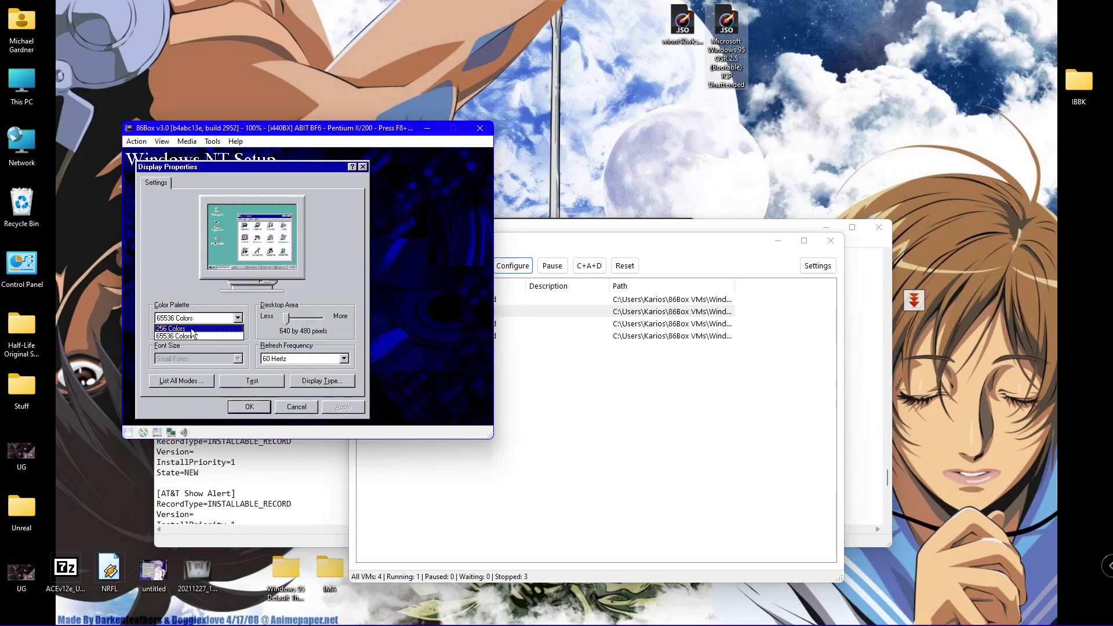
pyautogui.click(192, 330)
pyautogui.click(247, 406)
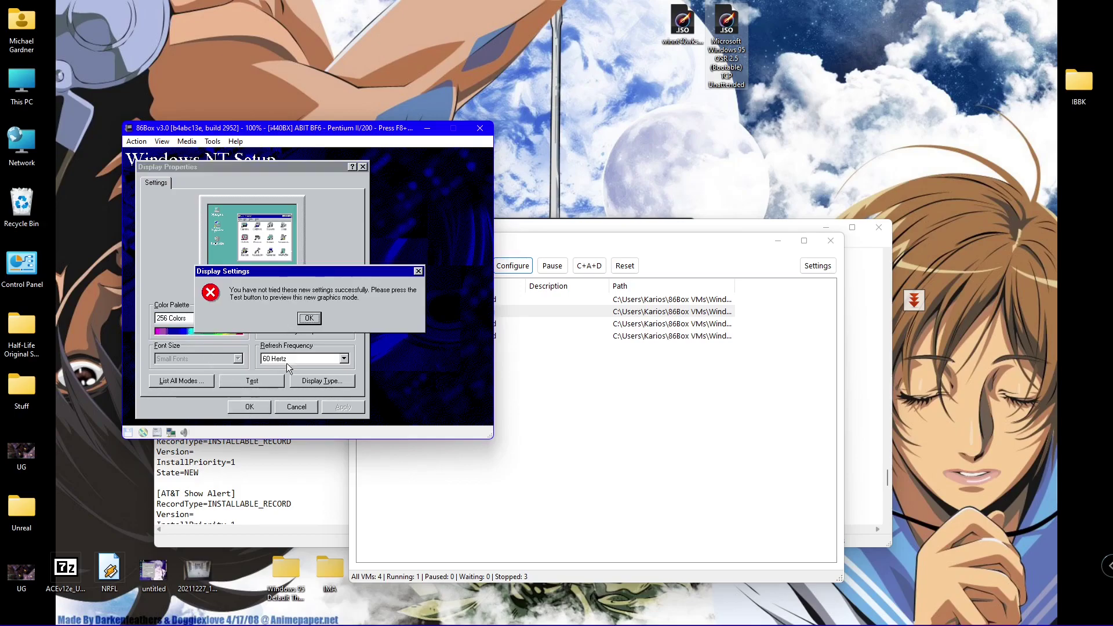
pyautogui.click(308, 319)
pyautogui.click(294, 408)
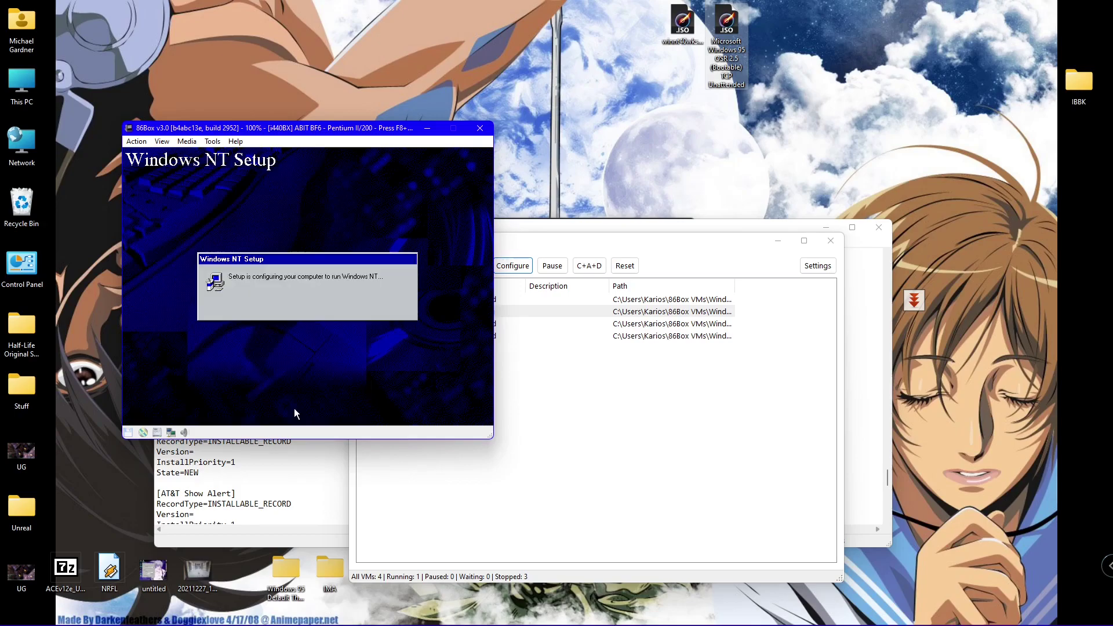
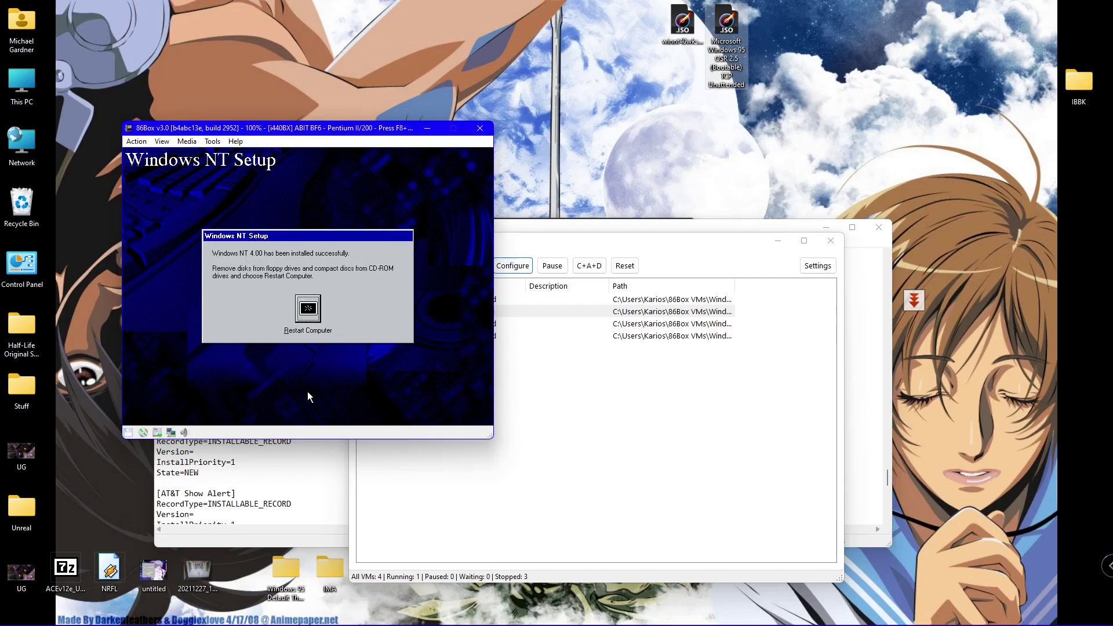
# - Restart the guest computer now that Windows NT setup has finished
pyautogui.click(308, 310)
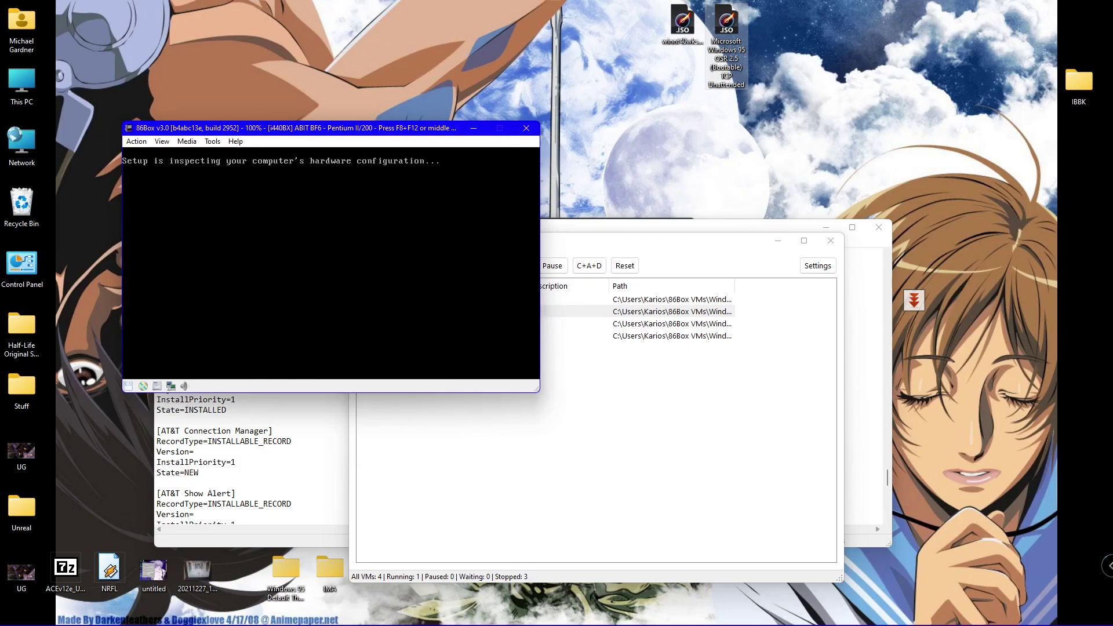
pyautogui.hotkey('alt', 'Tab')
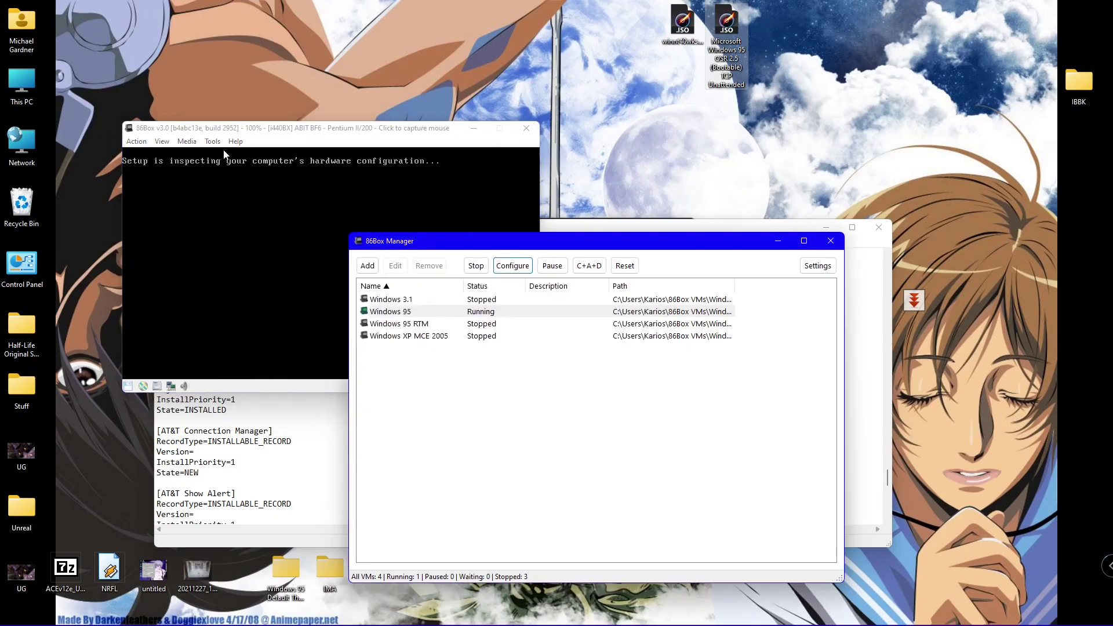
pyautogui.click(214, 145)
# - Set CD-ROM 1 to Empty, ejecting the NT image, and reboot the VM with Ctrl+Alt+Del
pyautogui.click(214, 145)
pyautogui.moveTo(164, 145)
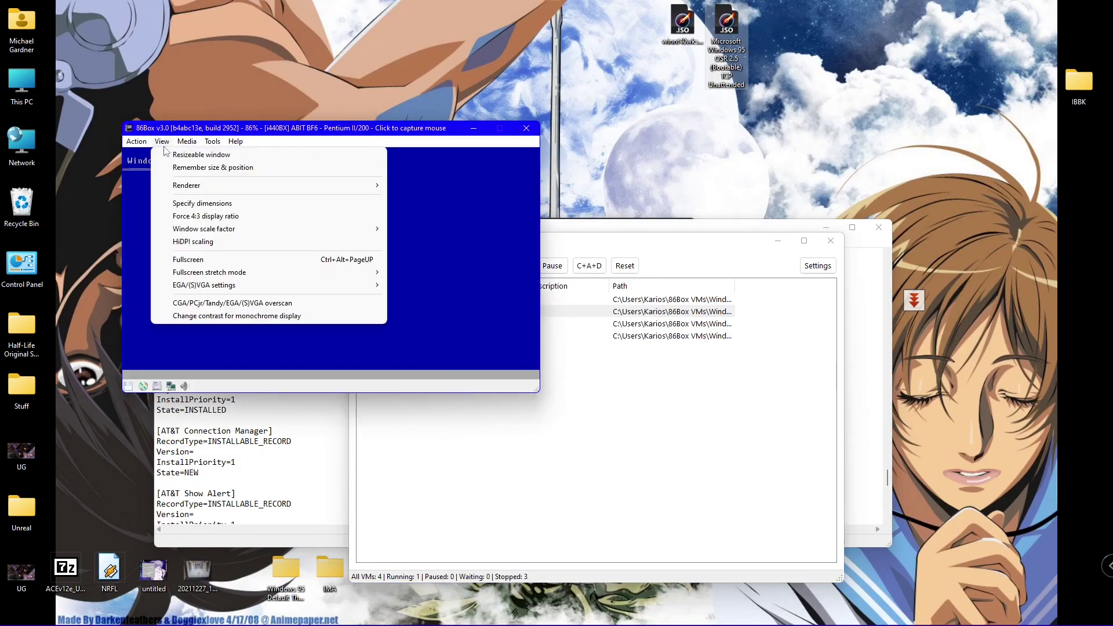
pyautogui.moveTo(258, 168)
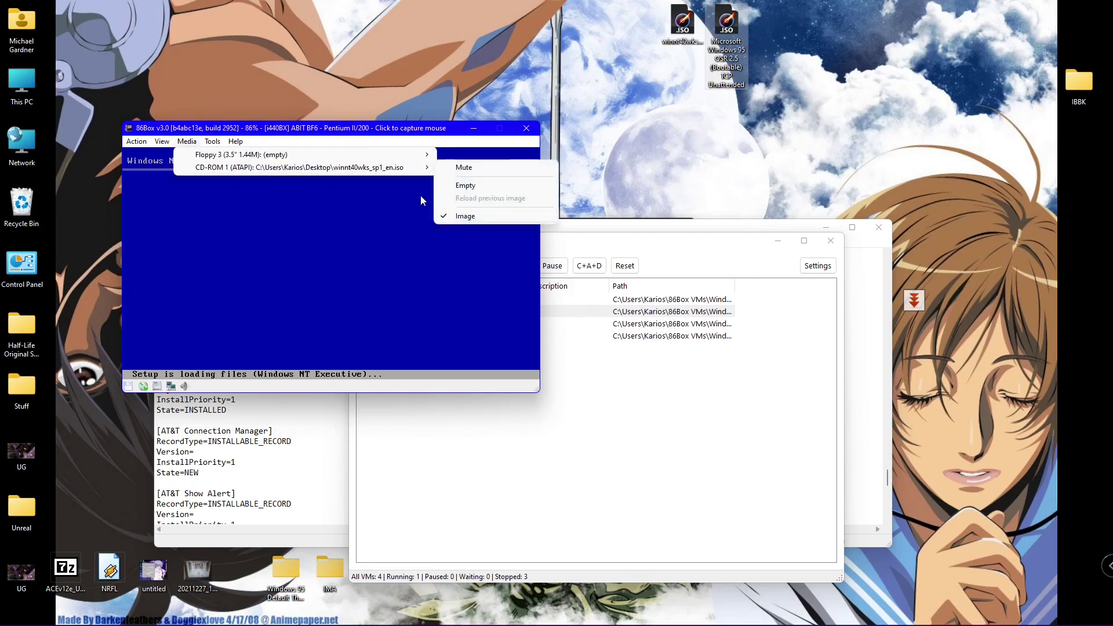
pyautogui.click(470, 187)
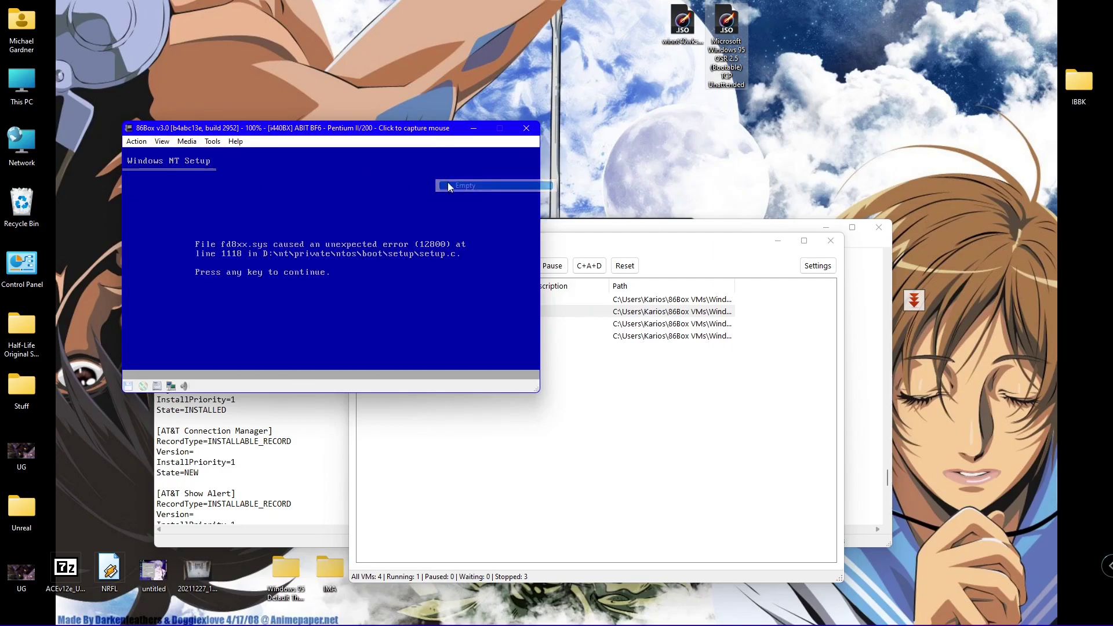
pyautogui.click(137, 143)
pyautogui.click(157, 185)
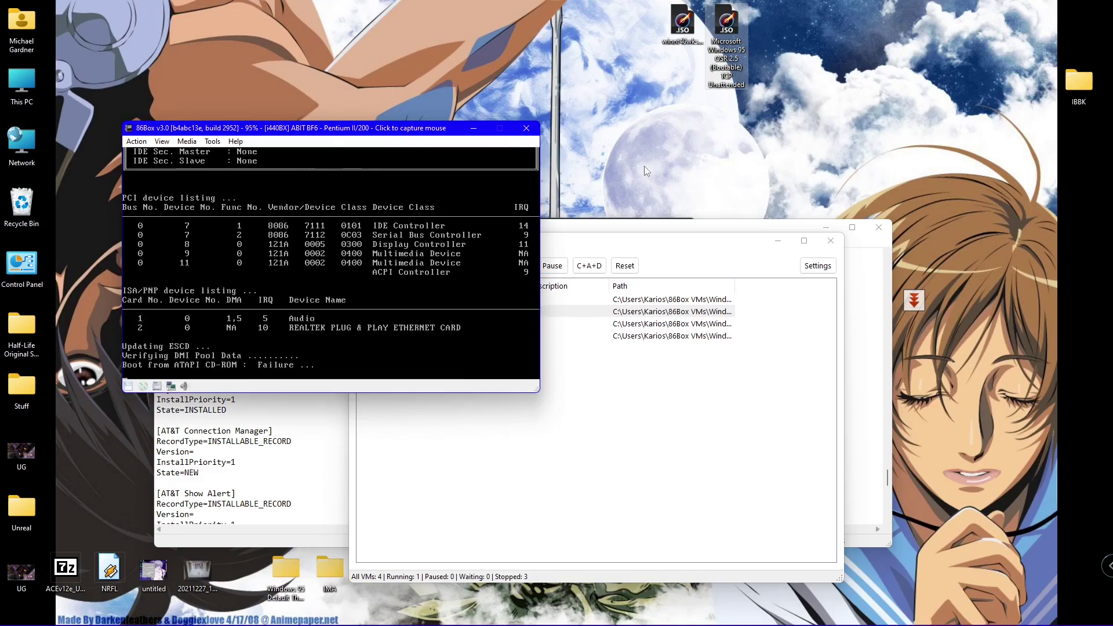
# - Boot the Windows NT Workstation 4.00 [VGA mode] entry from the OS Loader menu
pyautogui.press('Down')
pyautogui.press('Up')
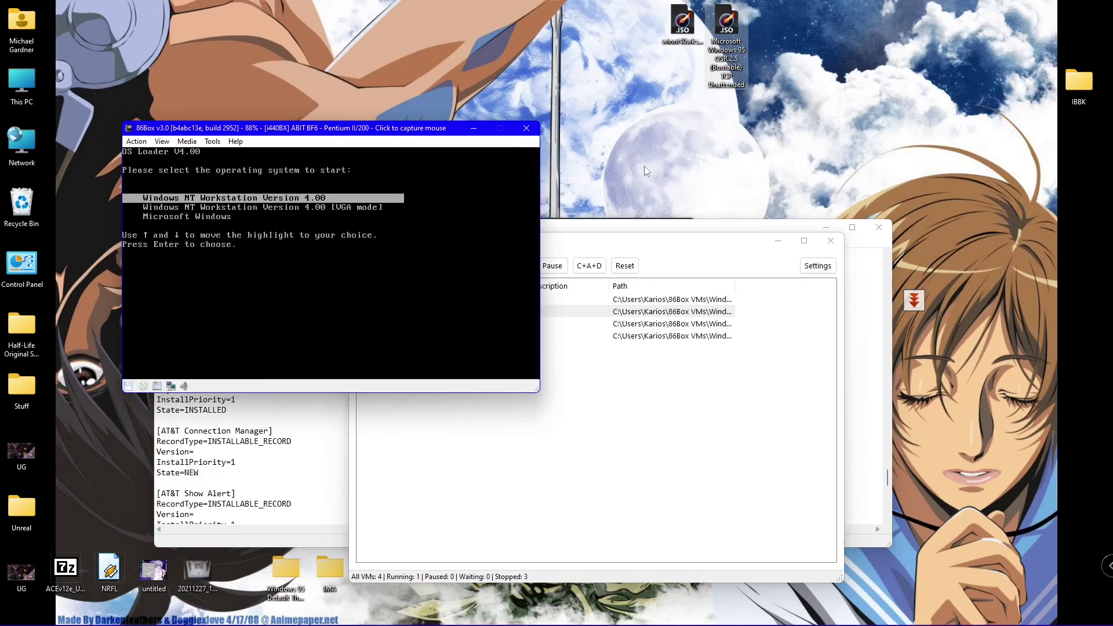
pyautogui.press('Down')
pyautogui.press('Down')
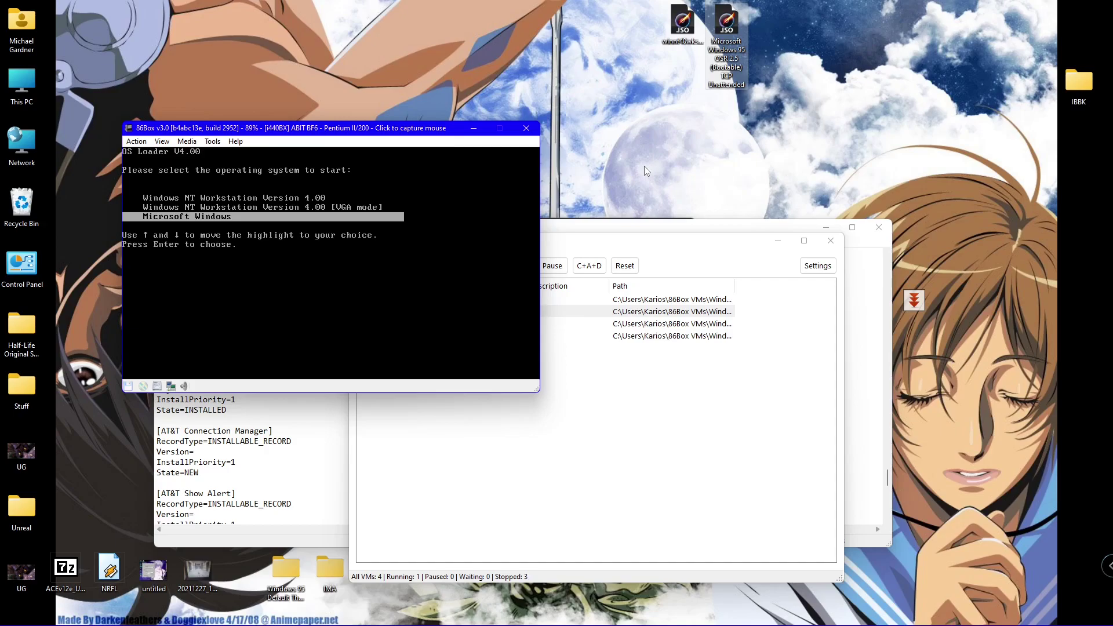
pyautogui.press('Up')
pyautogui.press('Return')
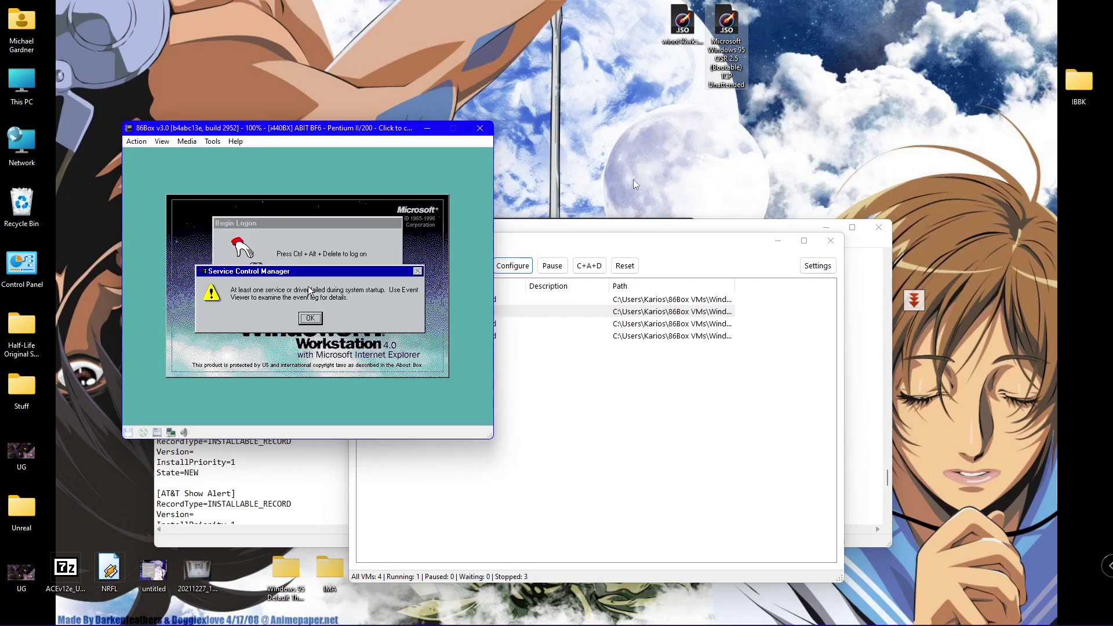
# - Dismiss the Service Control Manager warning and send Ctrl+Alt+Del for the logon prompt
pyautogui.click(417, 409)
pyautogui.click(310, 318)
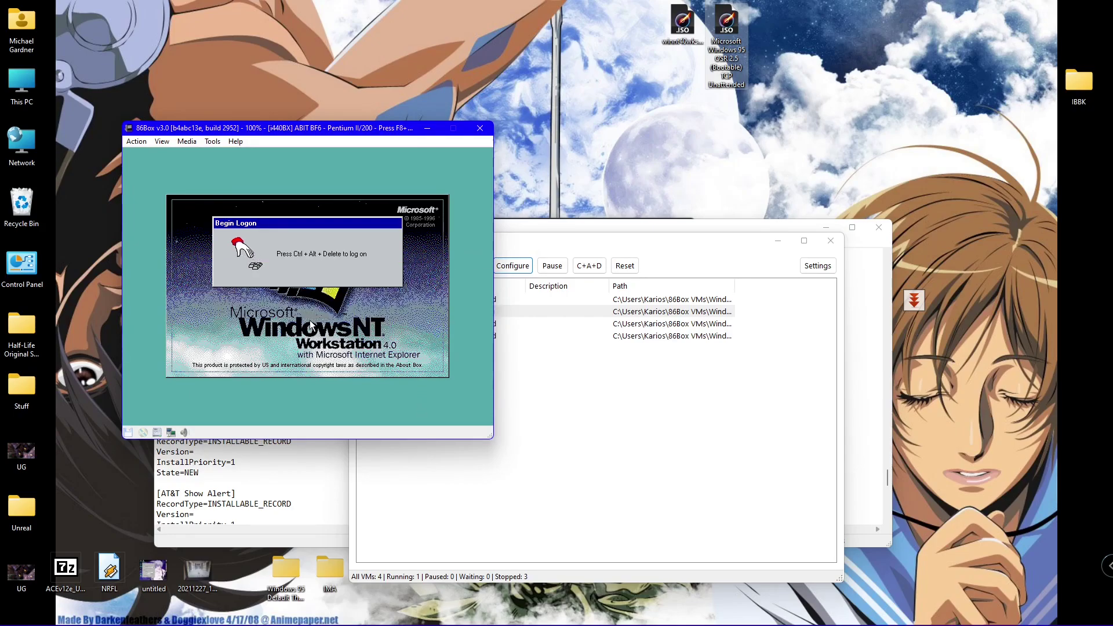
pyautogui.hotkey('ctrl', 'alt', 'Delete')
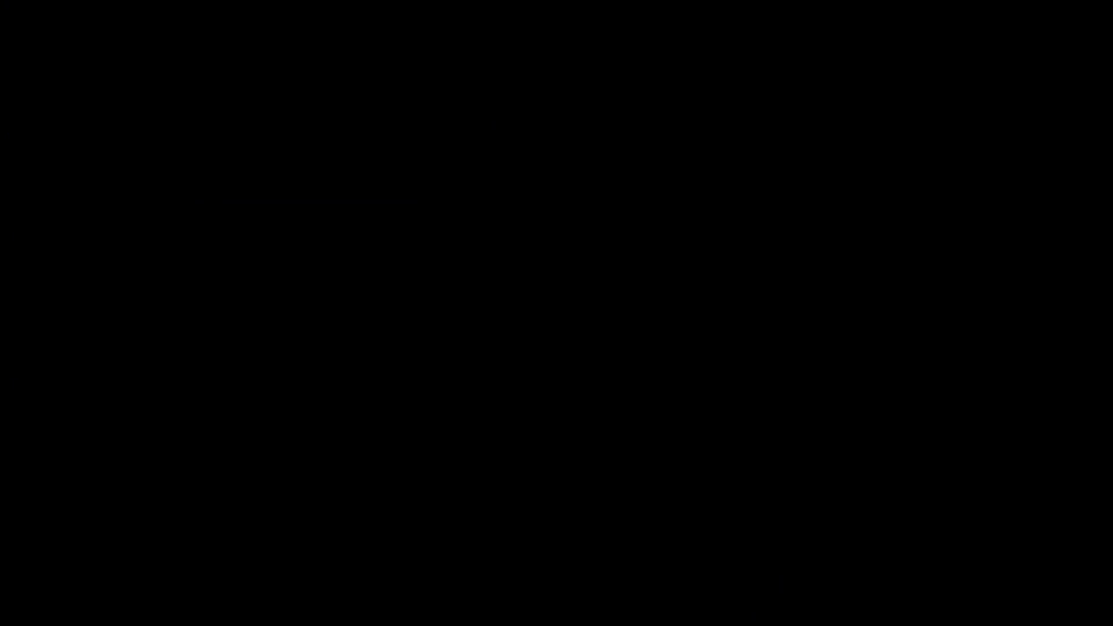
pyautogui.press('Escape')
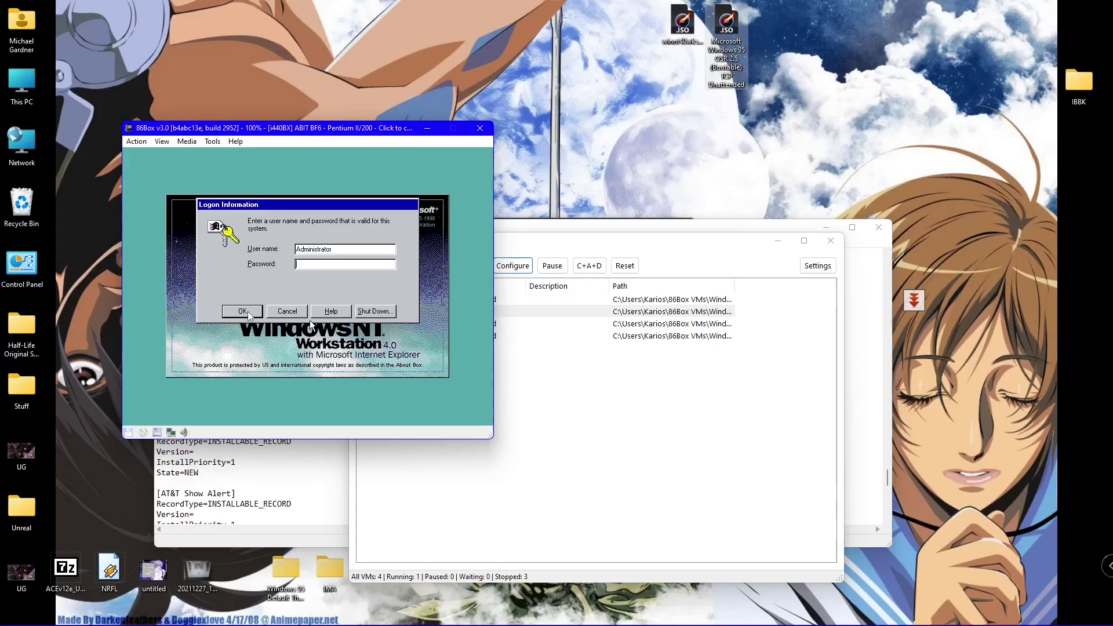
pyautogui.click(312, 325)
# - Try logging on as Administrator with a blank password twice, dismiss the failures, and reopen logon
pyautogui.click(233, 318)
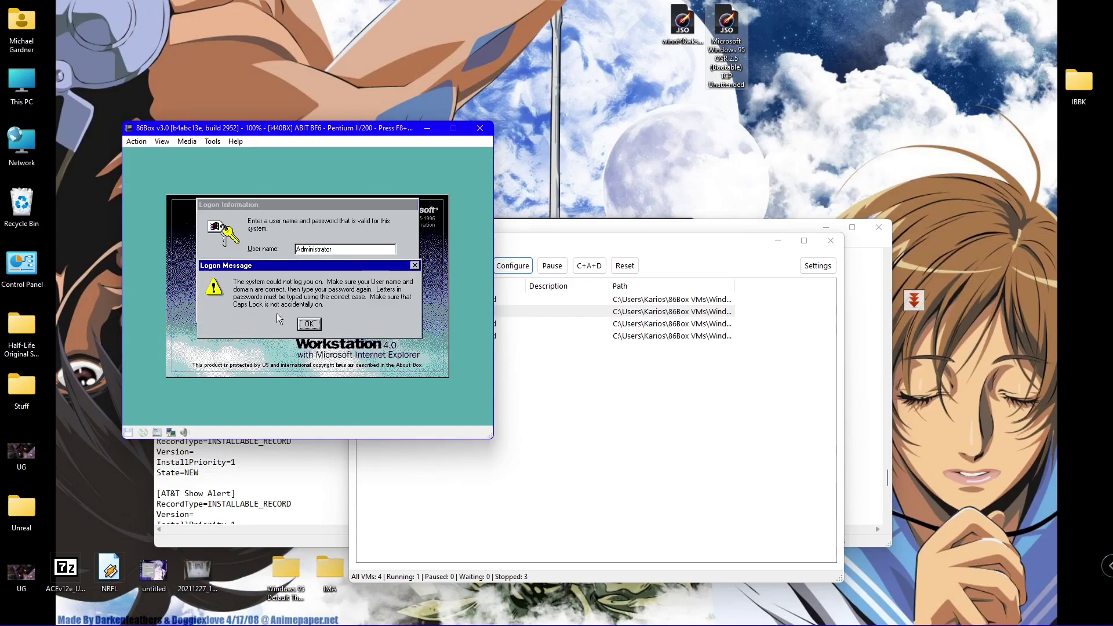
pyautogui.click(310, 324)
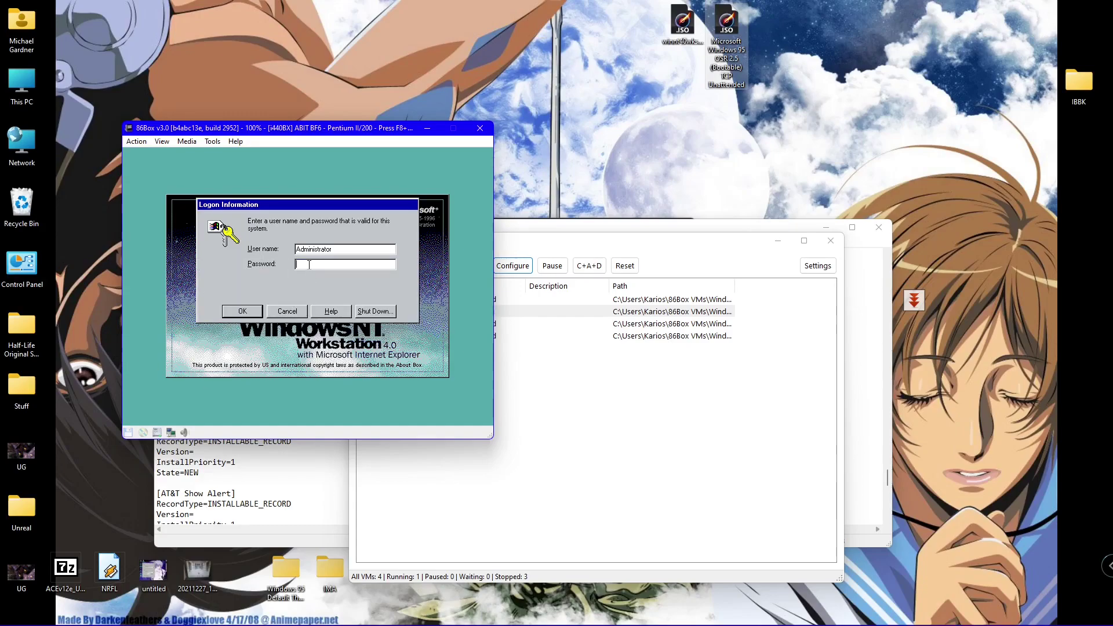
pyautogui.press('Return')
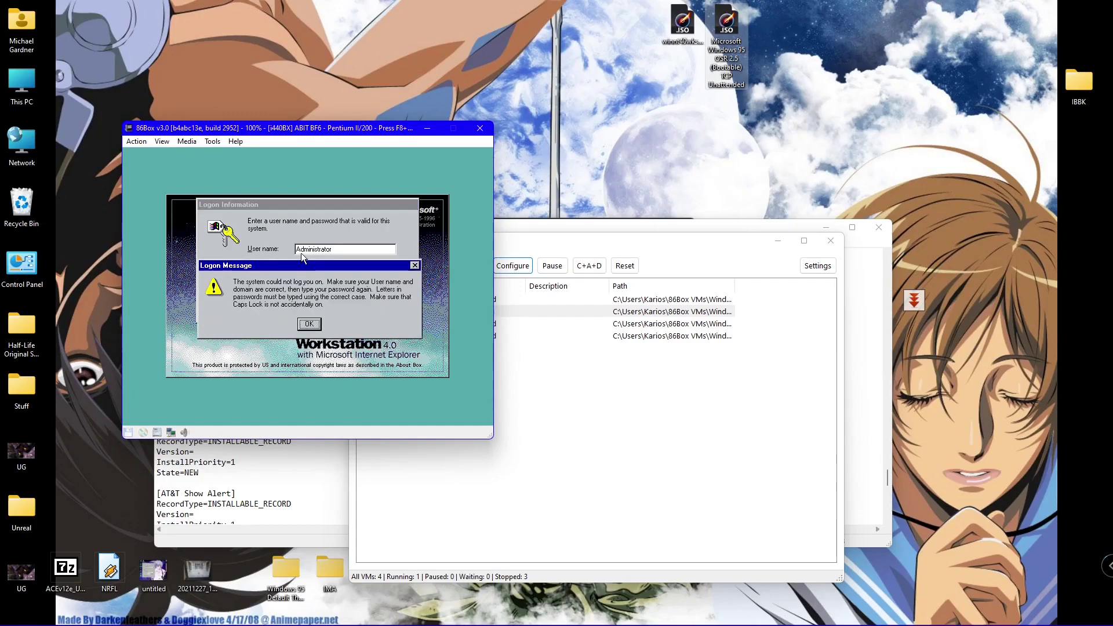
pyautogui.click(310, 324)
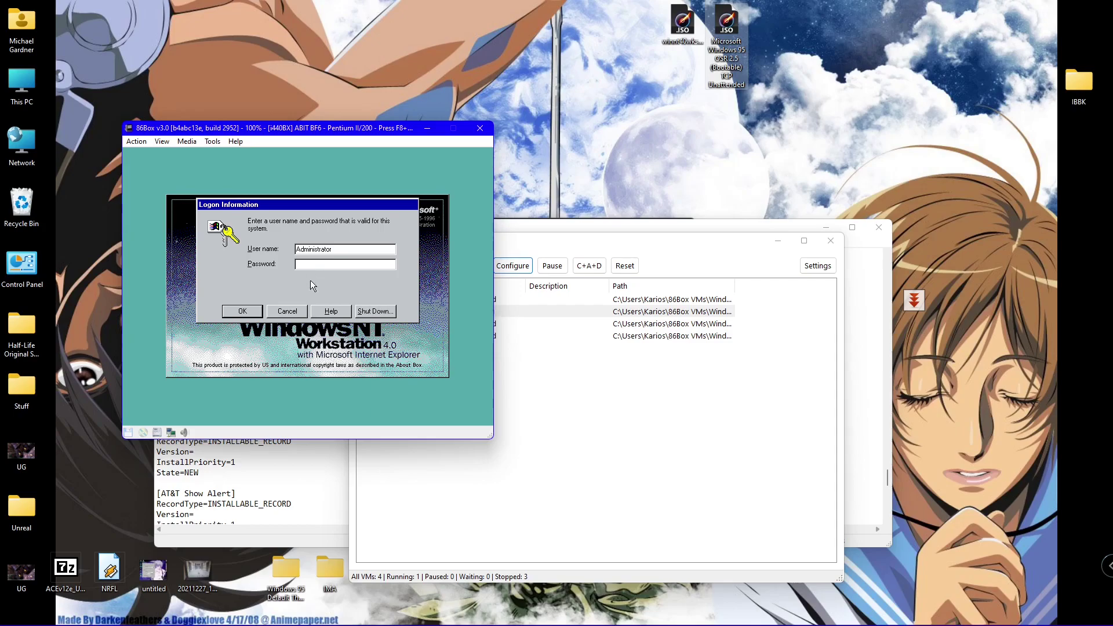
pyautogui.click(299, 311)
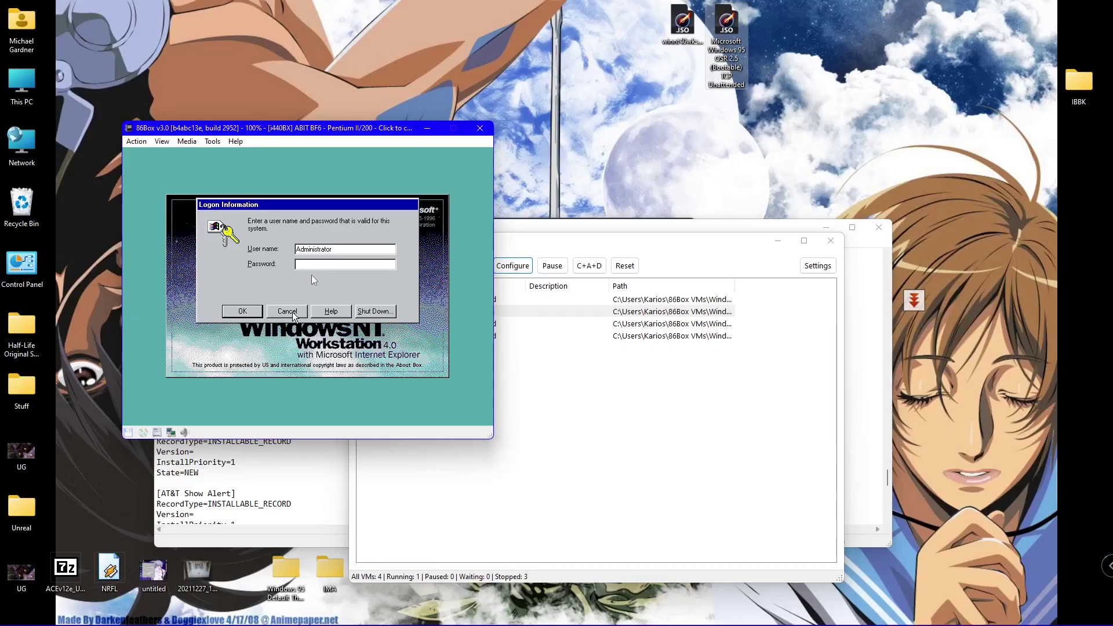
pyautogui.click(292, 314)
# - Shut down Windows NT from the logon screen, restart, and boot the NT entry
pyautogui.click(356, 311)
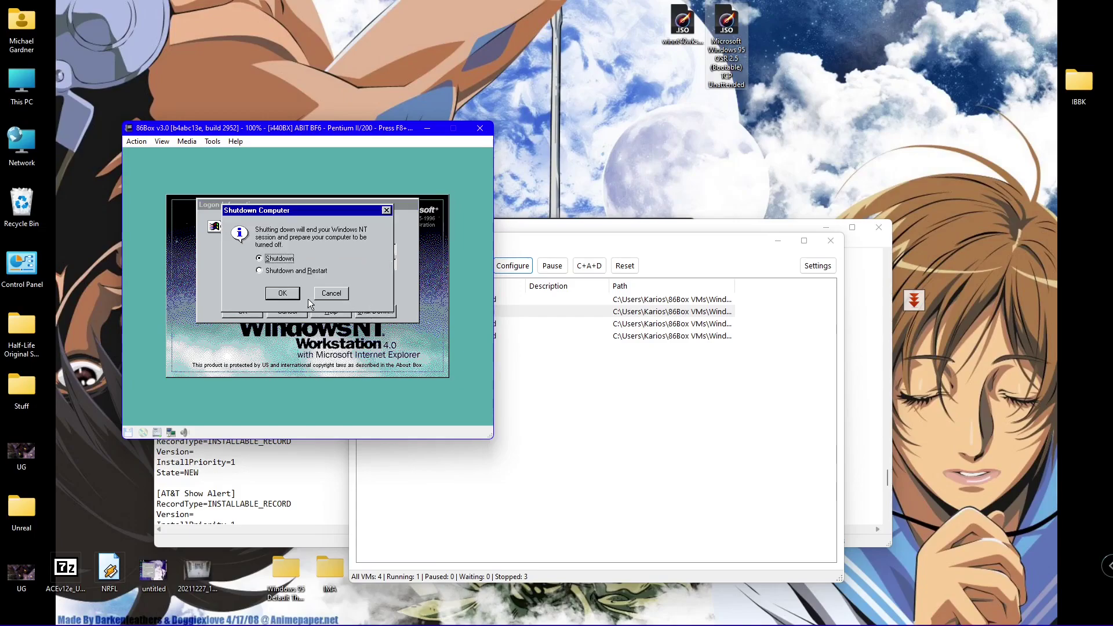
pyautogui.click(283, 295)
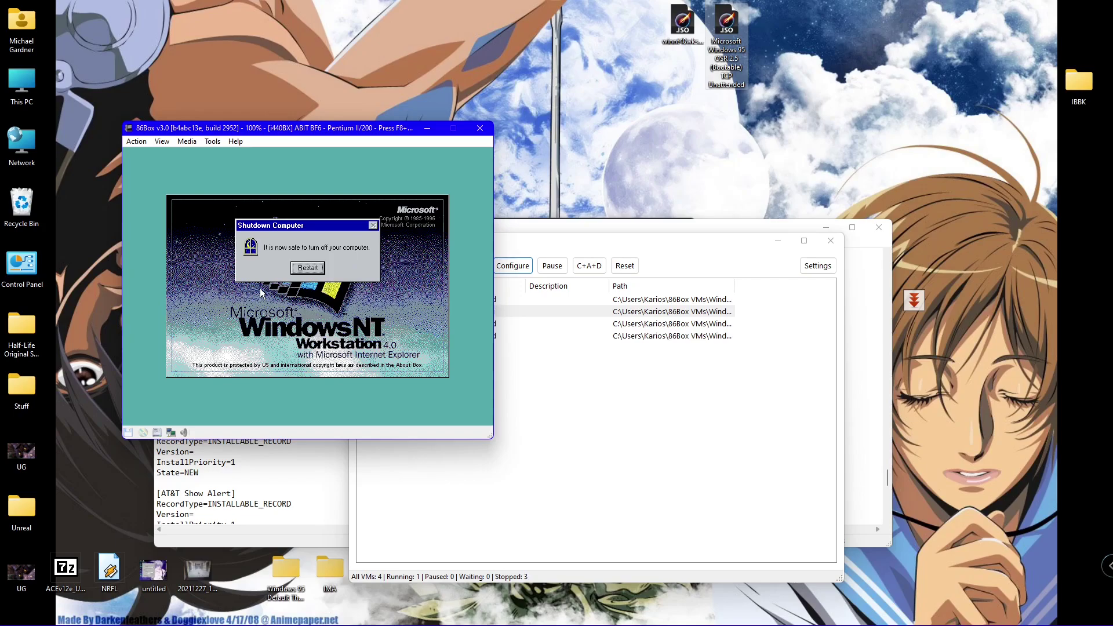
pyautogui.click(308, 267)
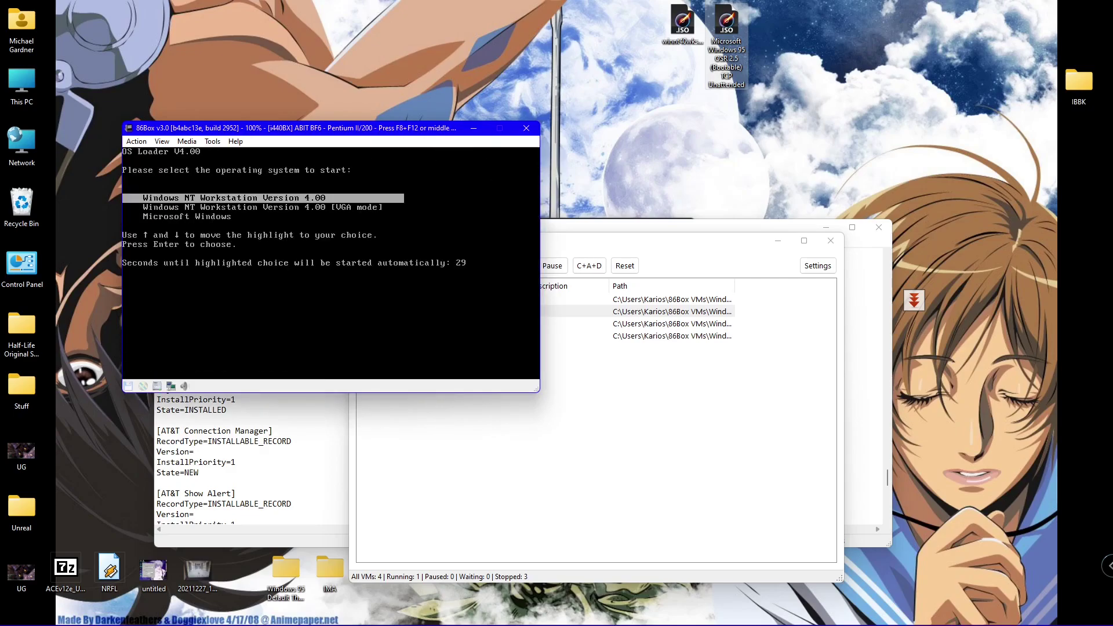
pyautogui.press('Return')
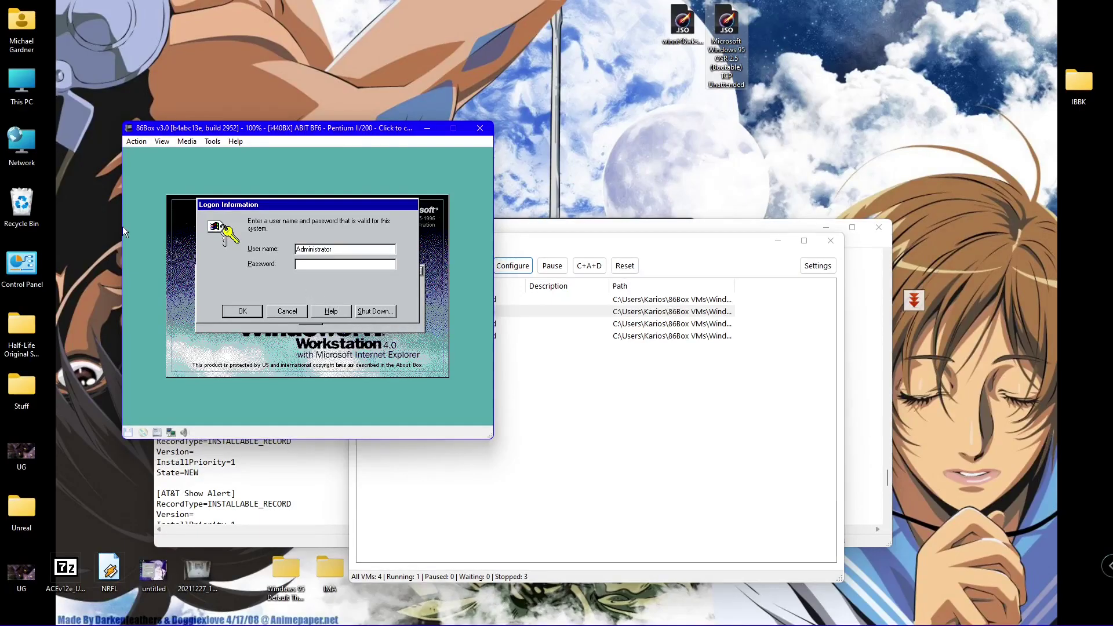
# - Dismiss the service warning, shut down NT again, and return to the VM window
pyautogui.click(259, 312)
pyautogui.click(315, 317)
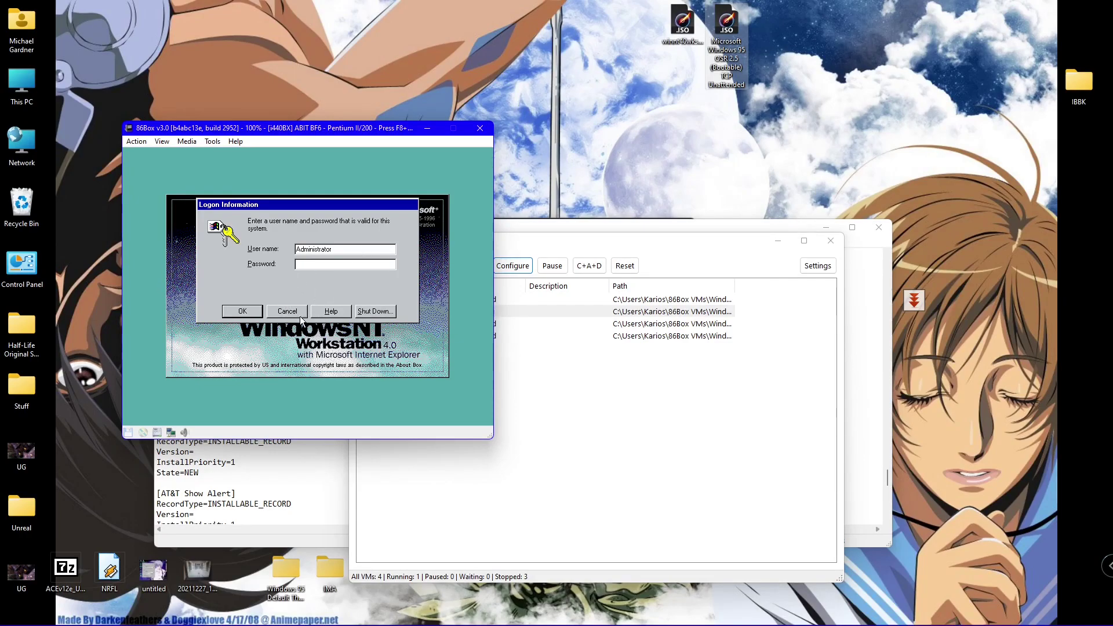
pyautogui.click(366, 312)
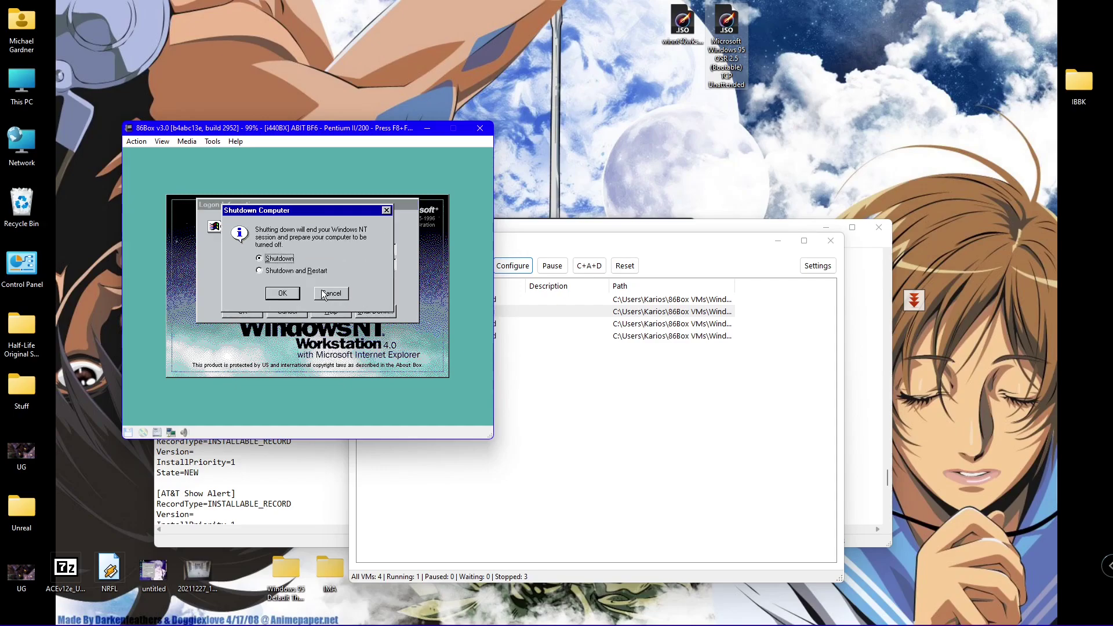
pyautogui.click(291, 293)
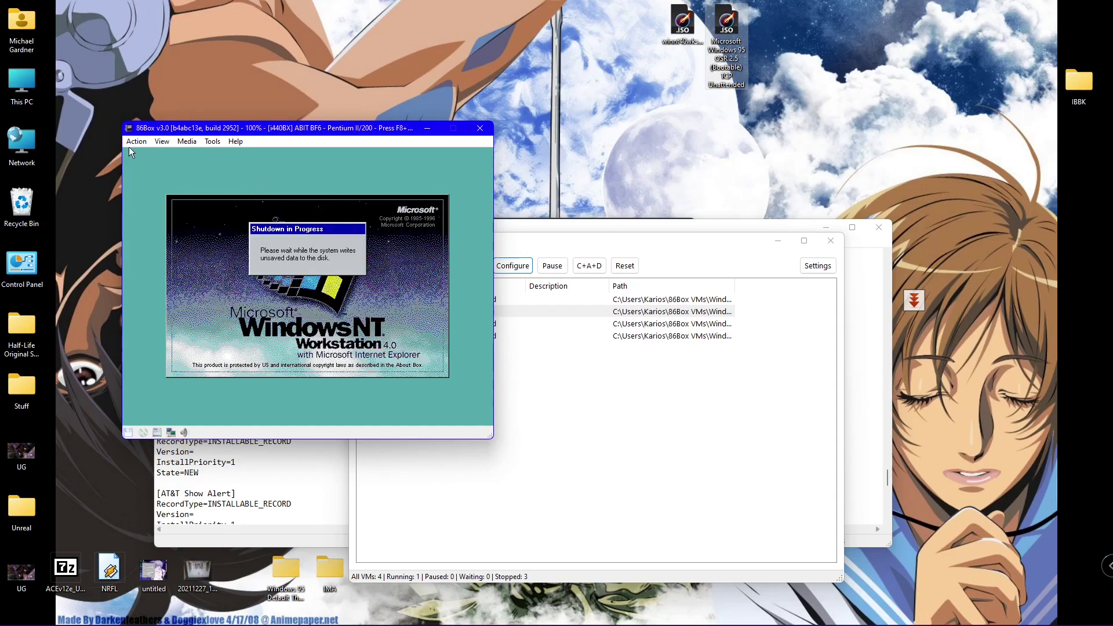
pyautogui.hotkey('alt', 'Tab')
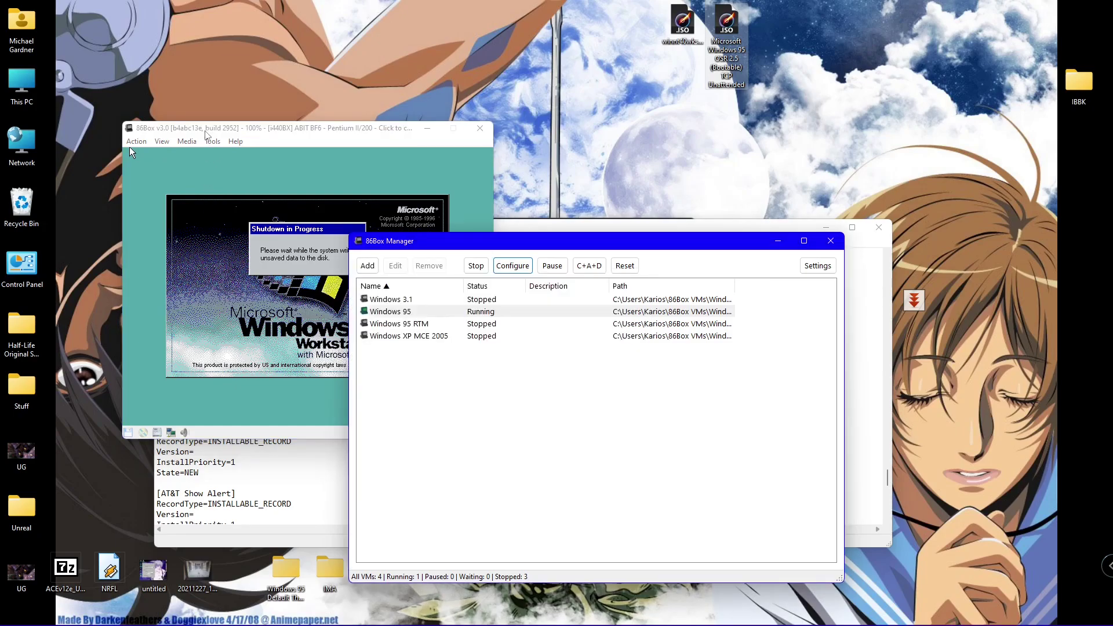
pyautogui.click(206, 134)
# - Reset the virtual machine and boot Windows NT in VGA mode
pyautogui.click(136, 141)
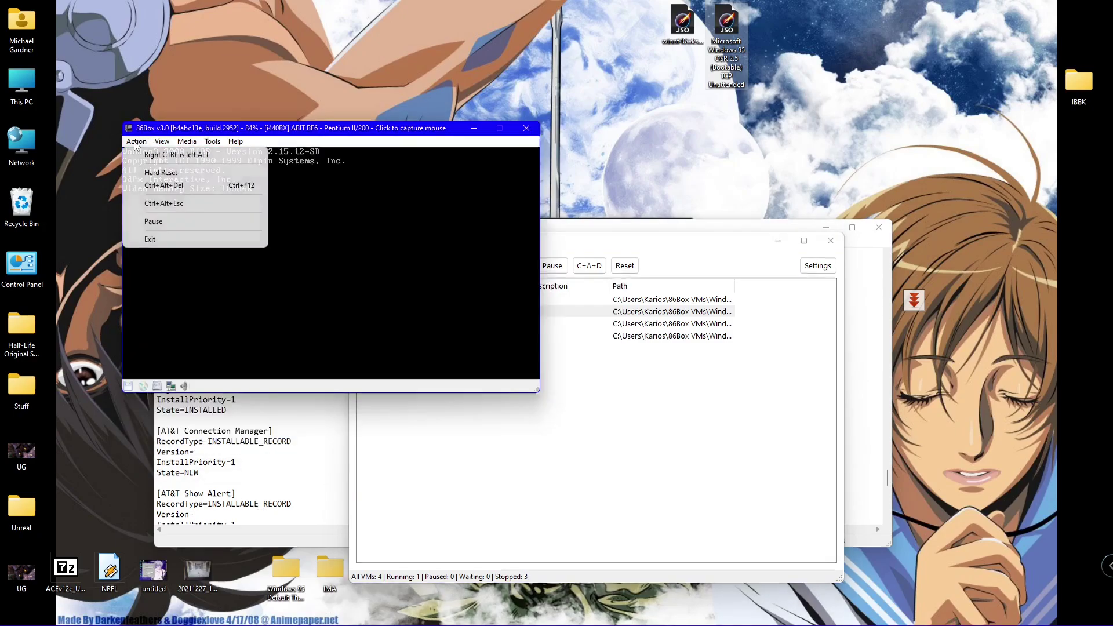
pyautogui.click(266, 142)
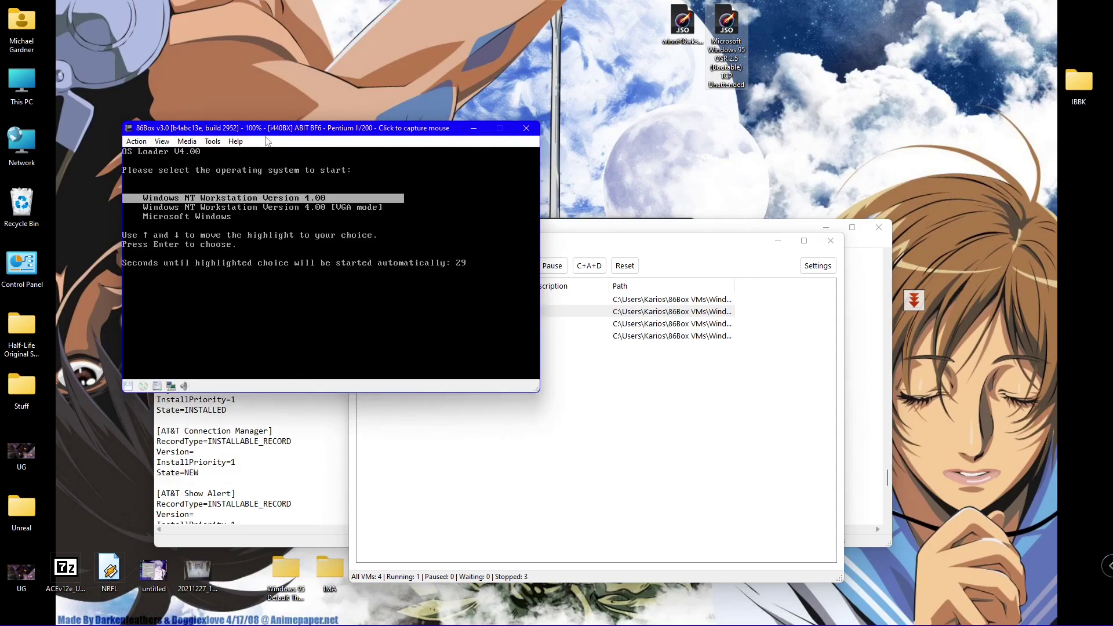
pyautogui.press('Down')
pyautogui.press('Return')
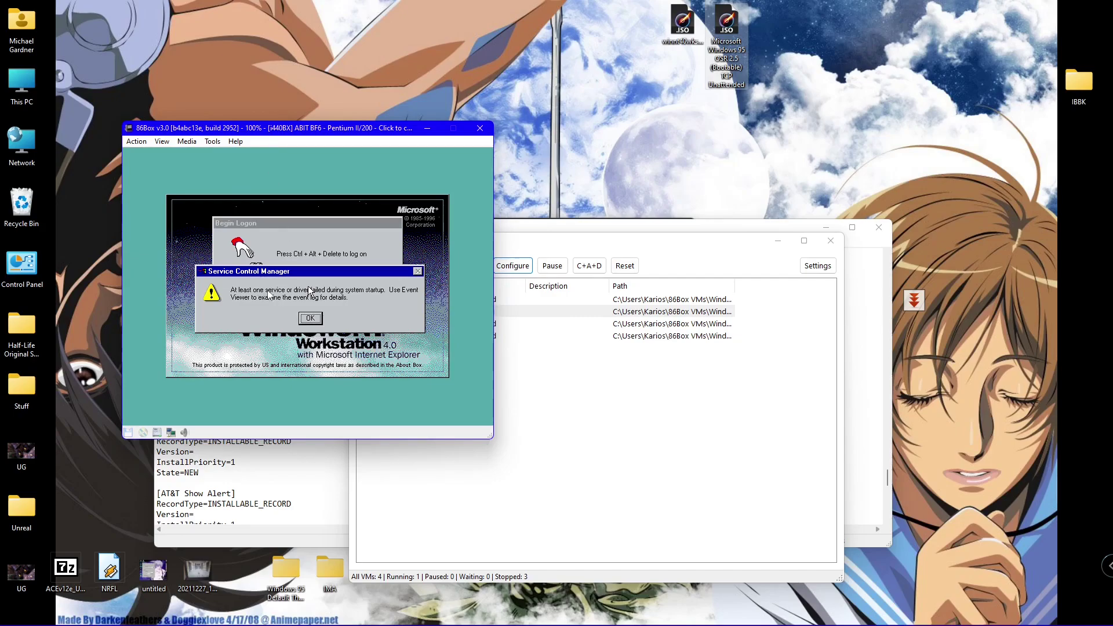
# - Dismiss the service failure warning and send Ctrl+Alt+Del from the Action menu
pyautogui.click(268, 293)
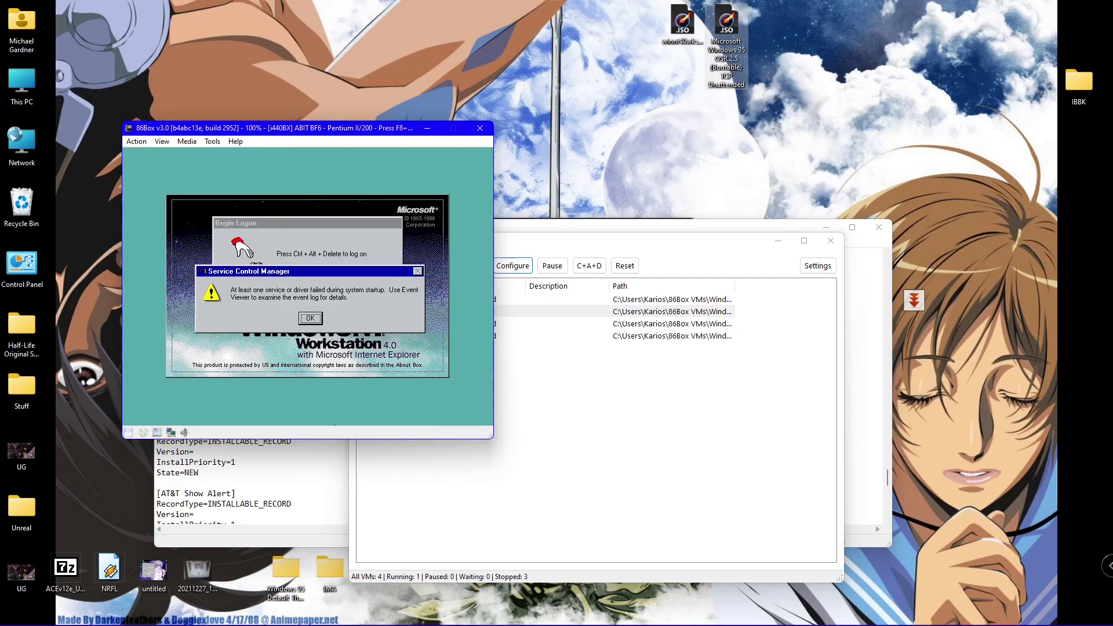
pyautogui.click(302, 319)
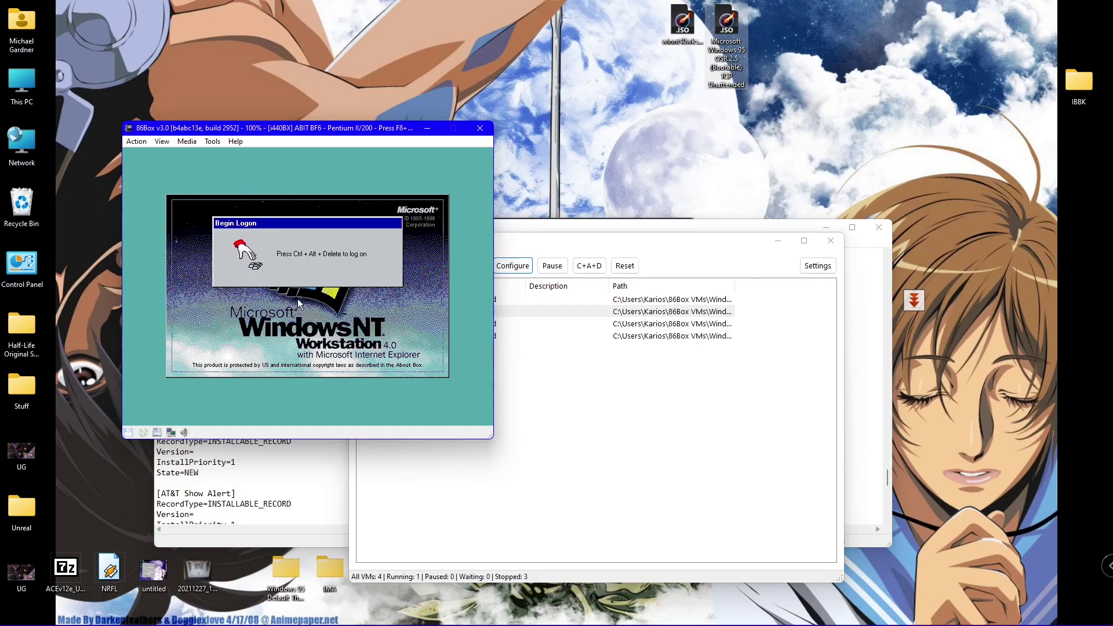
pyautogui.hotkey('alt', 'Tab')
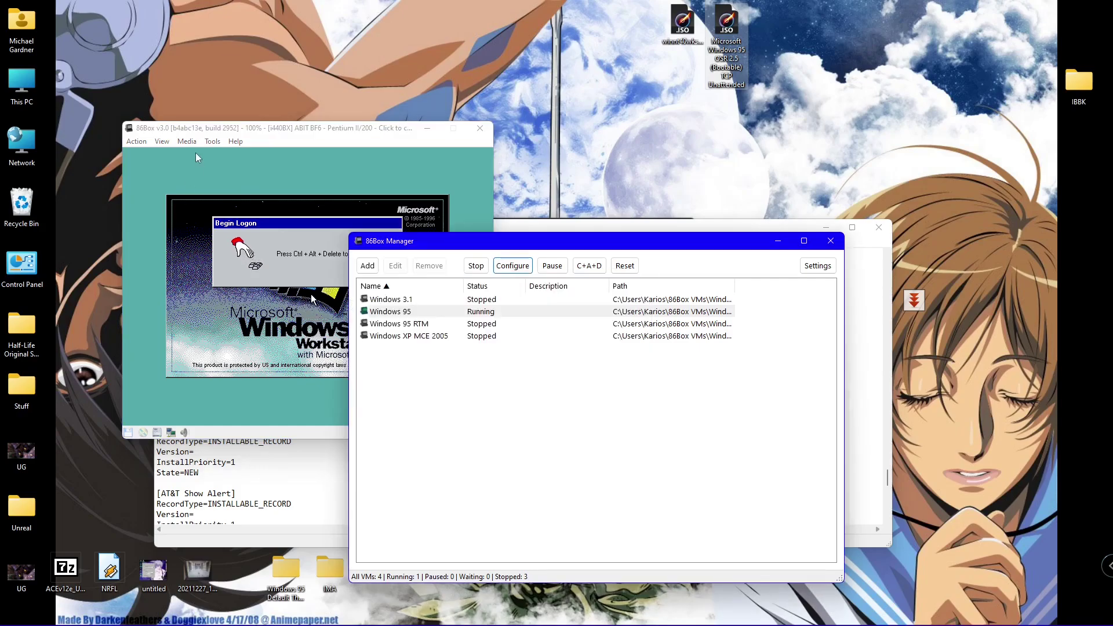
pyautogui.click(180, 143)
pyautogui.click(137, 141)
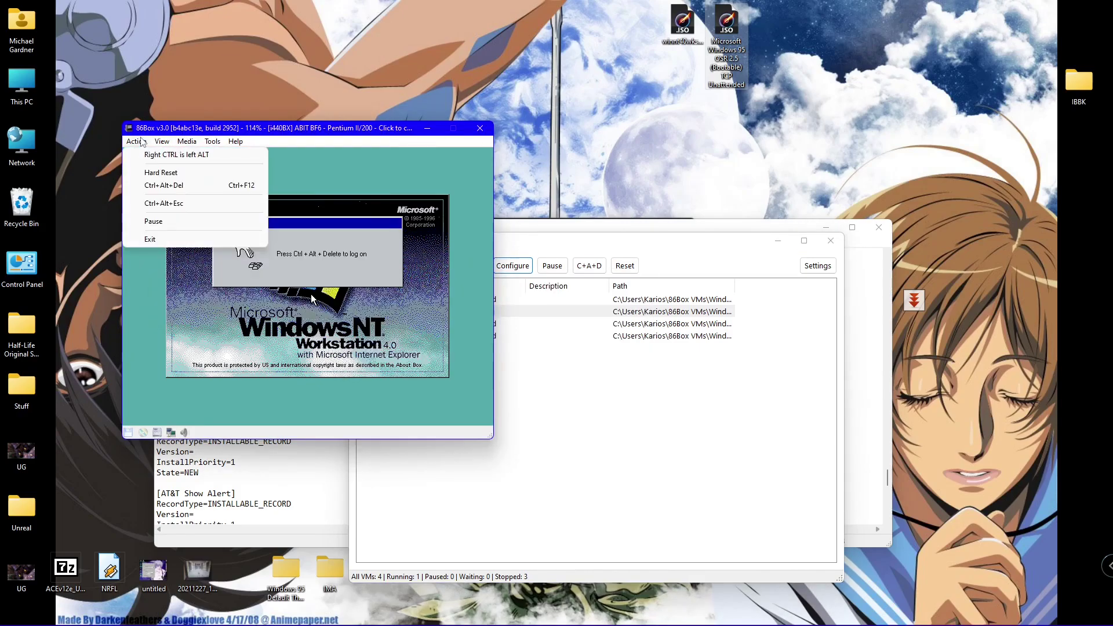
pyautogui.click(148, 185)
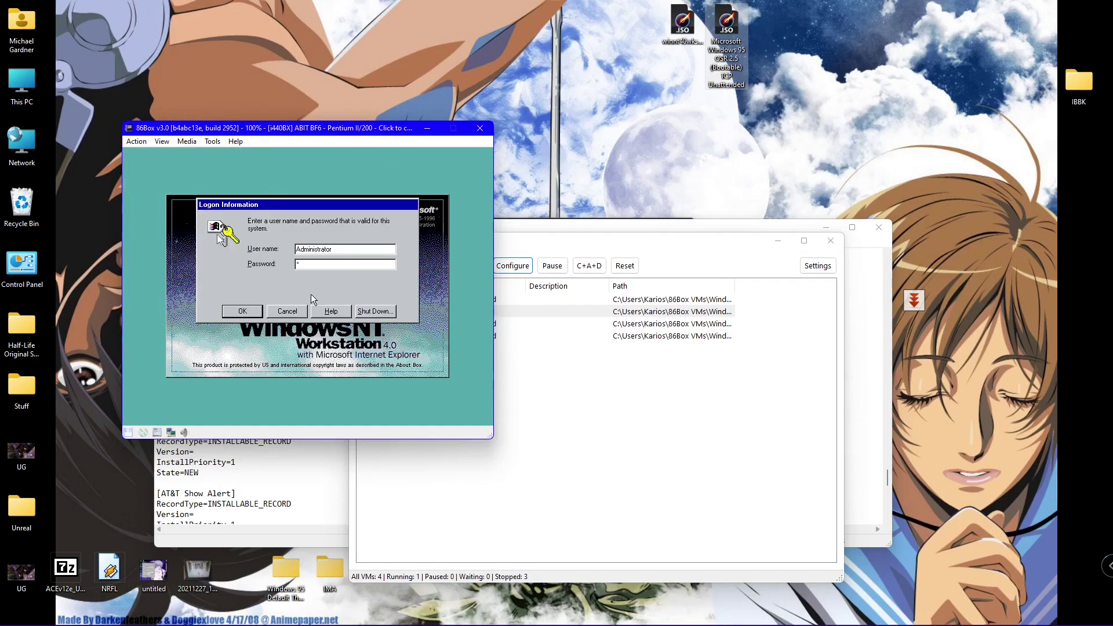
# - Log on as Administrator and close the Welcome to Windows NT dialog
pyautogui.press('Return')
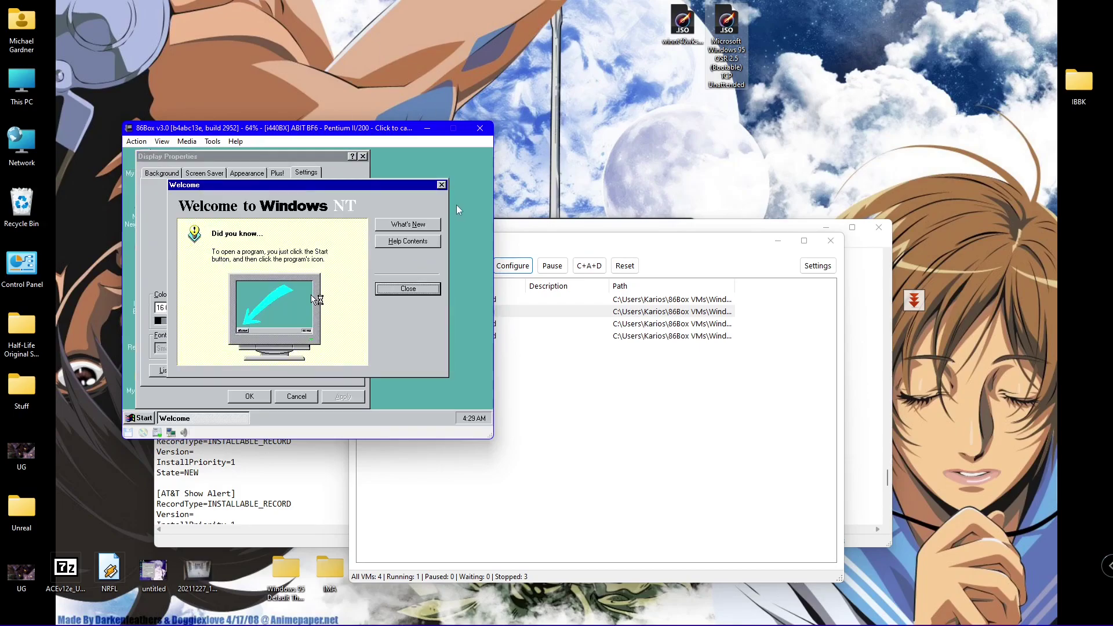
pyautogui.click(208, 410)
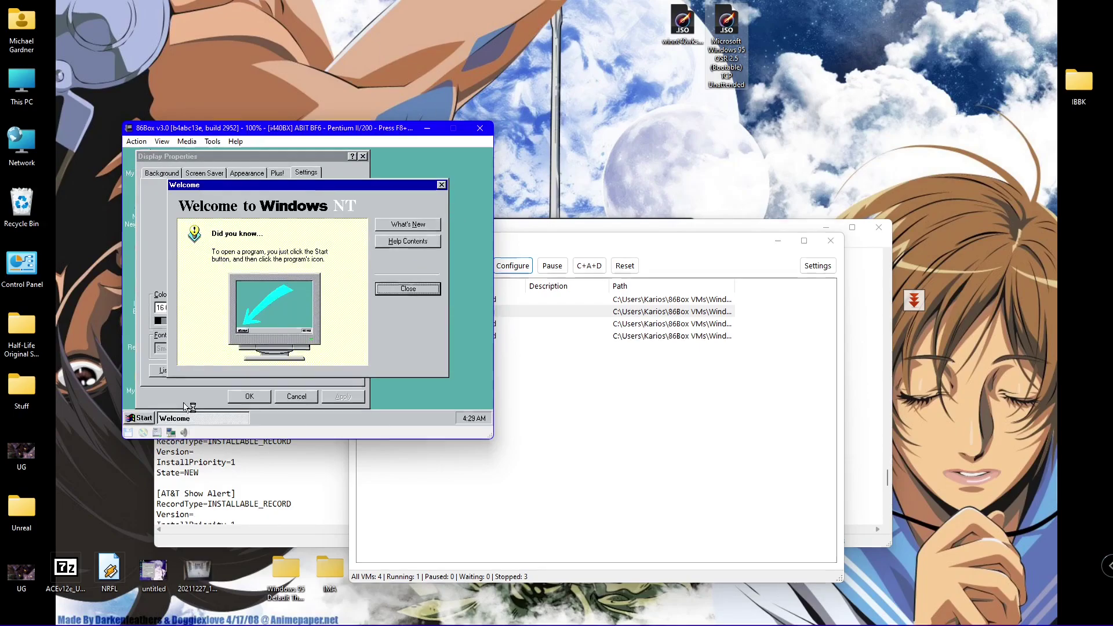
pyautogui.click(393, 291)
# - Dismiss the display settings warning and Display Properties, then open Win95c (C:) in My Computer
pyautogui.click(307, 329)
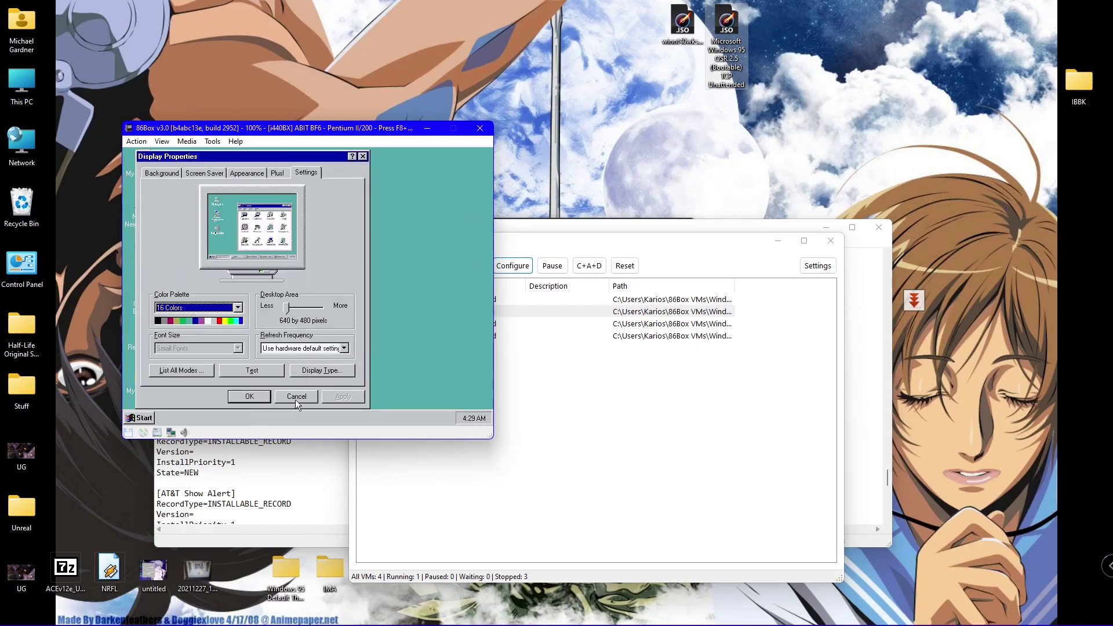
pyautogui.click(295, 401)
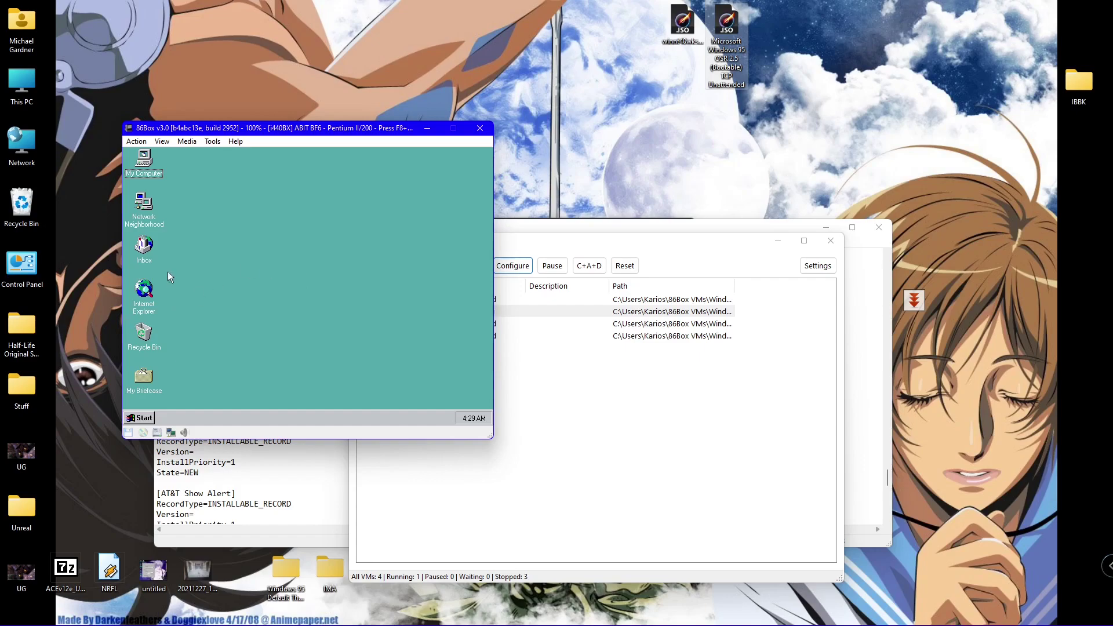
pyautogui.doubleClick(152, 170)
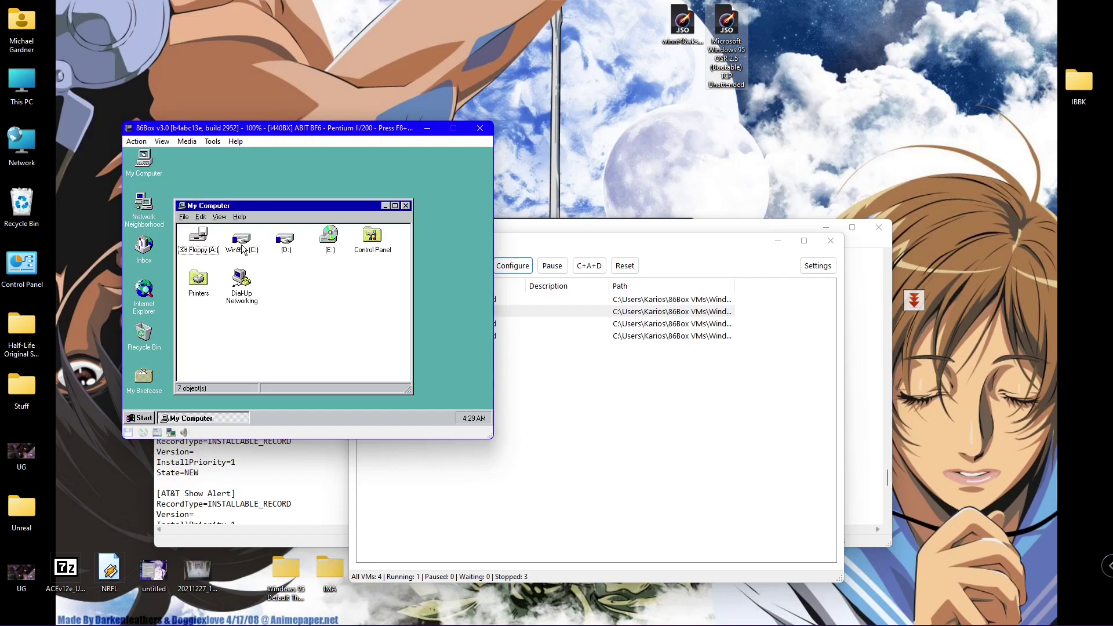
pyautogui.doubleClick(241, 241)
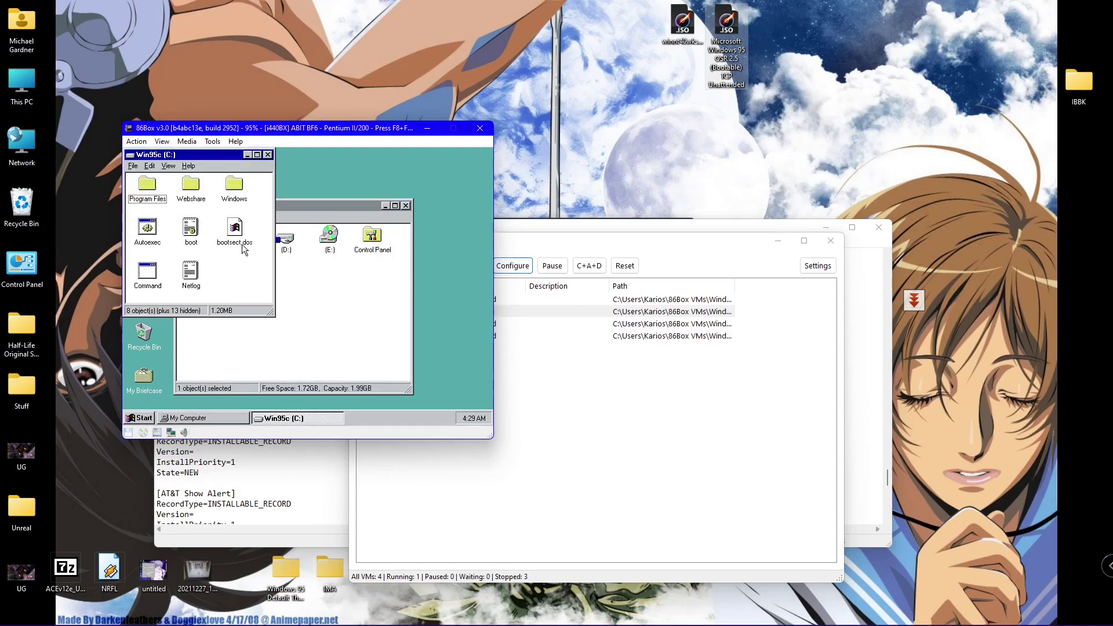
# - Open the boot file in Notepad with the cursor after 'Microsoft Windows'
pyautogui.doubleClick(191, 229)
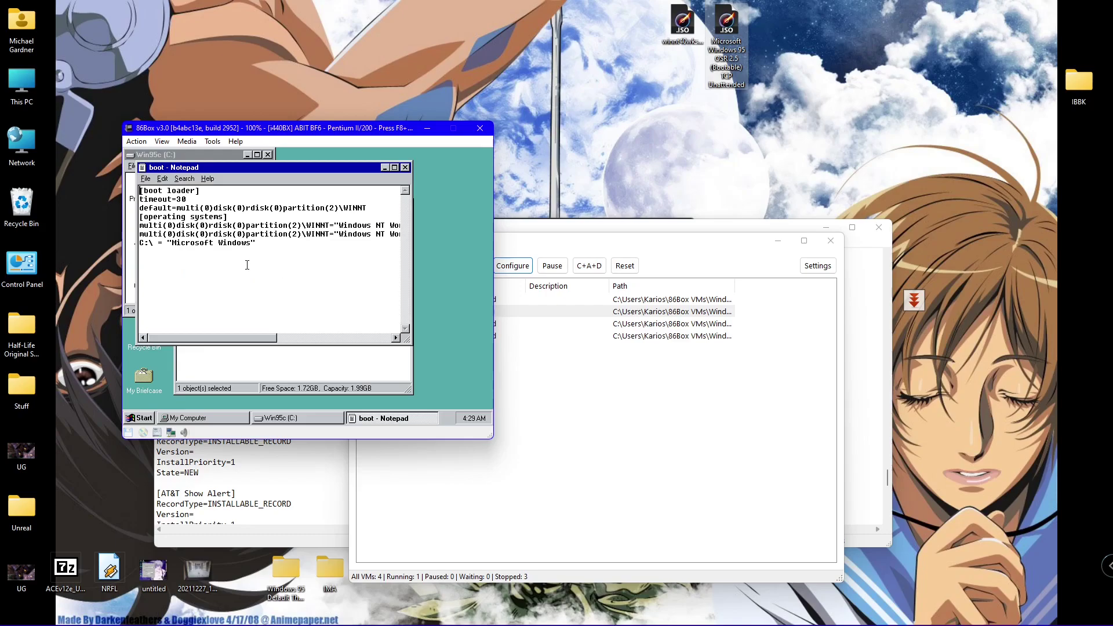
pyautogui.click(252, 244)
pyautogui.moveTo(291, 165); pyautogui.dragTo(372, 197)
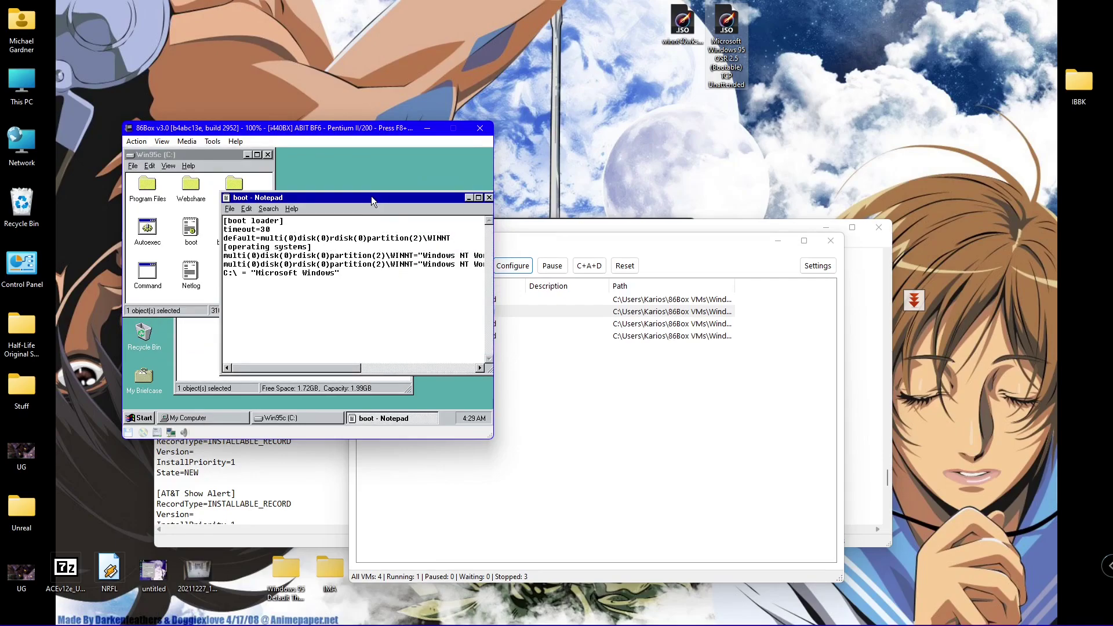
# - Check the boot file's Read-only property, then append ' 95 OSR2.5' to the C:\ entry
pyautogui.rightClick(192, 228)
pyautogui.click(211, 345)
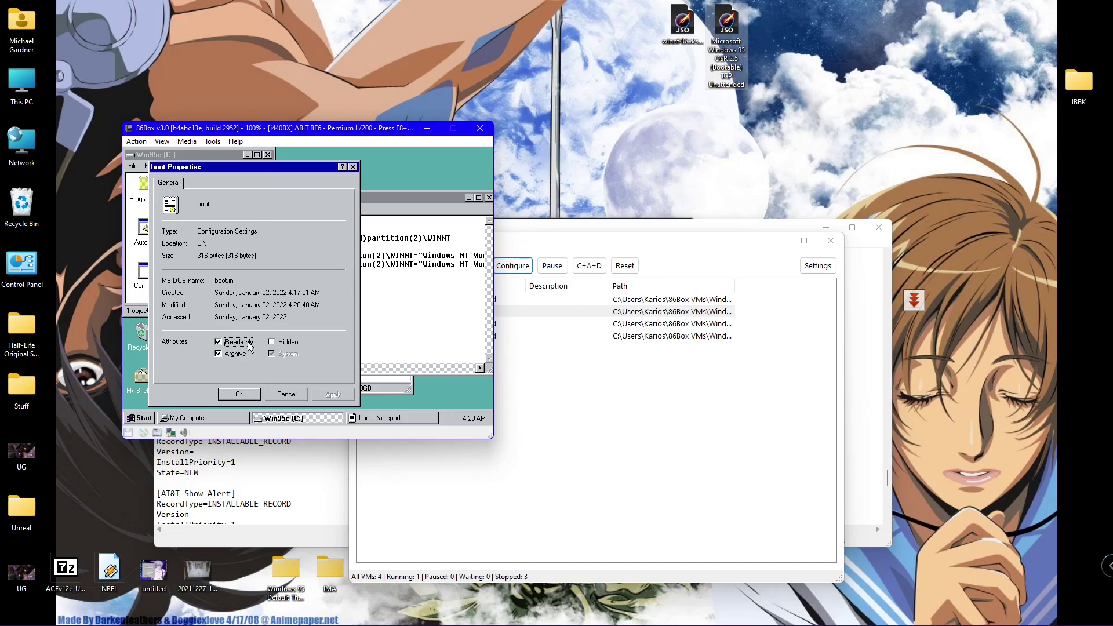
pyautogui.click(287, 393)
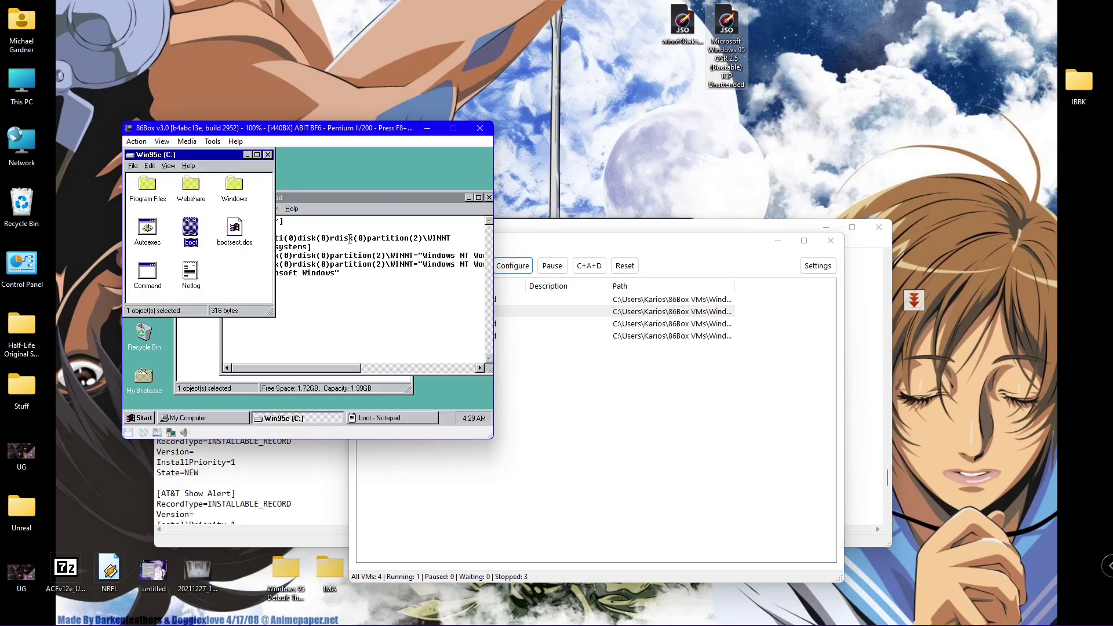
pyautogui.moveTo(370, 193); pyautogui.dragTo(326, 192)
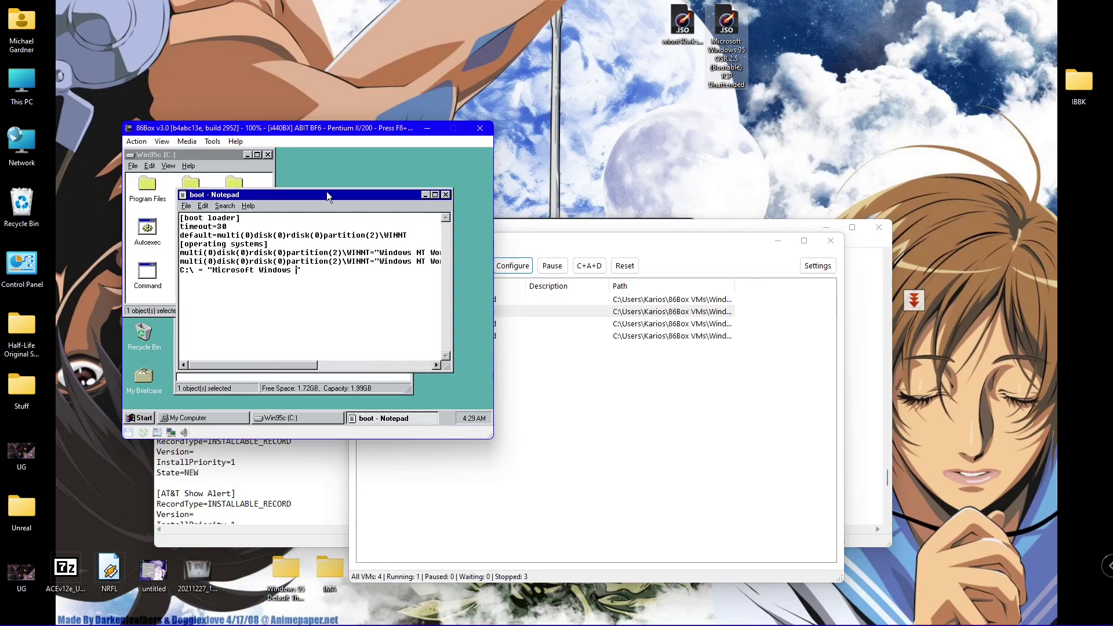
pyautogui.write('95 OSR2.5')
# - Start Save As with file type All Files and the name boot.ini
pyautogui.click(186, 206)
pyautogui.click(200, 244)
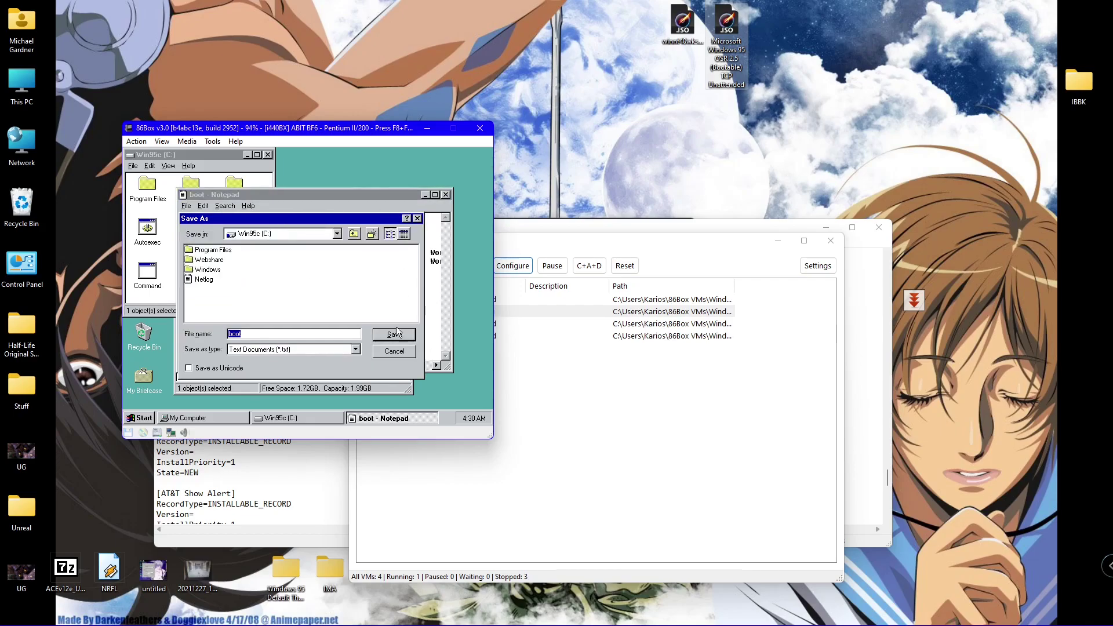
pyautogui.click(318, 349)
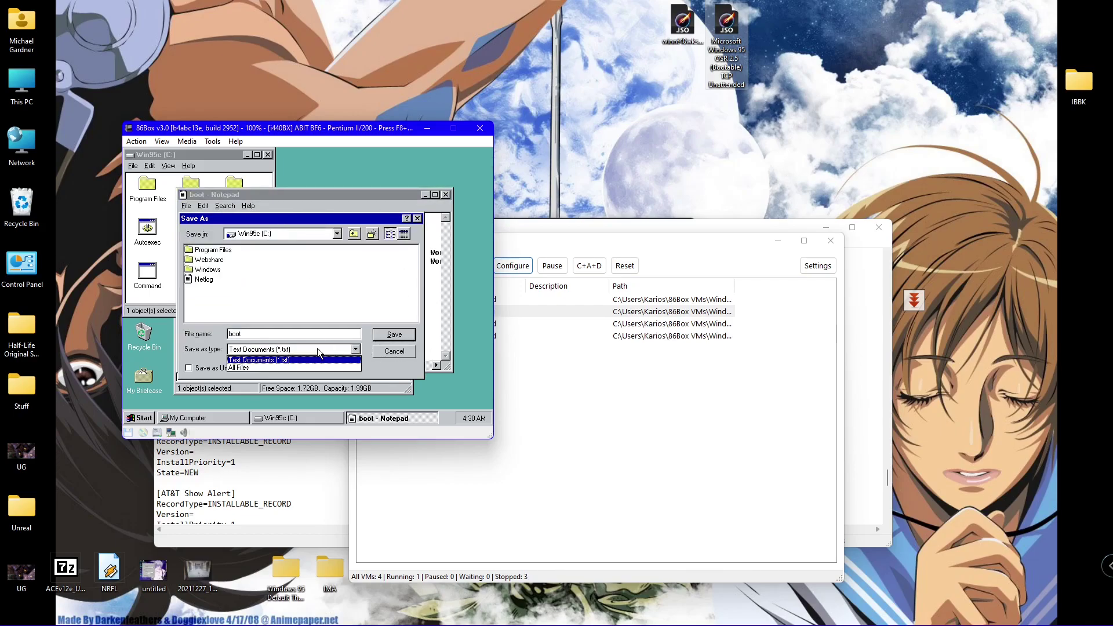
pyautogui.click(308, 365)
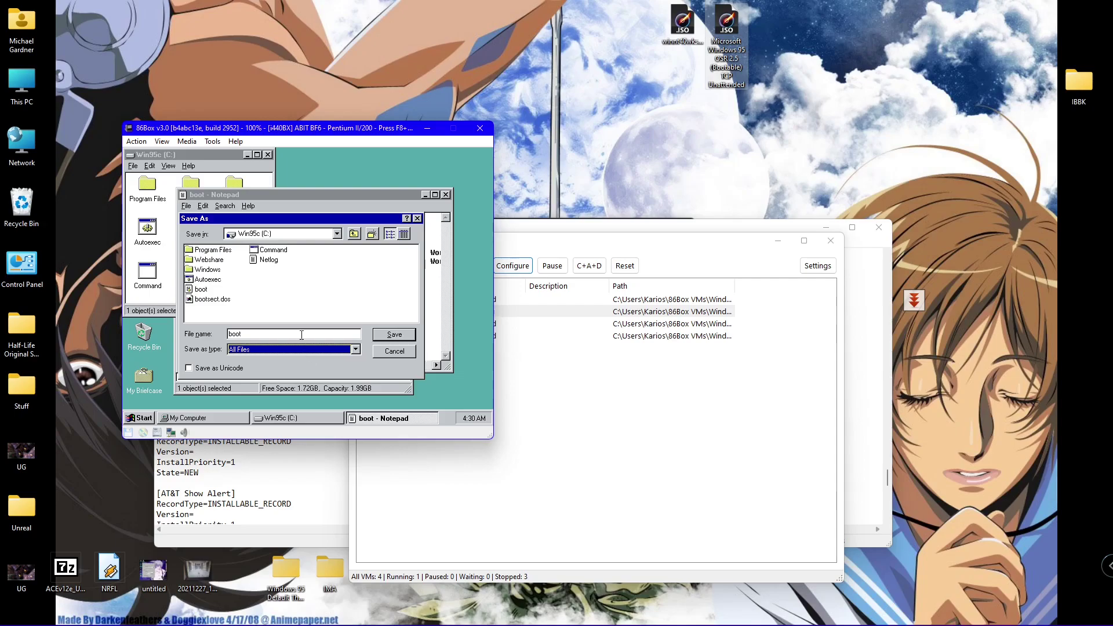
pyautogui.click(299, 335)
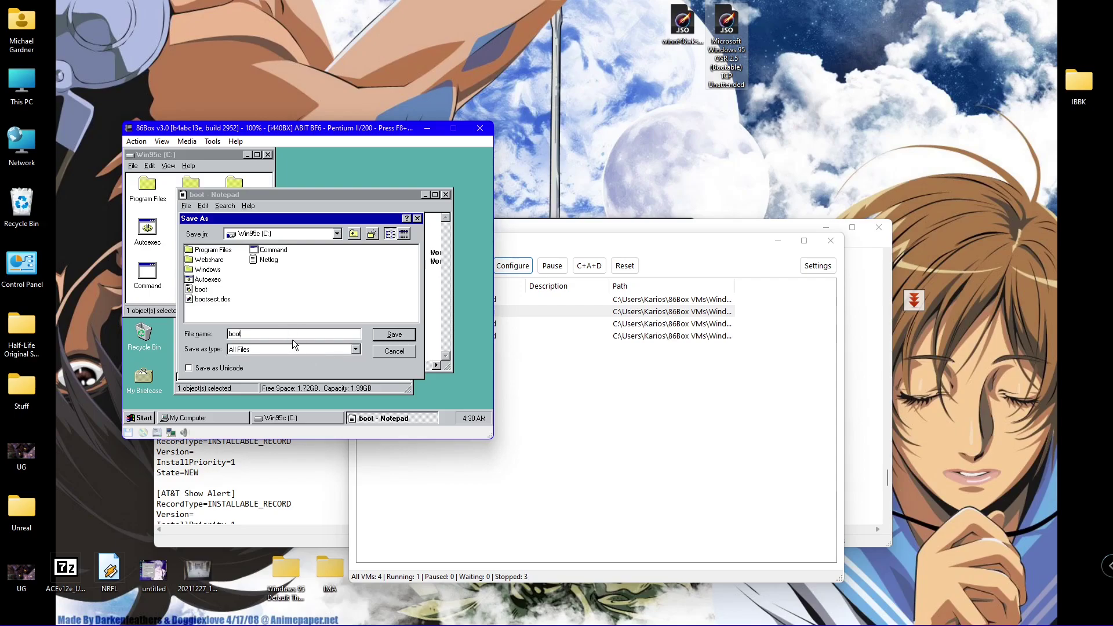
pyautogui.press('Return')
pyautogui.press('Return')
# - Save boot.ini into D:\Winnt\Profiles\Administrator
pyautogui.click(253, 234)
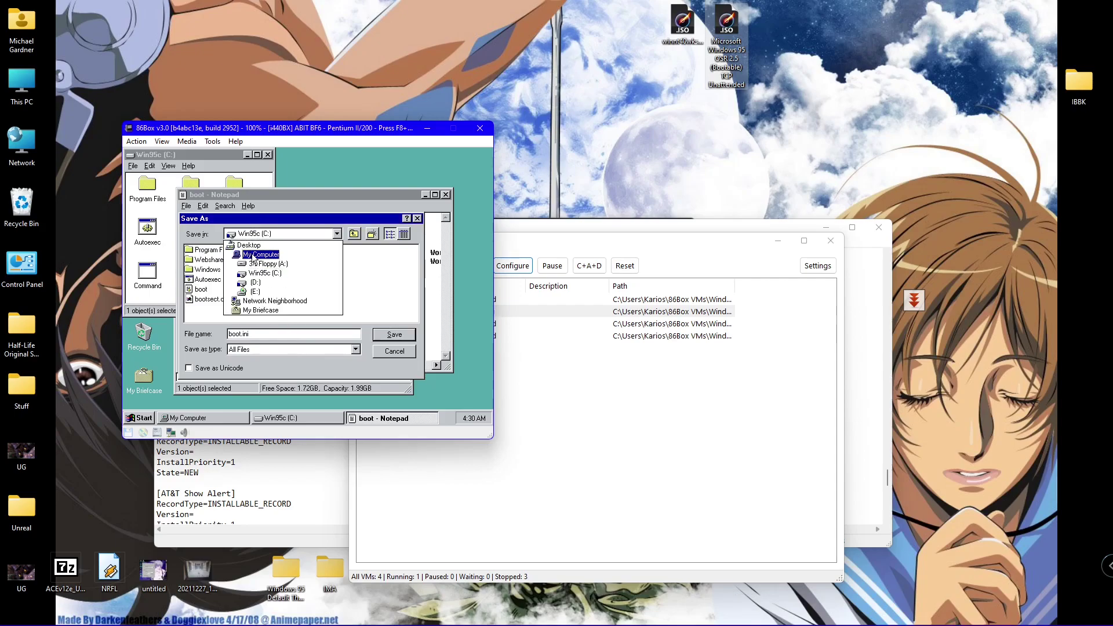
pyautogui.click(253, 283)
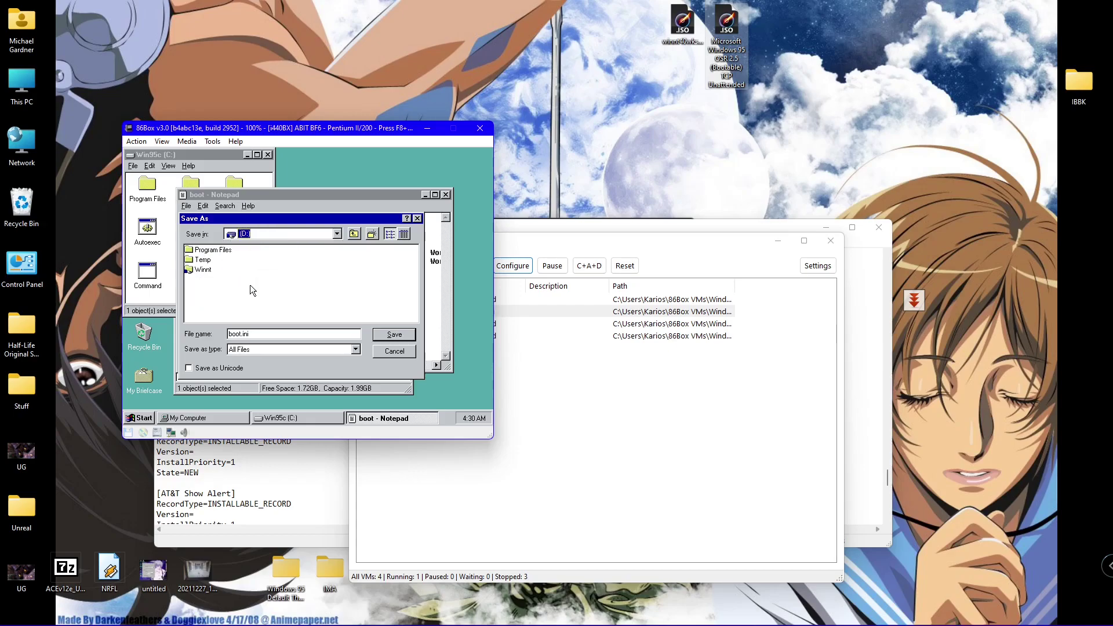
pyautogui.click(205, 270)
pyautogui.doubleClick(204, 270)
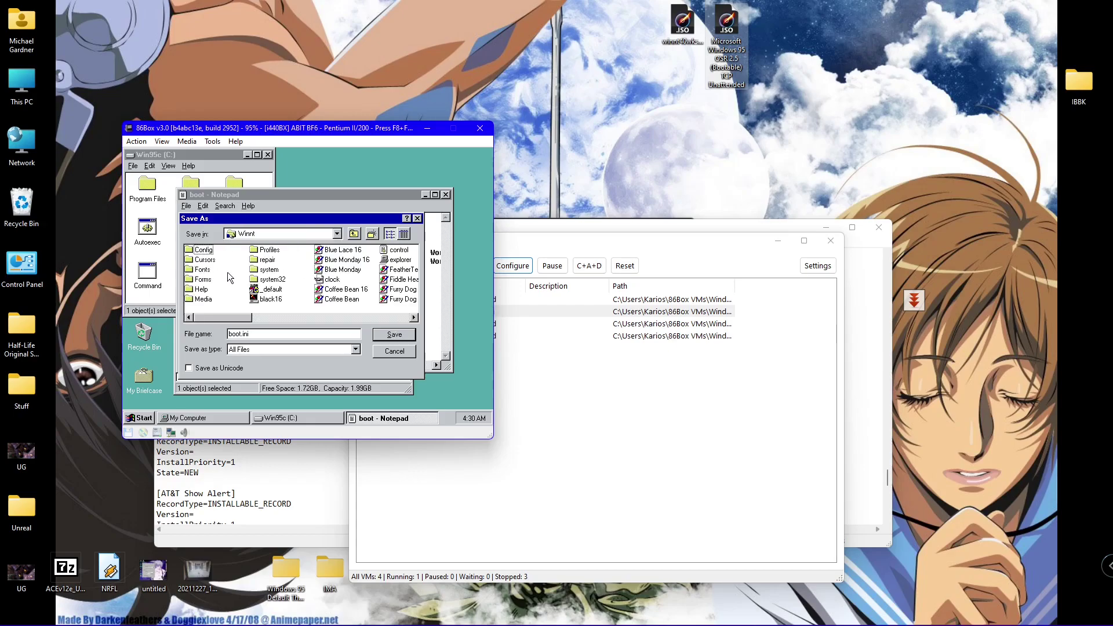
pyautogui.doubleClick(268, 249)
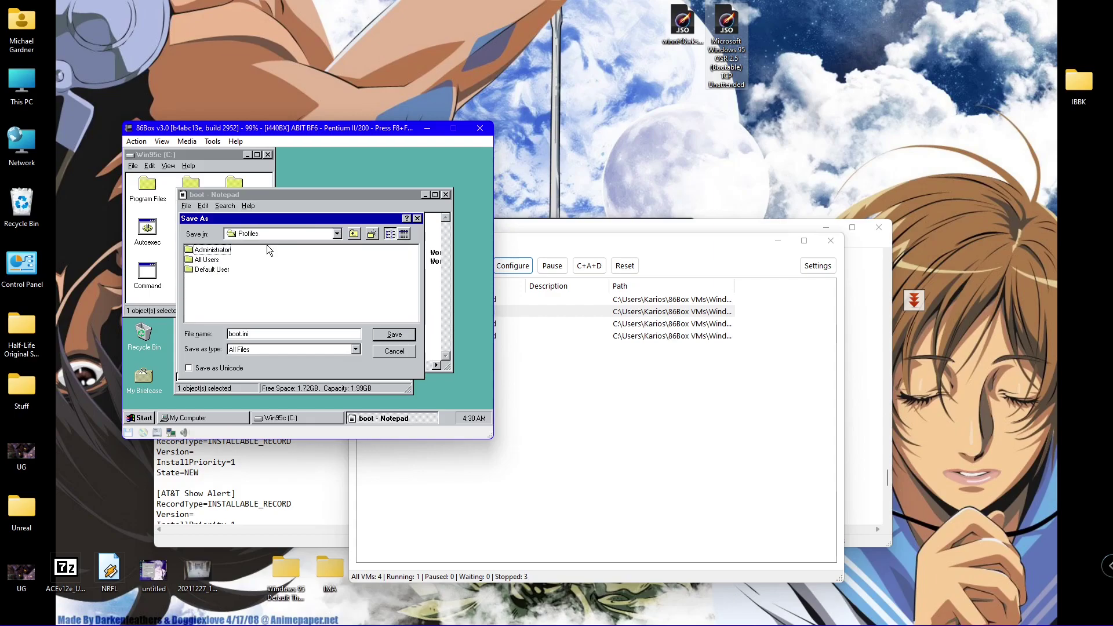
pyautogui.click(216, 251)
pyautogui.doubleClick(218, 255)
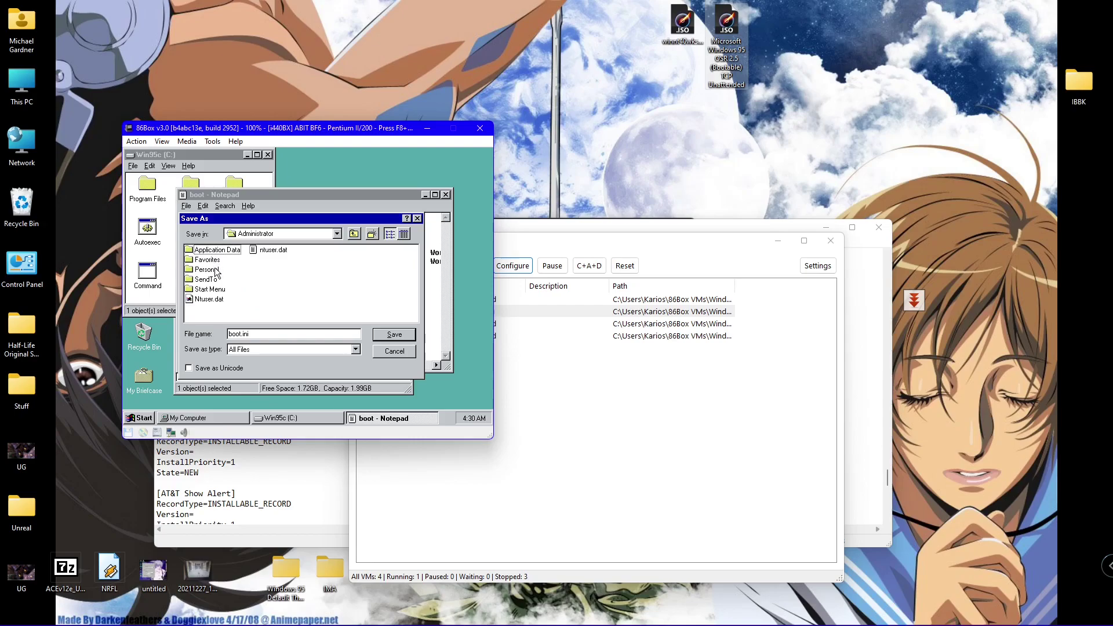
pyautogui.click(393, 336)
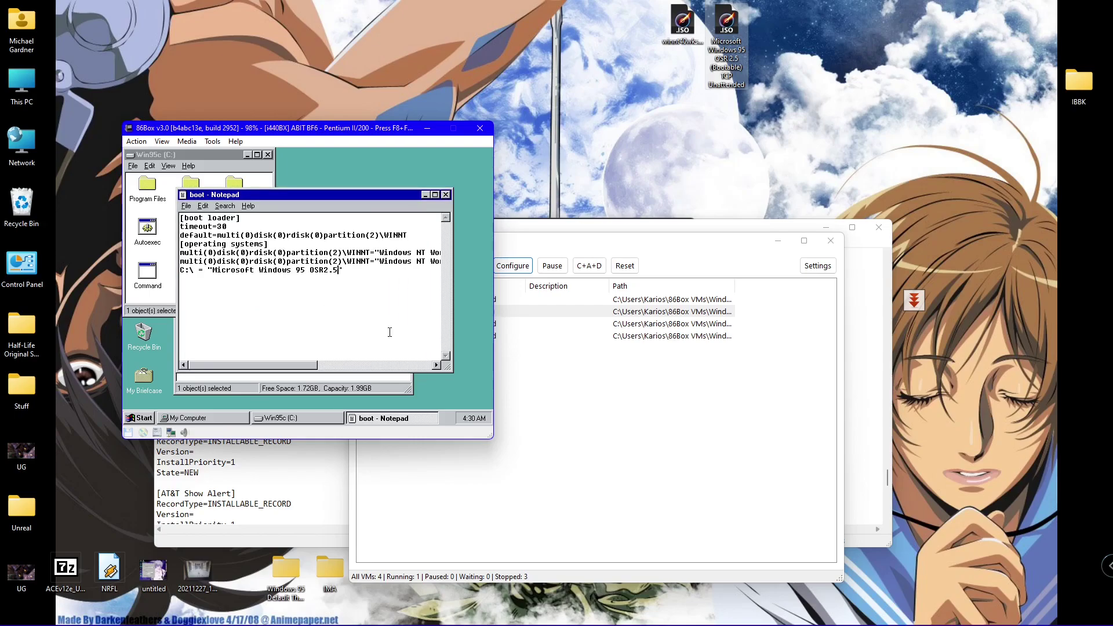
# - Close Notepad and open the D:\Winnt\Profiles\Administrator folder
pyautogui.click(446, 194)
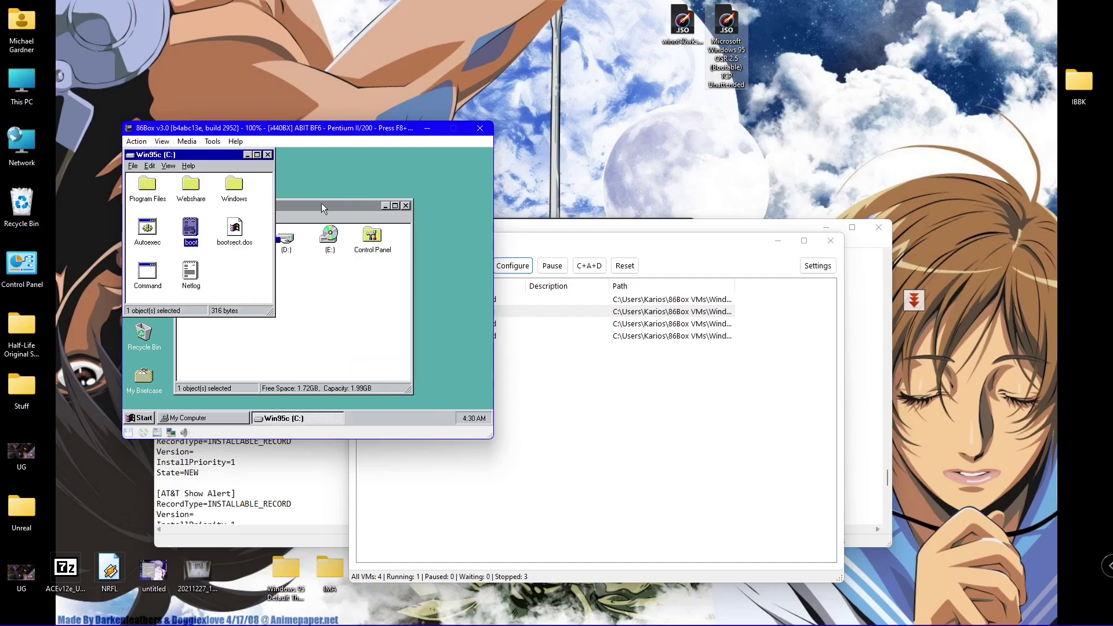
pyautogui.moveTo(316, 210); pyautogui.dragTo(364, 204)
pyautogui.doubleClick(329, 238)
pyautogui.doubleClick(187, 268)
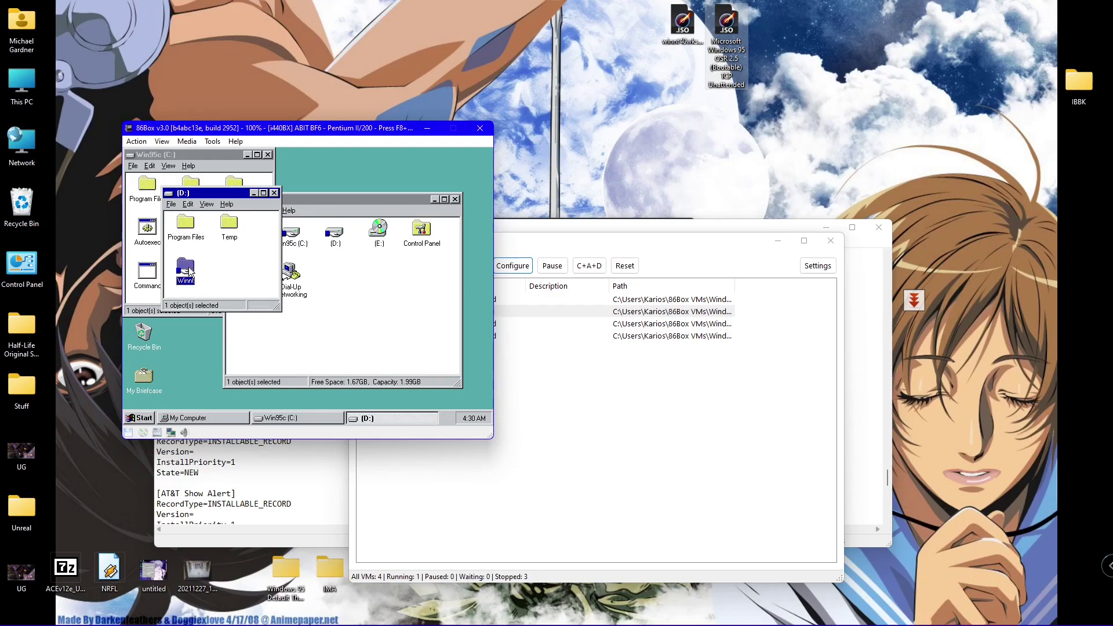
pyautogui.click(273, 193)
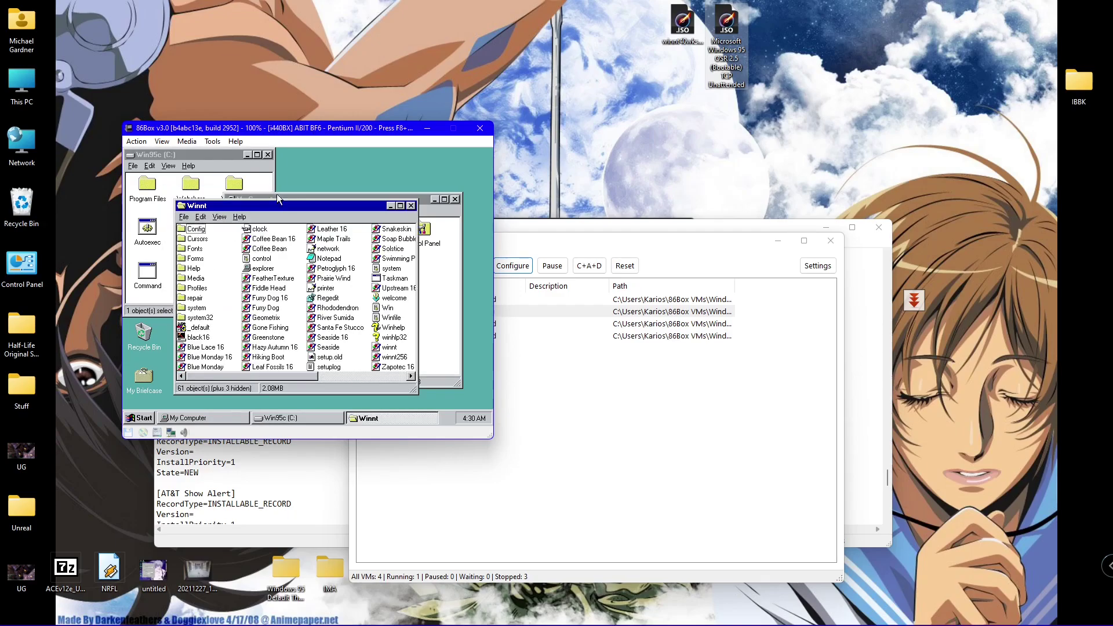
pyautogui.moveTo(278, 207); pyautogui.dragTo(310, 178)
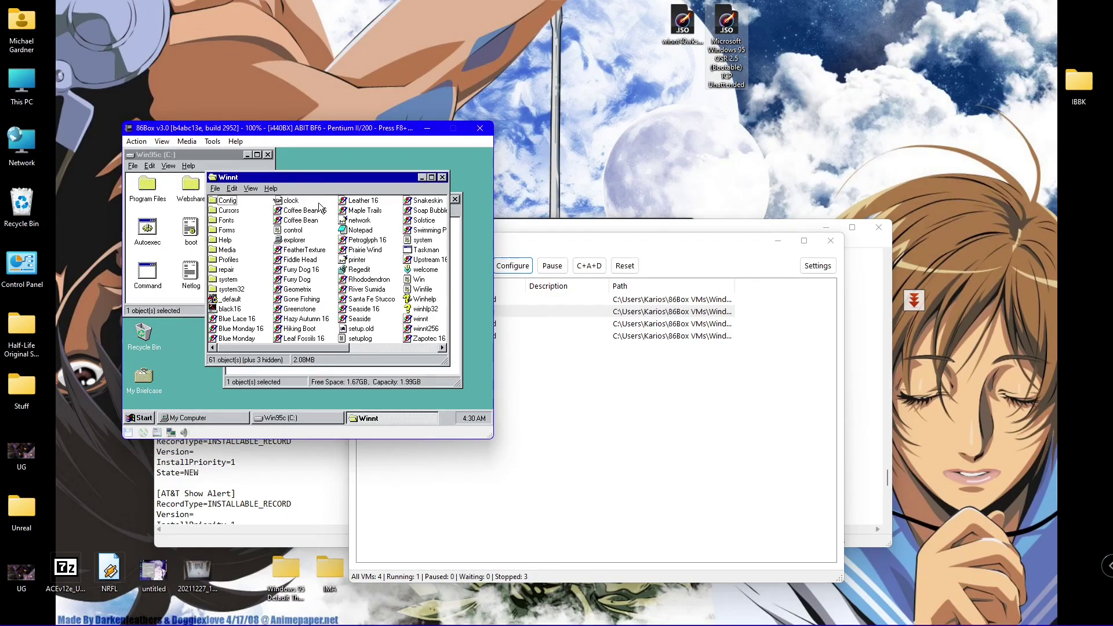
pyautogui.doubleClick(228, 260)
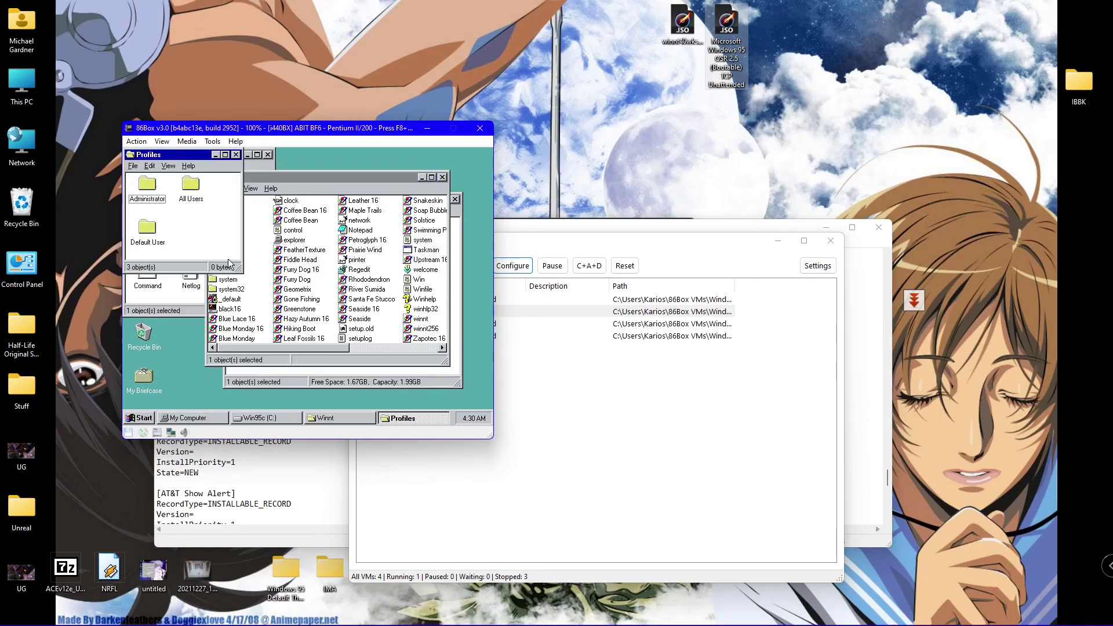
pyautogui.moveTo(203, 157); pyautogui.dragTo(355, 186)
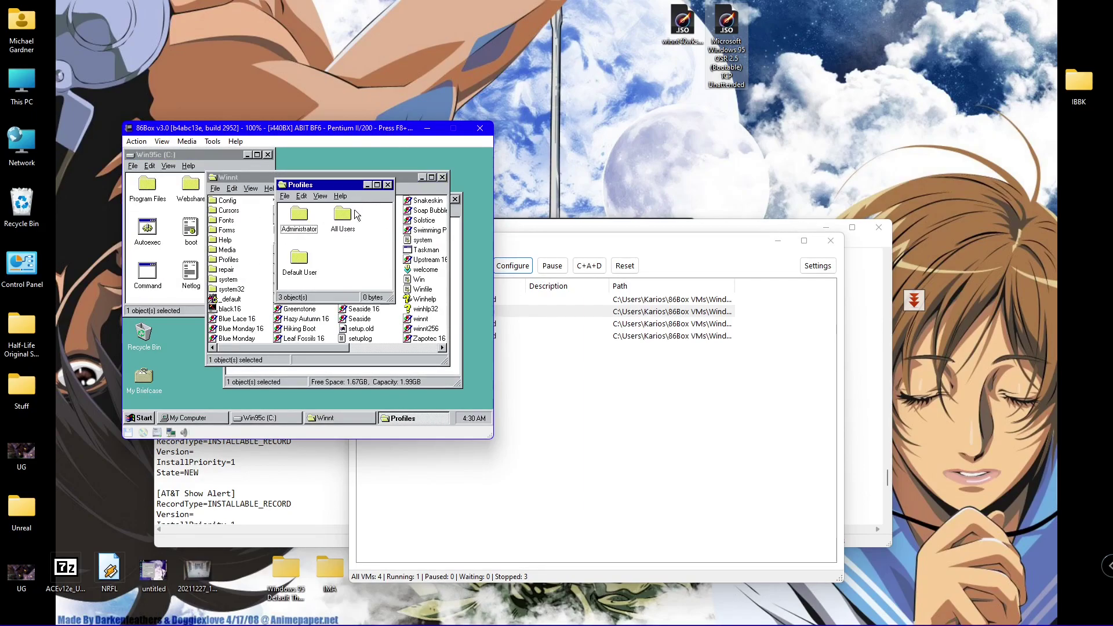
pyautogui.doubleClick(307, 223)
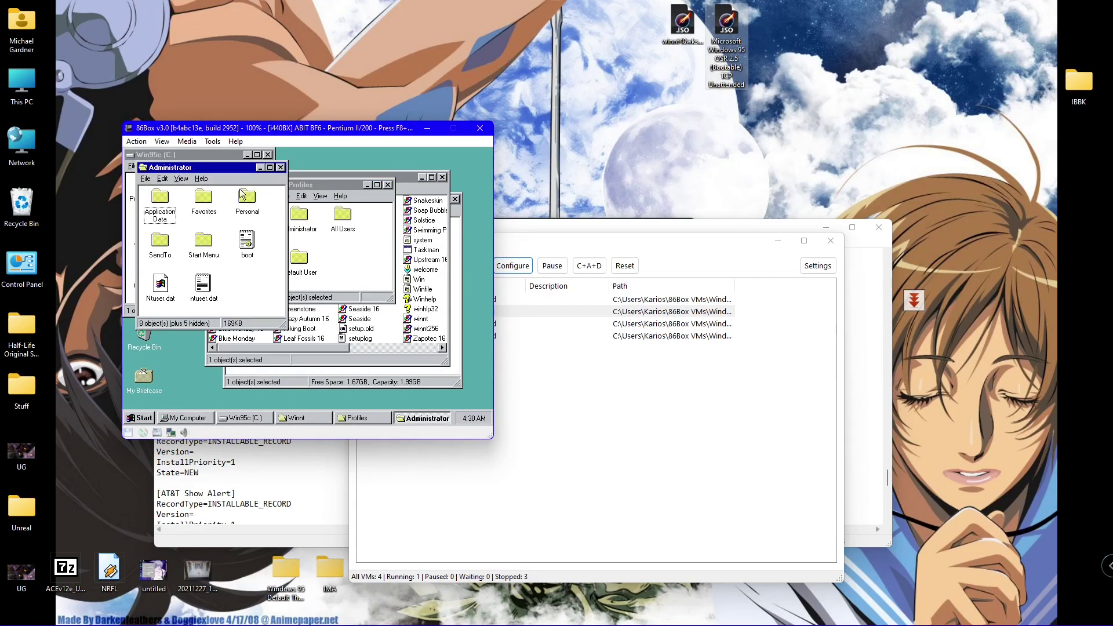
pyautogui.moveTo(211, 169); pyautogui.dragTo(350, 196)
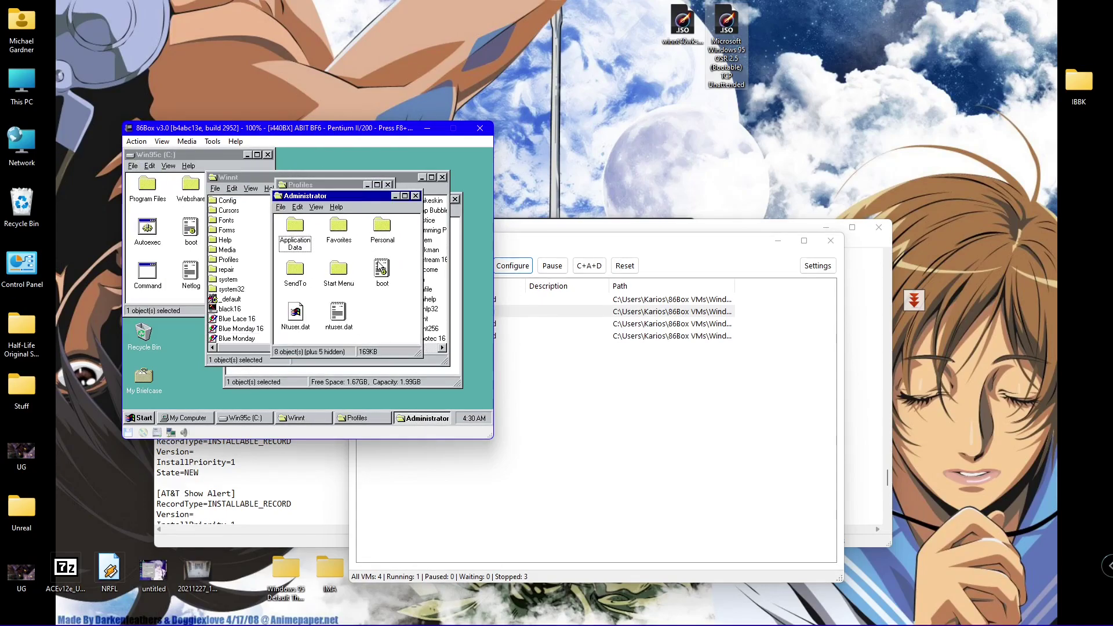
# - Copy the saved boot file and close the Administrator, Profiles, Winnt and My Computer windows
pyautogui.rightClick(380, 268)
pyautogui.click(400, 352)
pyautogui.click(416, 196)
pyautogui.click(388, 185)
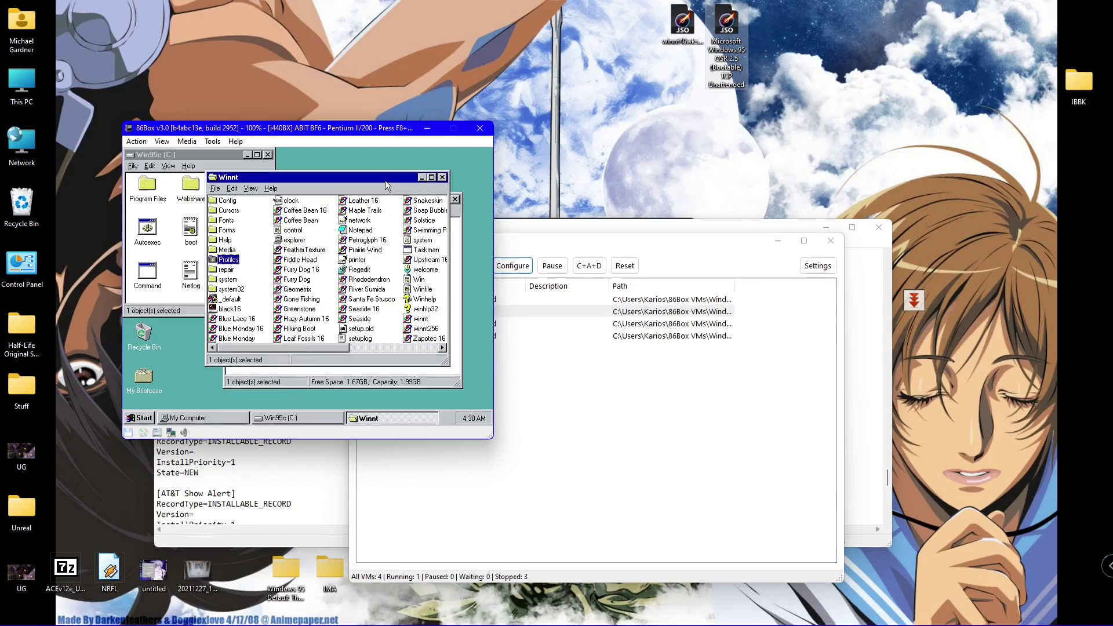
pyautogui.click(443, 178)
pyautogui.click(455, 199)
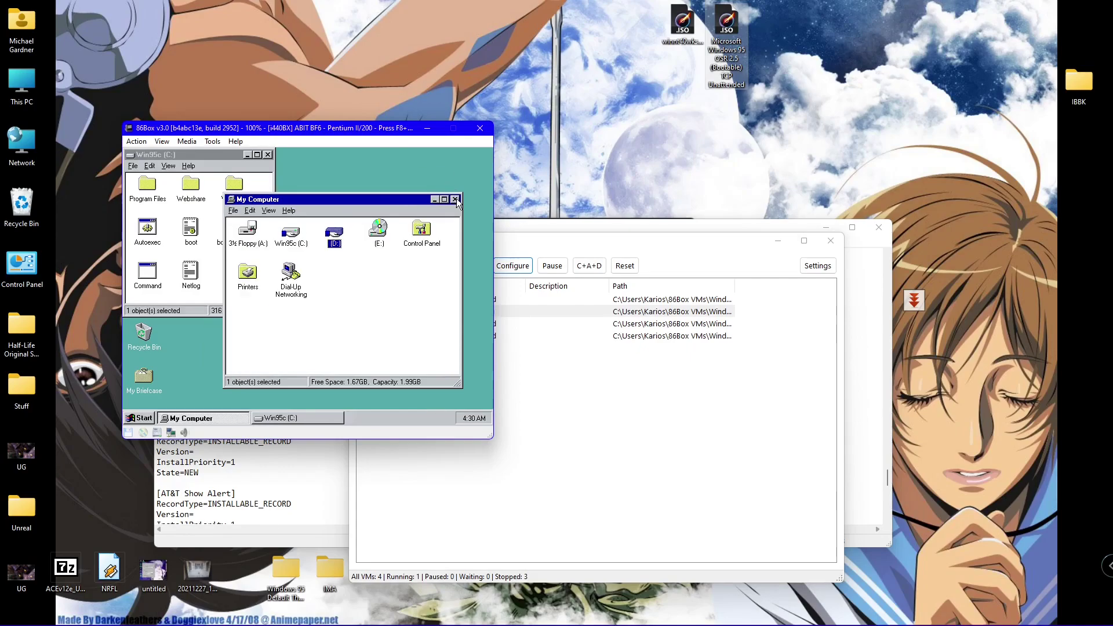
# - Paste the boot file into Win95c (C:), replacing the existing one
pyautogui.rightClick(236, 265)
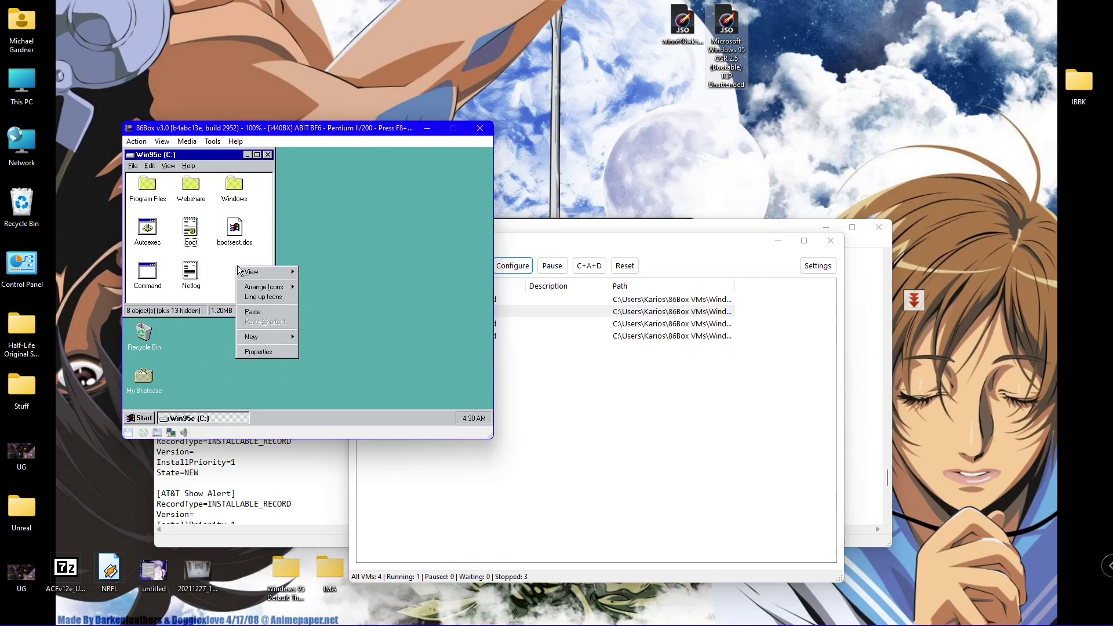
pyautogui.click(255, 305)
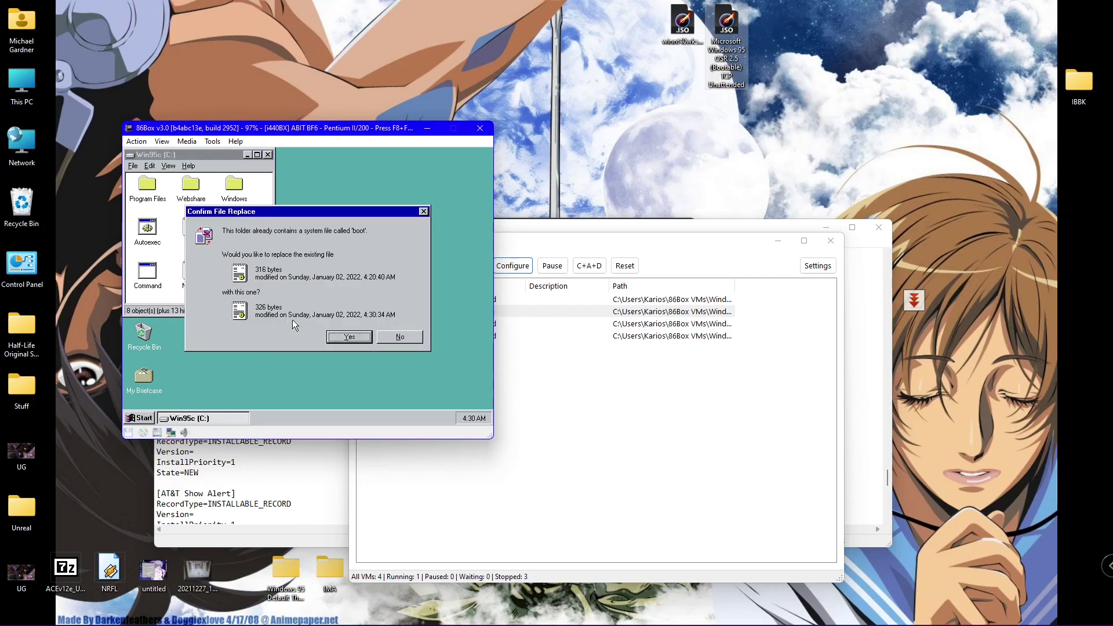
pyautogui.click(347, 337)
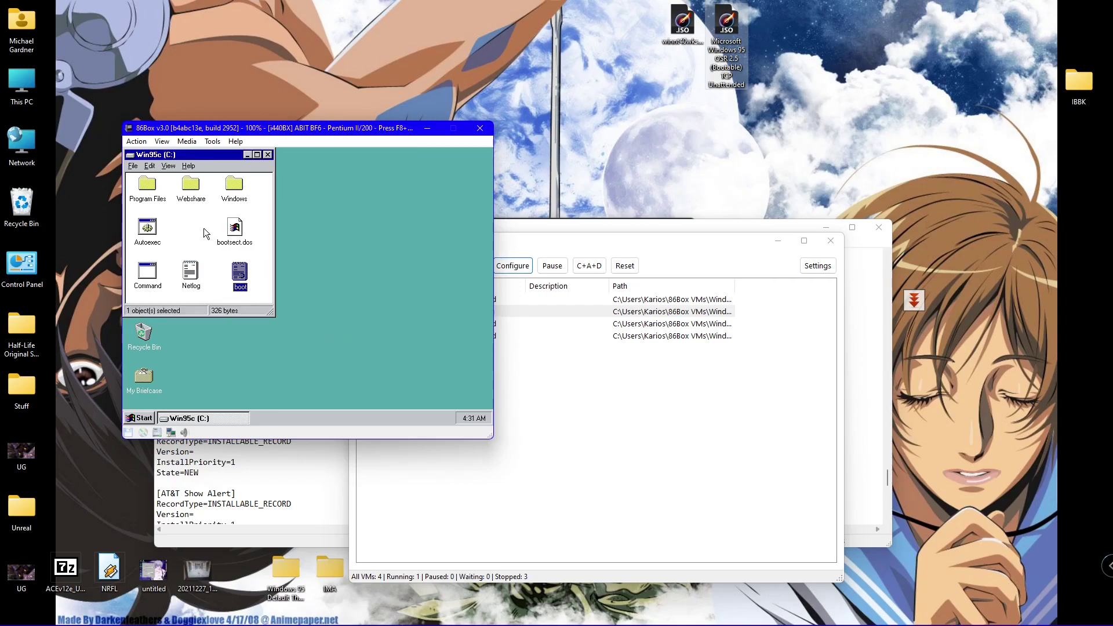
# - Arrange the C: drive icons by name and close the drive window
pyautogui.rightClick(204, 230)
pyautogui.moveTo(236, 247)
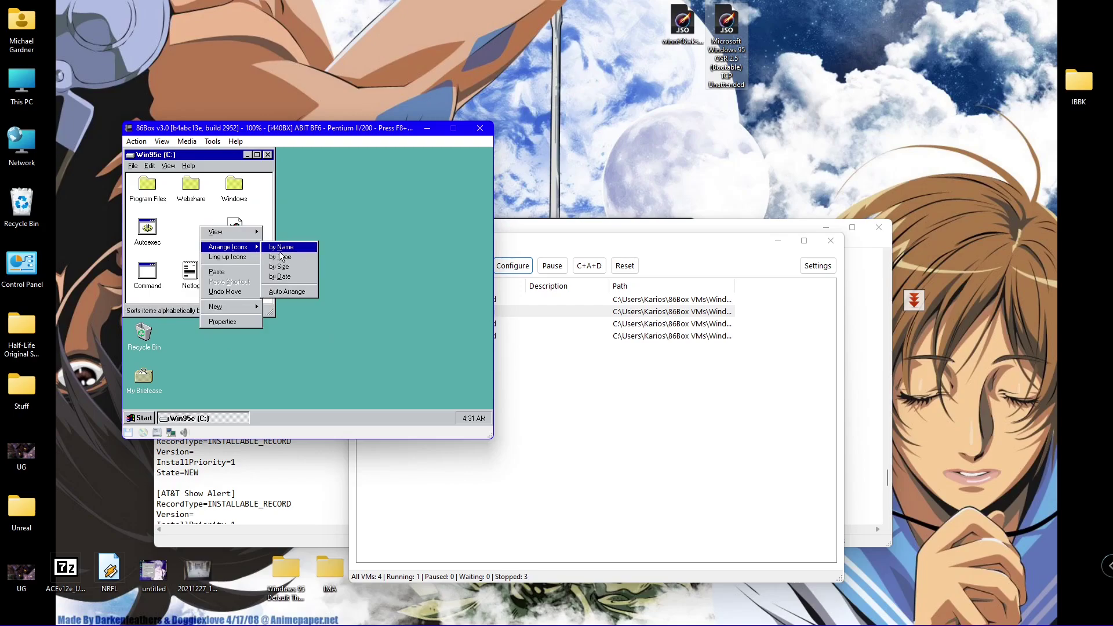
pyautogui.click(284, 247)
pyautogui.click(268, 155)
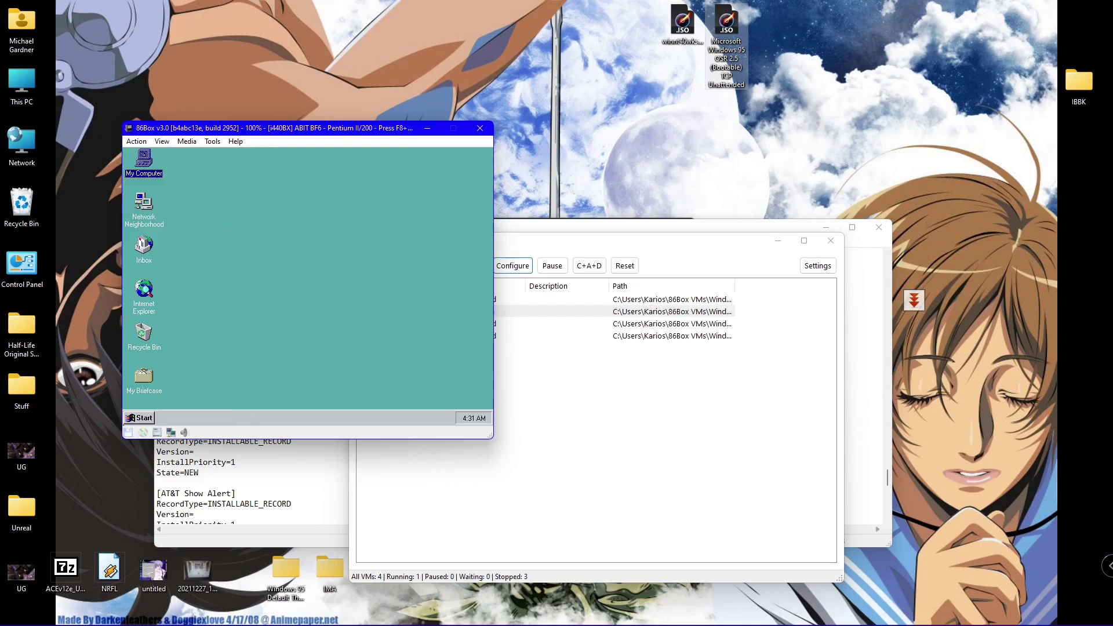
# - Choose Restart the computer in the Start menu's Shut Down dialog and confirm
pyautogui.click(133, 421)
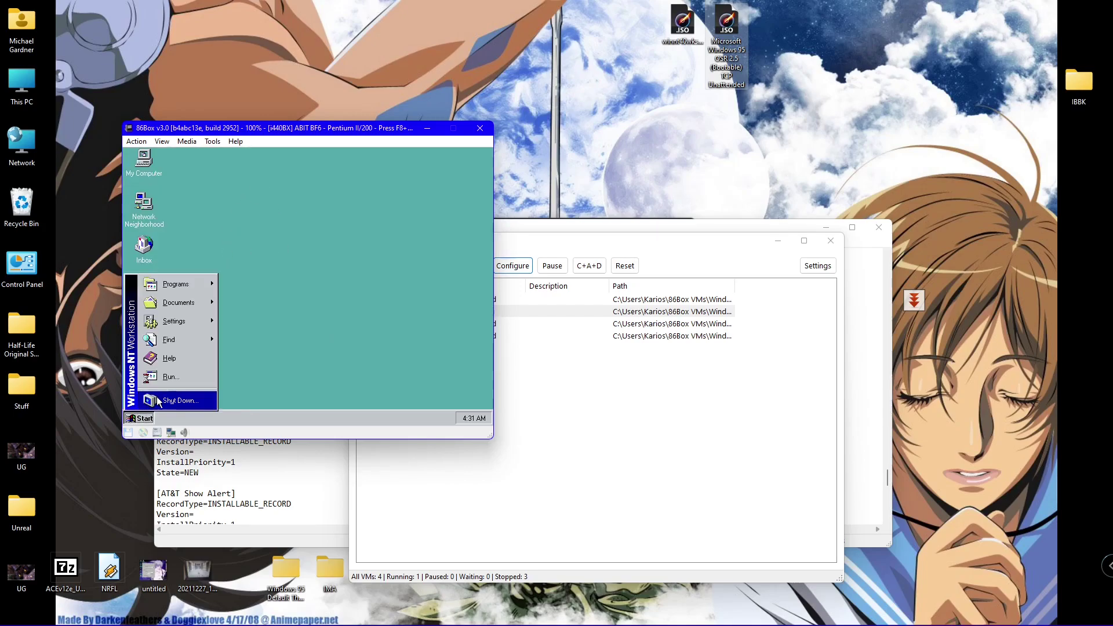
pyautogui.click(172, 397)
pyautogui.press('Down')
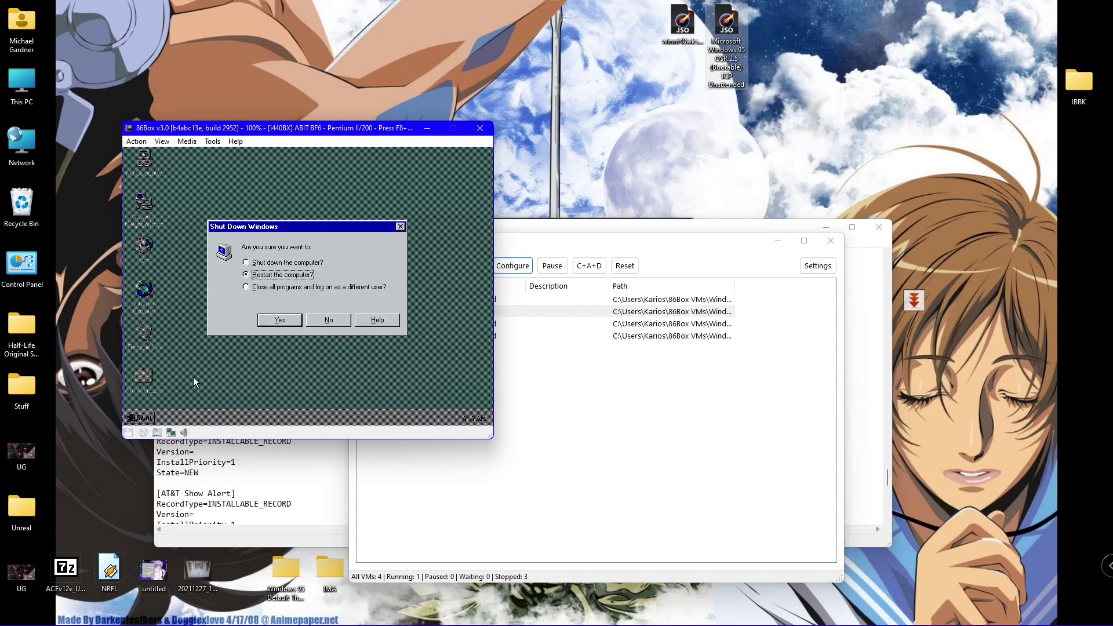
pyautogui.press('Return')
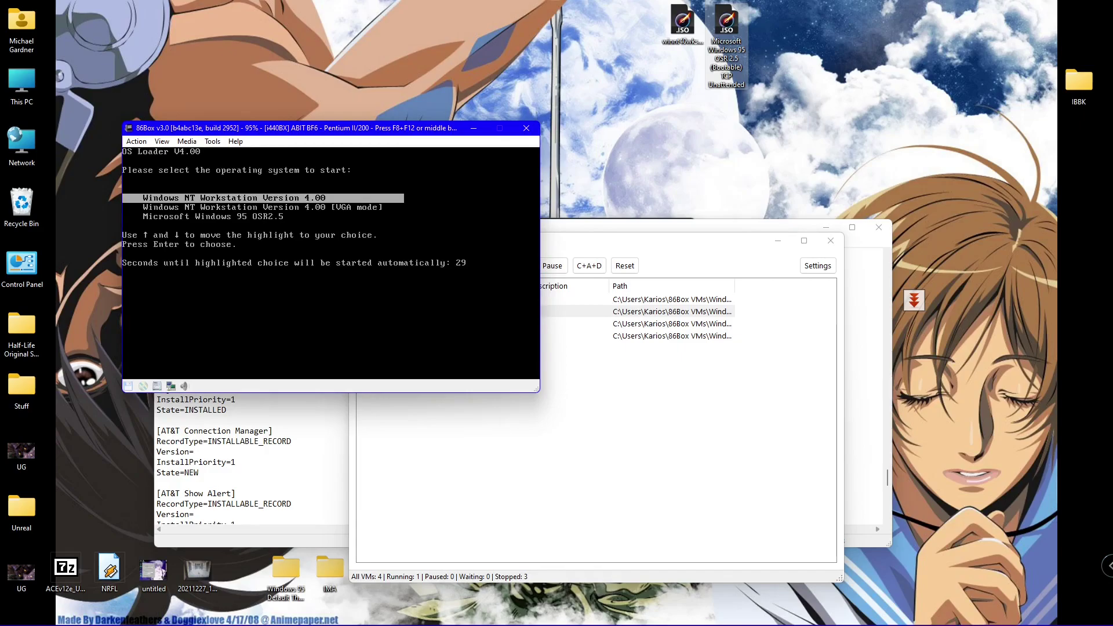
# - Highlight Microsoft Windows 95 OSR2.5 in the OS Loader menu and boot it
pyautogui.press('Down')
pyautogui.press('Down')
pyautogui.press('Up')
pyautogui.press('Down')
pyautogui.press('Return')
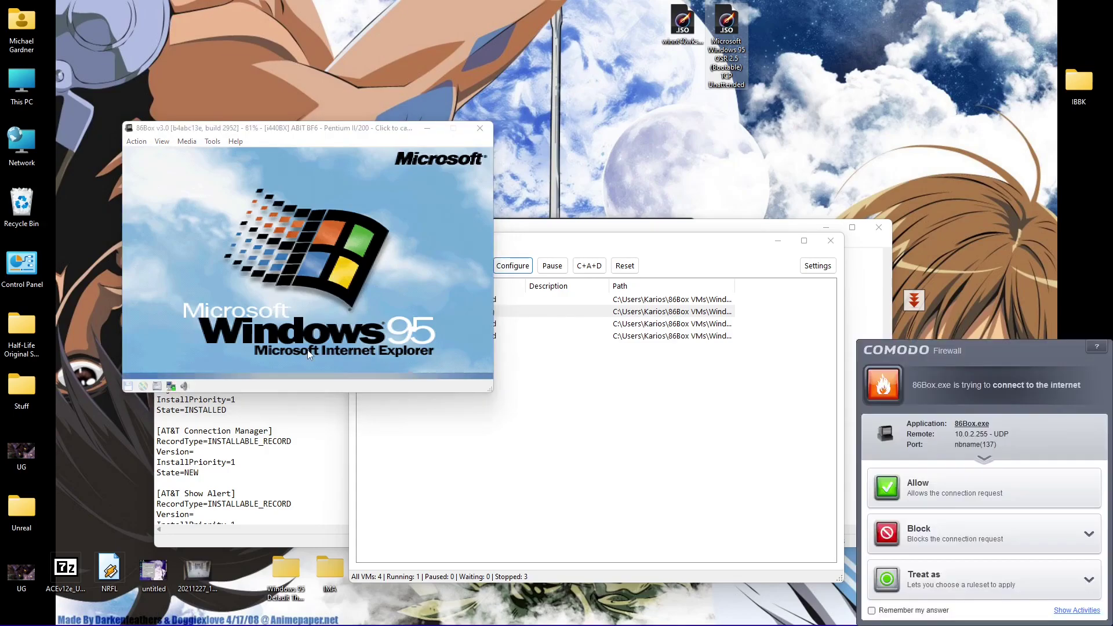
# - Allow both Comodo Firewall network alerts, skip the network password, and open the Windows 95 Start menu
pyautogui.click(897, 481)
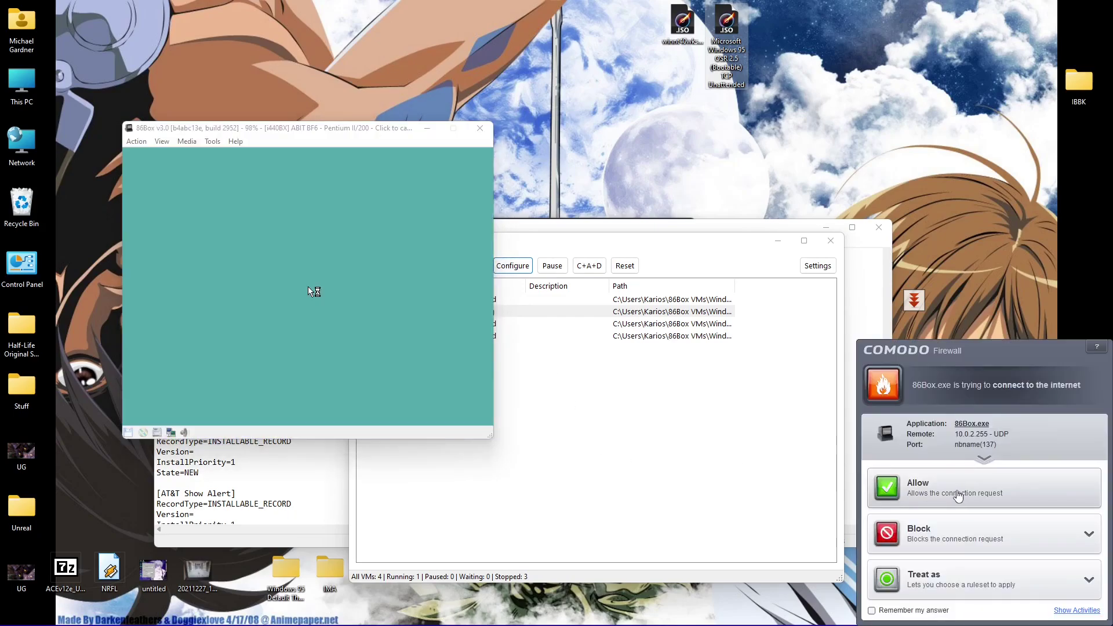
pyautogui.click(957, 498)
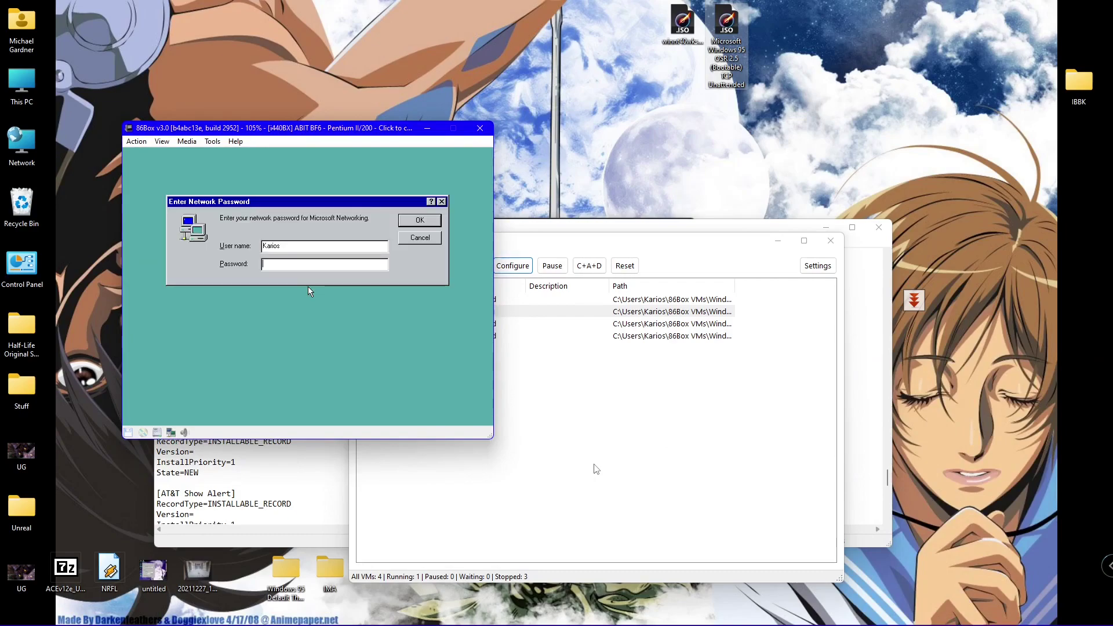
pyautogui.press('Return')
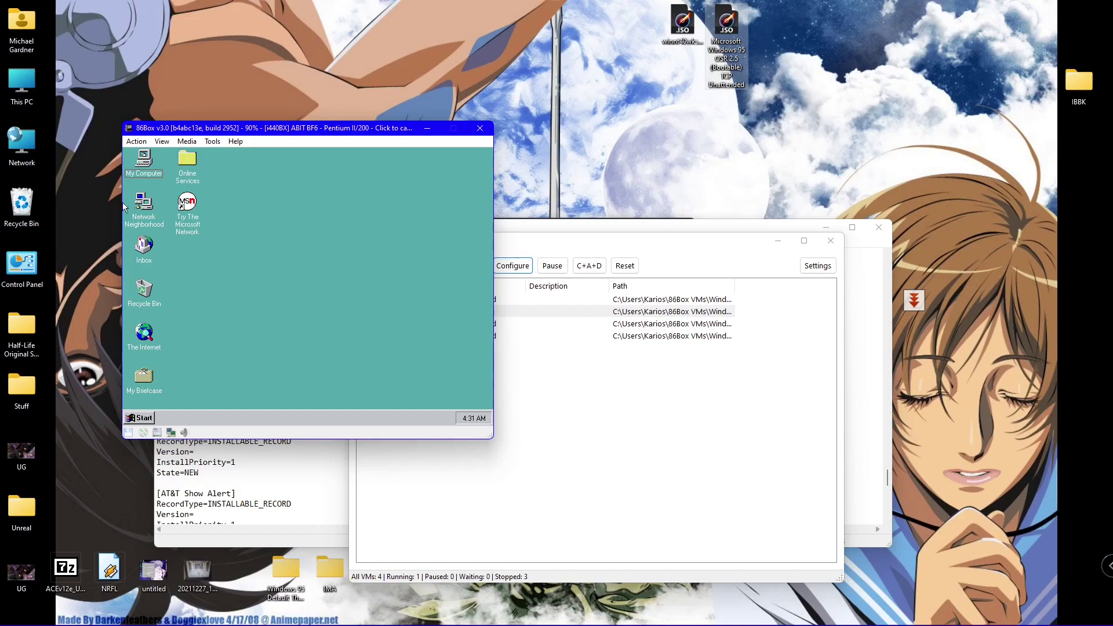
pyautogui.click(166, 421)
pyautogui.click(137, 423)
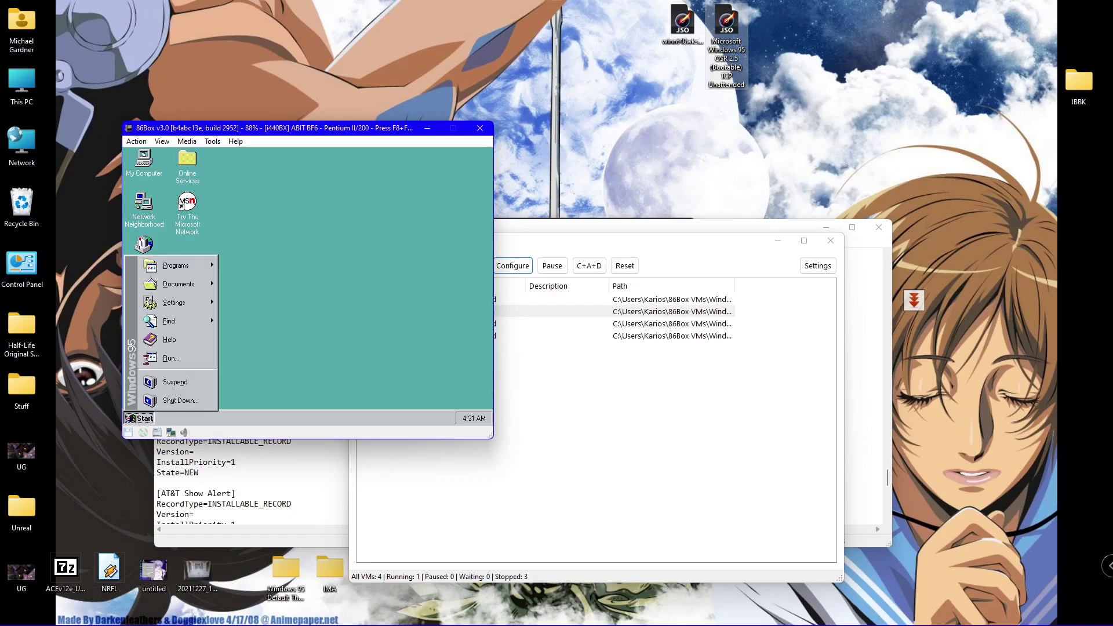
# - Open Add/Remove Programs from Control Panel and show its Windows Setup component list
pyautogui.moveTo(200, 302)
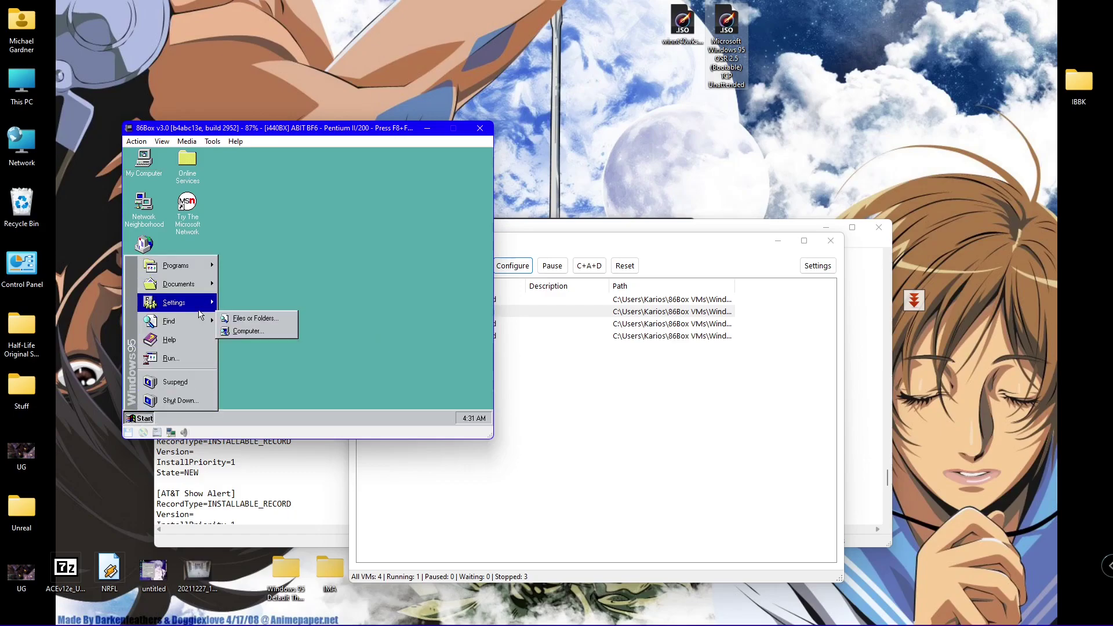
pyautogui.click(242, 307)
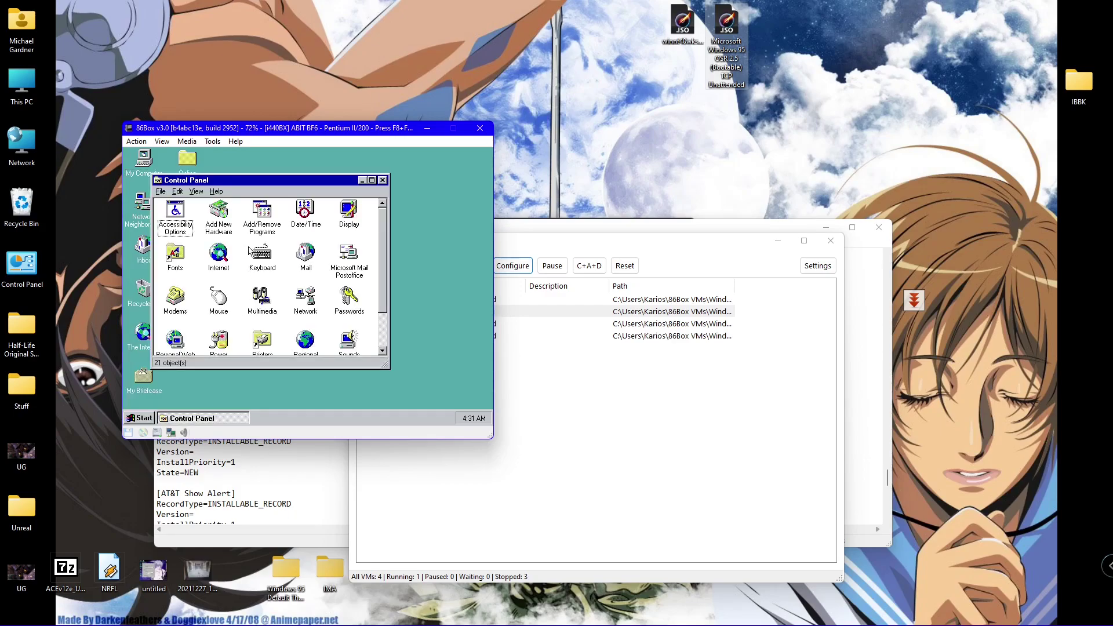
pyautogui.doubleClick(272, 227)
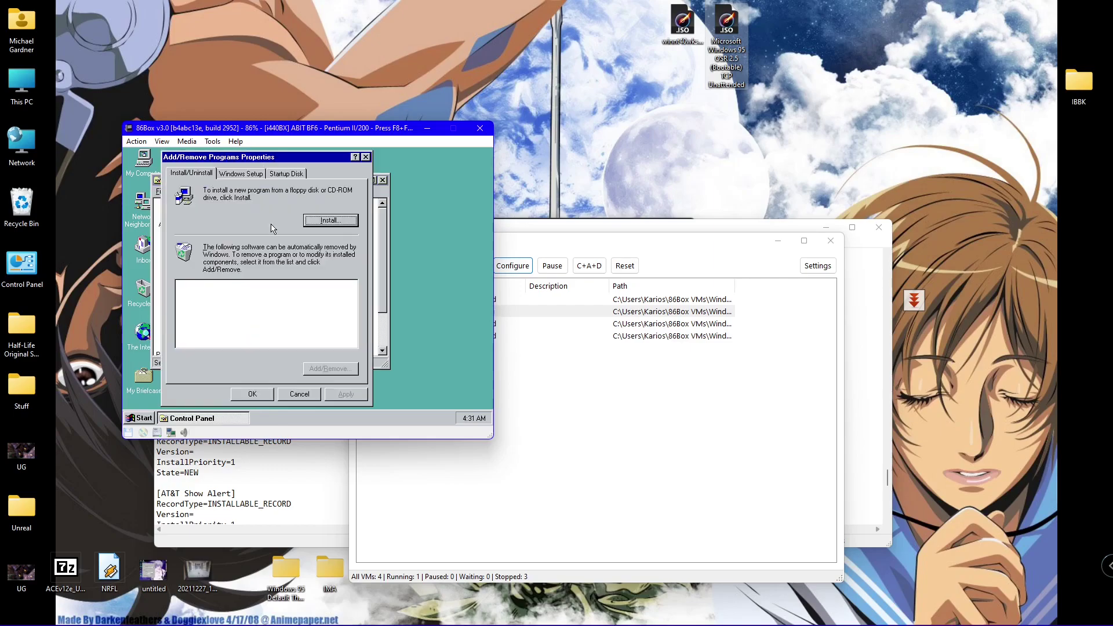
pyautogui.click(244, 173)
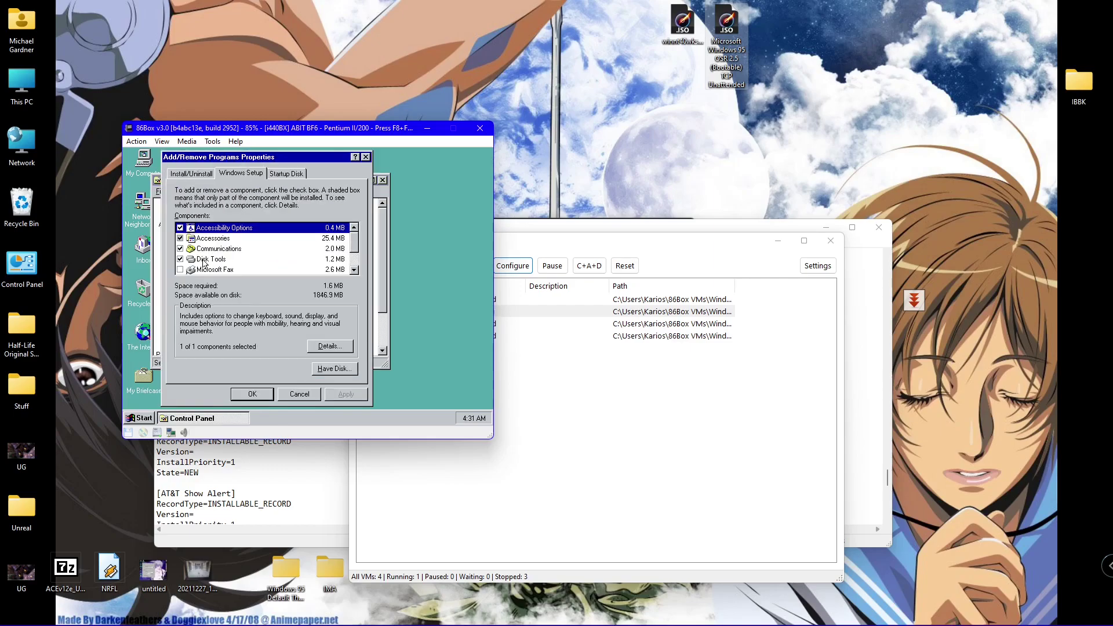
# - Toggle the Accessibility Options through Windows Messaging checkboxes and tick Microsoft Fax, declining its extra components
pyautogui.press('space')
pyautogui.press('Down')
pyautogui.press('space')
pyautogui.press('Down')
pyautogui.press('space')
pyautogui.press('Down')
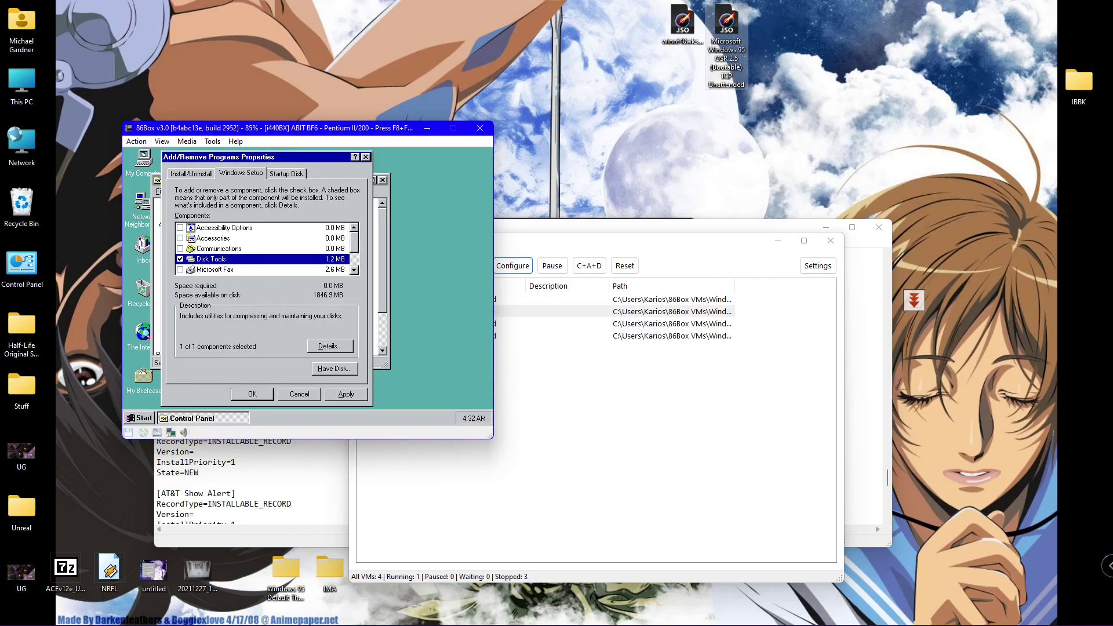
pyautogui.press('space')
pyautogui.press('Down')
pyautogui.press('Down')
pyautogui.press('Down')
pyautogui.press('space')
pyautogui.press('Down')
pyautogui.press('space')
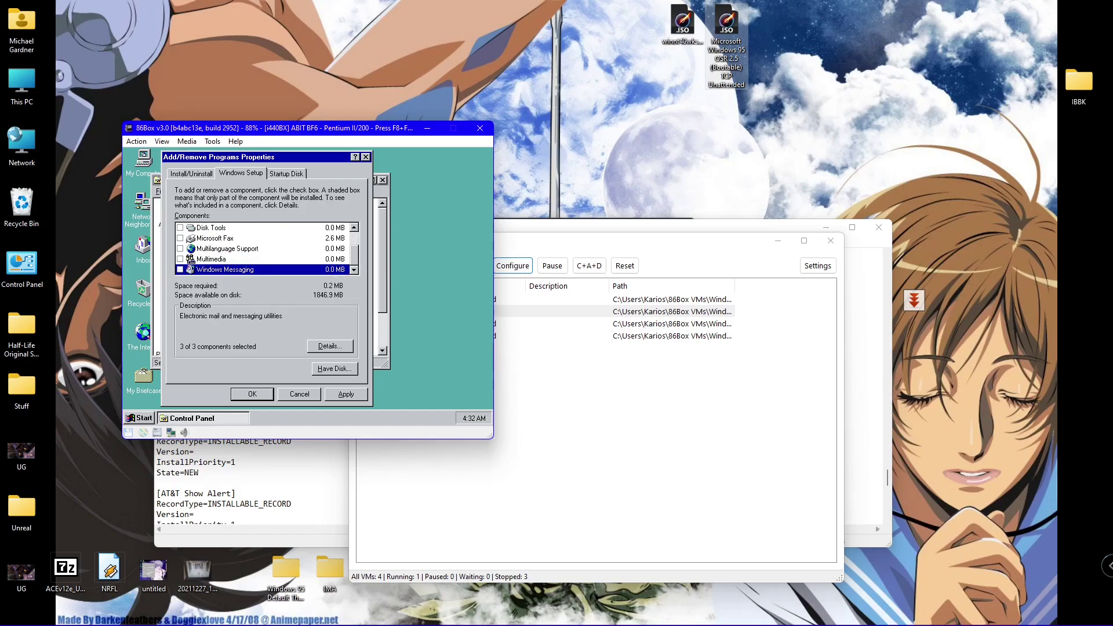
pyautogui.press('space')
pyautogui.press('Up')
pyautogui.press('Up')
pyautogui.press('space')
pyautogui.press('Up')
pyautogui.press('space')
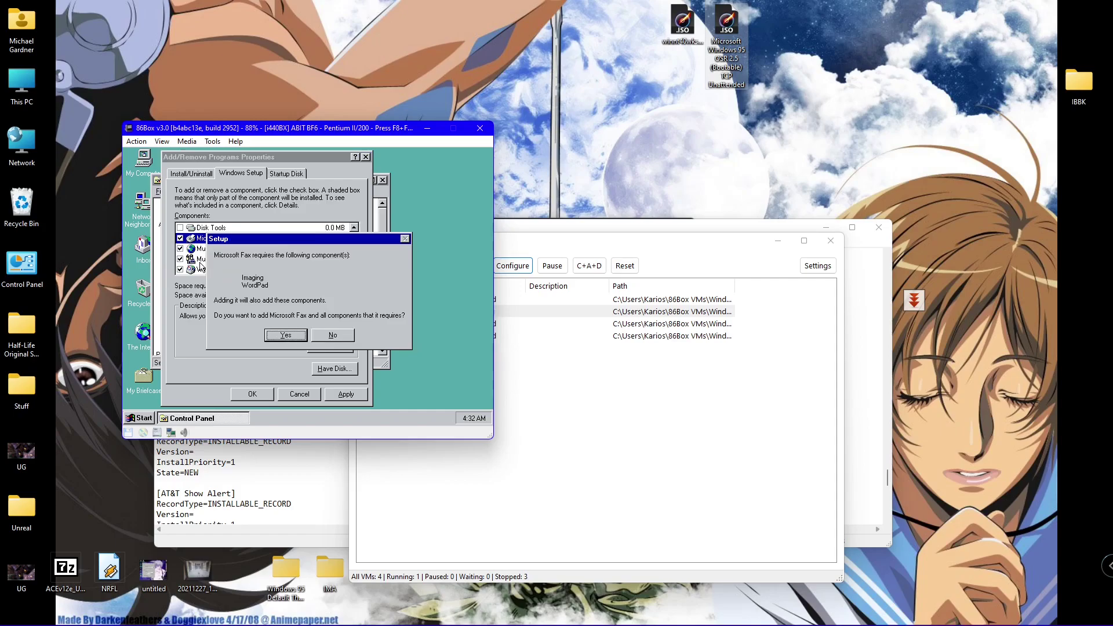
pyautogui.press('Tab')
pyautogui.press('Return')
# - Go back through the list ticking Accessories, Communications, Disk Tools, Multimedia and Microsoft Fax, declining Fax extras
pyautogui.press('Down')
pyautogui.press('space')
pyautogui.press('Down')
pyautogui.press('space')
pyautogui.press('Down')
pyautogui.press('space')
pyautogui.press('Up')
pyautogui.press('Up')
pyautogui.press('Up')
pyautogui.press('Up')
pyautogui.press('Up')
pyautogui.press('Up')
pyautogui.press('Up')
pyautogui.press('Down')
pyautogui.press('space')
pyautogui.press('Down')
pyautogui.press('space')
pyautogui.press('Down')
pyautogui.press('space')
pyautogui.press('Down')
pyautogui.press('space')
pyautogui.press('Tab')
pyautogui.press('Tab')
pyautogui.press('Tab')
pyautogui.press('Return')
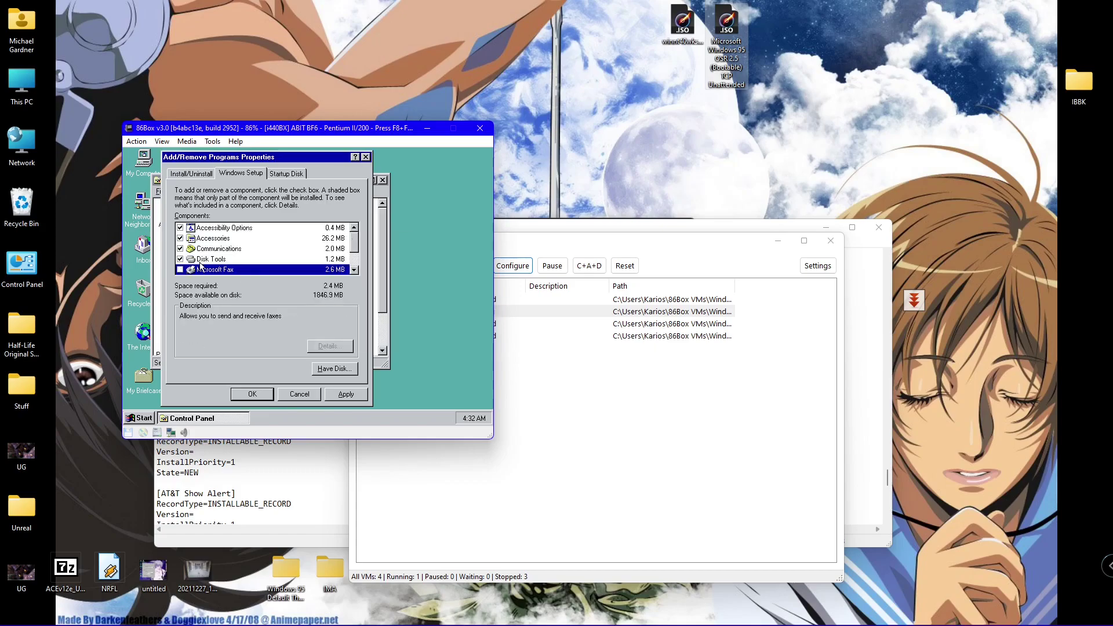
pyautogui.press('Down')
pyautogui.press('Down')
pyautogui.press('space')
pyautogui.press('Down')
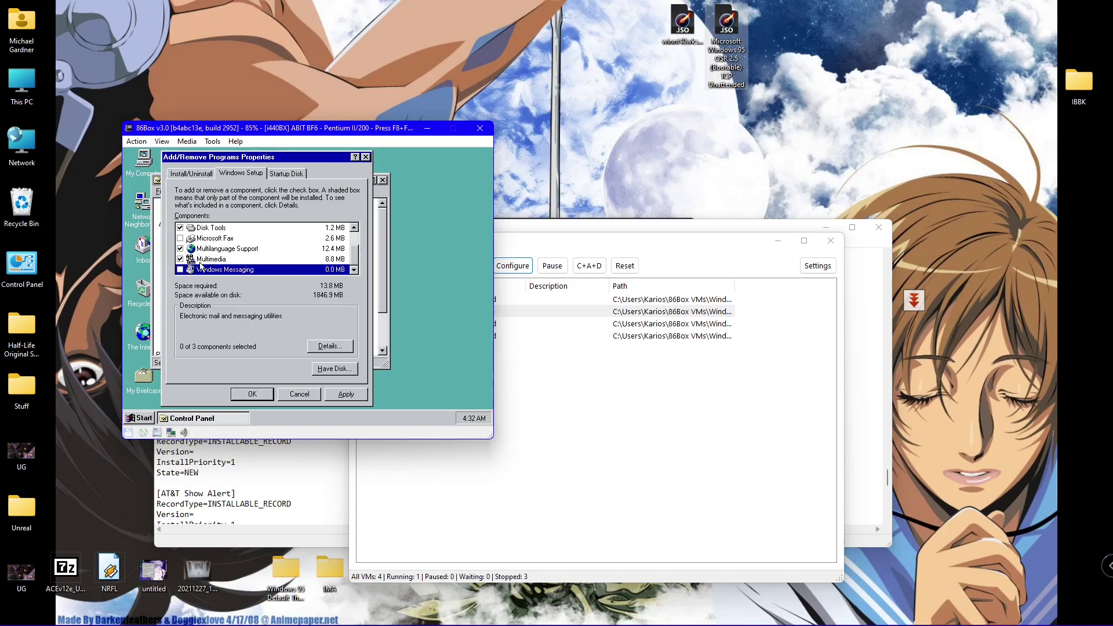
pyautogui.press('Up')
pyautogui.press('Up')
pyautogui.press('Up')
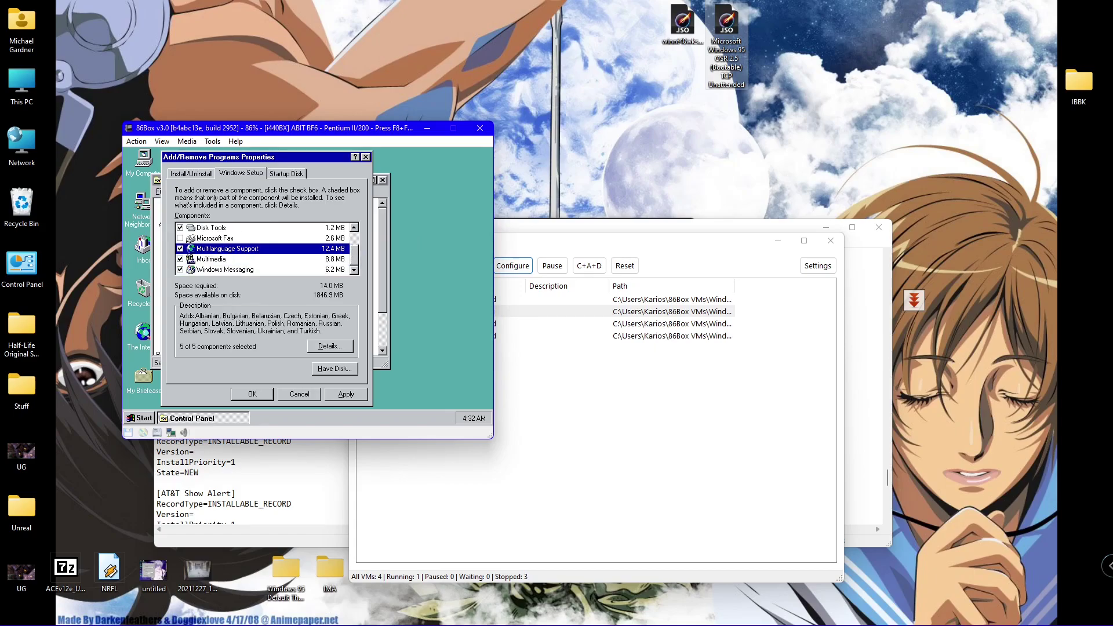
pyautogui.press('space')
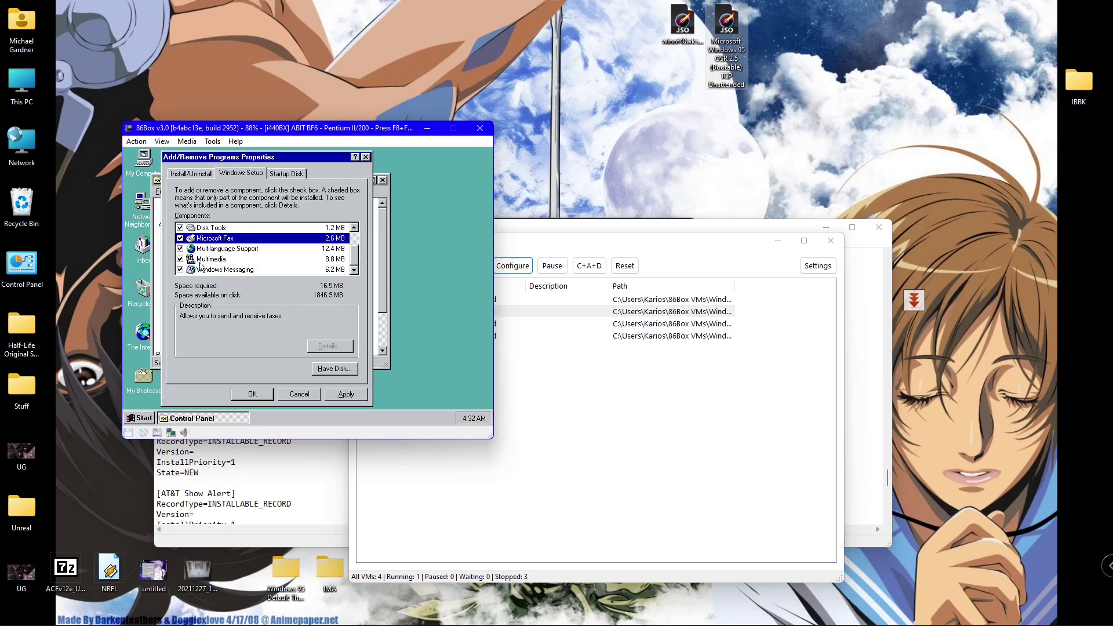
# - Confirm the component selection with OK so Windows 95 copies the files
pyautogui.click(245, 394)
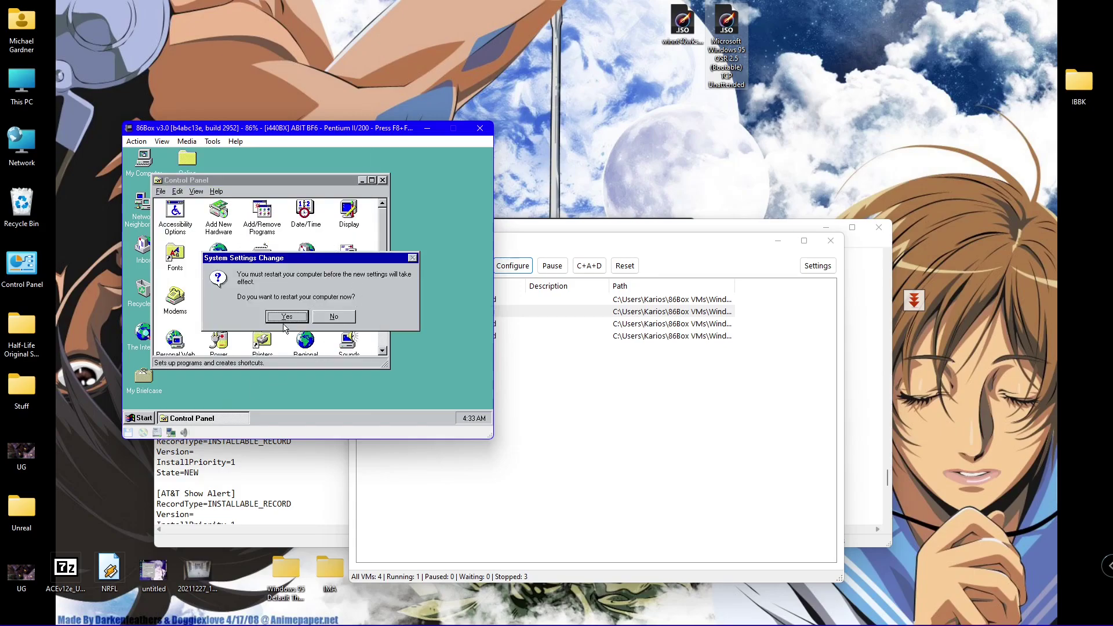
# - Accept the restart prompt and bring the 86Box emulator window back to the front
pyautogui.click(274, 317)
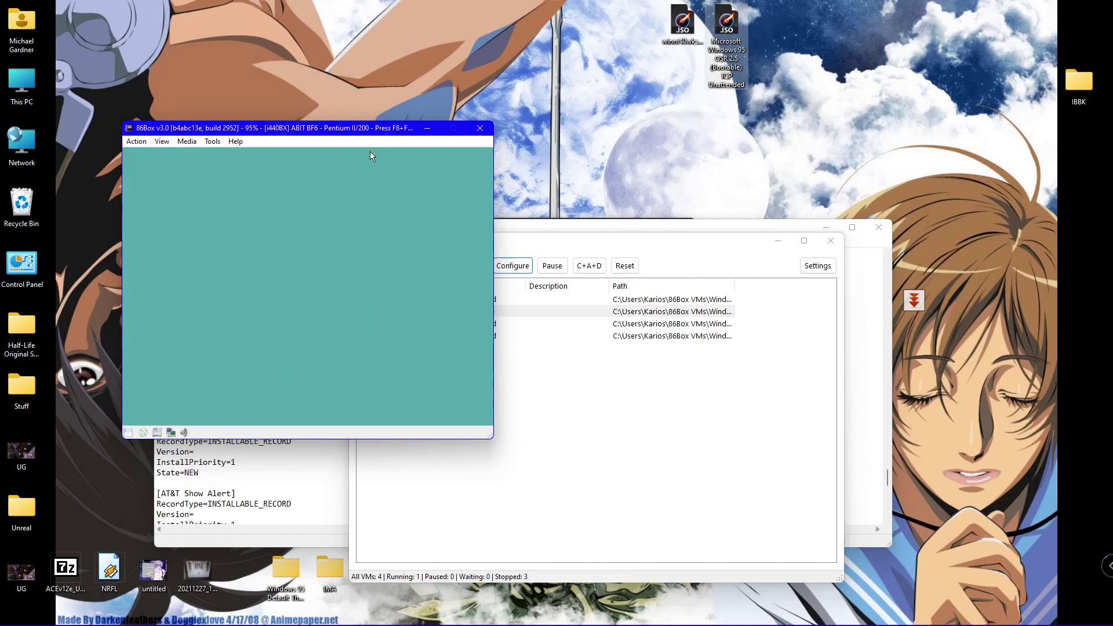
pyautogui.hotkey('alt', 'Tab')
pyautogui.click(376, 133)
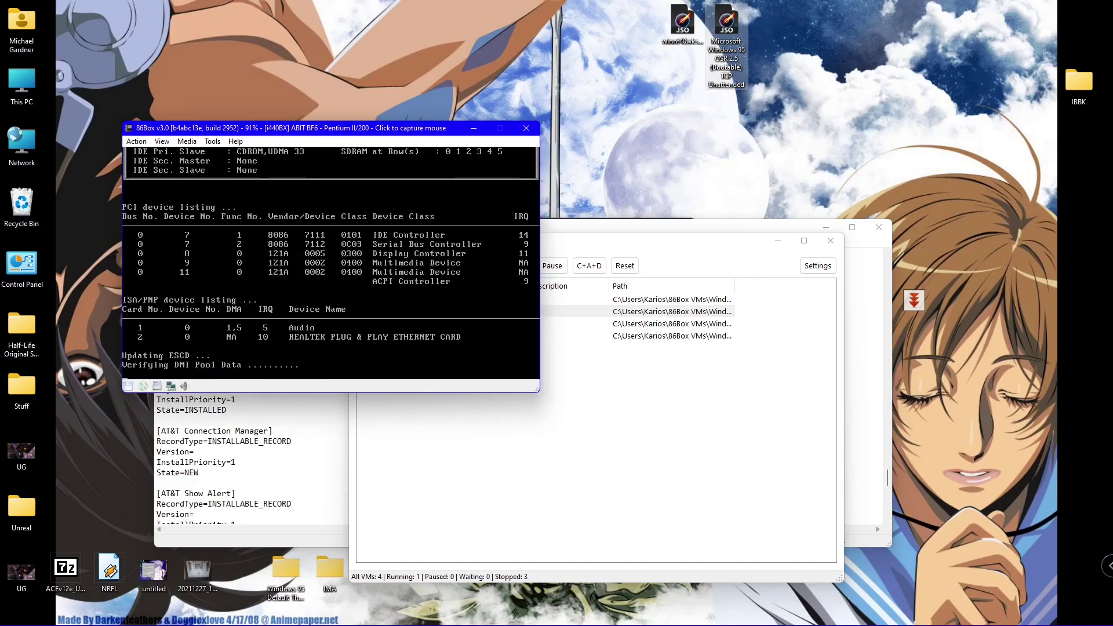
# - Choose Microsoft Windows 95 OSR2.5 in the OS Loader menu and boot it
pyautogui.press('Down')
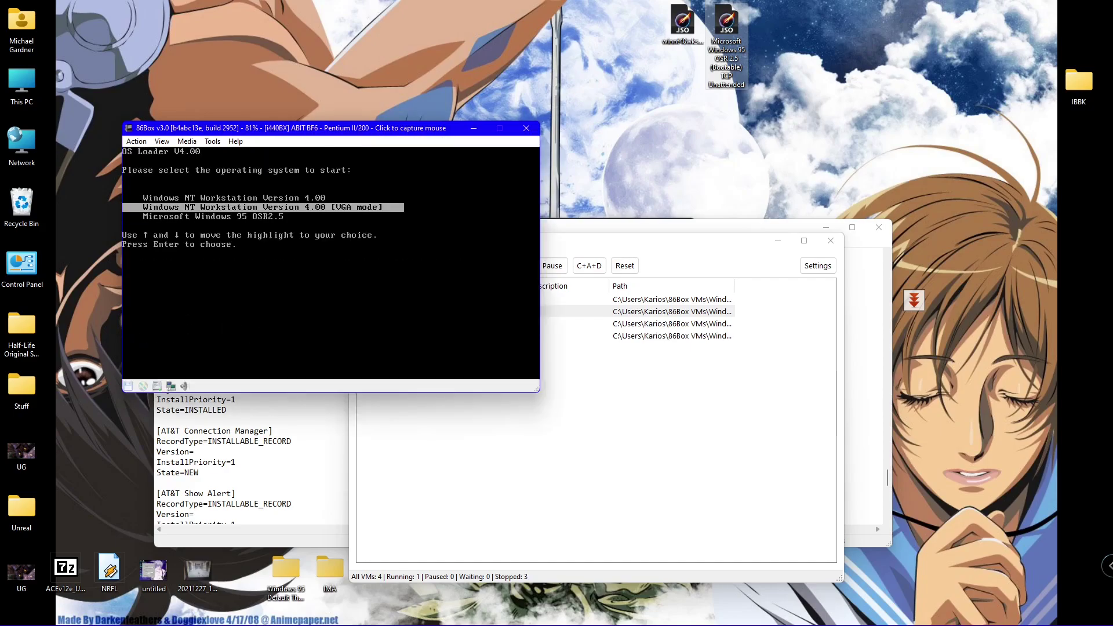
pyautogui.press('Down')
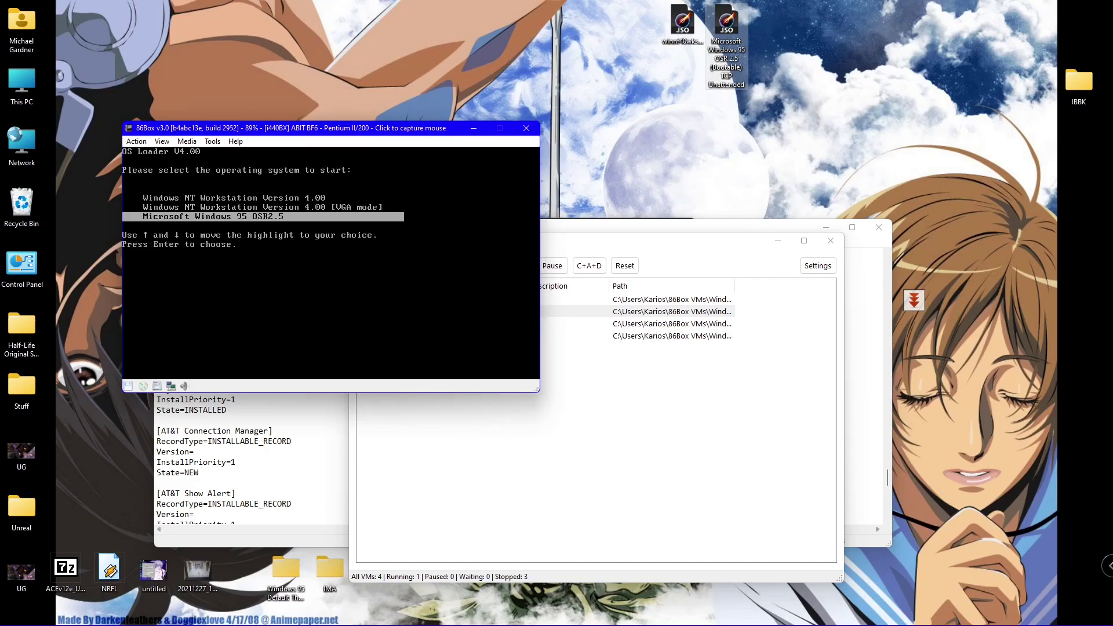
pyautogui.press('Return')
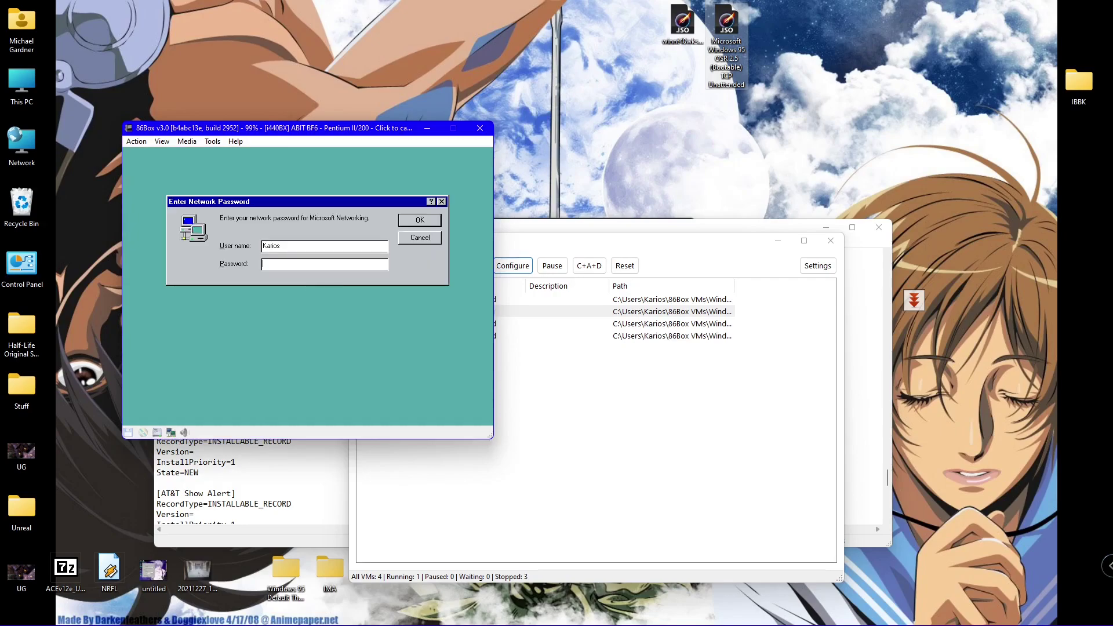
# - Log on with a blank password at the Enter Network Password dialog
pyautogui.press('Return')
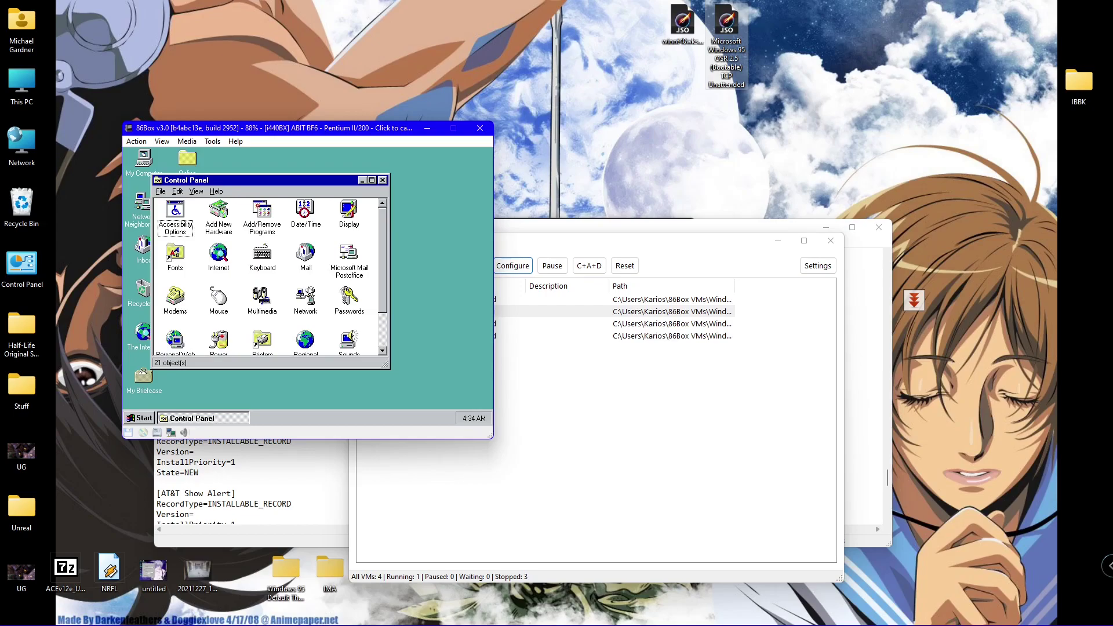
# - Close Control Panel and open My Computer, moving its window toward the middle
pyautogui.click(375, 167)
pyautogui.click(382, 180)
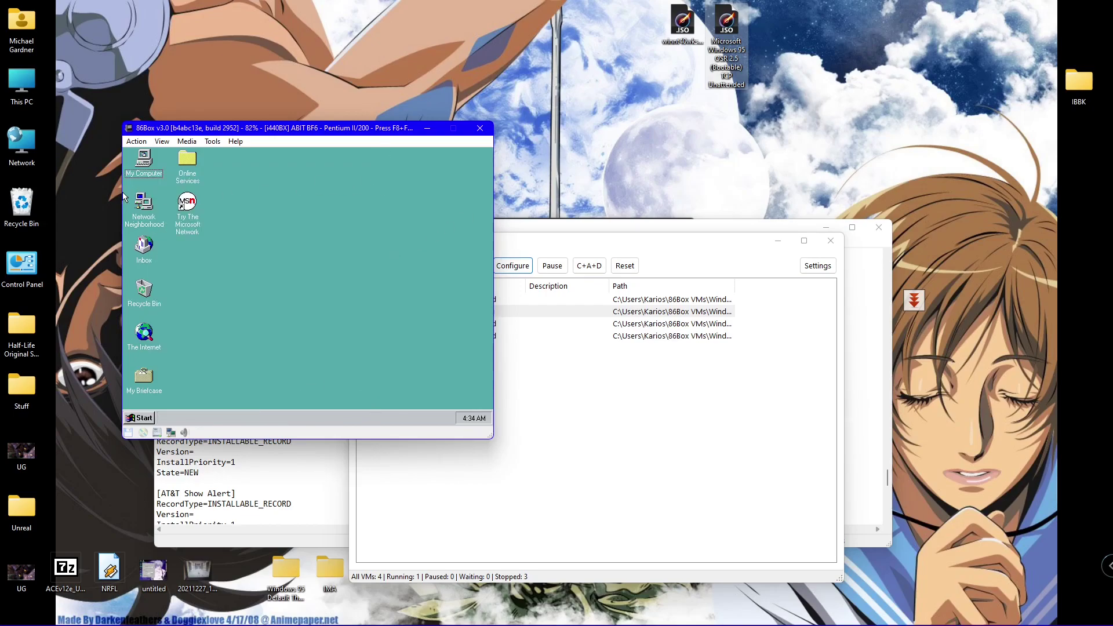
pyautogui.doubleClick(144, 160)
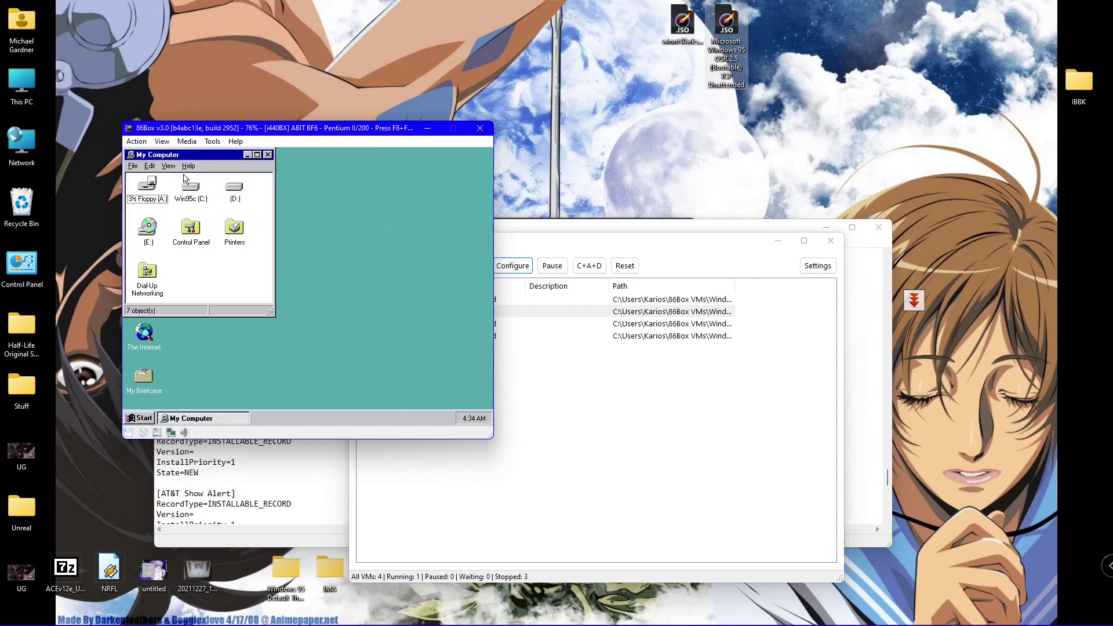
pyautogui.moveTo(204, 158); pyautogui.dragTo(346, 211)
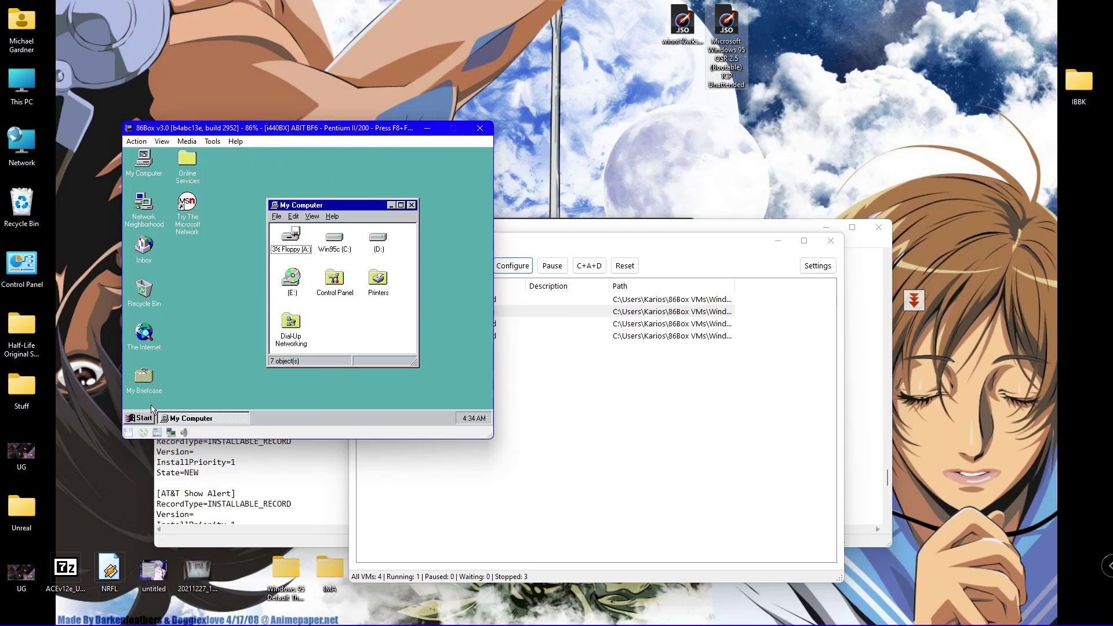
# - Launch DriveSpace from System Tools to view drives A:, C: and D:, then close it and My Computer
pyautogui.click(142, 418)
pyautogui.moveTo(189, 267)
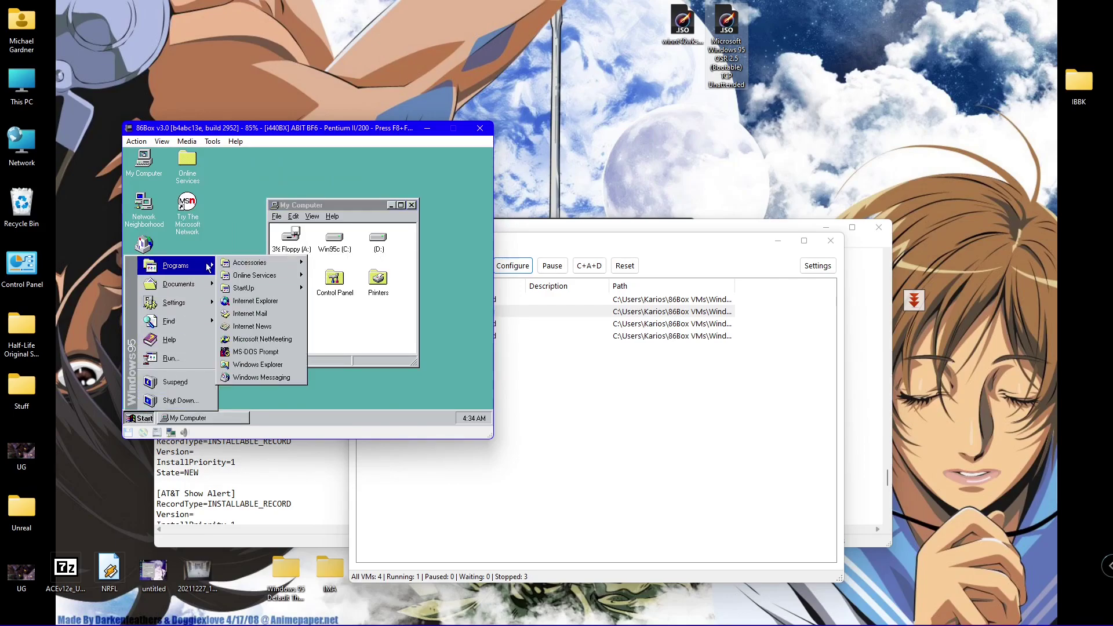
pyautogui.moveTo(259, 264)
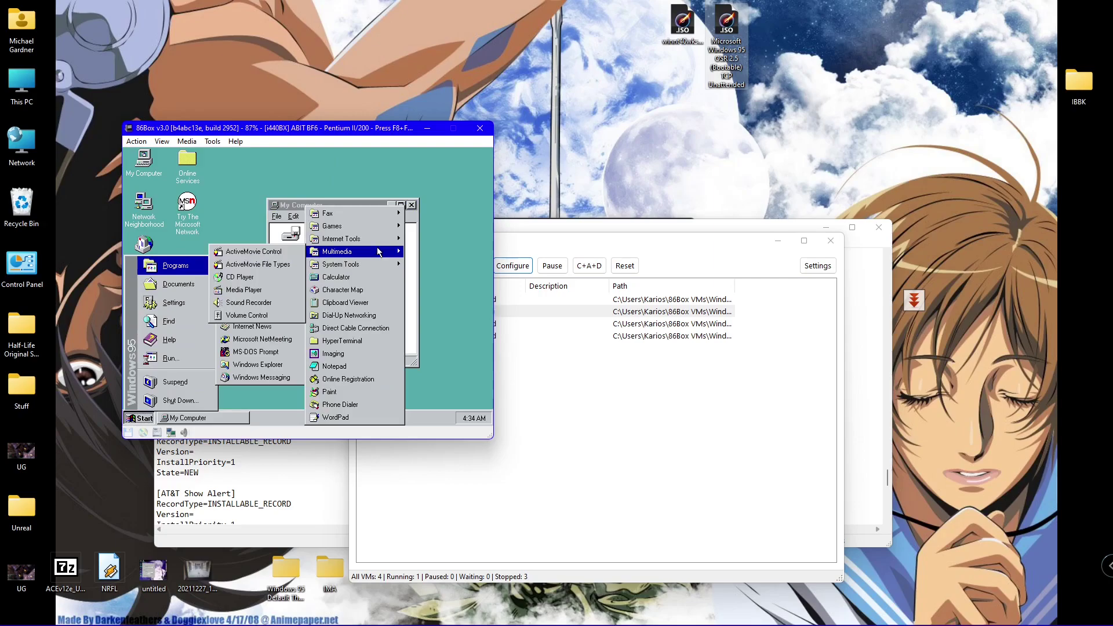
pyautogui.moveTo(371, 266)
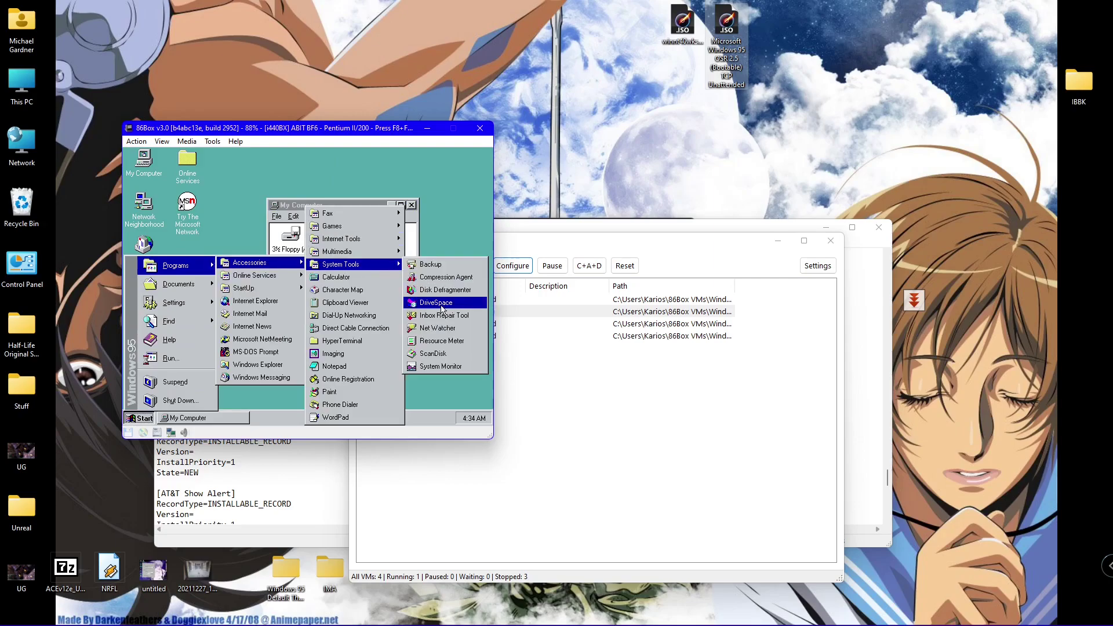
pyautogui.click(441, 304)
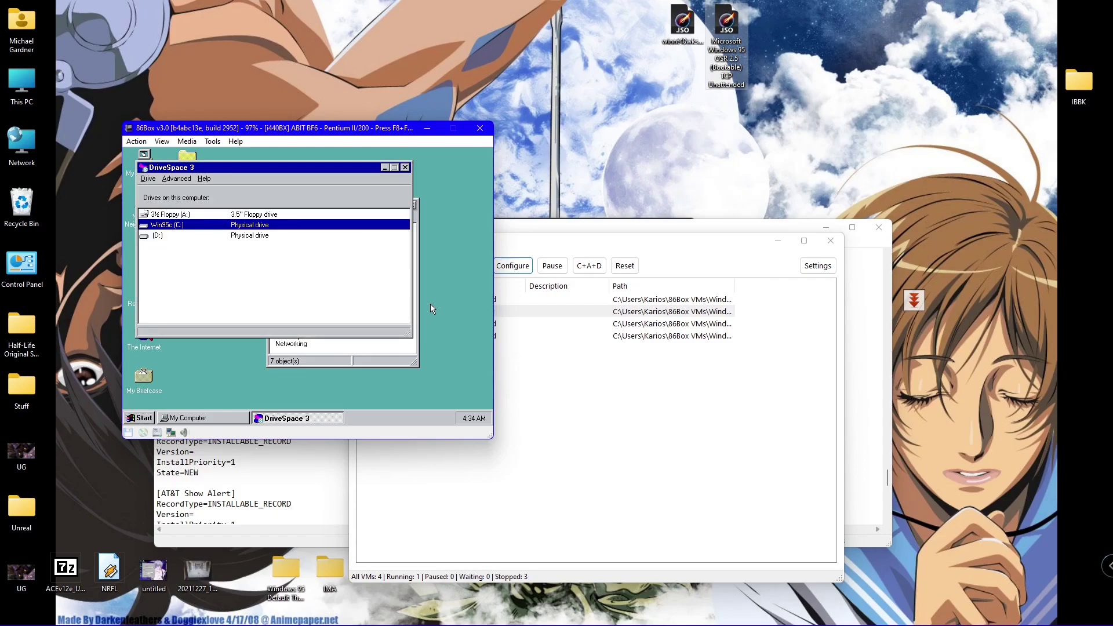
pyautogui.click(404, 168)
pyautogui.click(412, 208)
# - Open an MS-DOS Prompt, run fdisk with large disk support enabled, and choose to create partitions
pyautogui.click(144, 418)
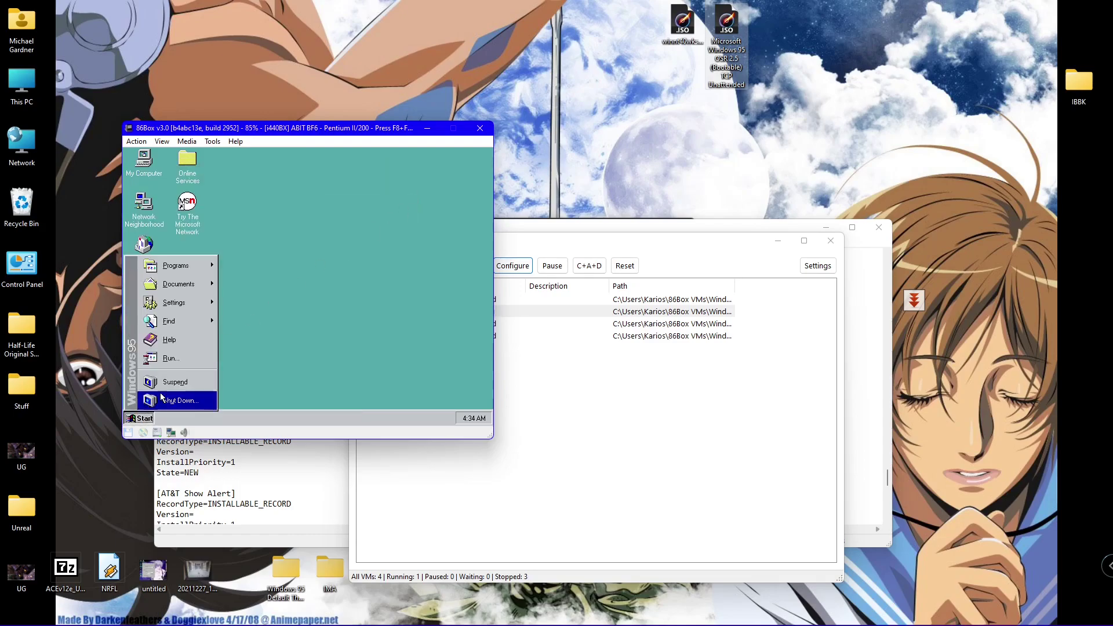
pyautogui.moveTo(197, 271)
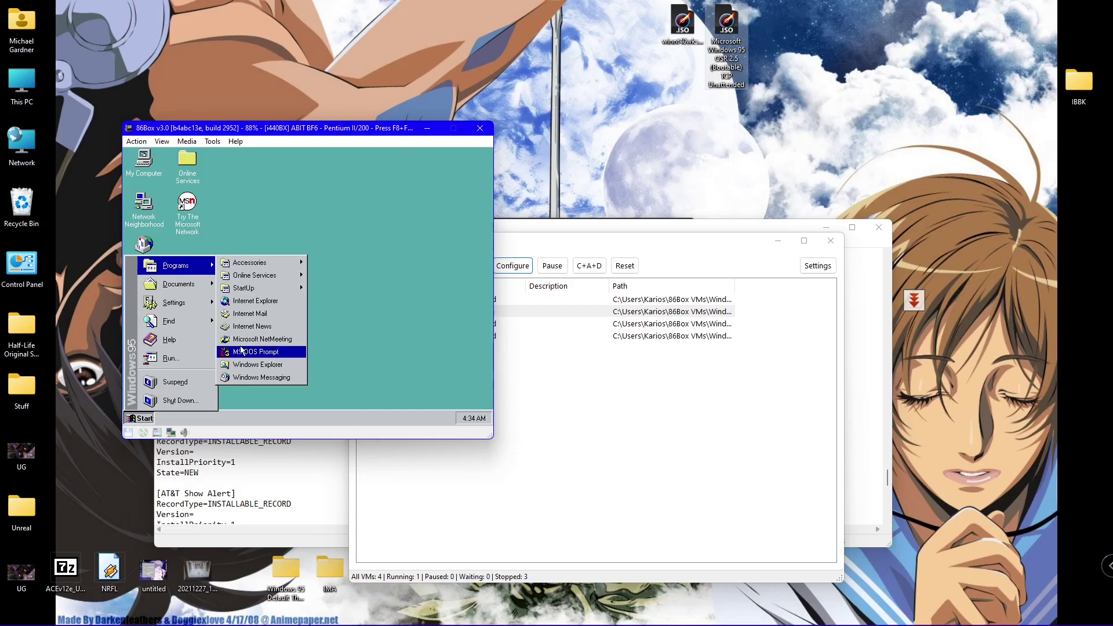
pyautogui.click(283, 353)
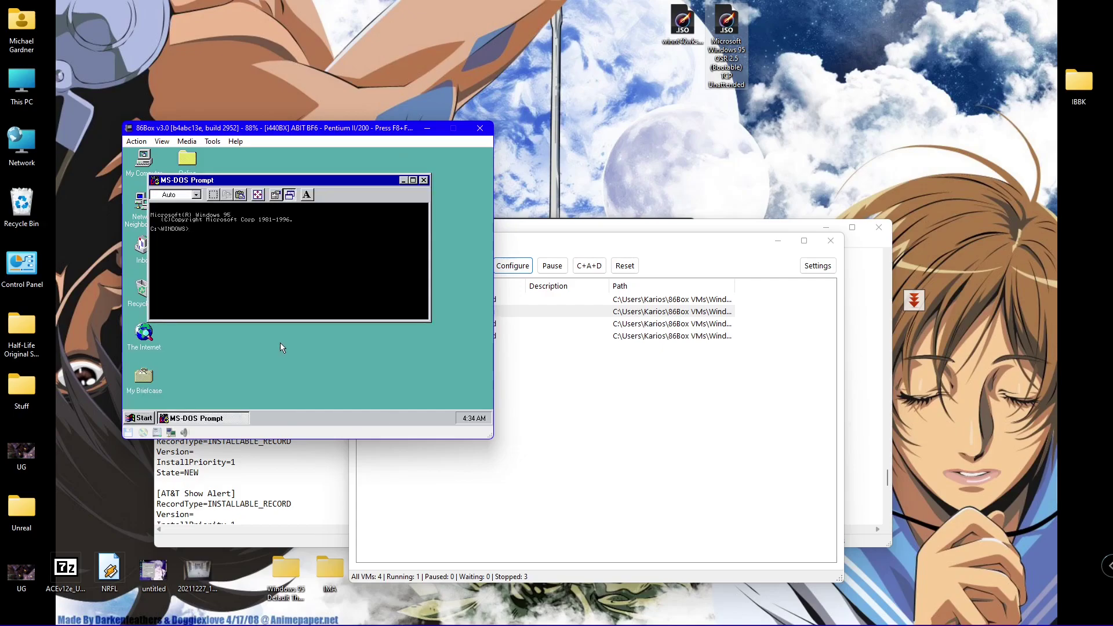
pyautogui.write('f')
pyautogui.press('Return')
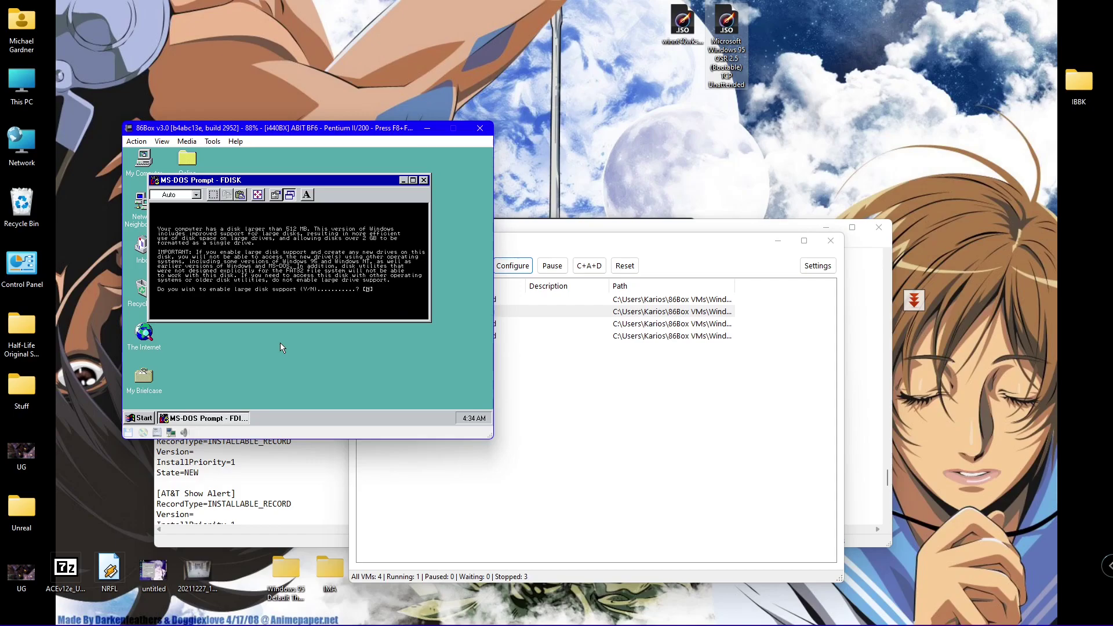
pyautogui.press('Return')
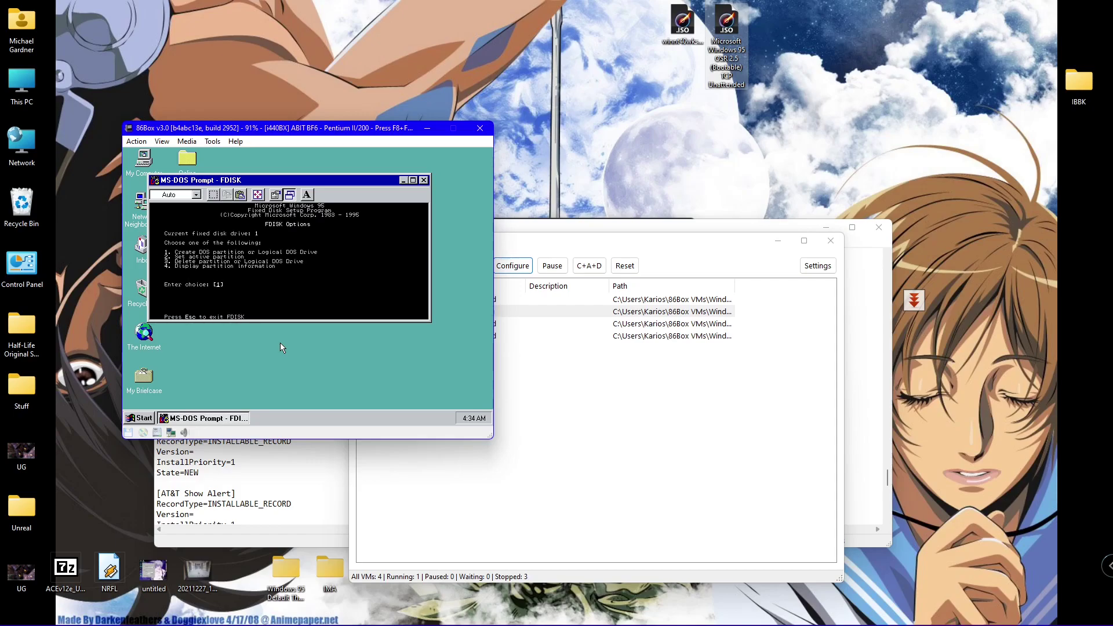
pyautogui.press('Return')
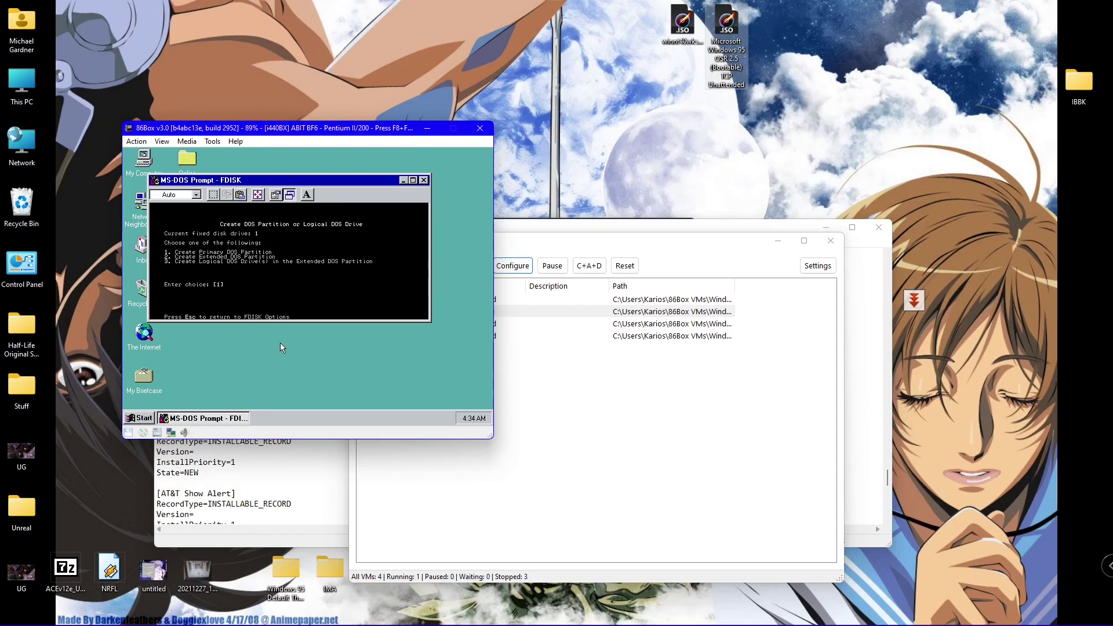
# - Create logical drive E: at the default 2047 MB and F: from the remaining space, then exit FDISK
pyautogui.write('3')
pyautogui.press('Return')
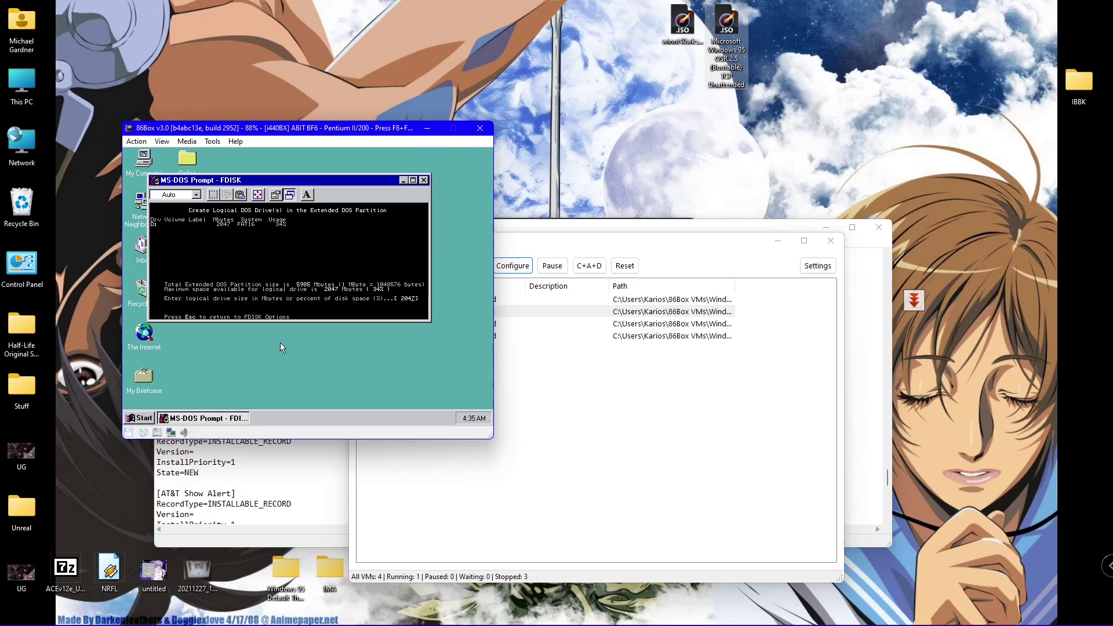
pyautogui.press('Return')
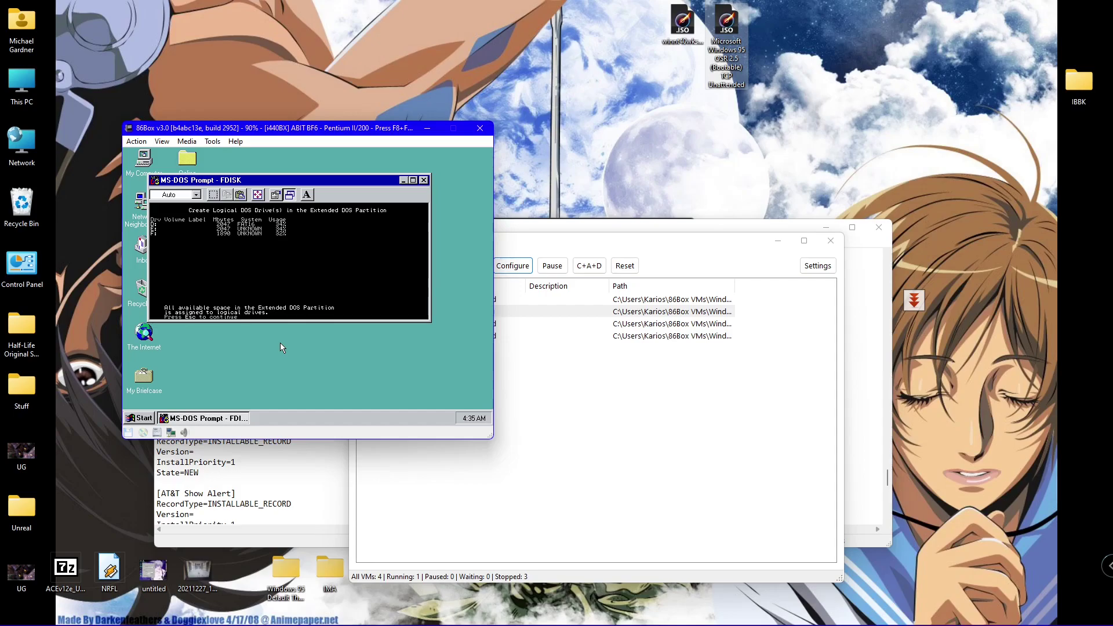
pyautogui.press('Escape')
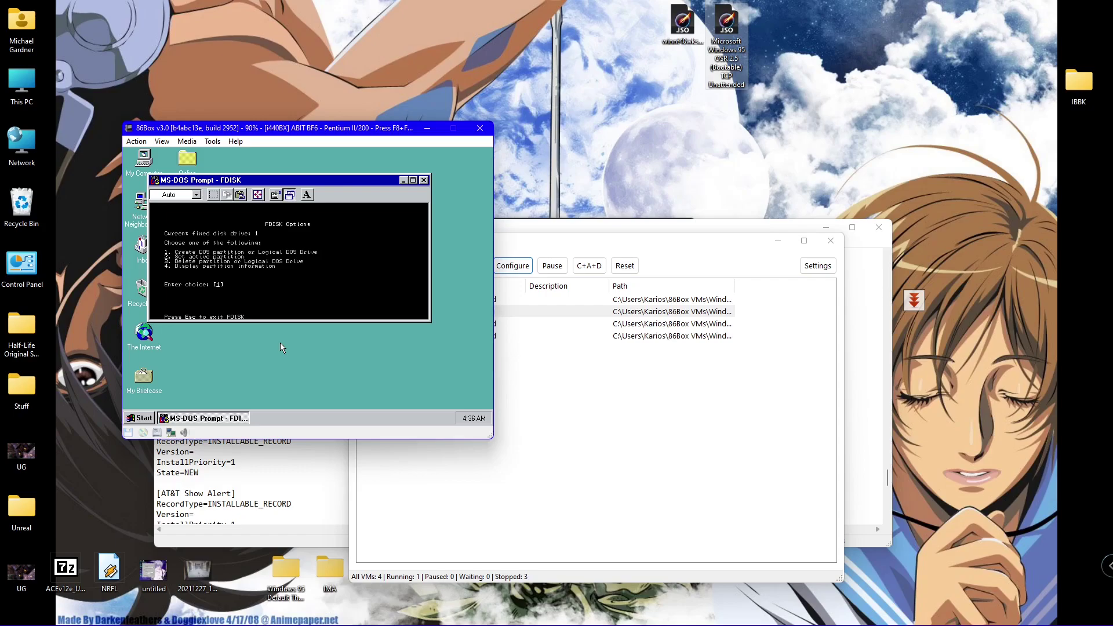
pyautogui.press('Escape')
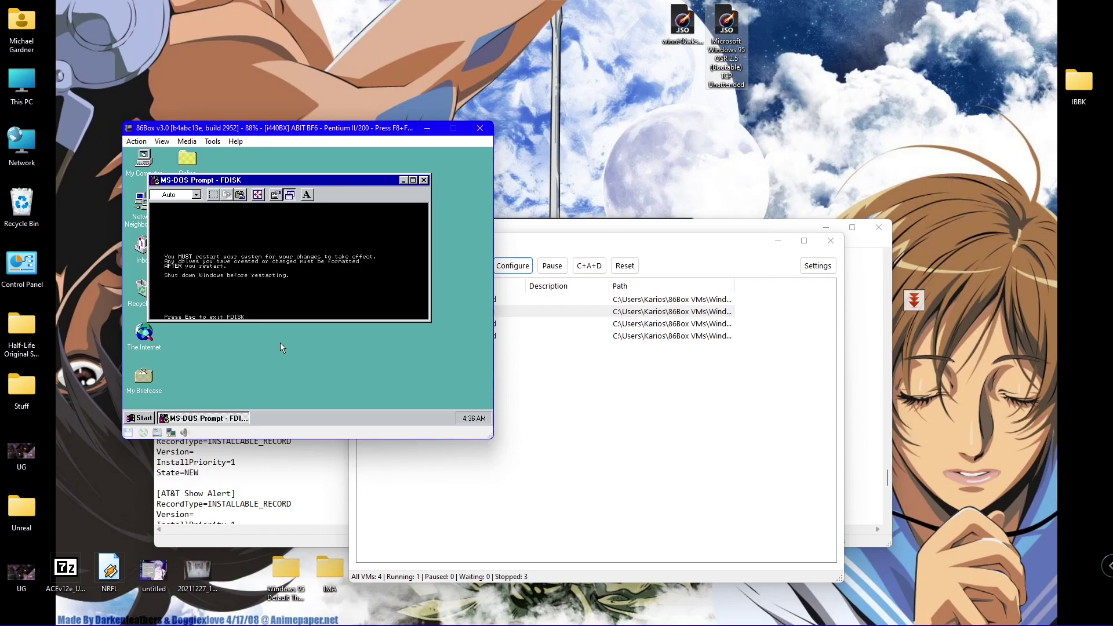
pyautogui.press('Escape')
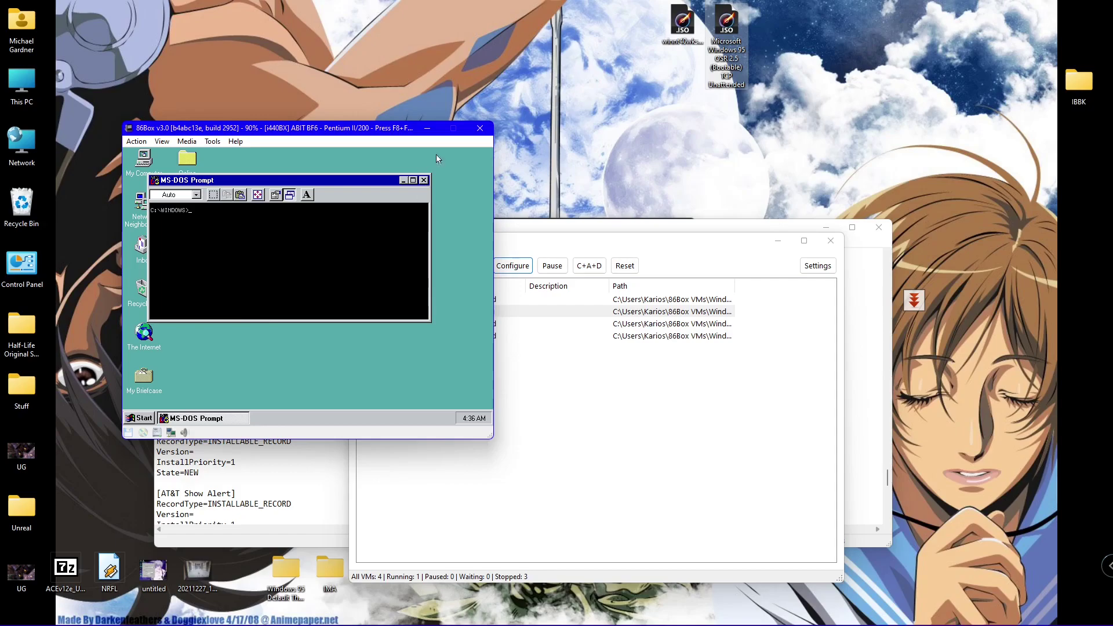
# - Close the MS-DOS Prompt and restart Windows 95 via Shut Down > Restart the computer
pyautogui.click(424, 180)
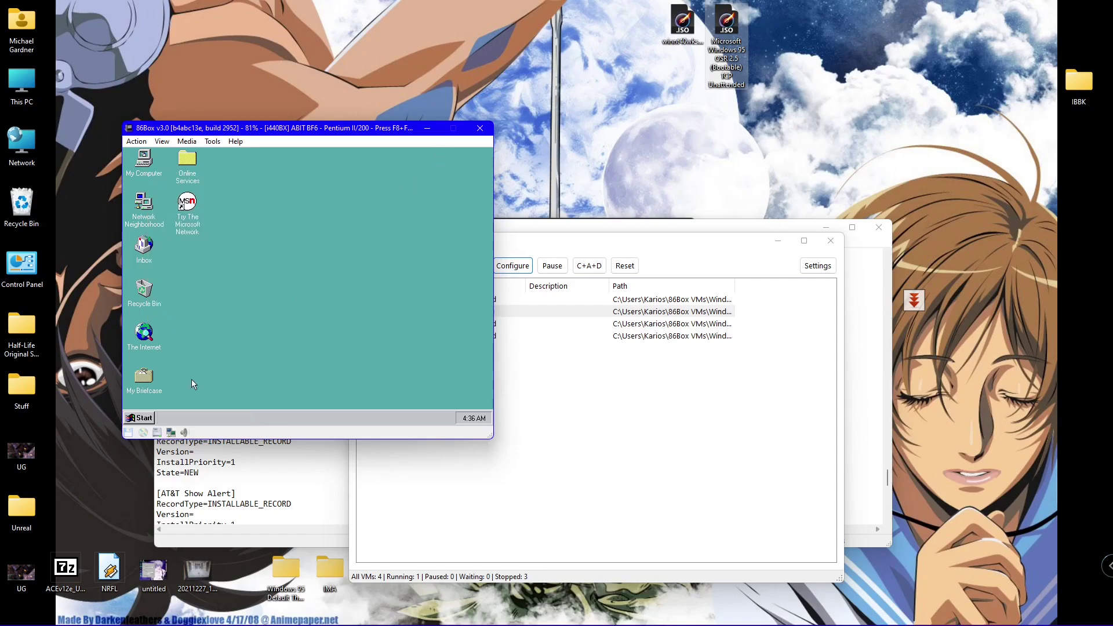
pyautogui.click(130, 414)
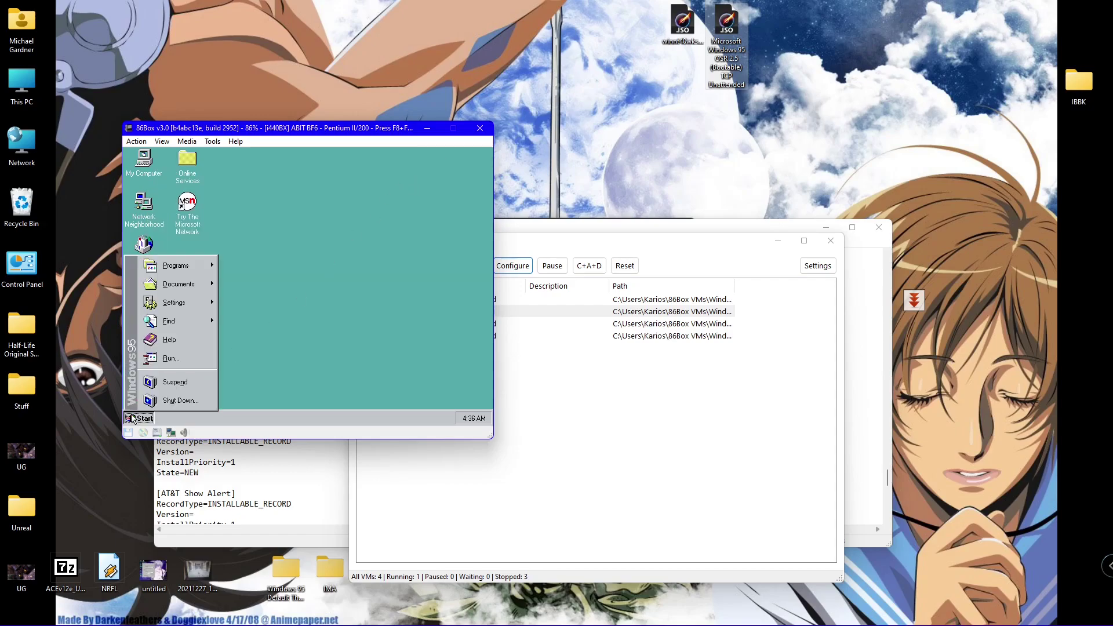
pyautogui.click(143, 397)
pyautogui.press('Down')
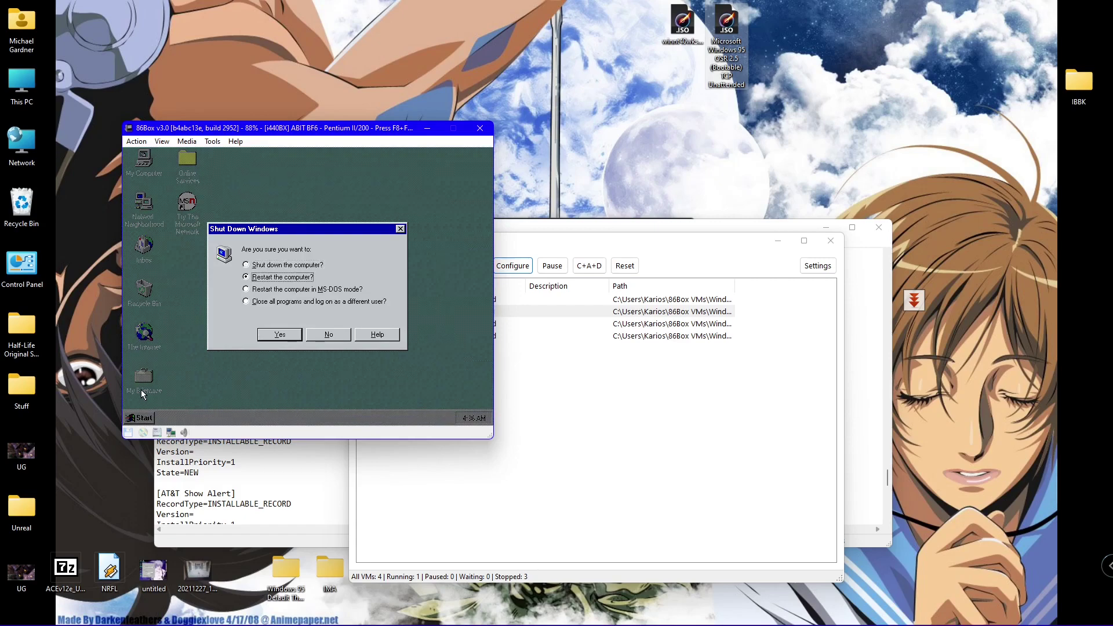
pyautogui.press('Return')
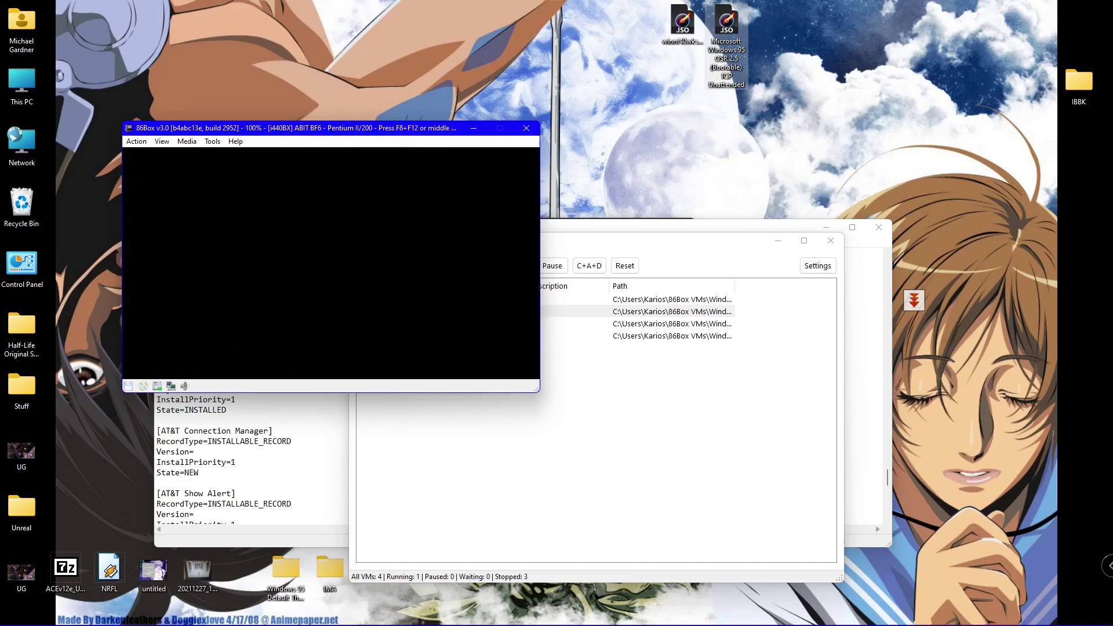
# - Boot Microsoft Windows 95 OSR2.5 from the boot menu and skip the network password
pyautogui.press('Down')
pyautogui.press('Down')
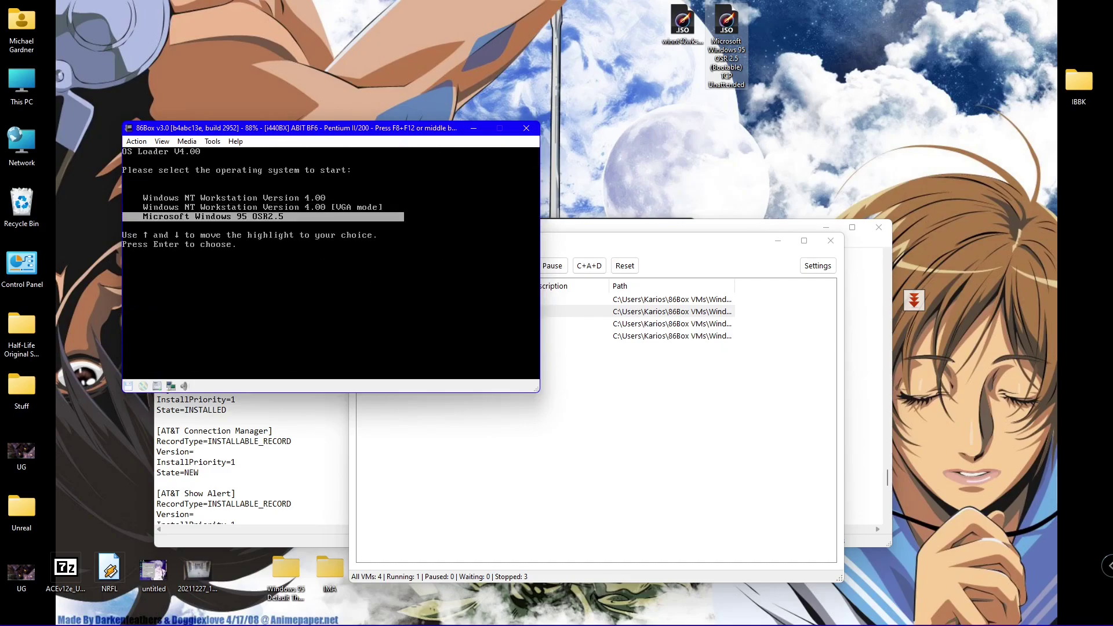
pyautogui.press('Return')
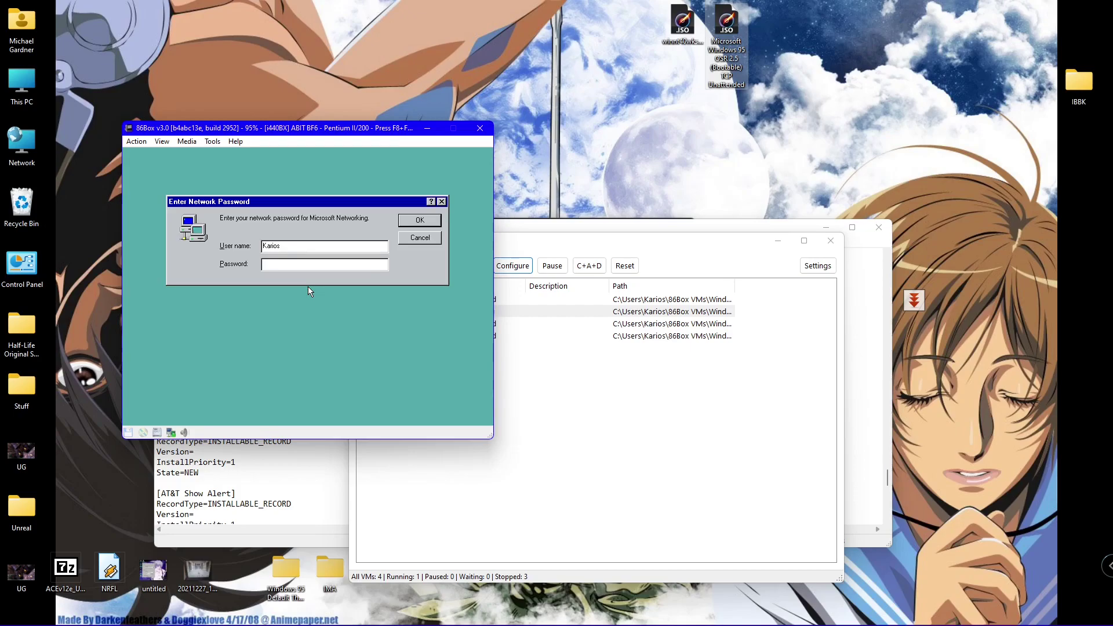
pyautogui.press('Return')
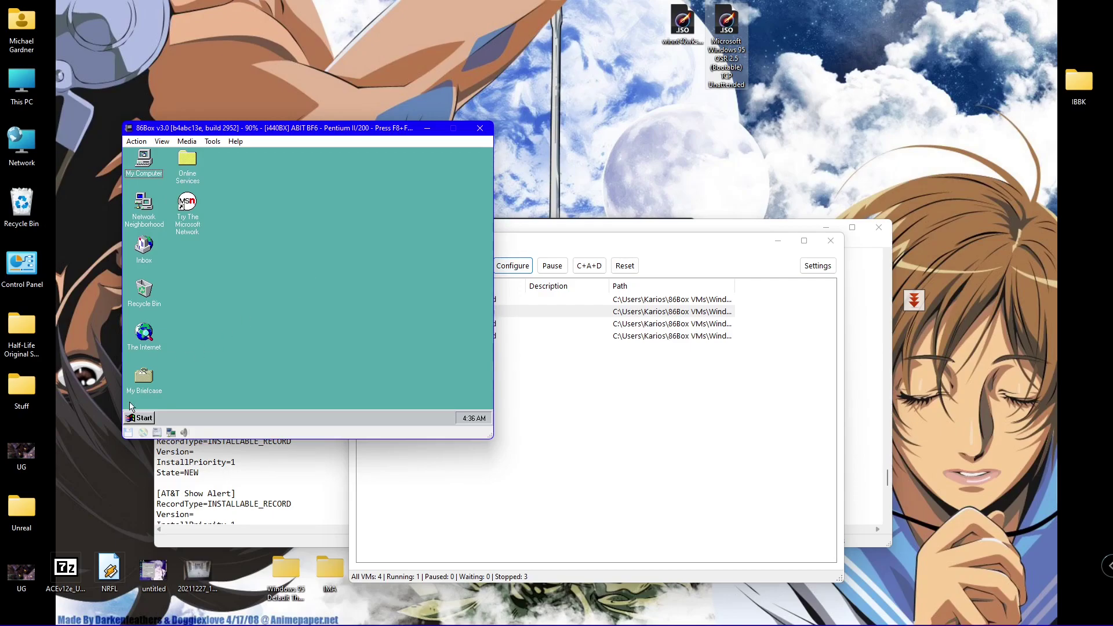
# - Go to Programs > Accessories > System Tools in the Start menu
pyautogui.click(149, 419)
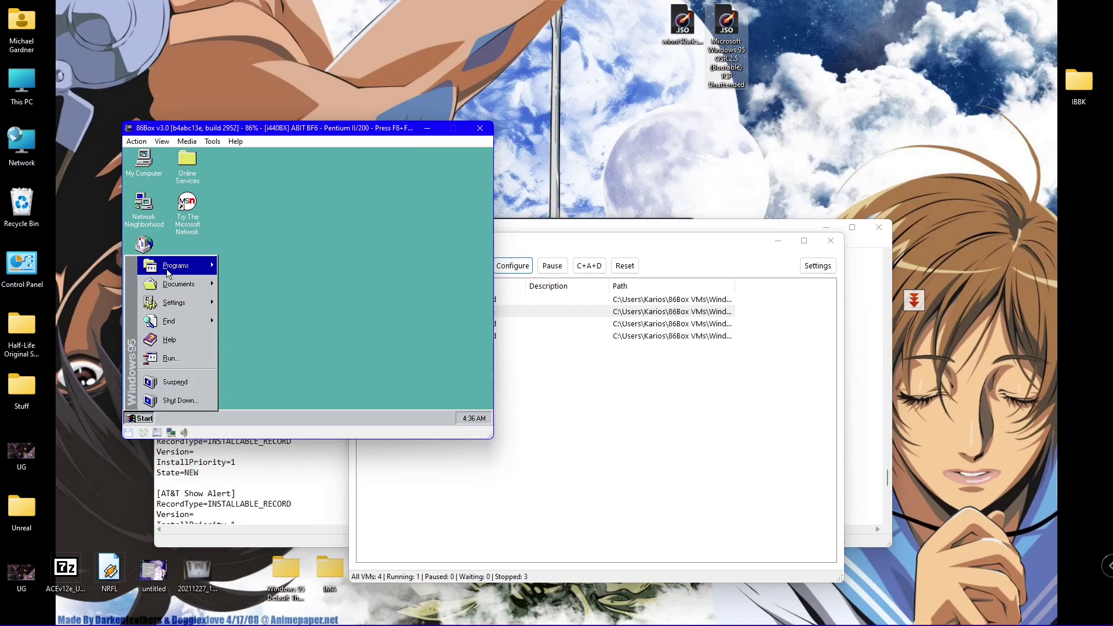
pyautogui.moveTo(174, 268)
pyautogui.moveTo(293, 259)
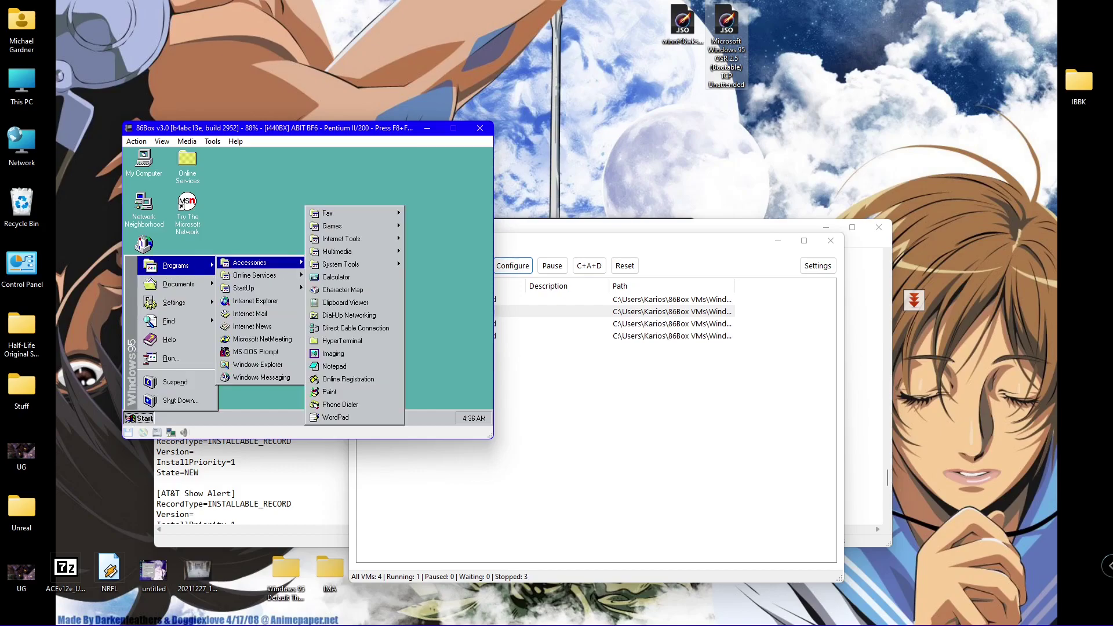
# - Launch DriveSpace, try to examine drive E:, and dismiss the error
pyautogui.moveTo(382, 264)
pyautogui.click(425, 301)
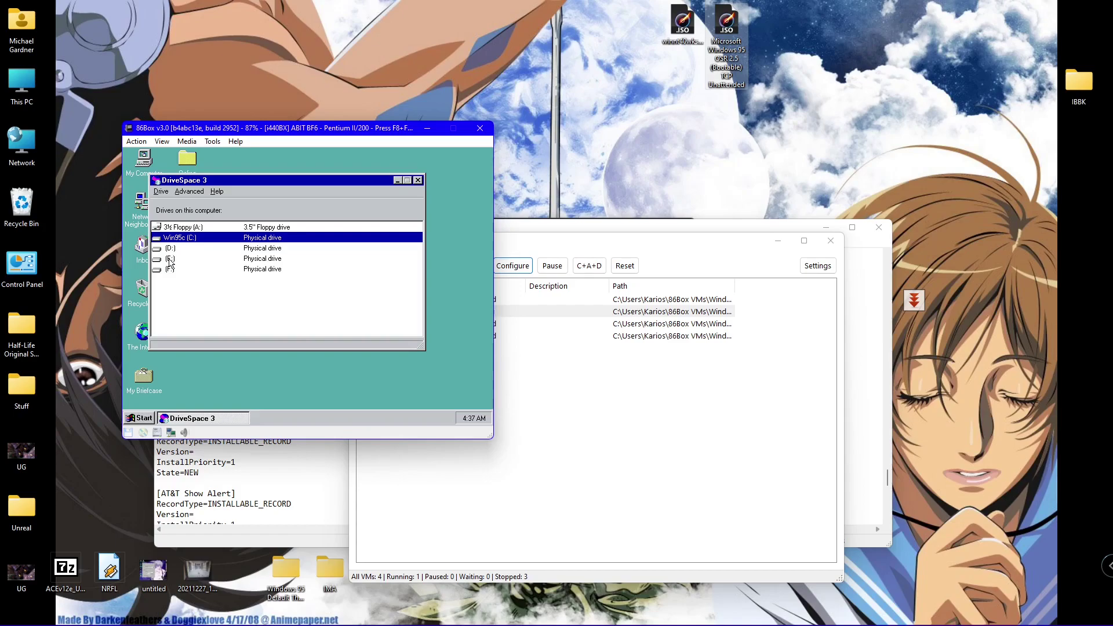
pyautogui.click(170, 260)
pyautogui.rightClick(168, 249)
pyautogui.click(167, 248)
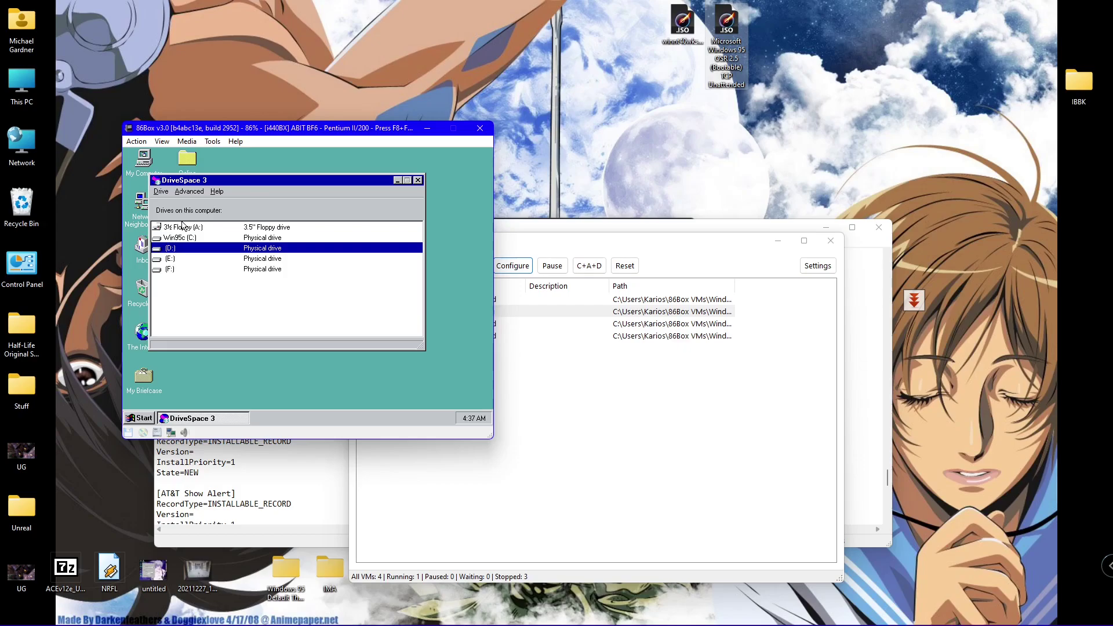
pyautogui.click(178, 261)
pyautogui.doubleClick(177, 261)
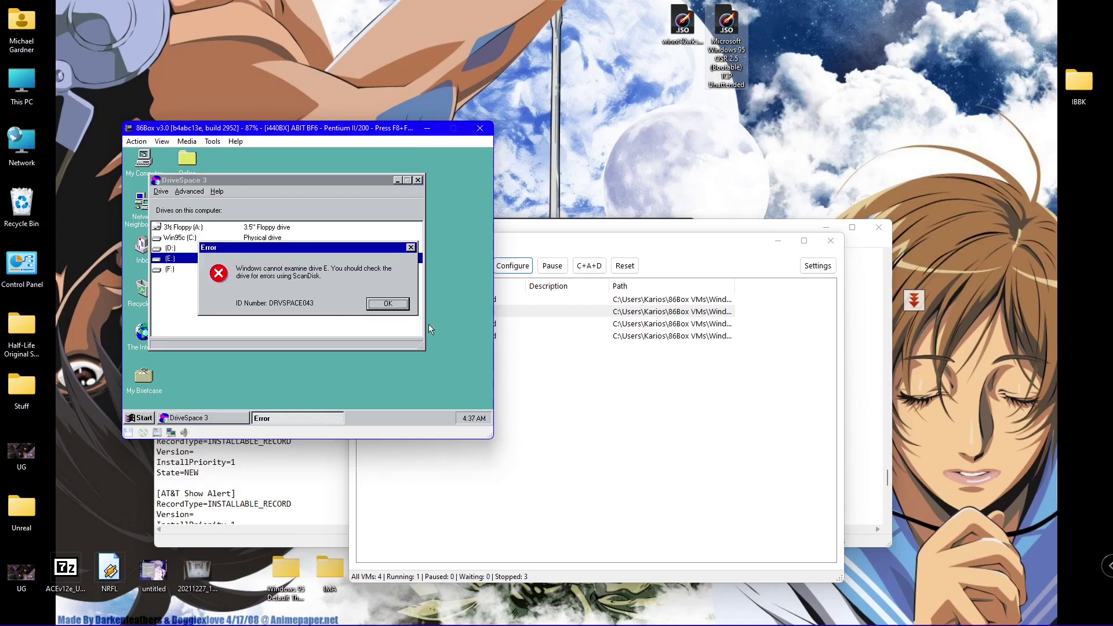
pyautogui.click(387, 304)
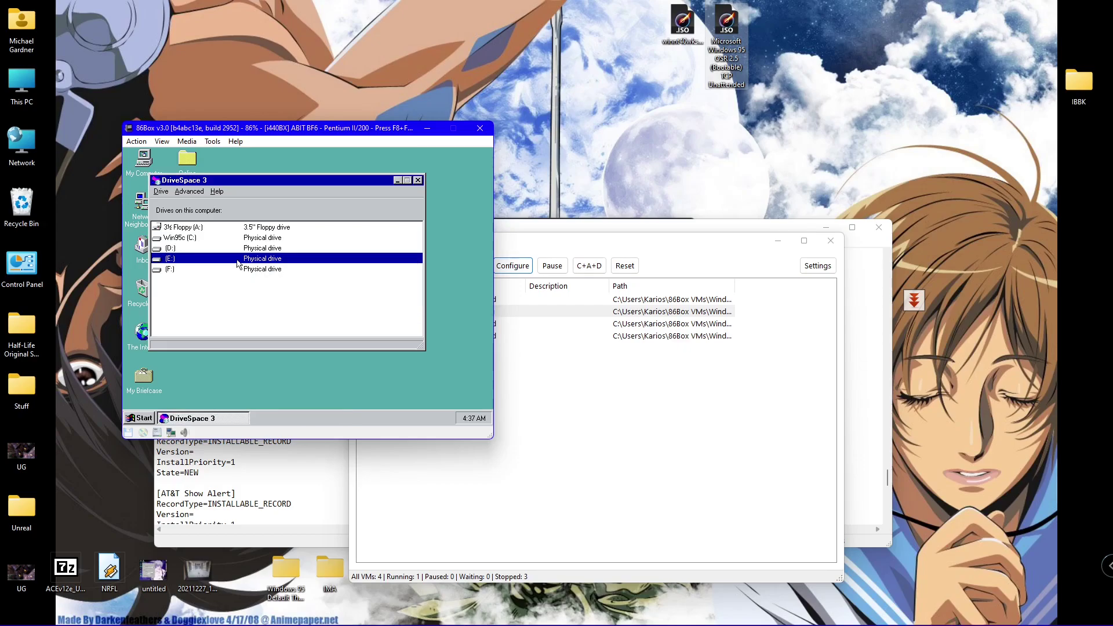
# - Try formatting drive E: from DriveSpace's Drive menu and dismiss the cannot-format errors
pyautogui.click(190, 192)
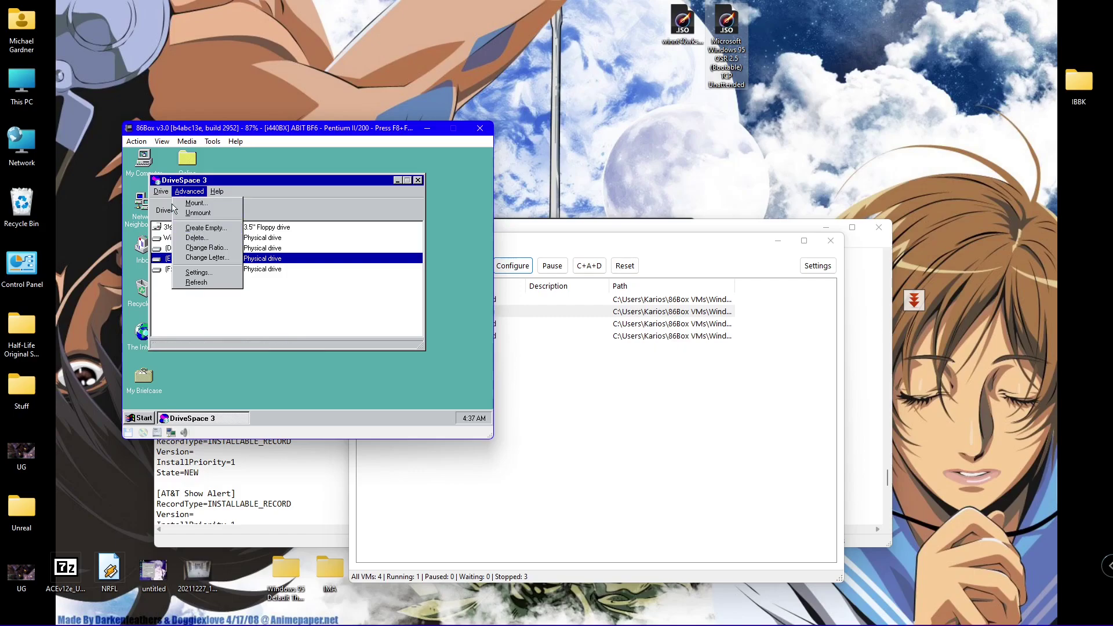
pyautogui.moveTo(160, 192)
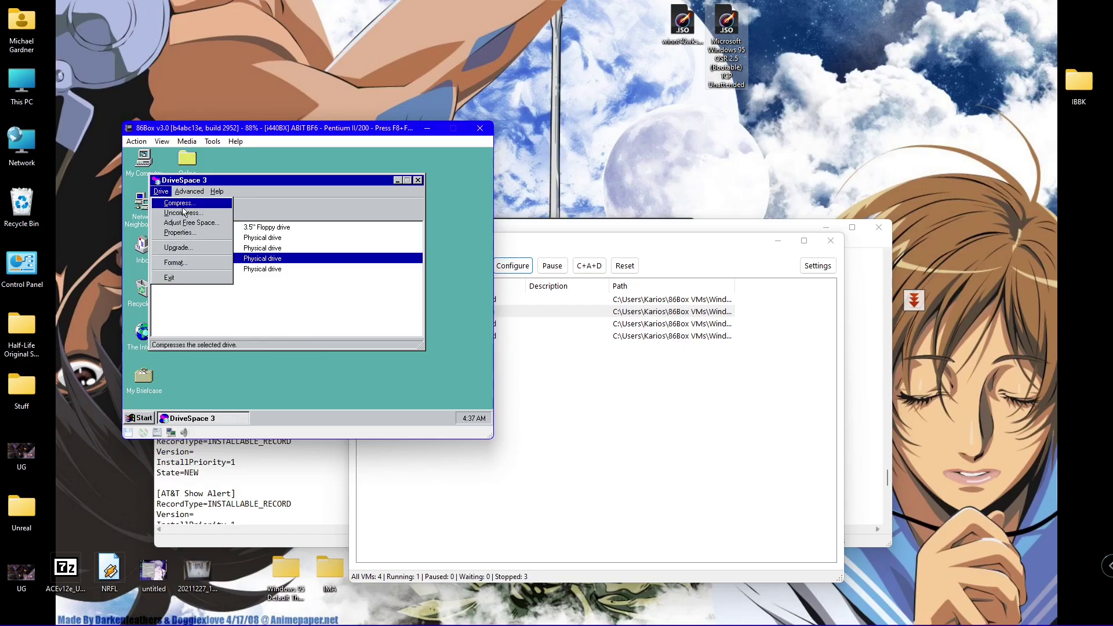
pyautogui.click(198, 264)
pyautogui.click(382, 309)
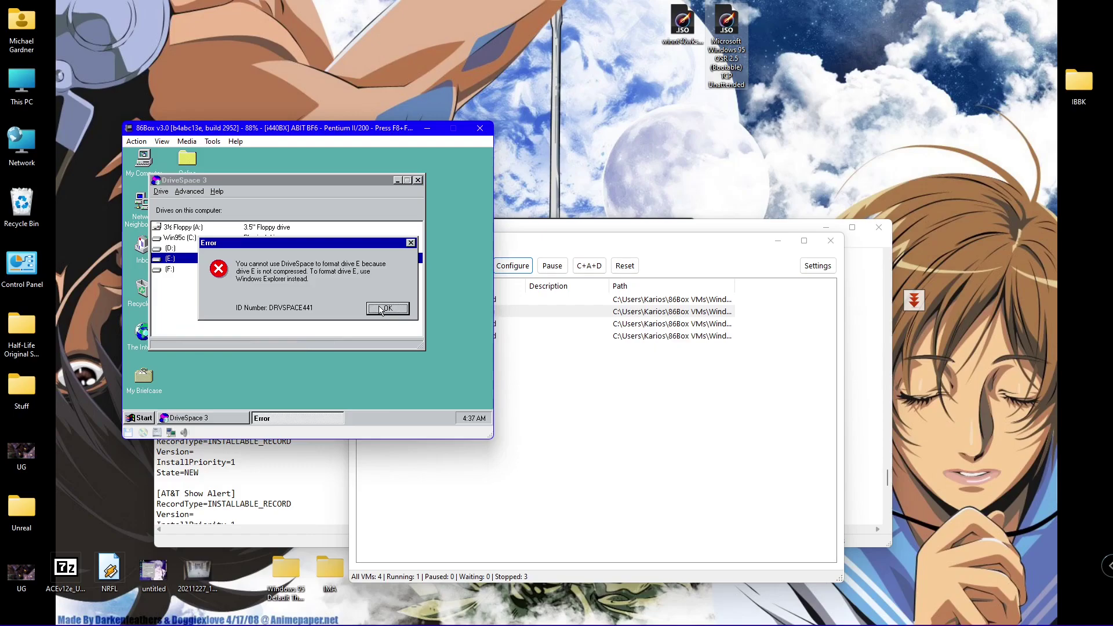
pyautogui.click(382, 309)
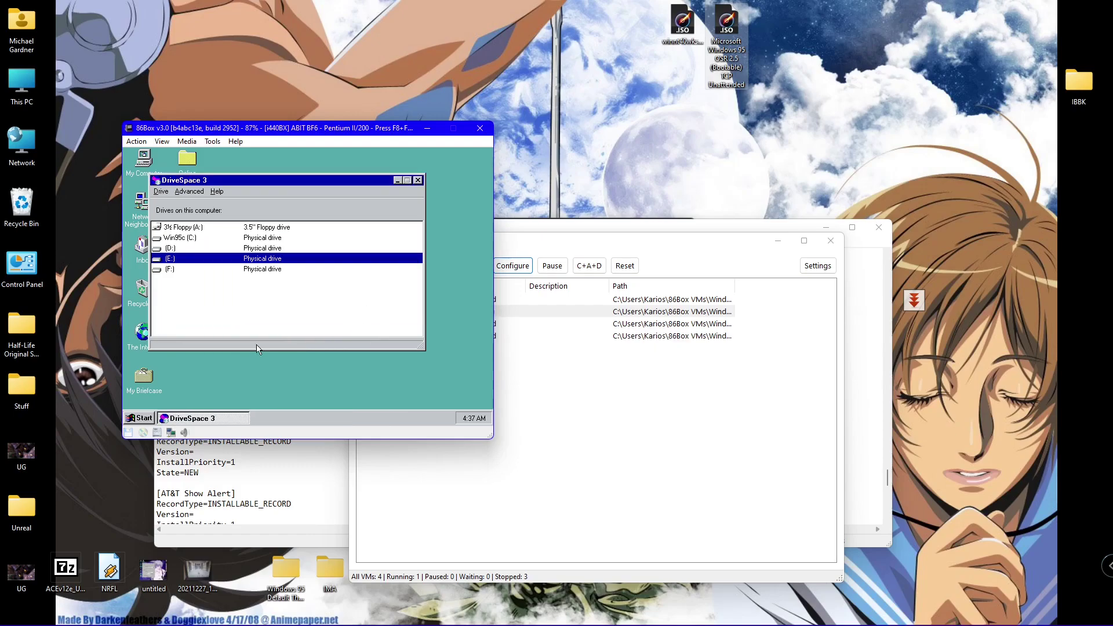
# - Launch an MS-DOS Prompt from the Programs menu
pyautogui.click(139, 418)
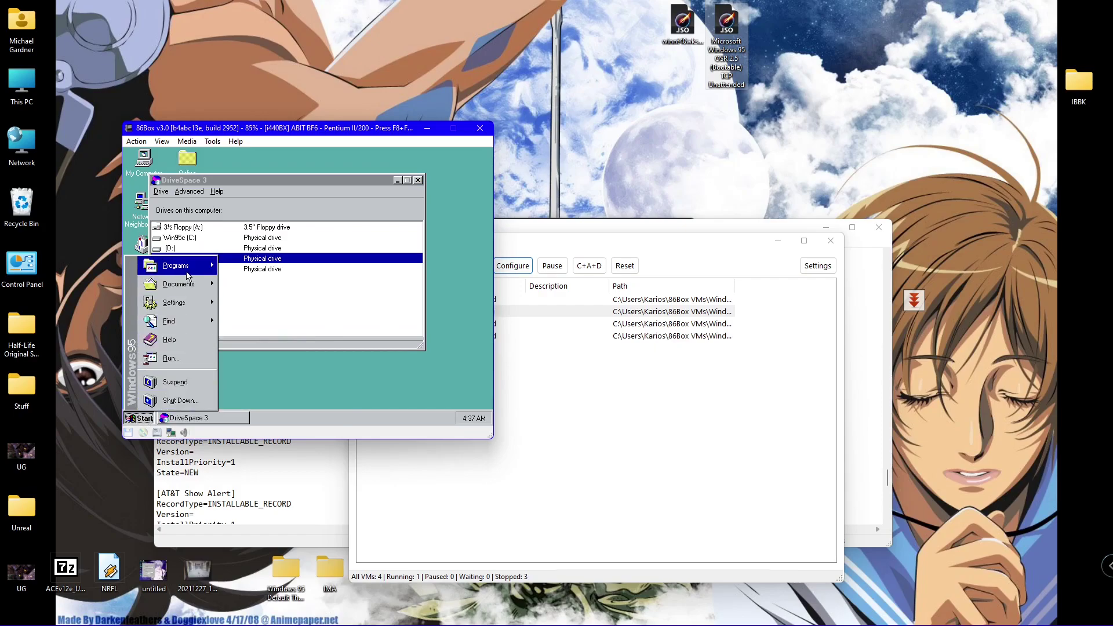
pyautogui.moveTo(176, 265)
pyautogui.click(295, 352)
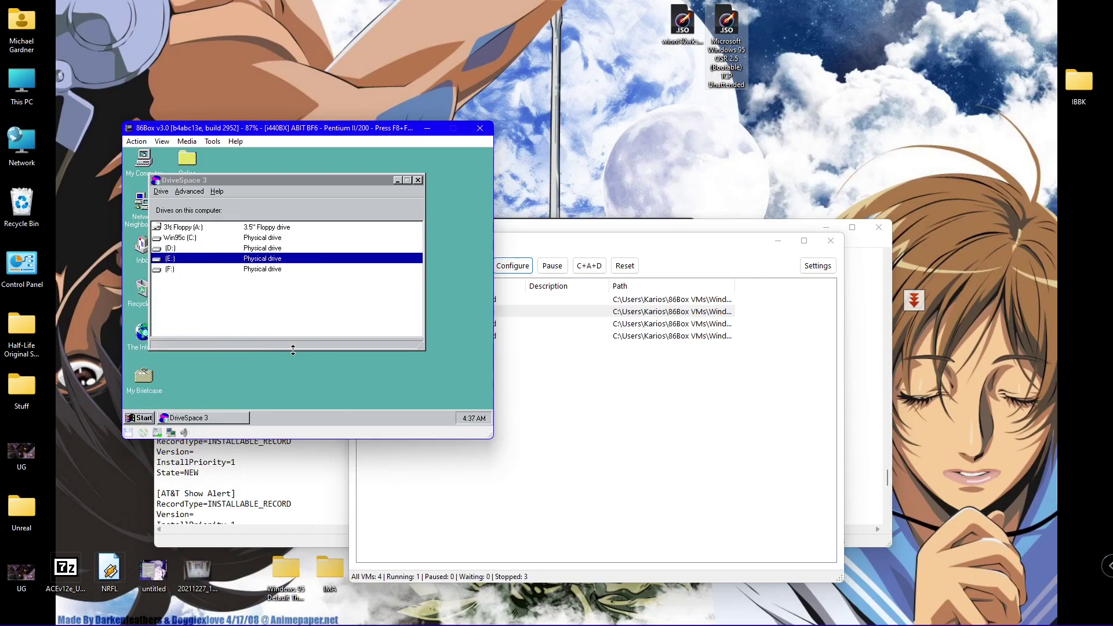
# - Run 'format e', confirm it, and give drive E: the volume label ADDIT1
pyautogui.moveTo(288, 181); pyautogui.dragTo(361, 254)
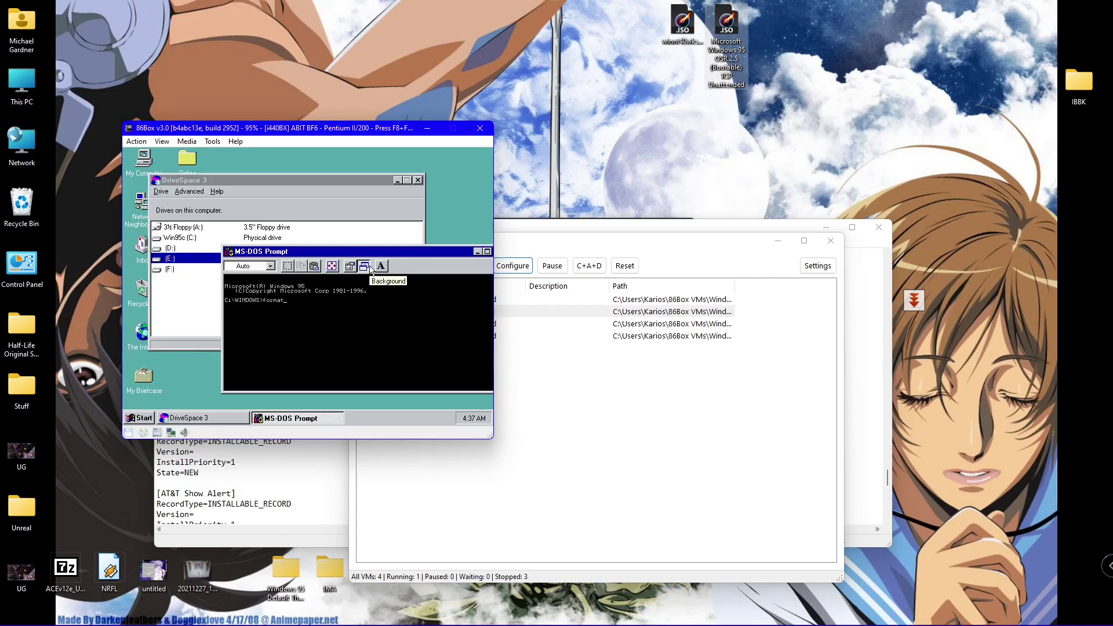
pyautogui.write('format e')
pyautogui.press('Return')
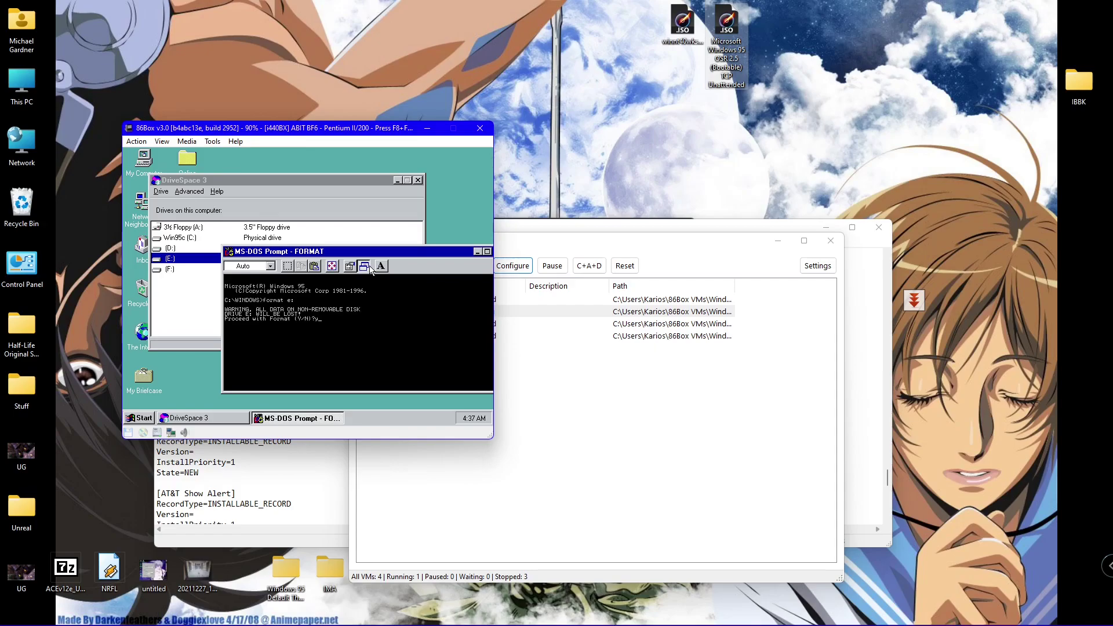
pyautogui.press('Return')
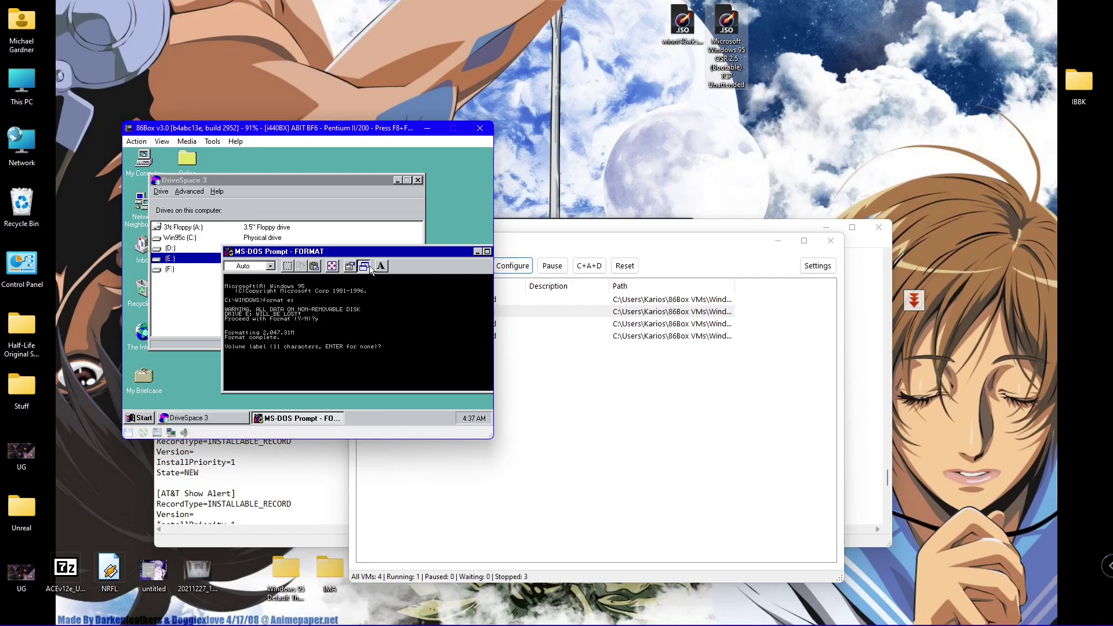
pyautogui.write('IO')
pyautogui.press('Return')
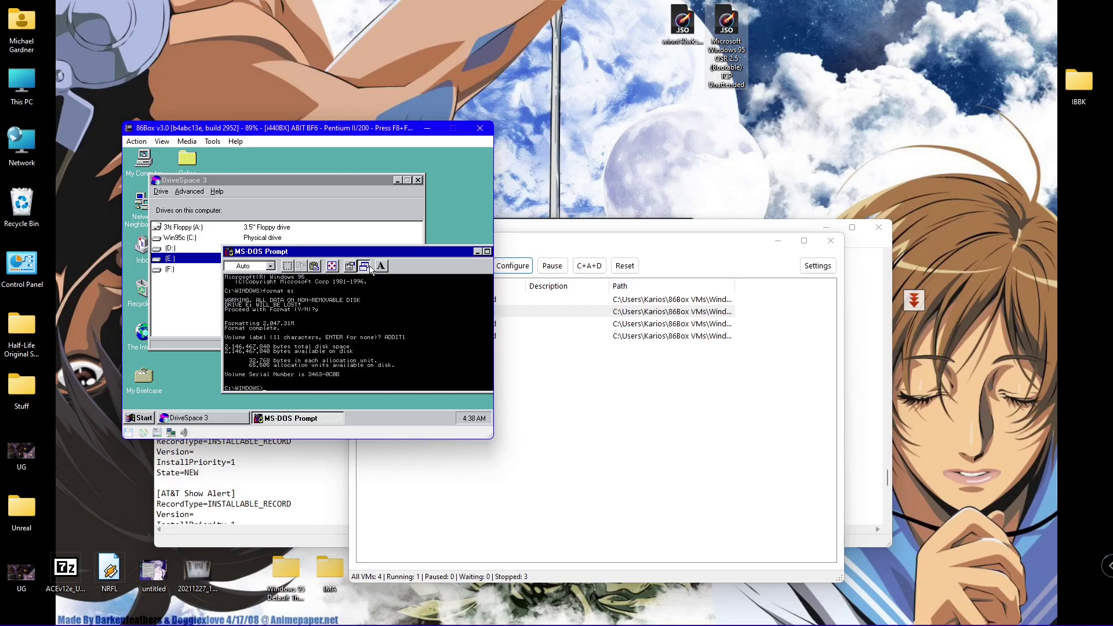
# - Run format on drive F:, answer Y, and give it the volume label ADDit2
pyautogui.write('format f:')
pyautogui.press('Return')
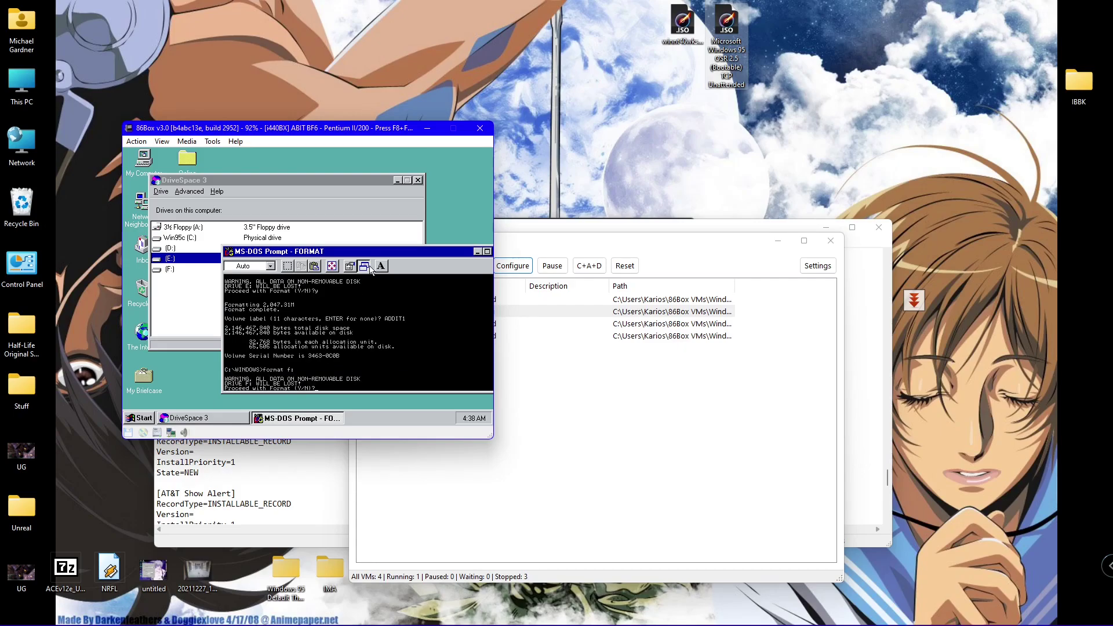
pyautogui.write('y')
pyautogui.press('Return')
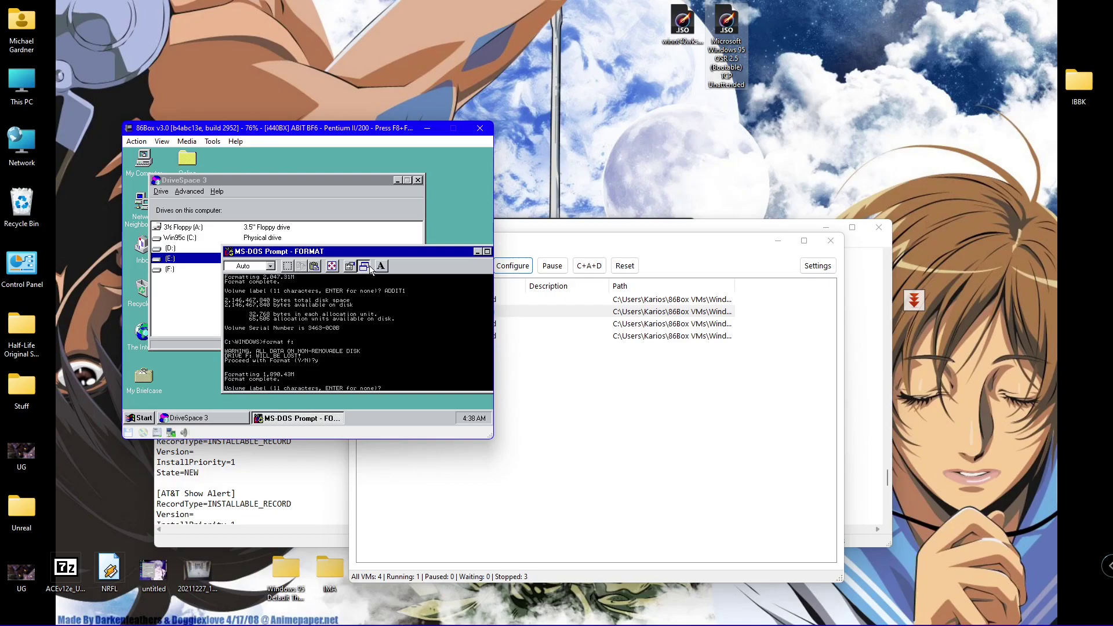
pyautogui.write('ADDit2')
pyautogui.press('Return')
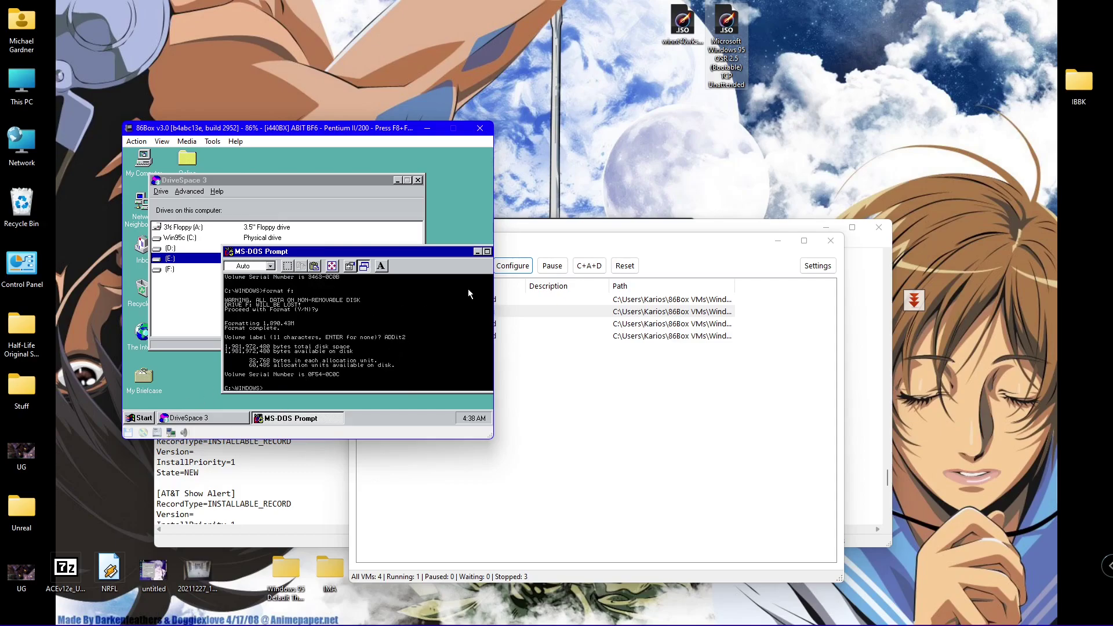
pyautogui.moveTo(452, 251); pyautogui.dragTo(410, 243)
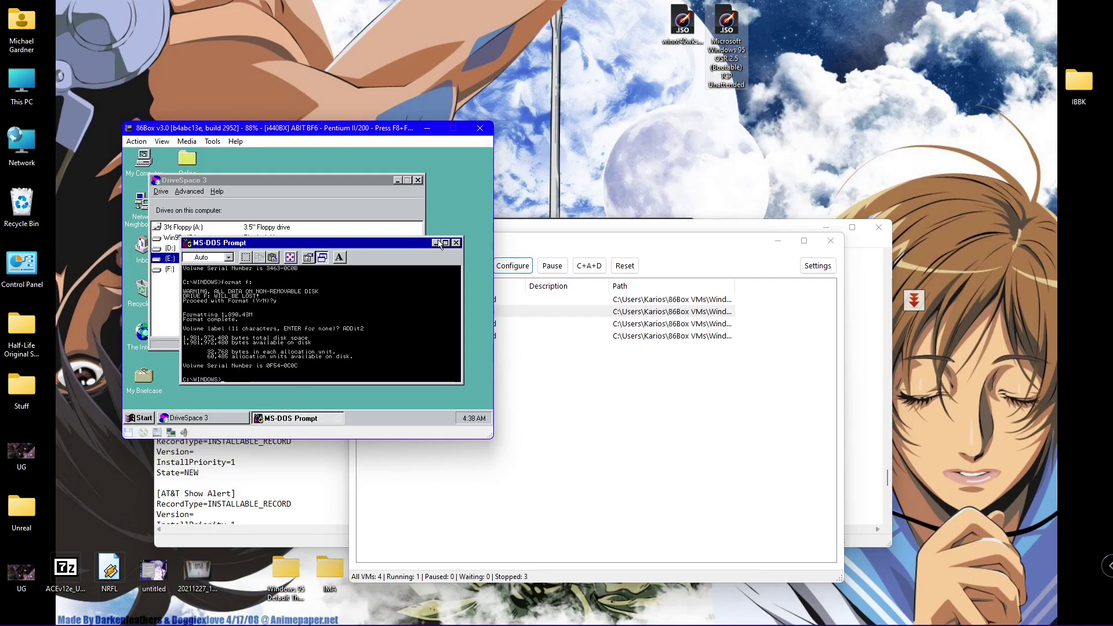
# - Close the MS-DOS Prompt and DriveSpace, then browse drives F:, E: and D: in My Computer
pyautogui.click(456, 243)
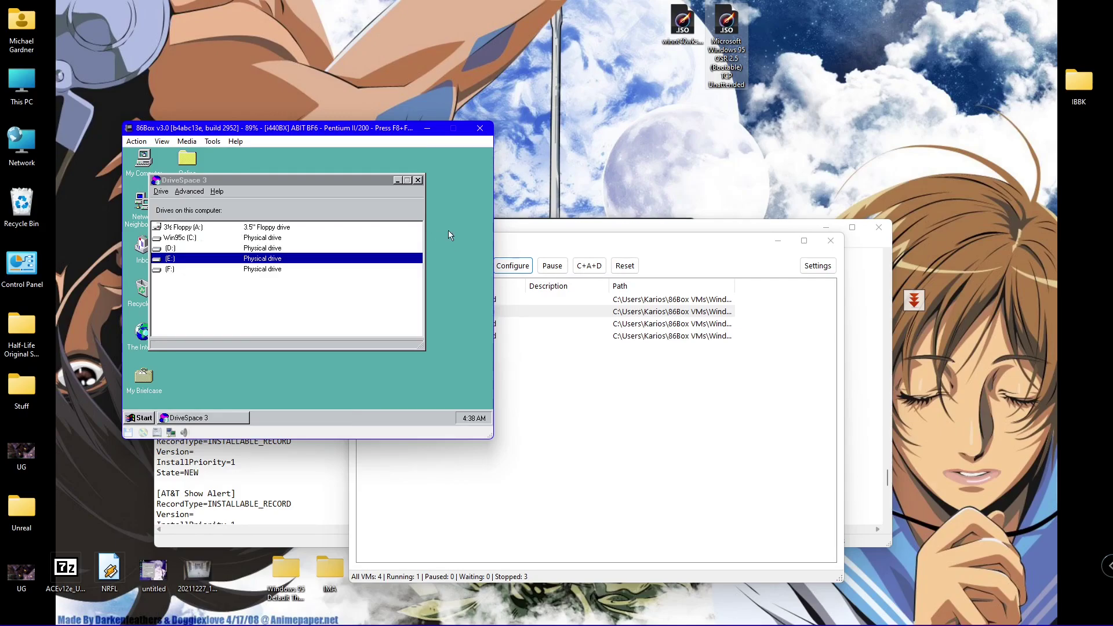
pyautogui.click(417, 180)
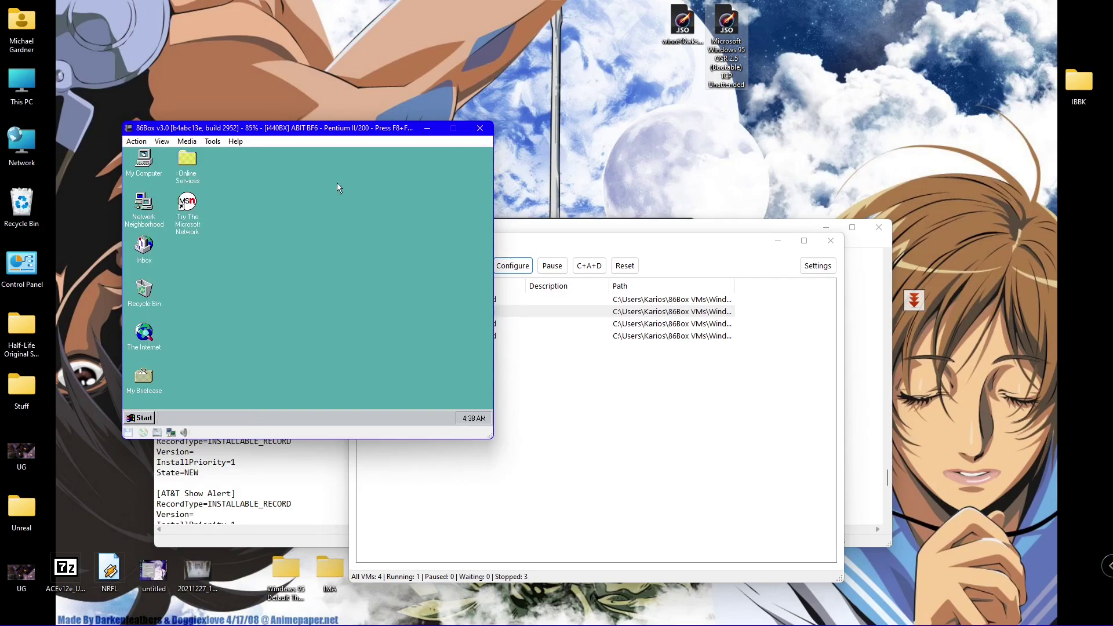
pyautogui.doubleClick(142, 167)
pyautogui.doubleClick(335, 284)
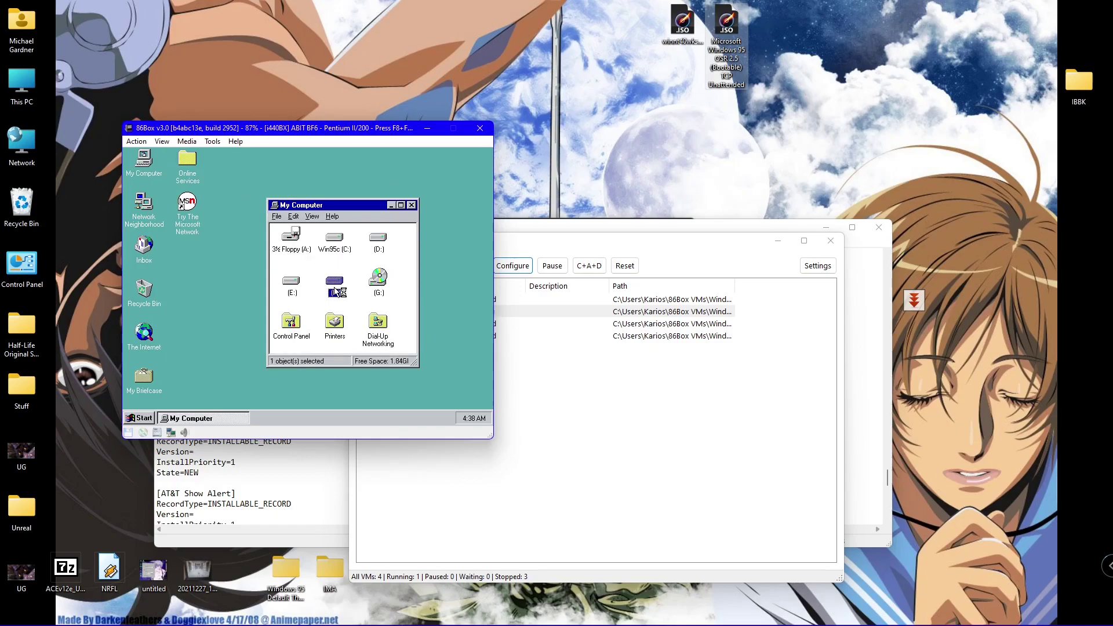
pyautogui.doubleClick(300, 292)
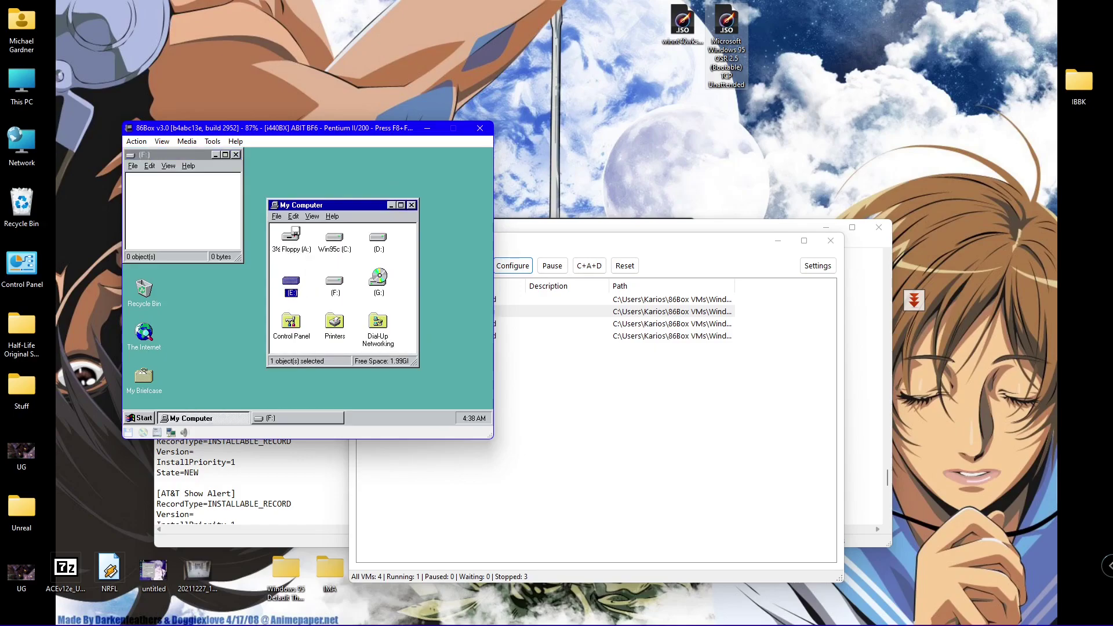
pyautogui.click(378, 242)
pyautogui.doubleClick(377, 243)
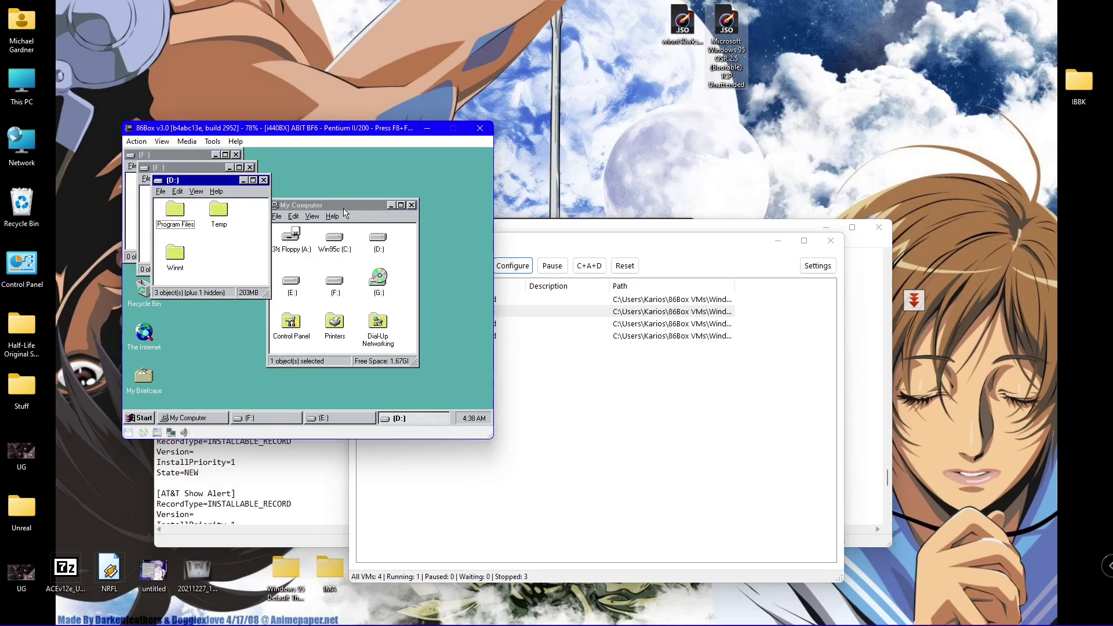
pyautogui.hotkey('alt', 'F4')
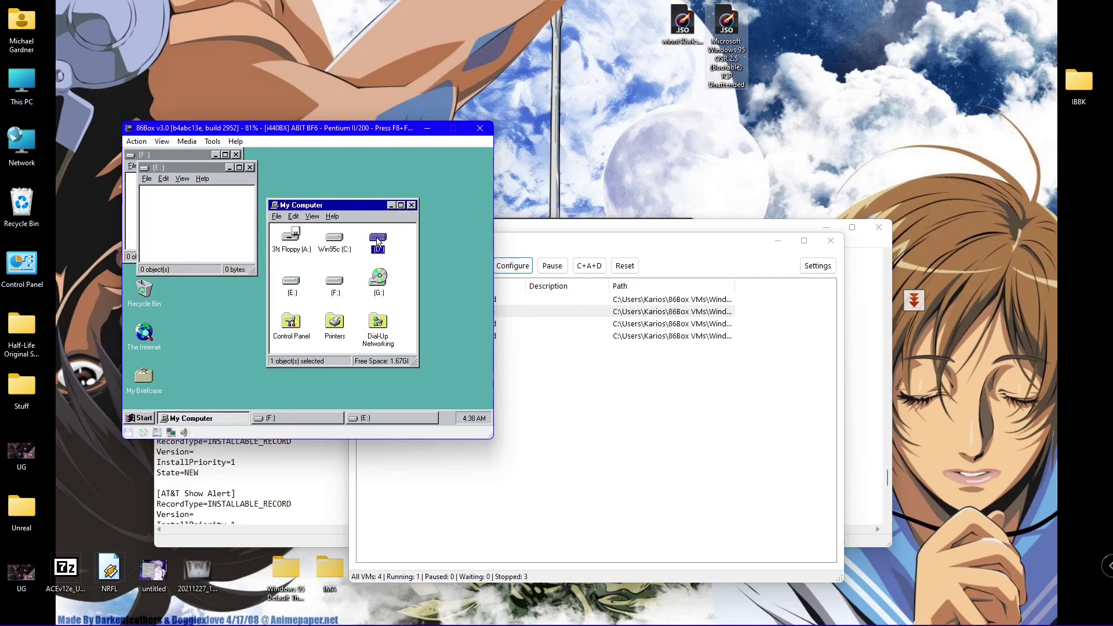
# - Set drive D:'s label to Winnt40 in its Properties
pyautogui.rightClick(378, 240)
pyautogui.click(397, 325)
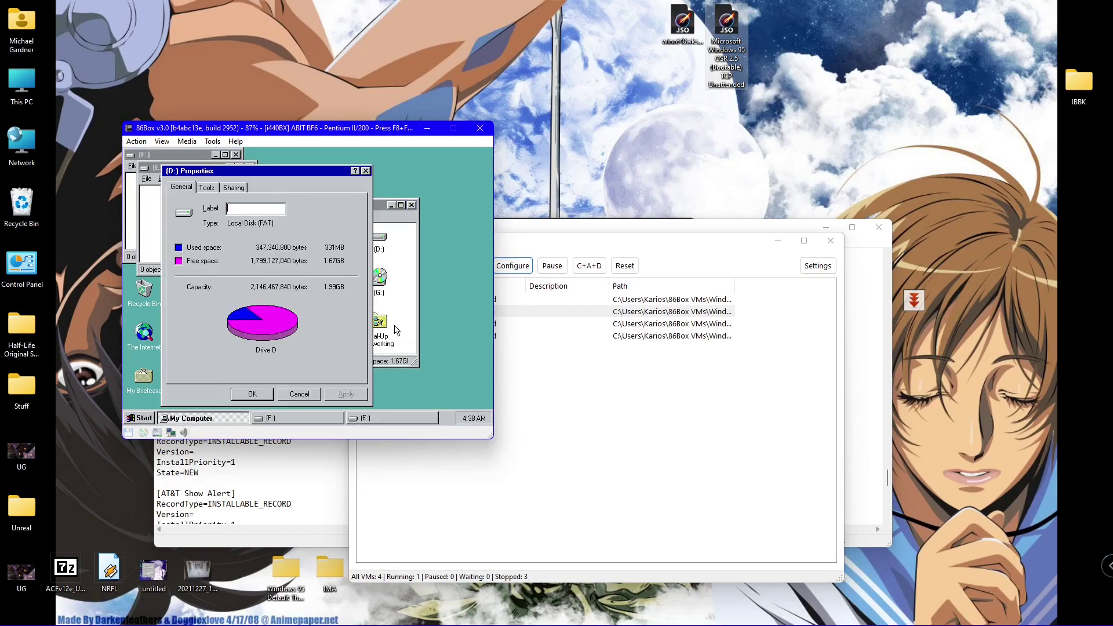
pyautogui.write('WINNT40')
pyautogui.click(257, 396)
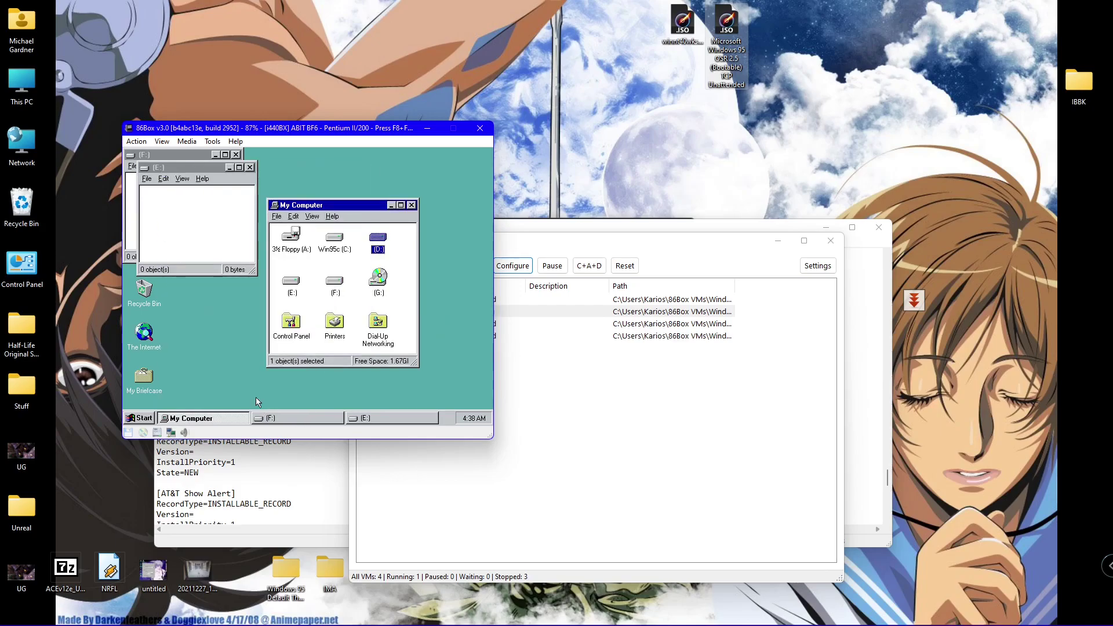
# - Close My Computer and the drive E: and F: windows, recheck the labels, and close again
pyautogui.click(413, 205)
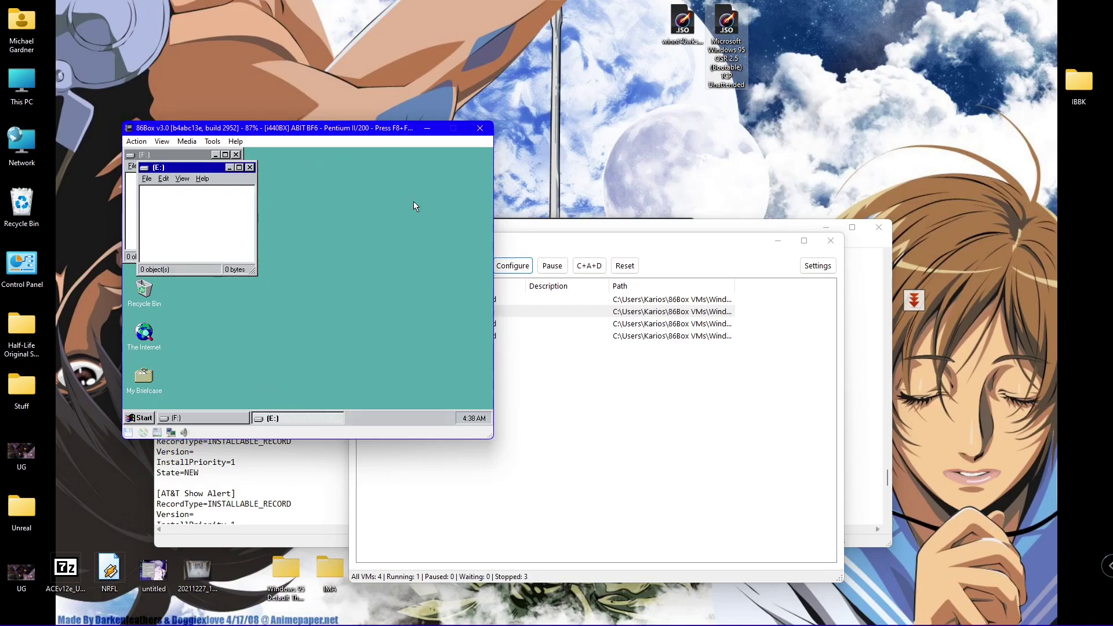
pyautogui.click(250, 167)
pyautogui.click(235, 155)
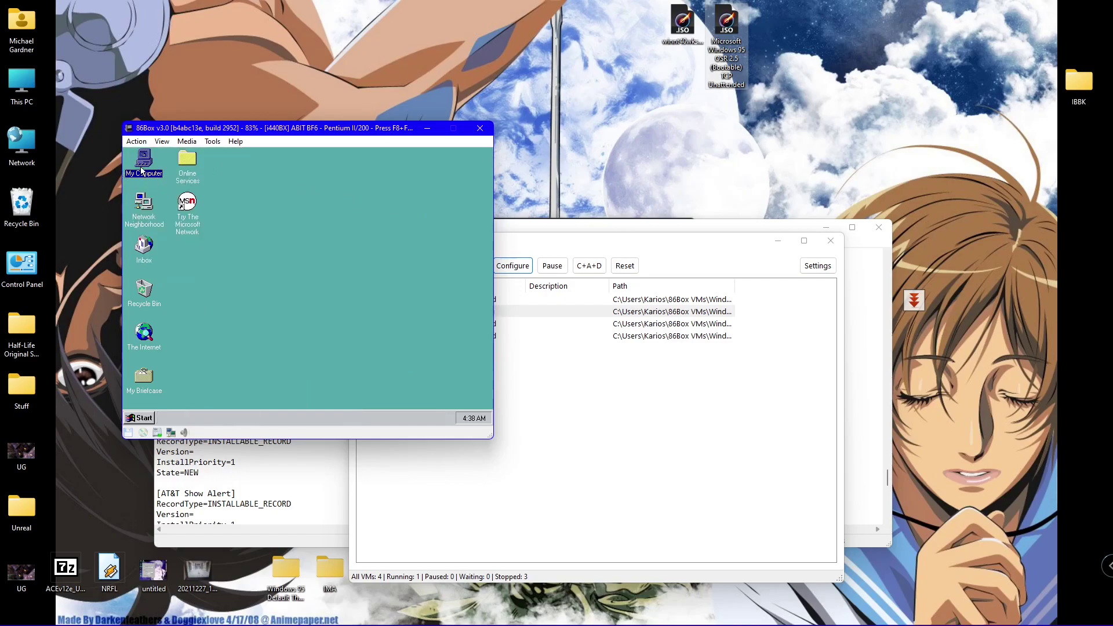
pyautogui.doubleClick(144, 169)
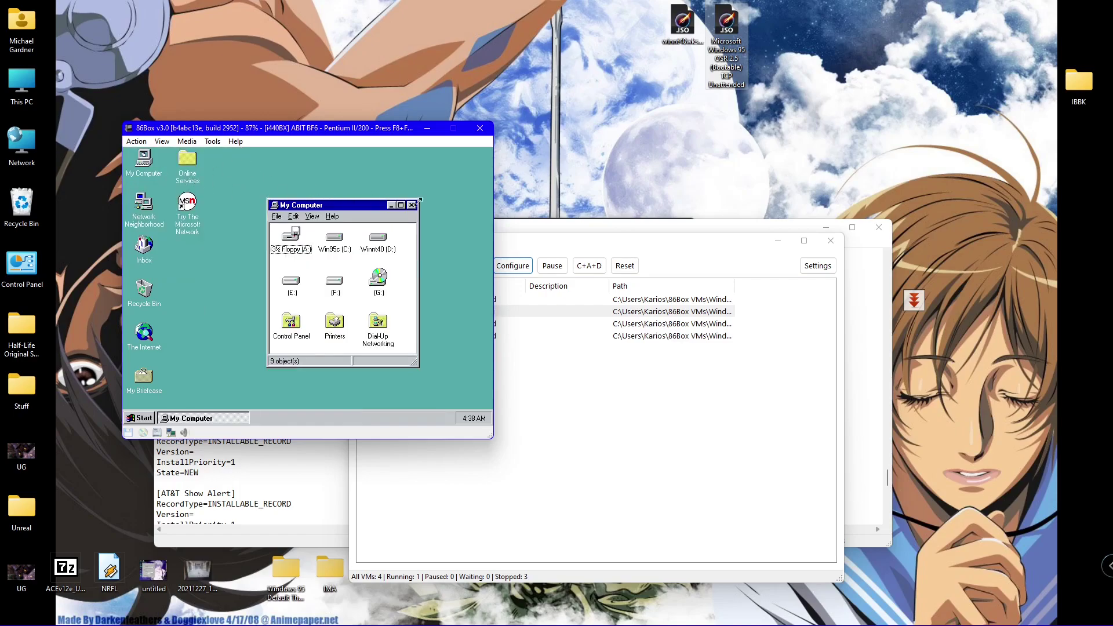
pyautogui.click(412, 205)
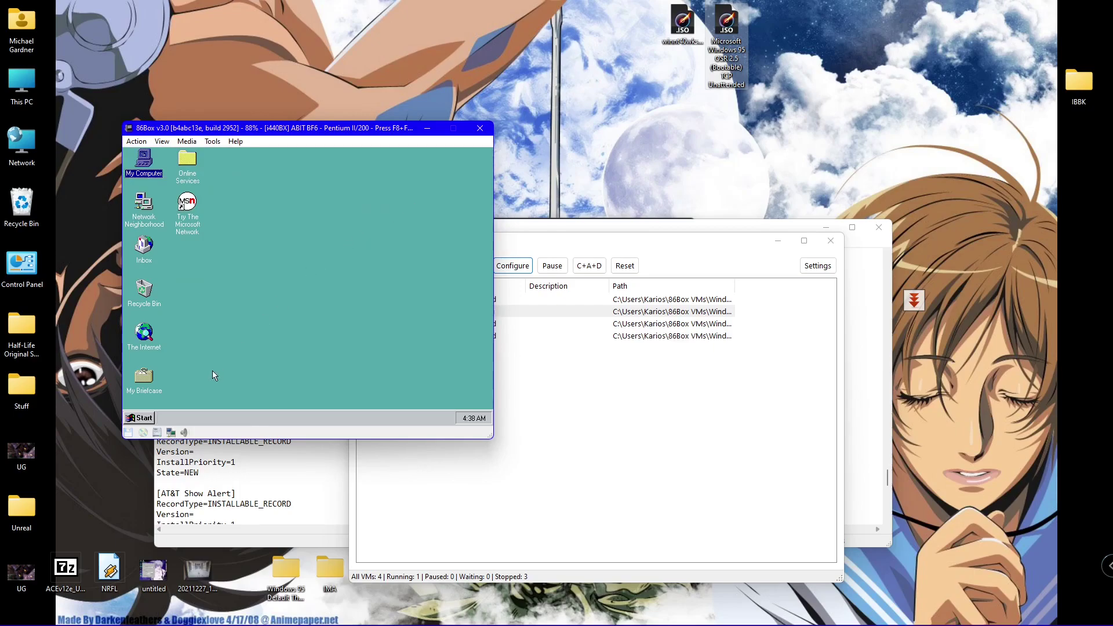
# - Shut down the Windows 95 guest via Start > Shut Down, confirming 'Shut down the computer?'
pyautogui.click(137, 416)
pyautogui.click(154, 406)
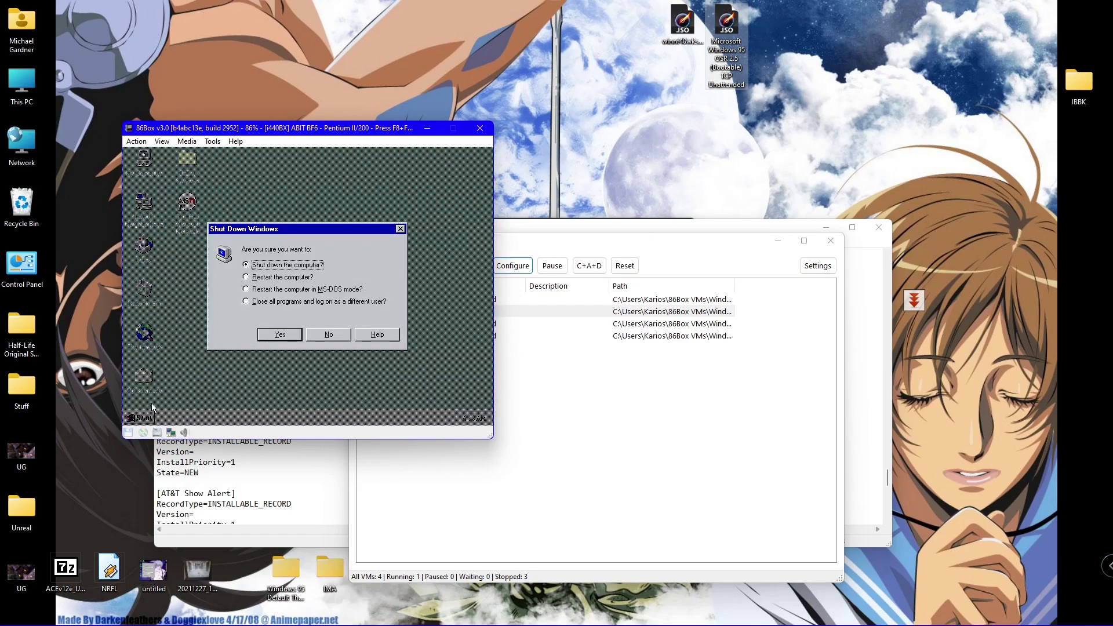
pyautogui.press('Return')
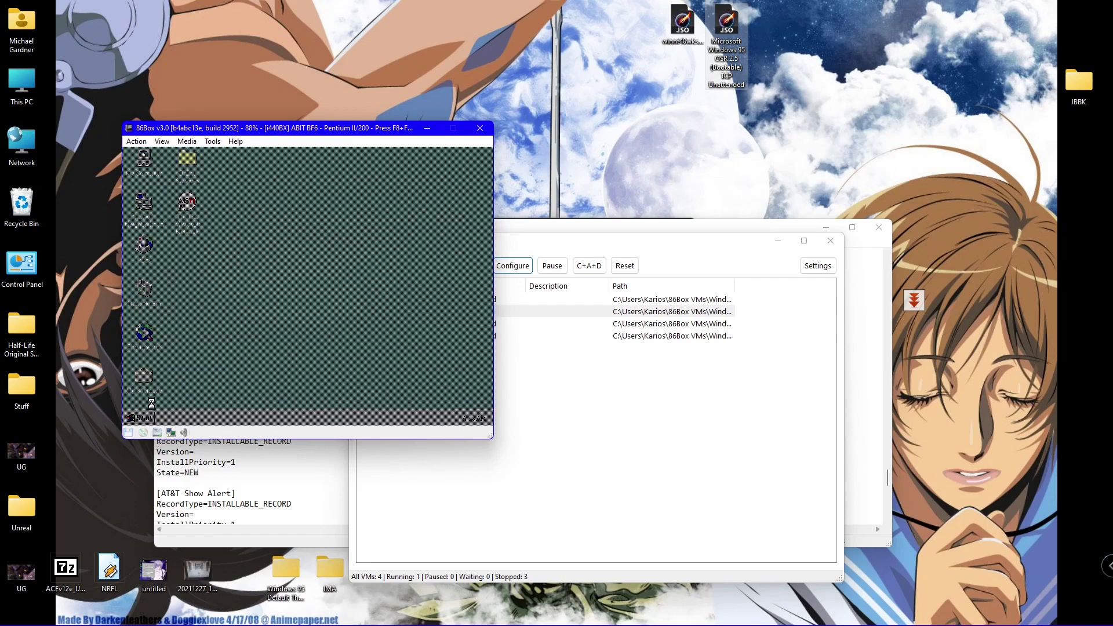